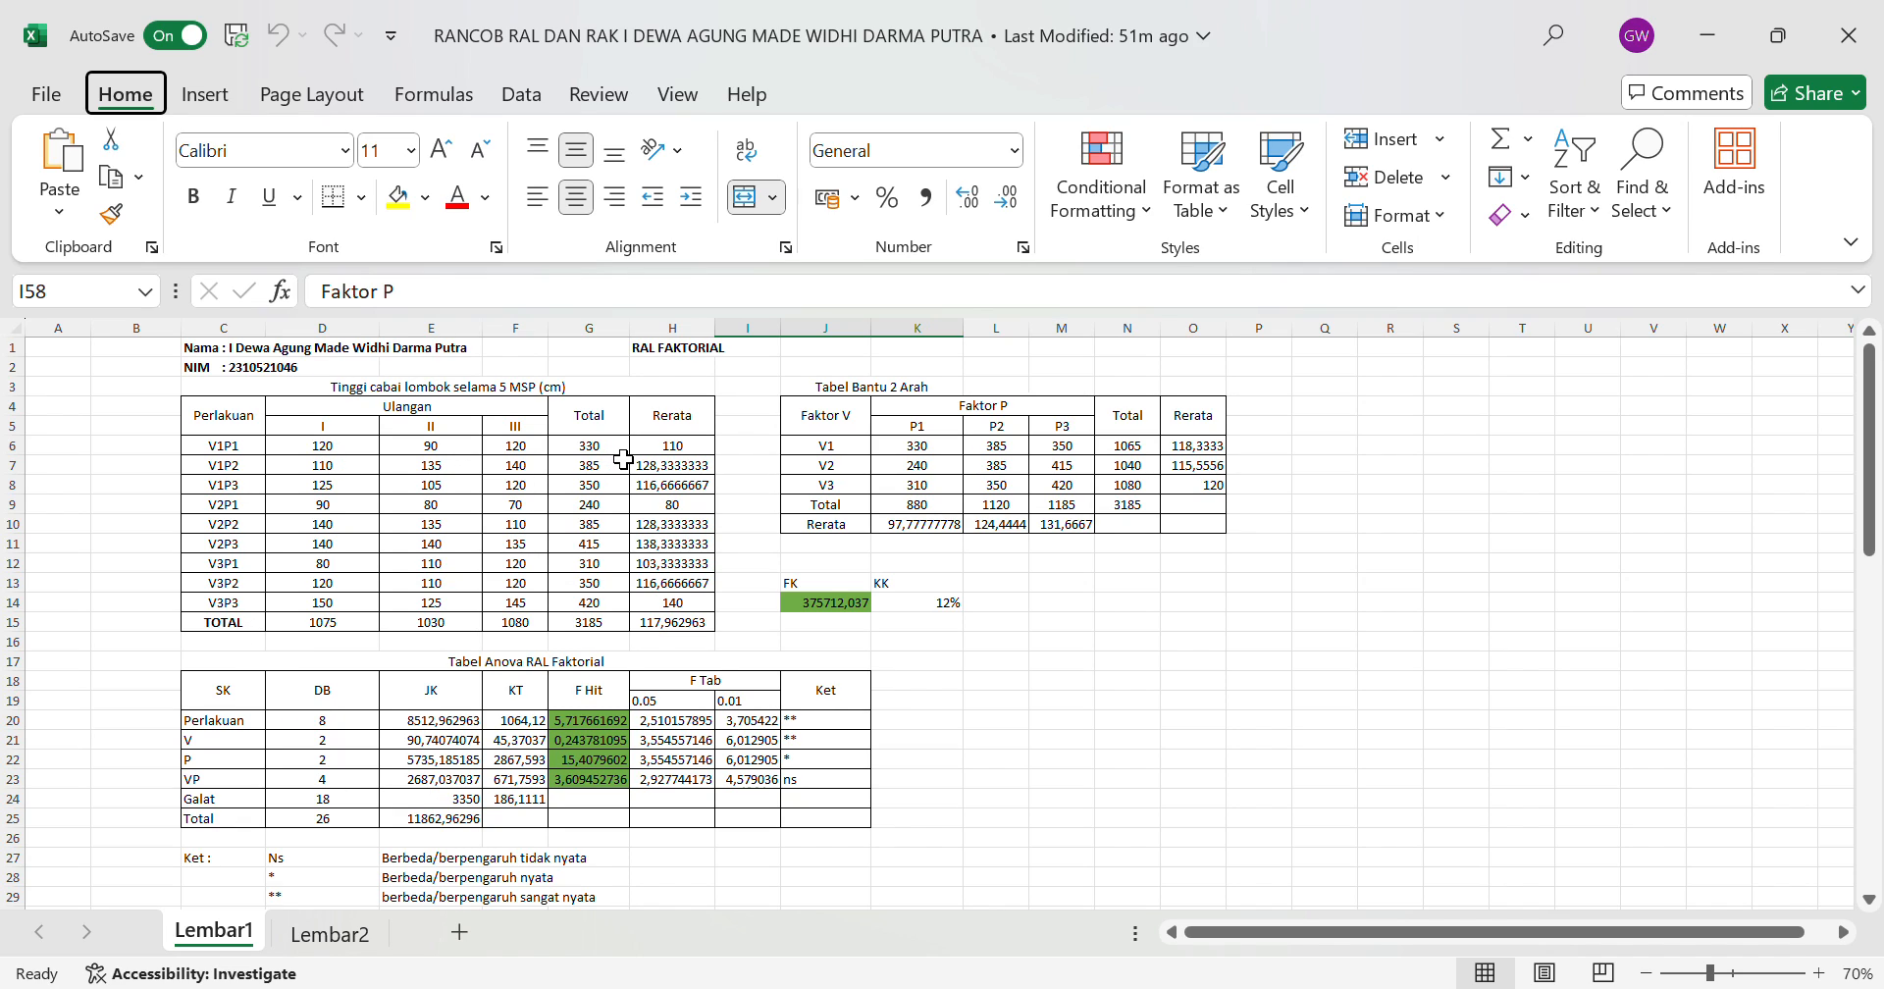
Examine the Total formula for treatment V1P1 in cell G6 and the range it sums.
{"action": "left_click", "coordinate": [586, 454]}
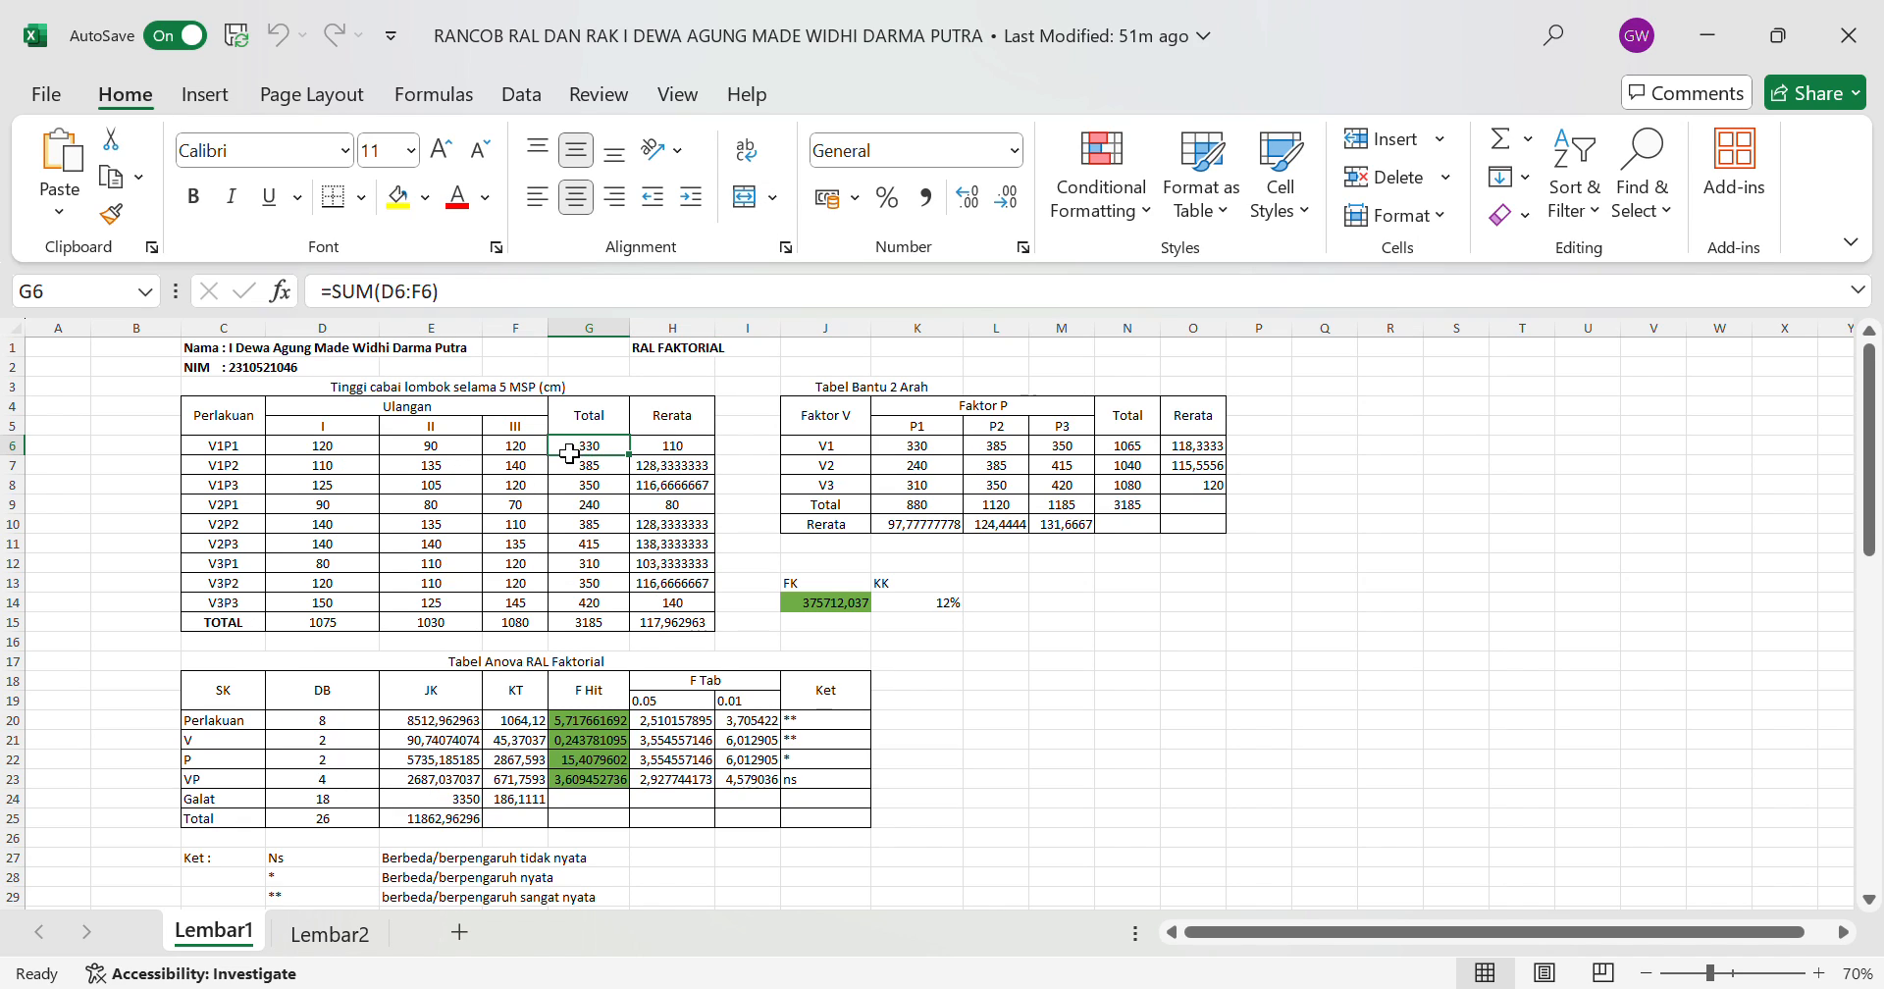
{"action": "left_click", "coordinate": [474, 293]}
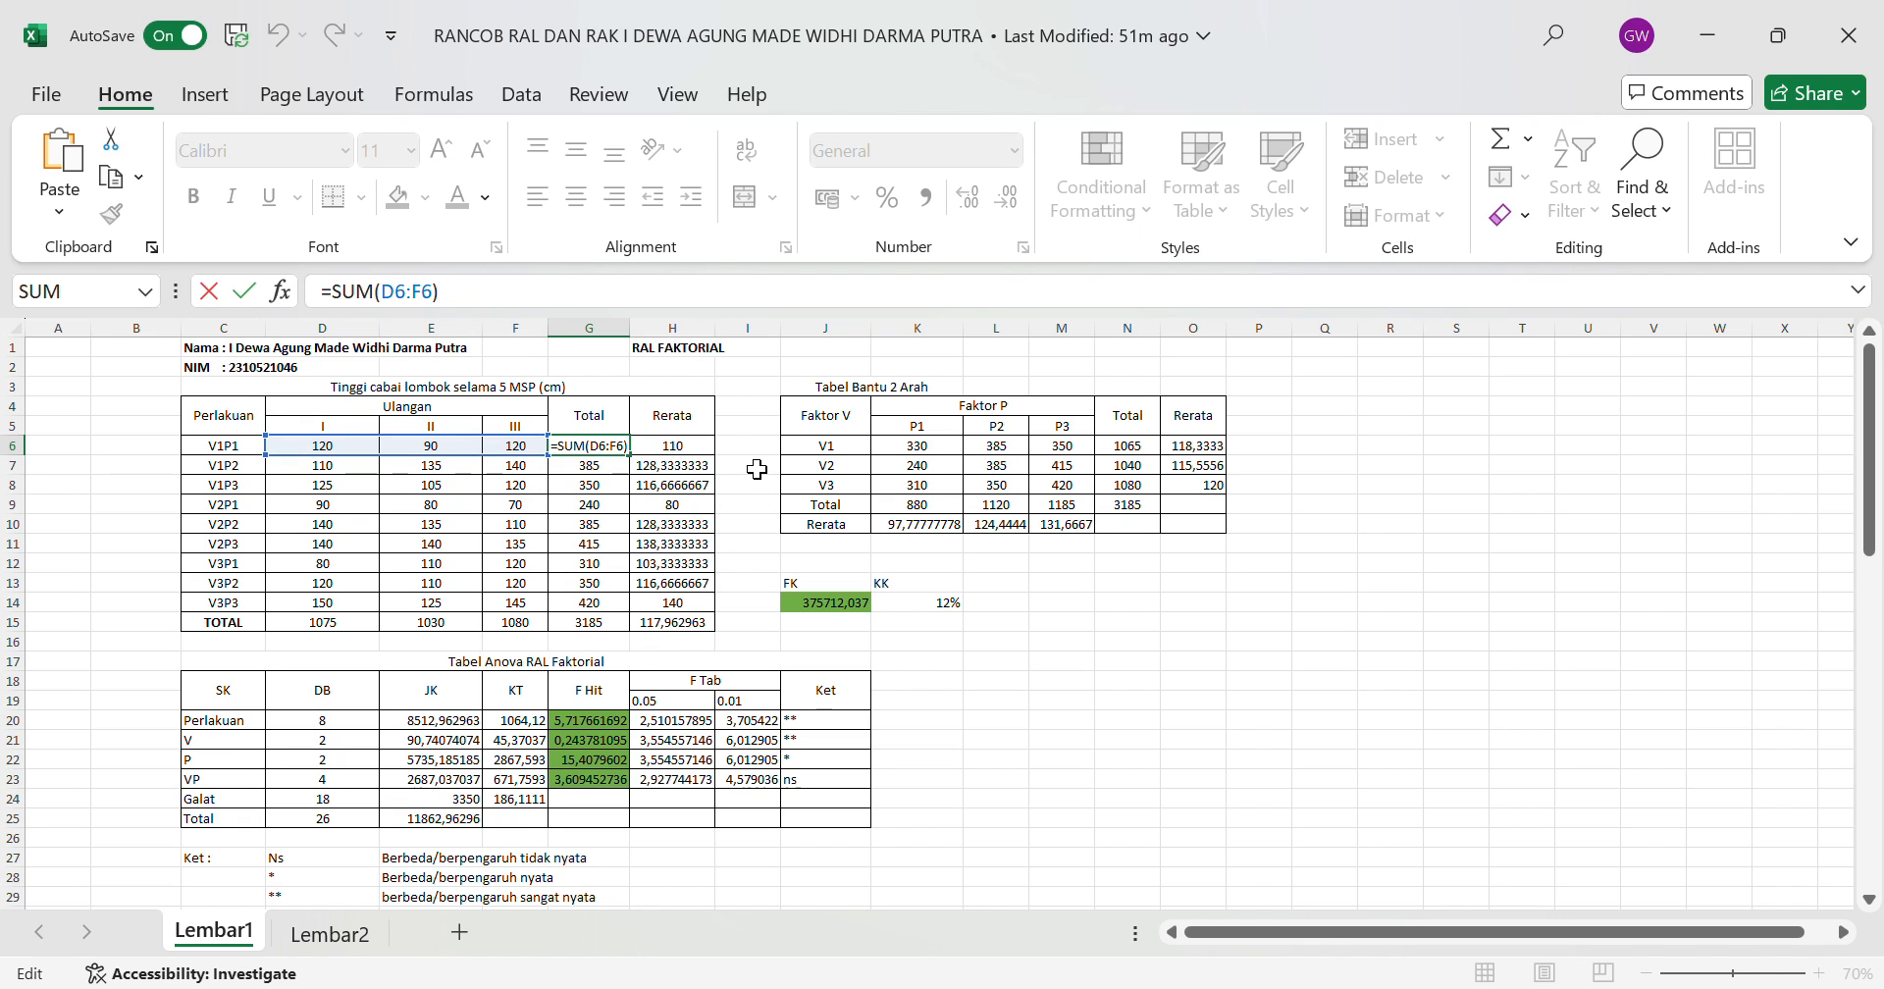
{"action": "key", "text": "Return"}
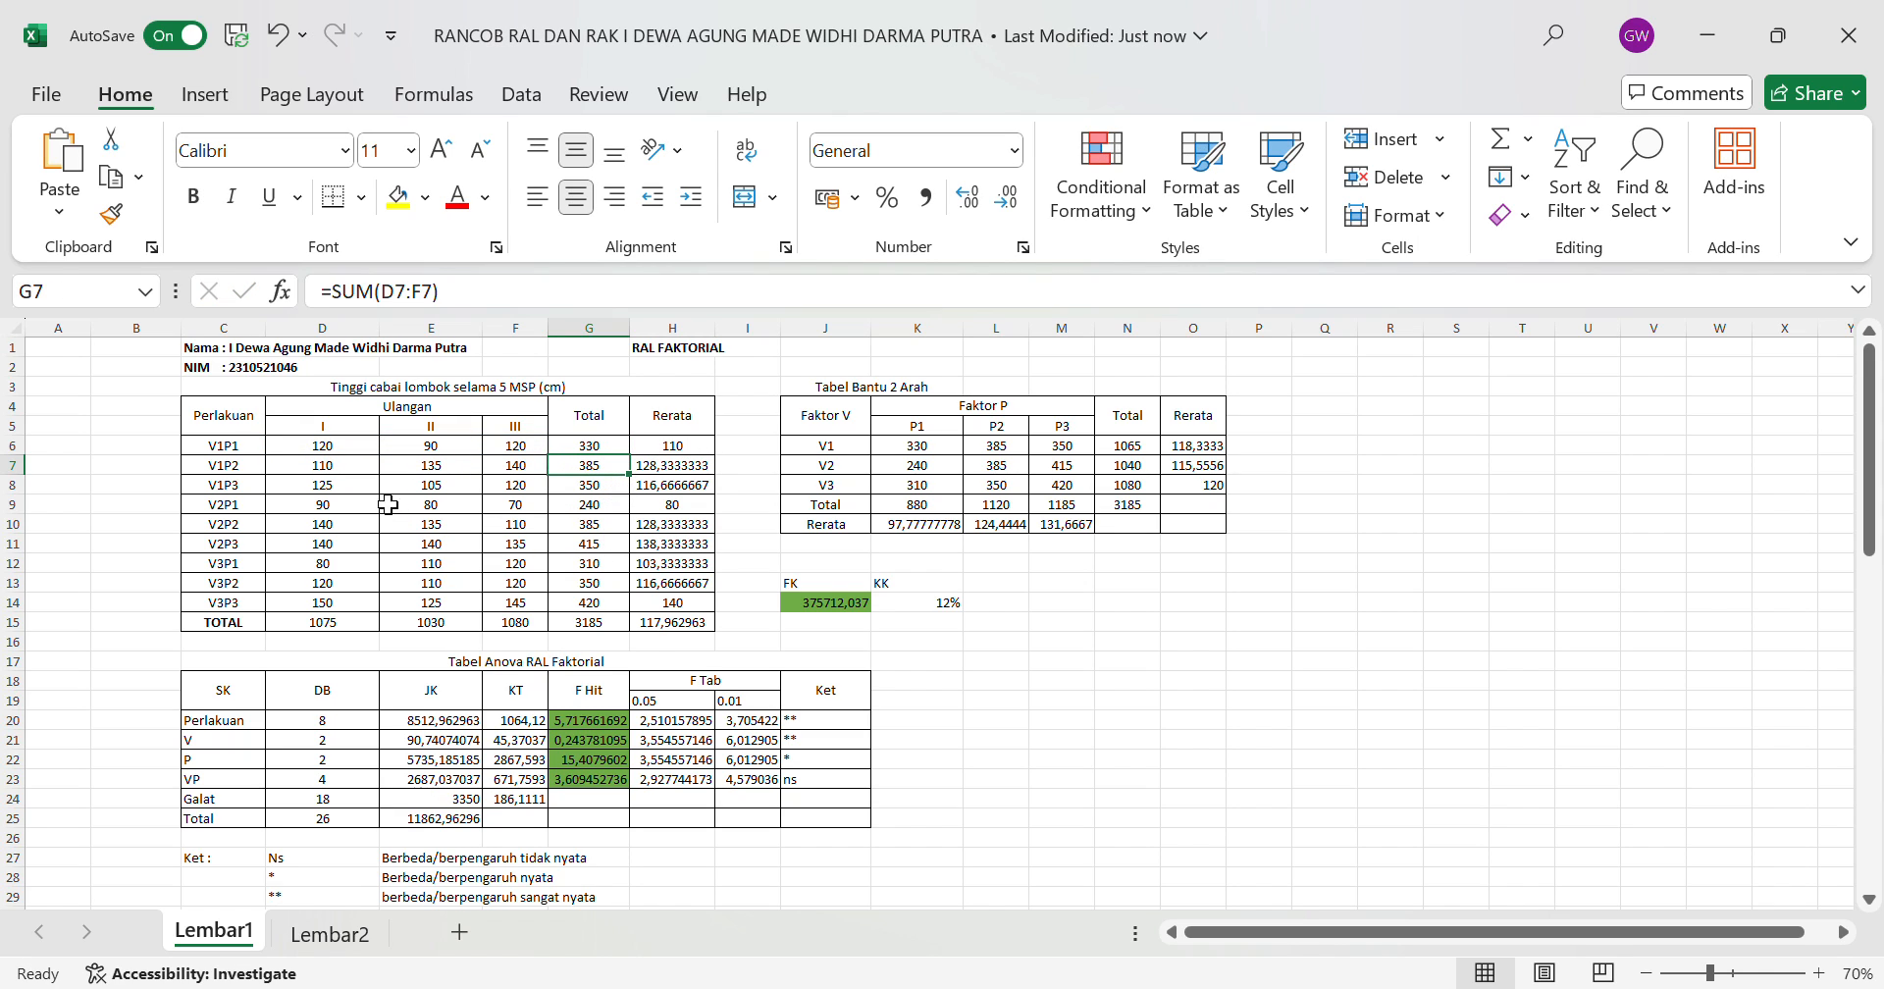
{"action": "left_click", "coordinate": [618, 452]}
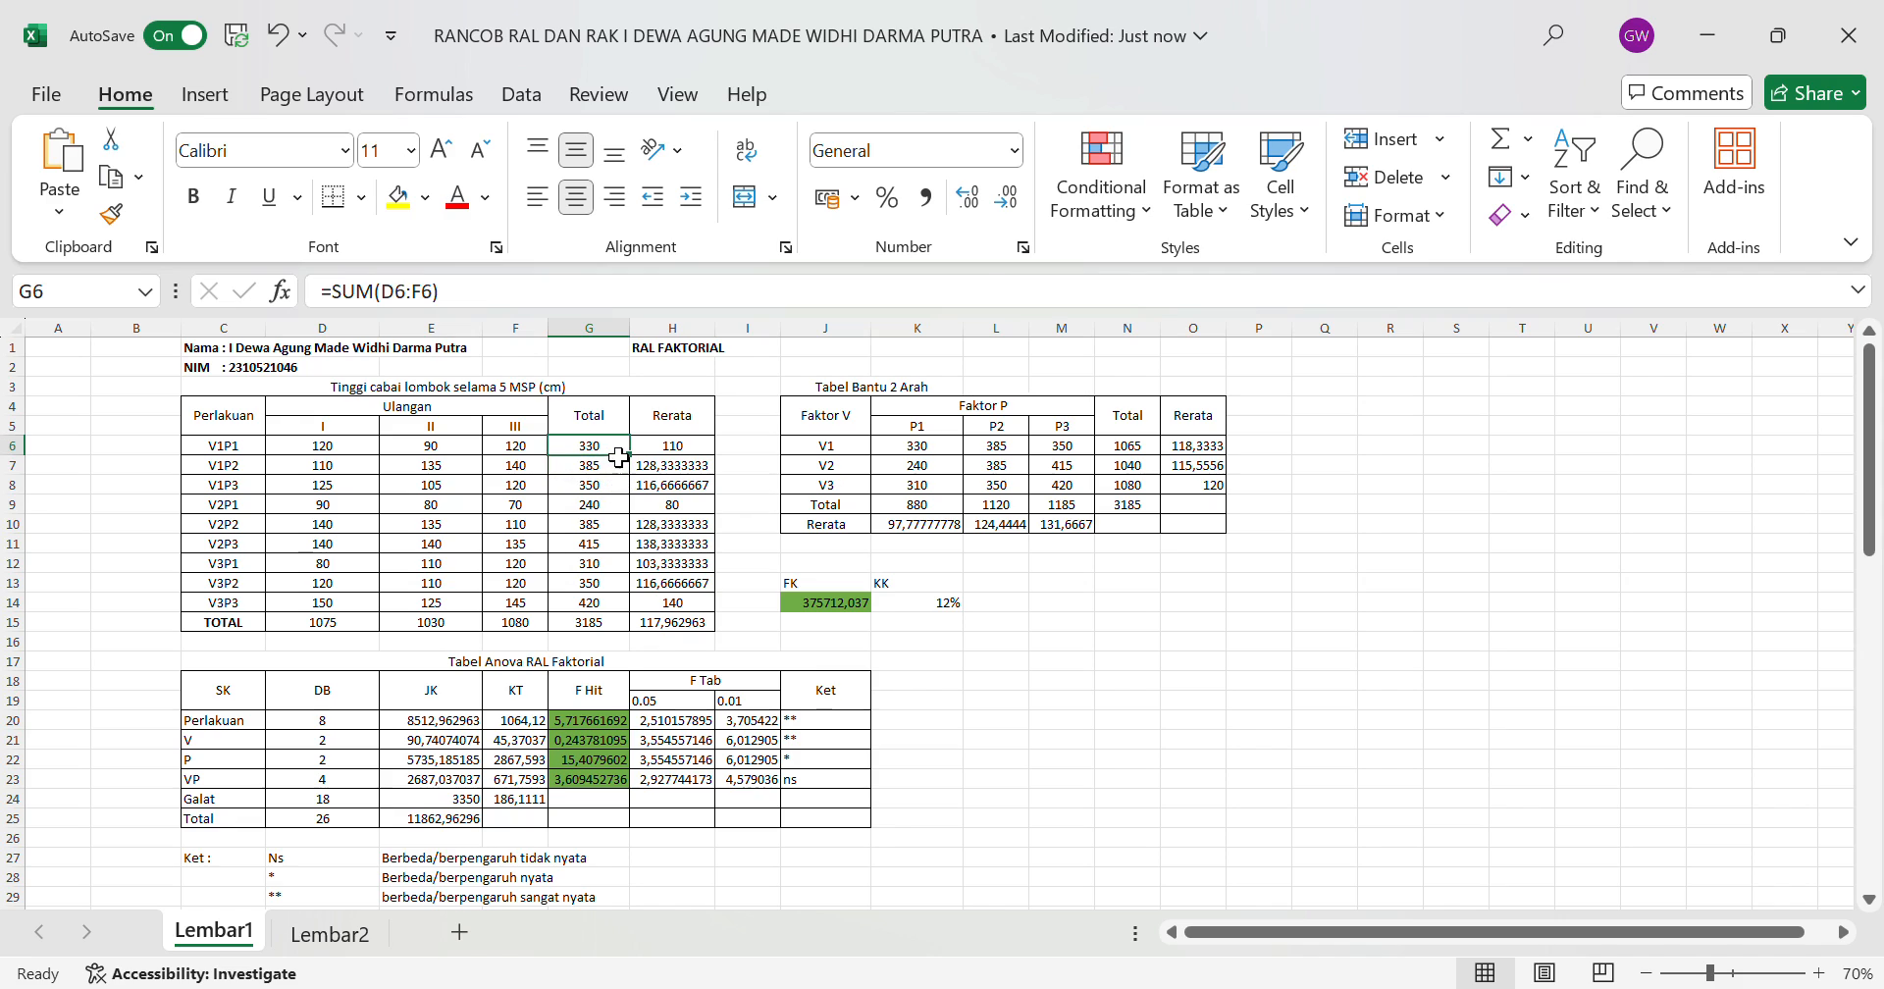
{"action": "left_click_drag", "start_coordinate": [633, 464], "coordinate": [633, 467]}
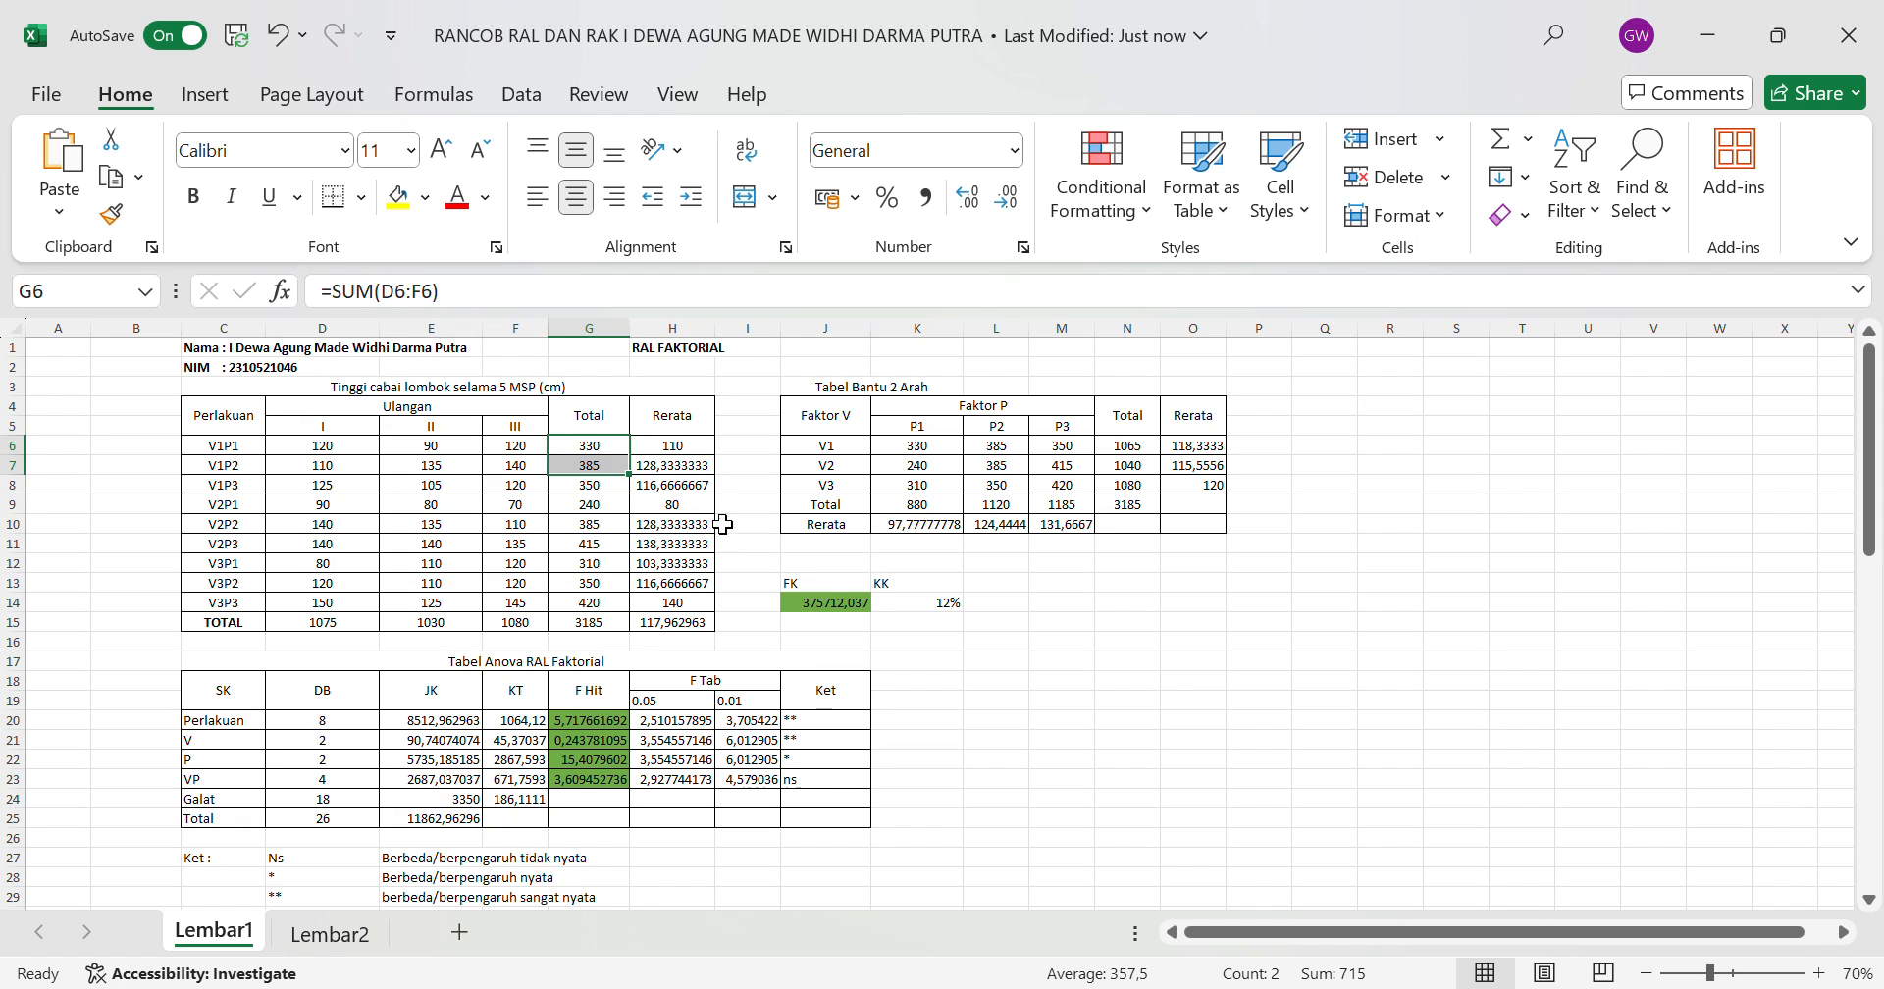
{"action": "left_click", "coordinate": [796, 533]}
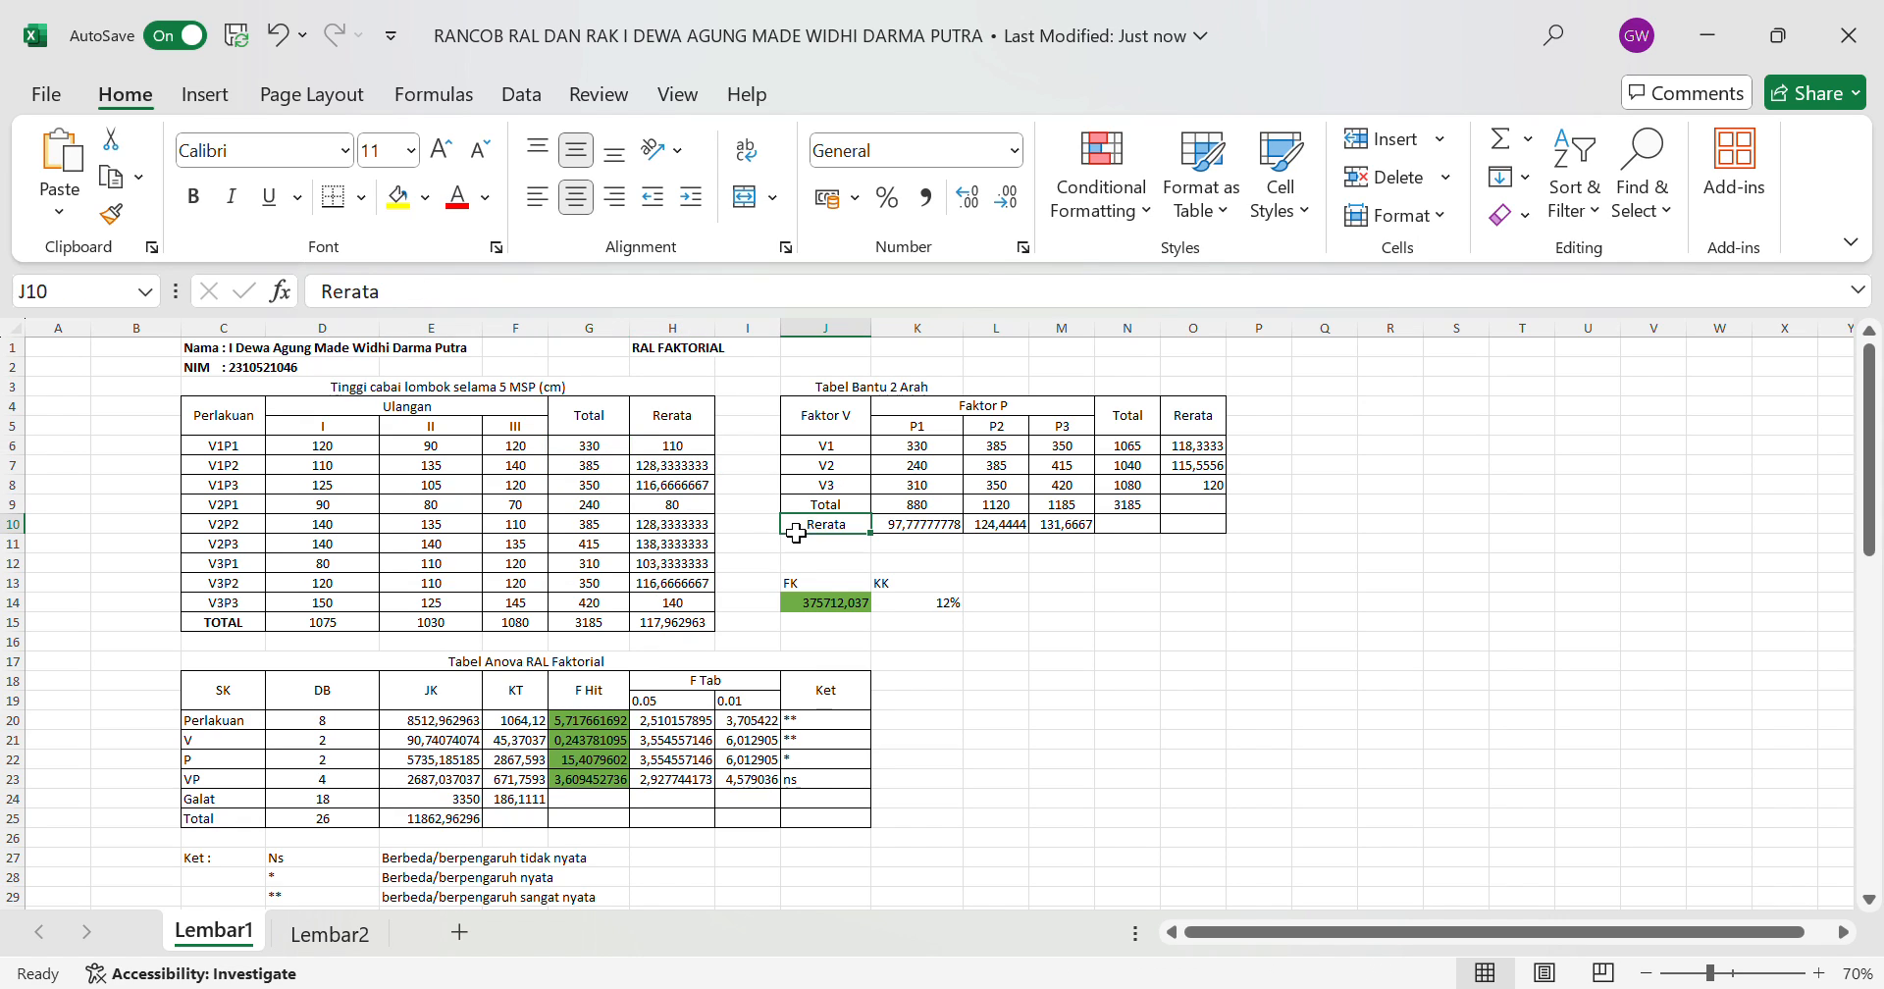
{"action": "left_click", "coordinate": [619, 451]}
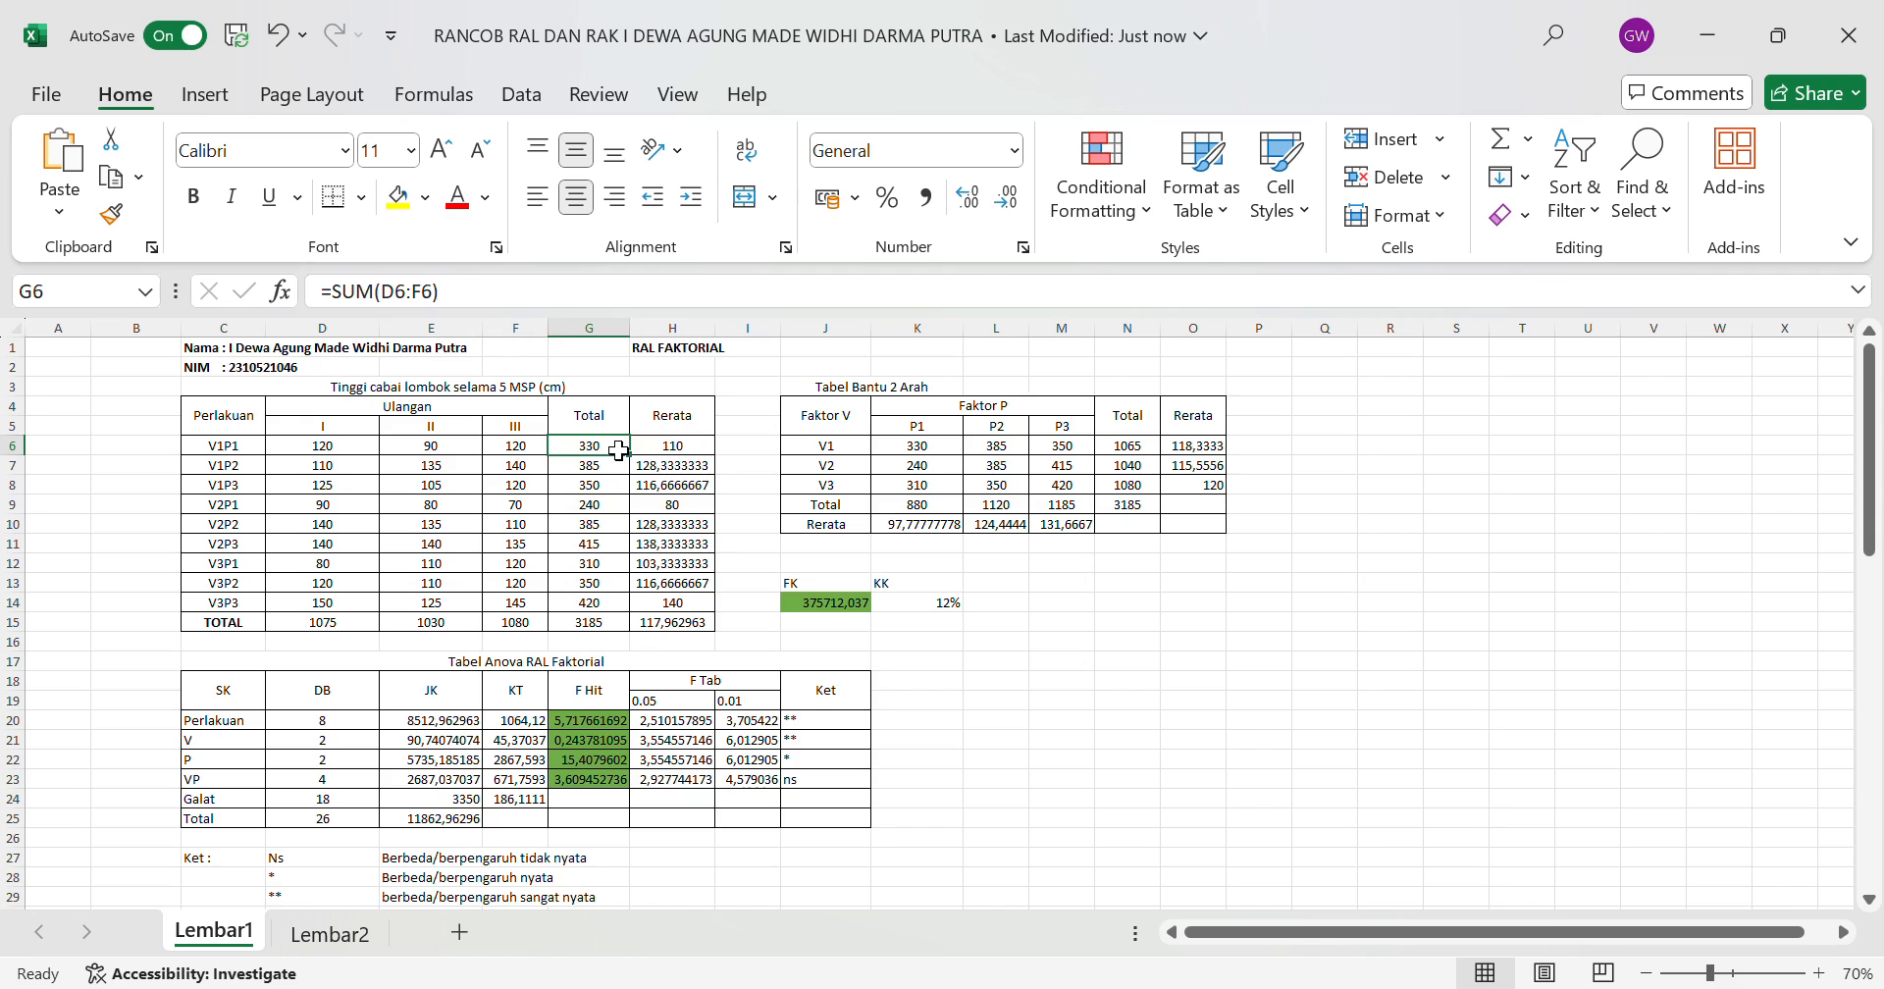
{"action": "left_click", "coordinate": [775, 503]}
Examine the Rerata formula for V1P1 in H6 and the TOTAL formula for replicate I in D15.
{"action": "left_click", "coordinate": [703, 449]}
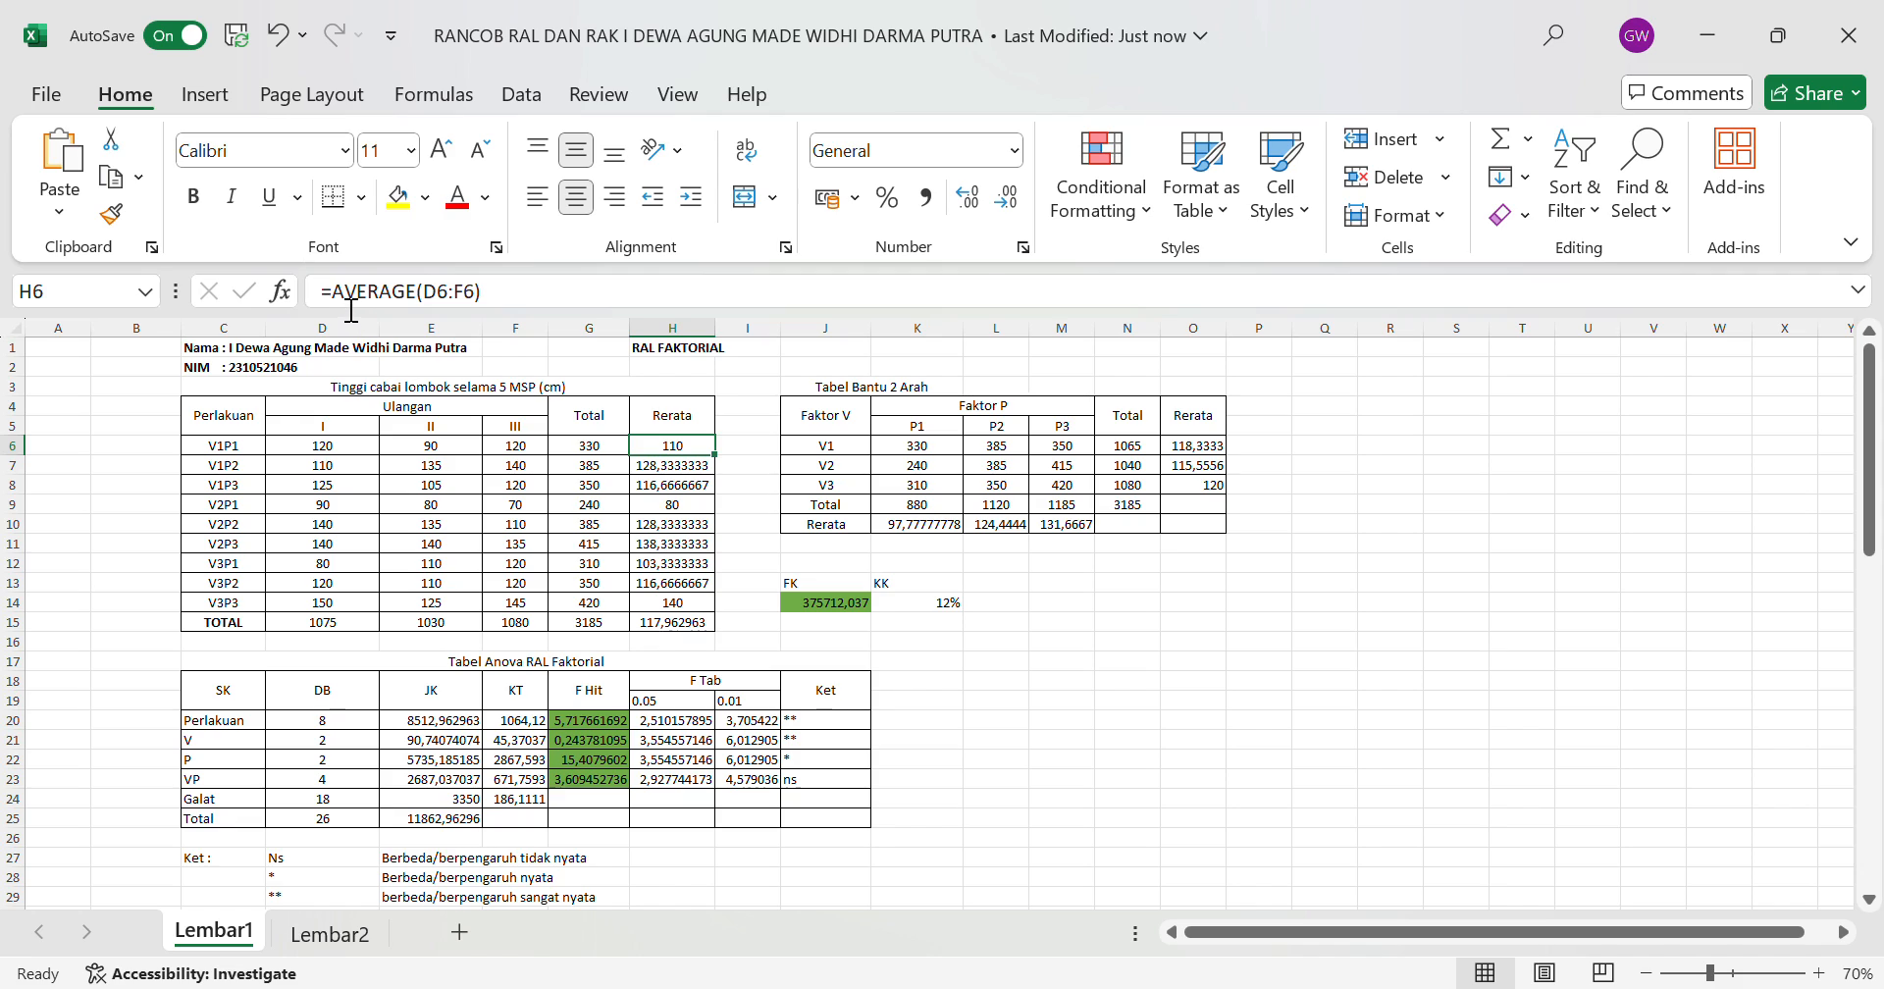
{"action": "left_click", "coordinate": [599, 319]}
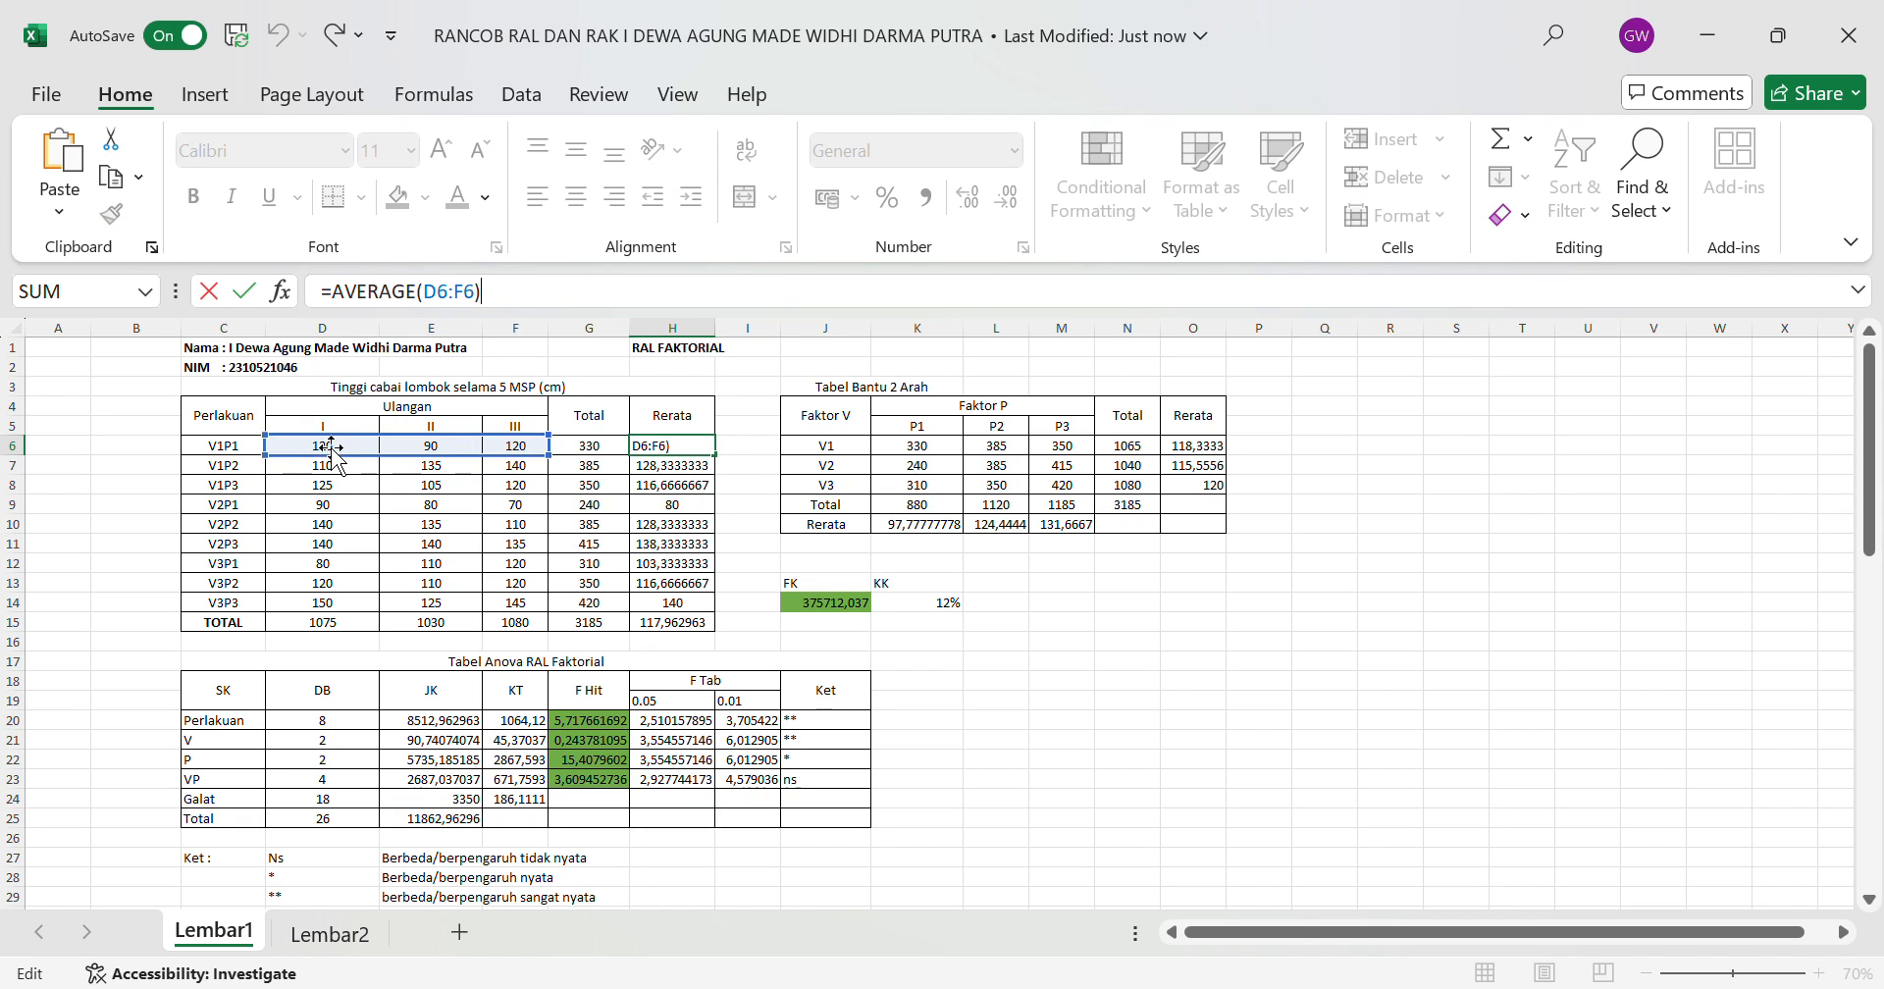
{"action": "left_click", "coordinate": [347, 643]}
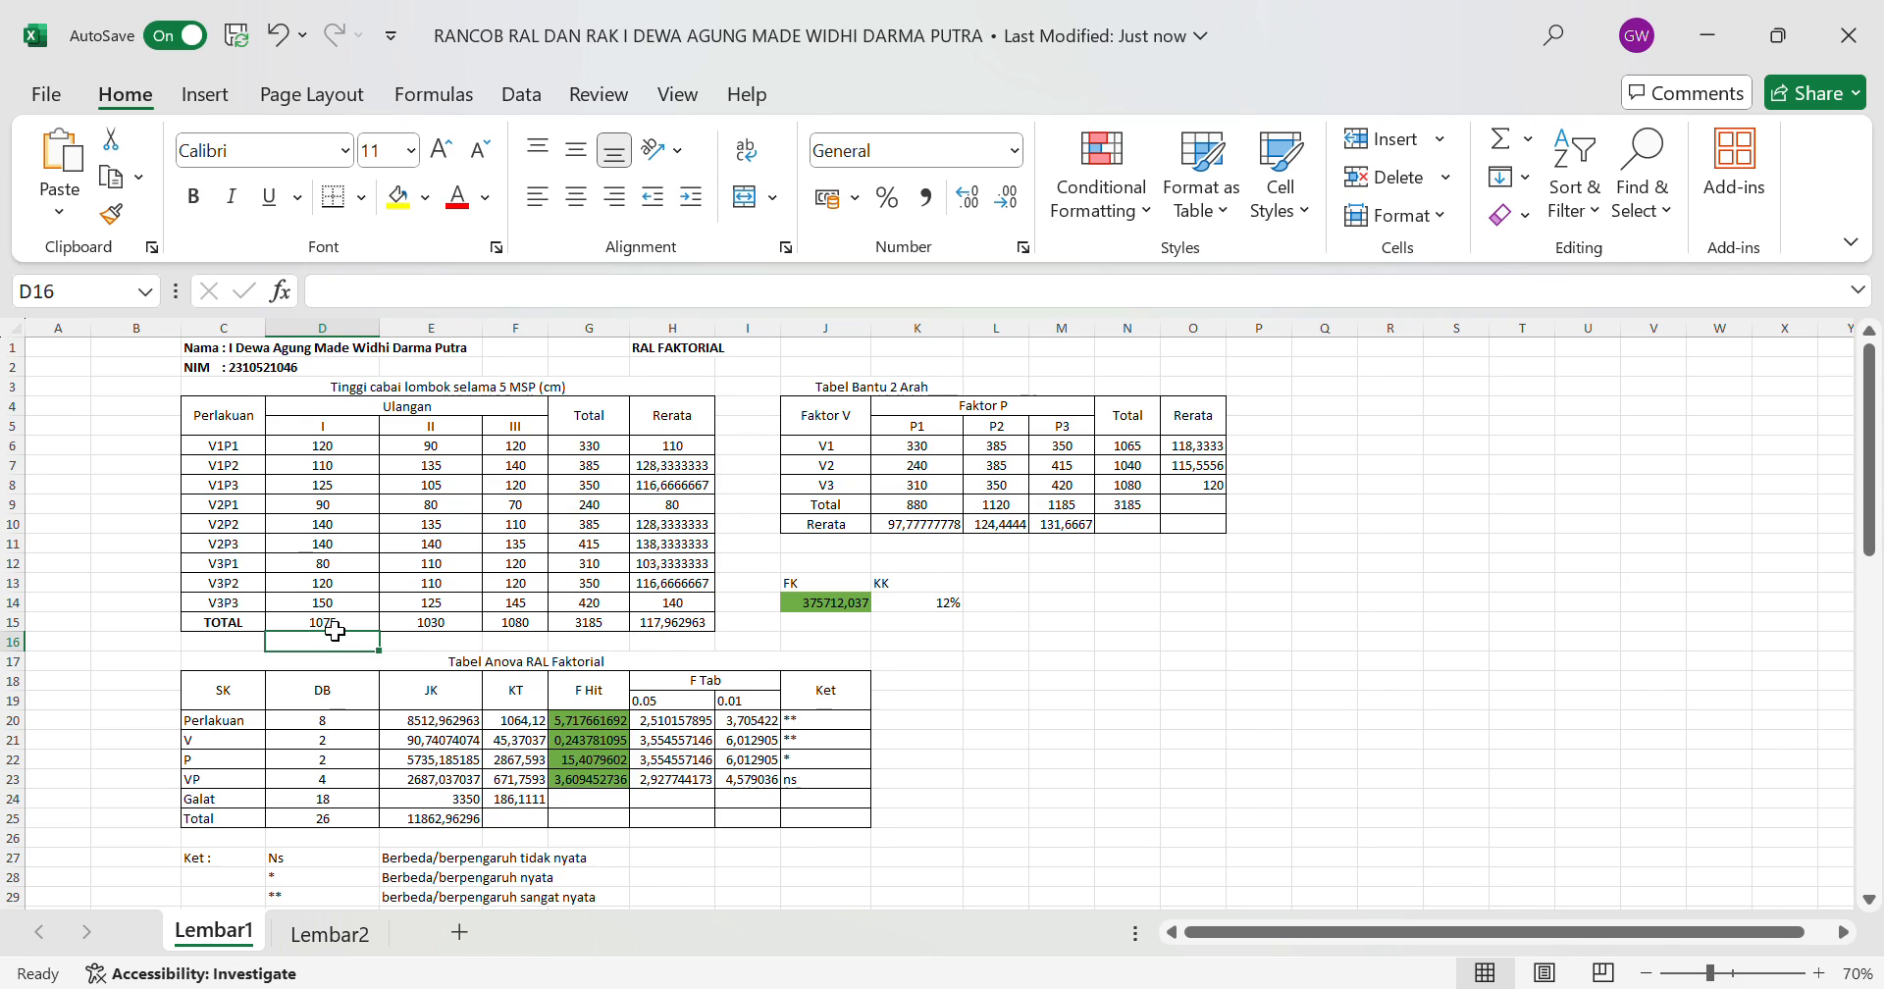
{"action": "left_click", "coordinate": [335, 631]}
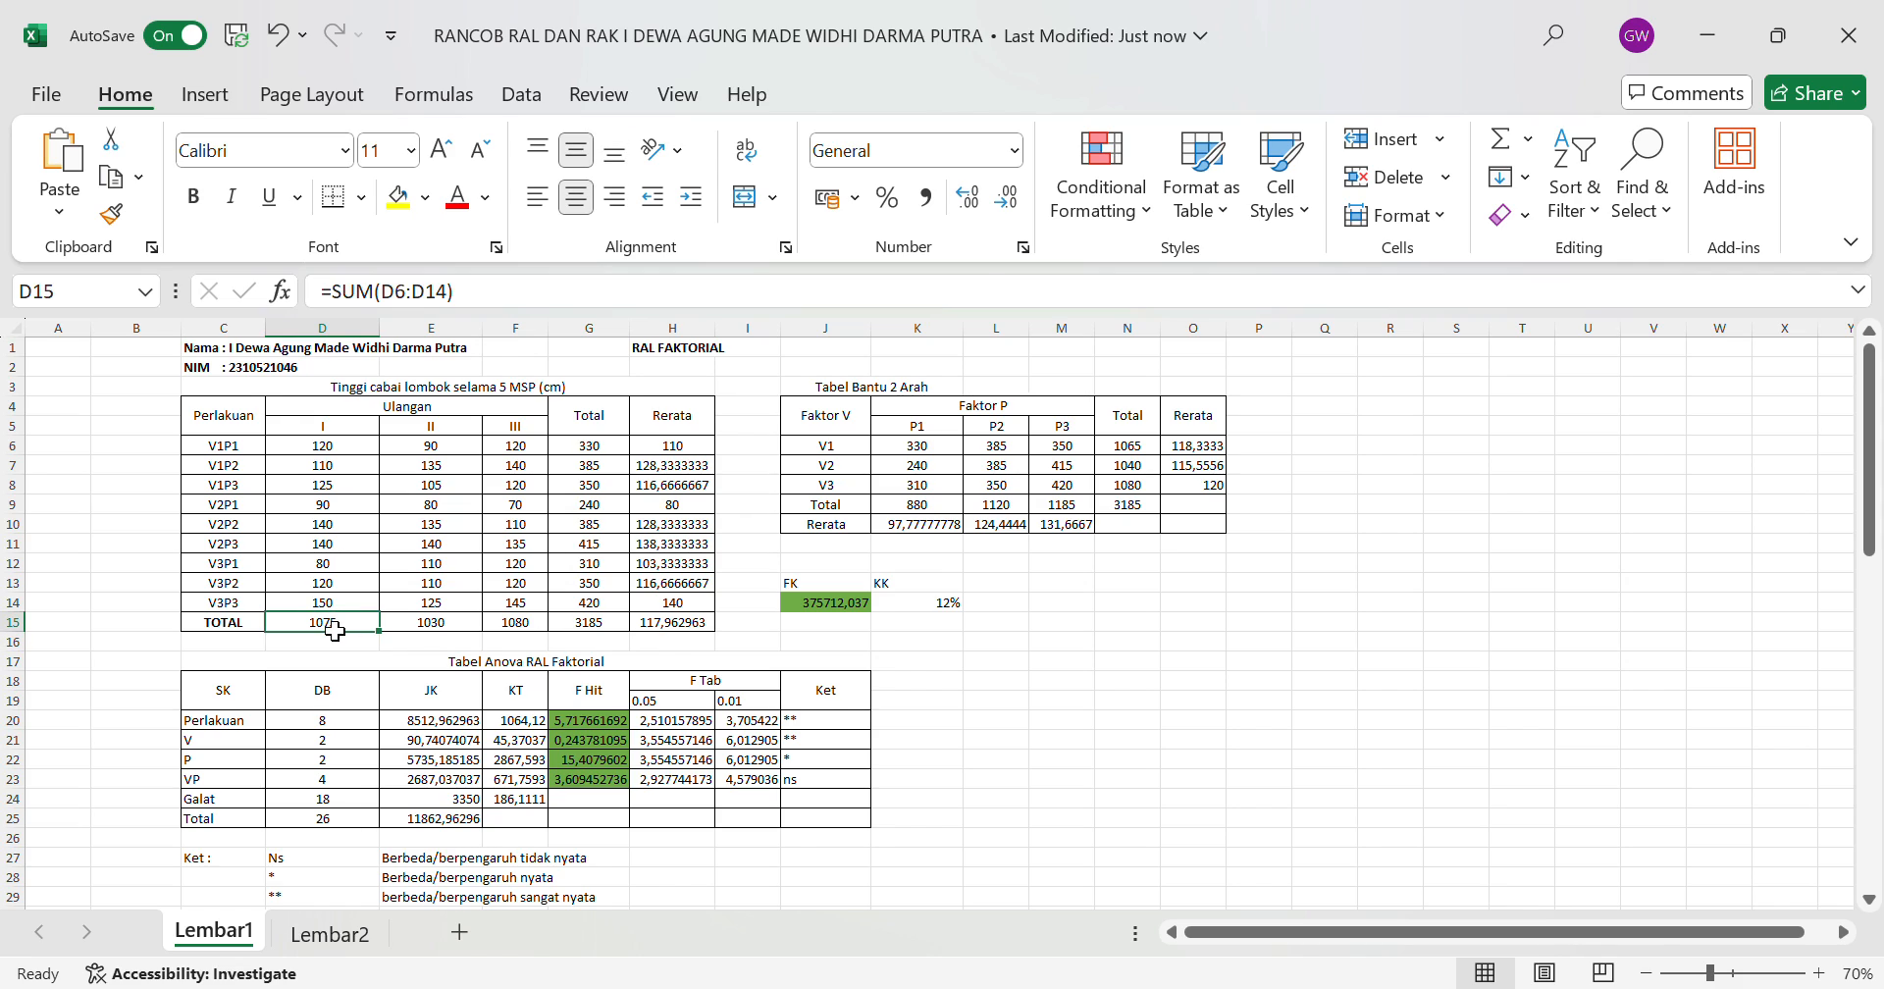
{"action": "left_click", "coordinate": [540, 311]}
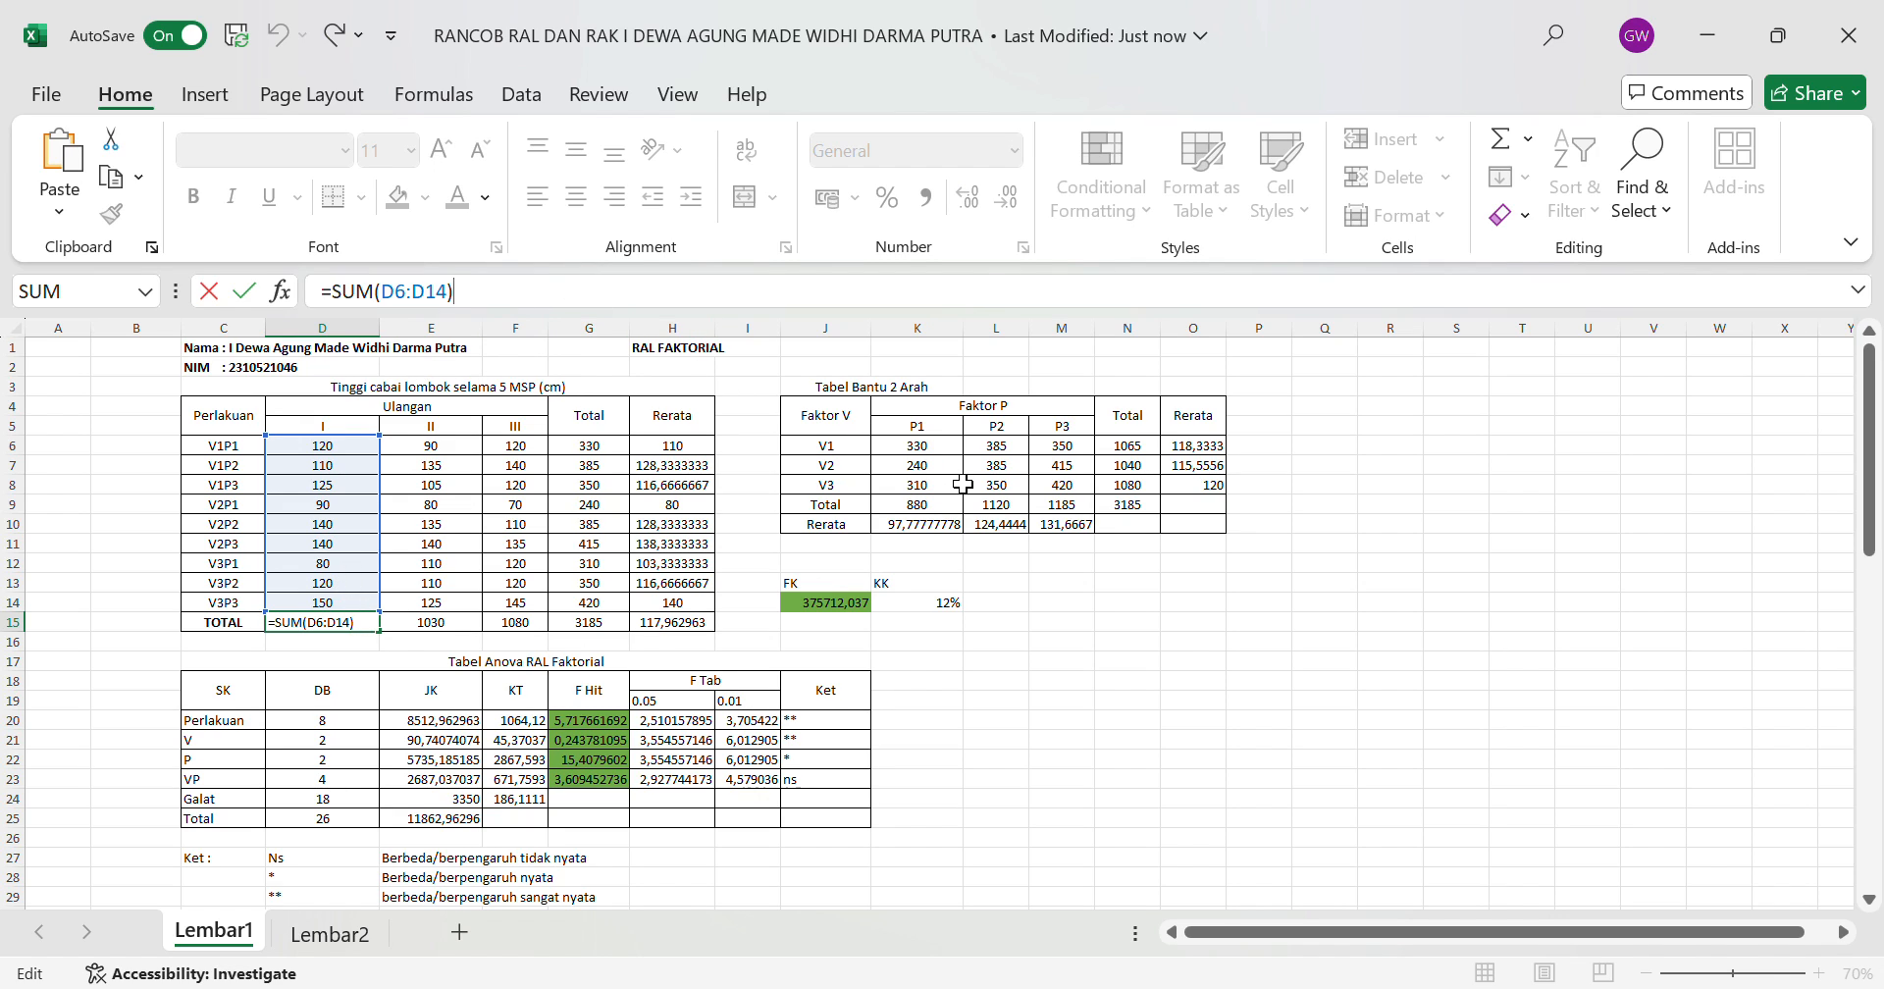
Check the V1–P1 cell reference in K6 and the V1 Total formula in N6 of Tabel Bantu 2 Arah.
{"action": "left_click", "coordinate": [932, 450]}
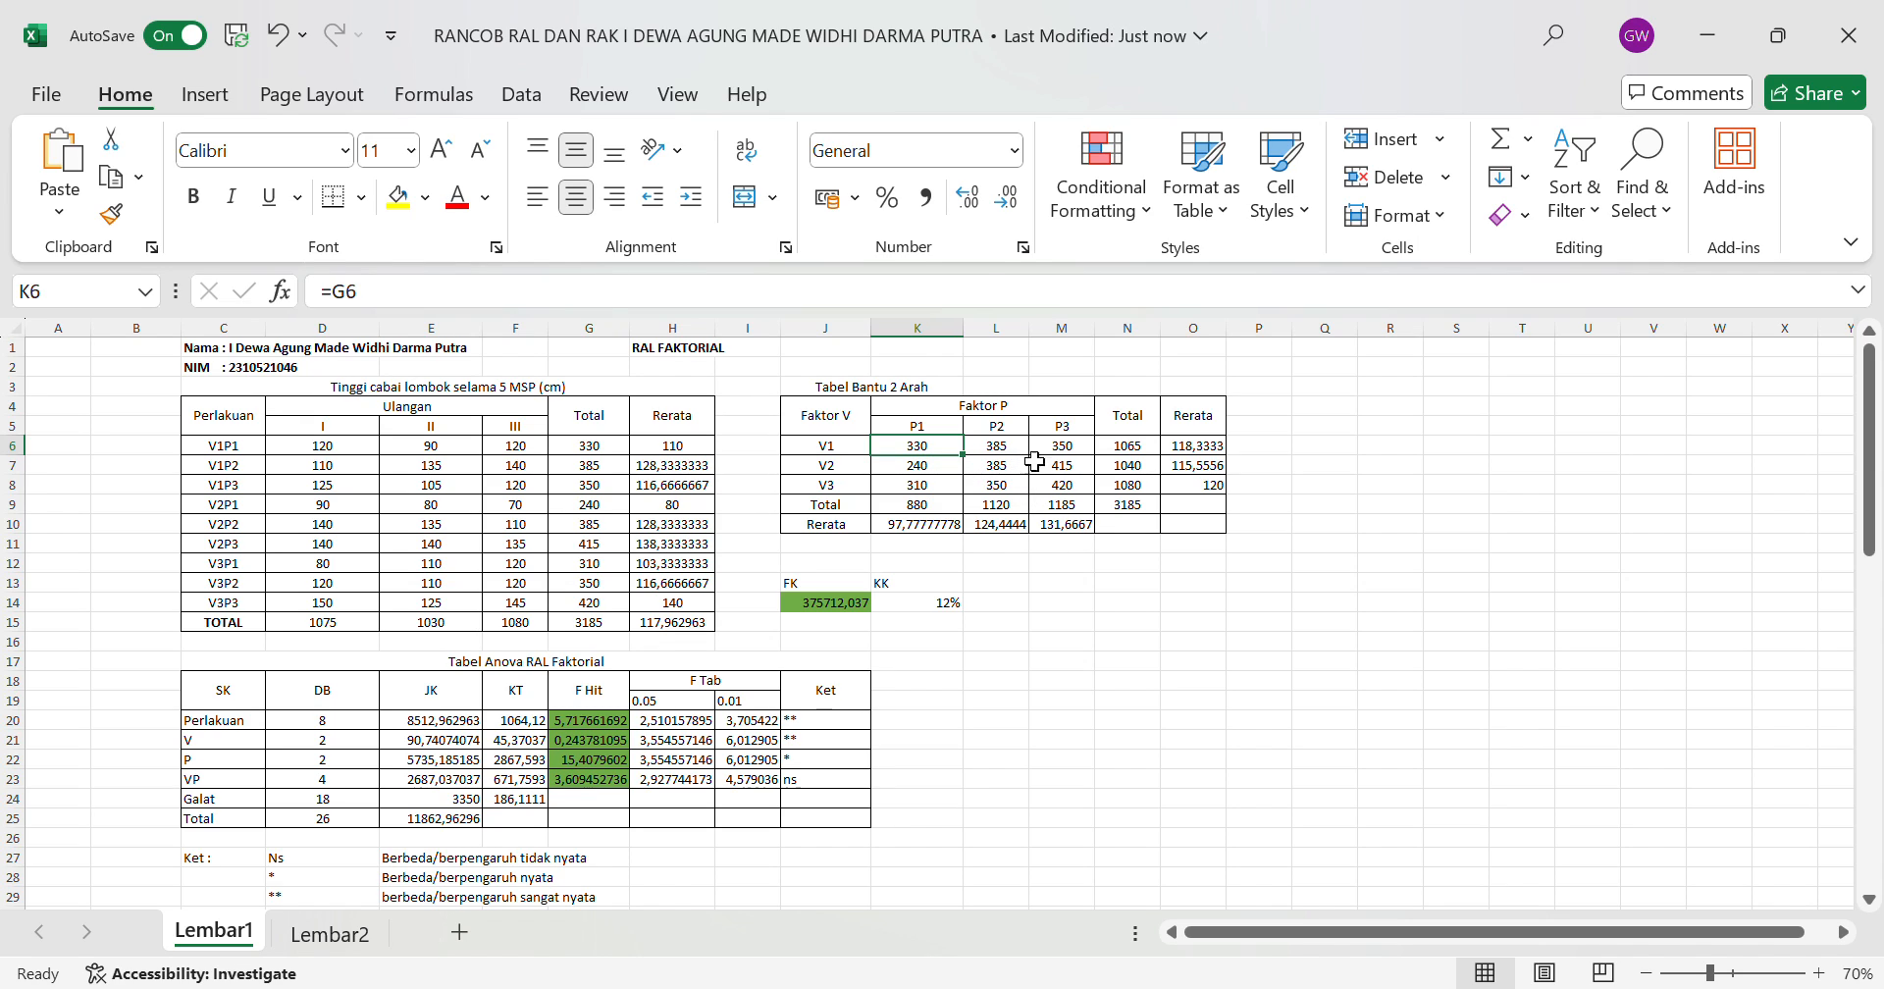
{"action": "left_click", "coordinate": [1131, 453]}
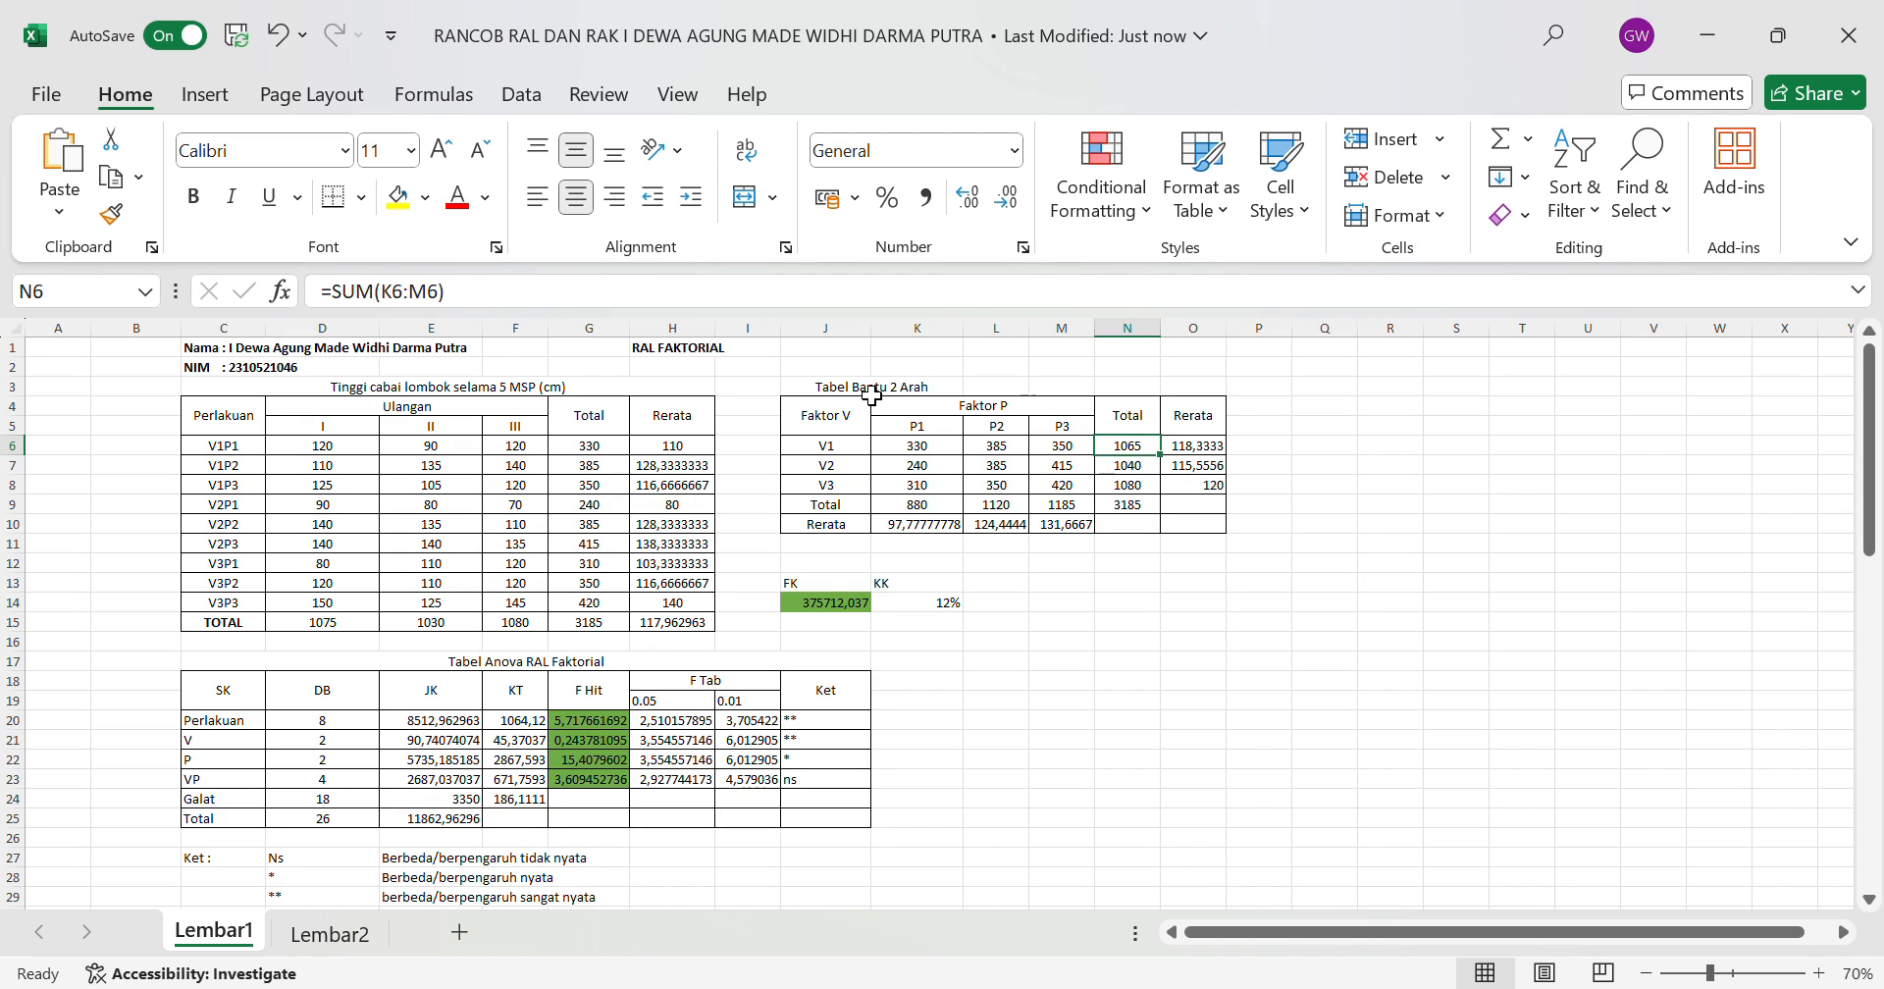
{"action": "left_click", "coordinate": [834, 294]}
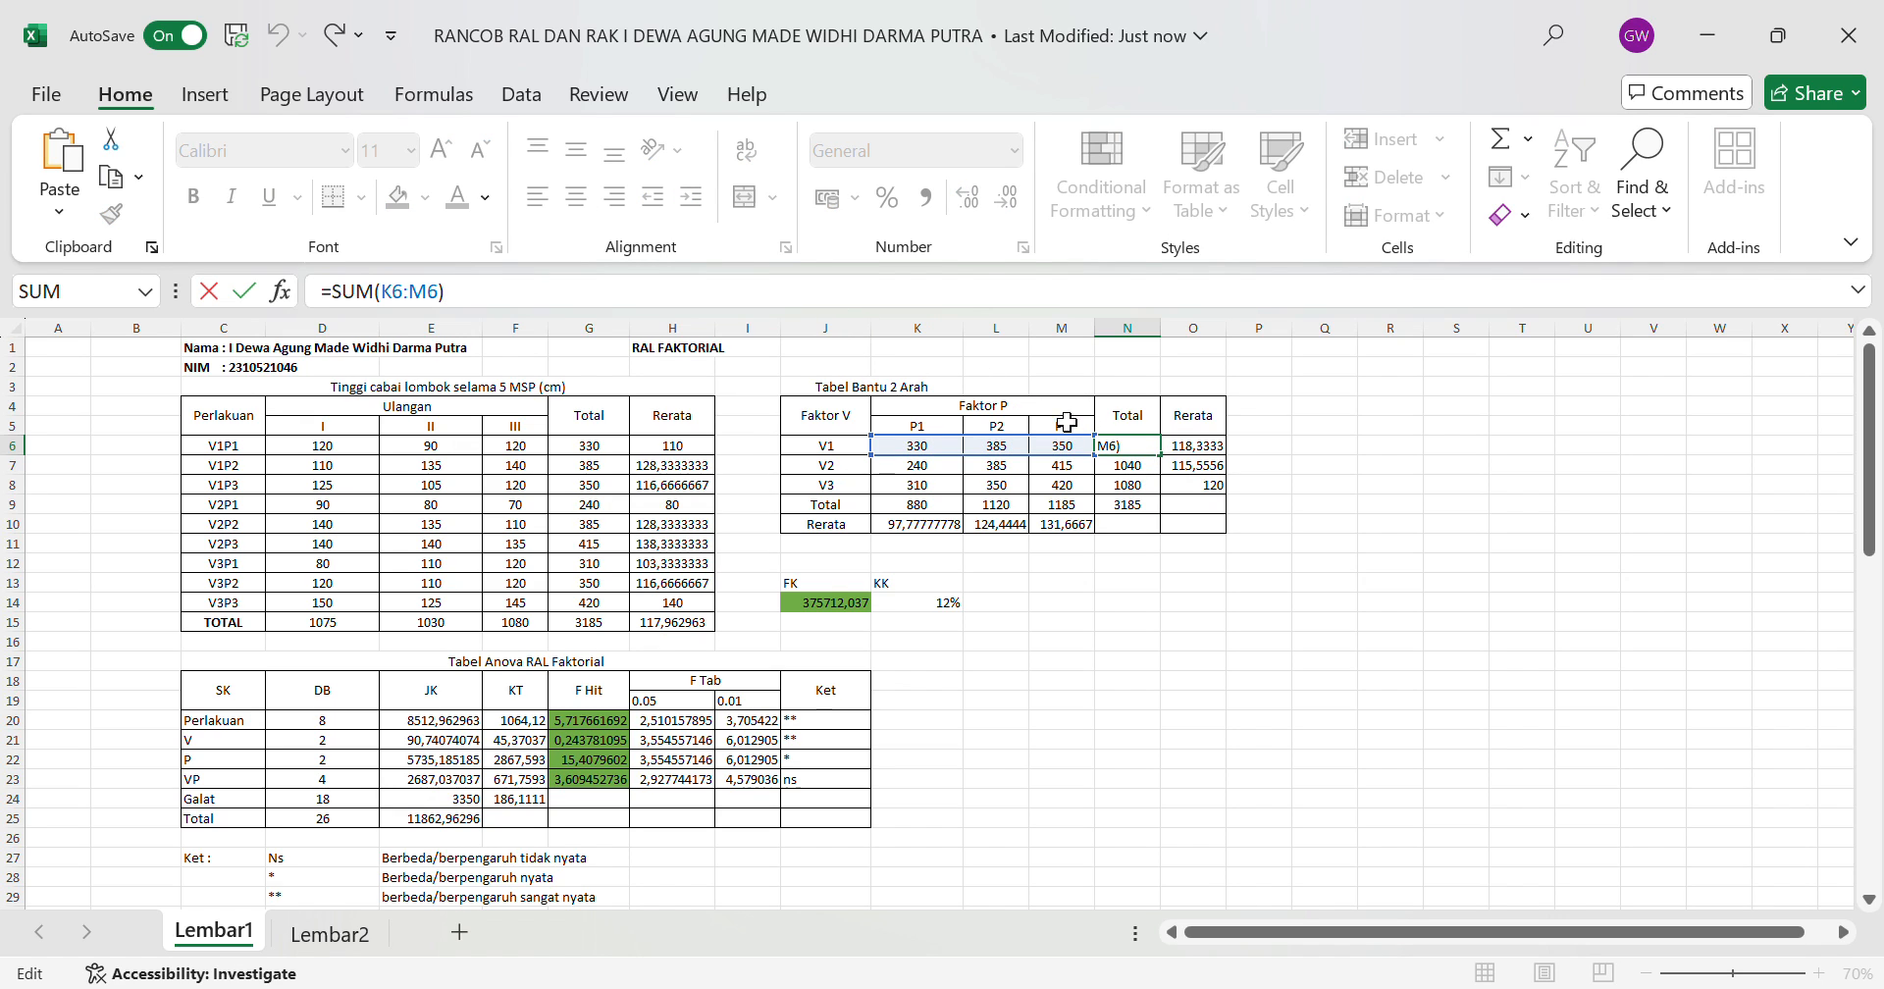
{"action": "left_click", "coordinate": [1135, 585]}
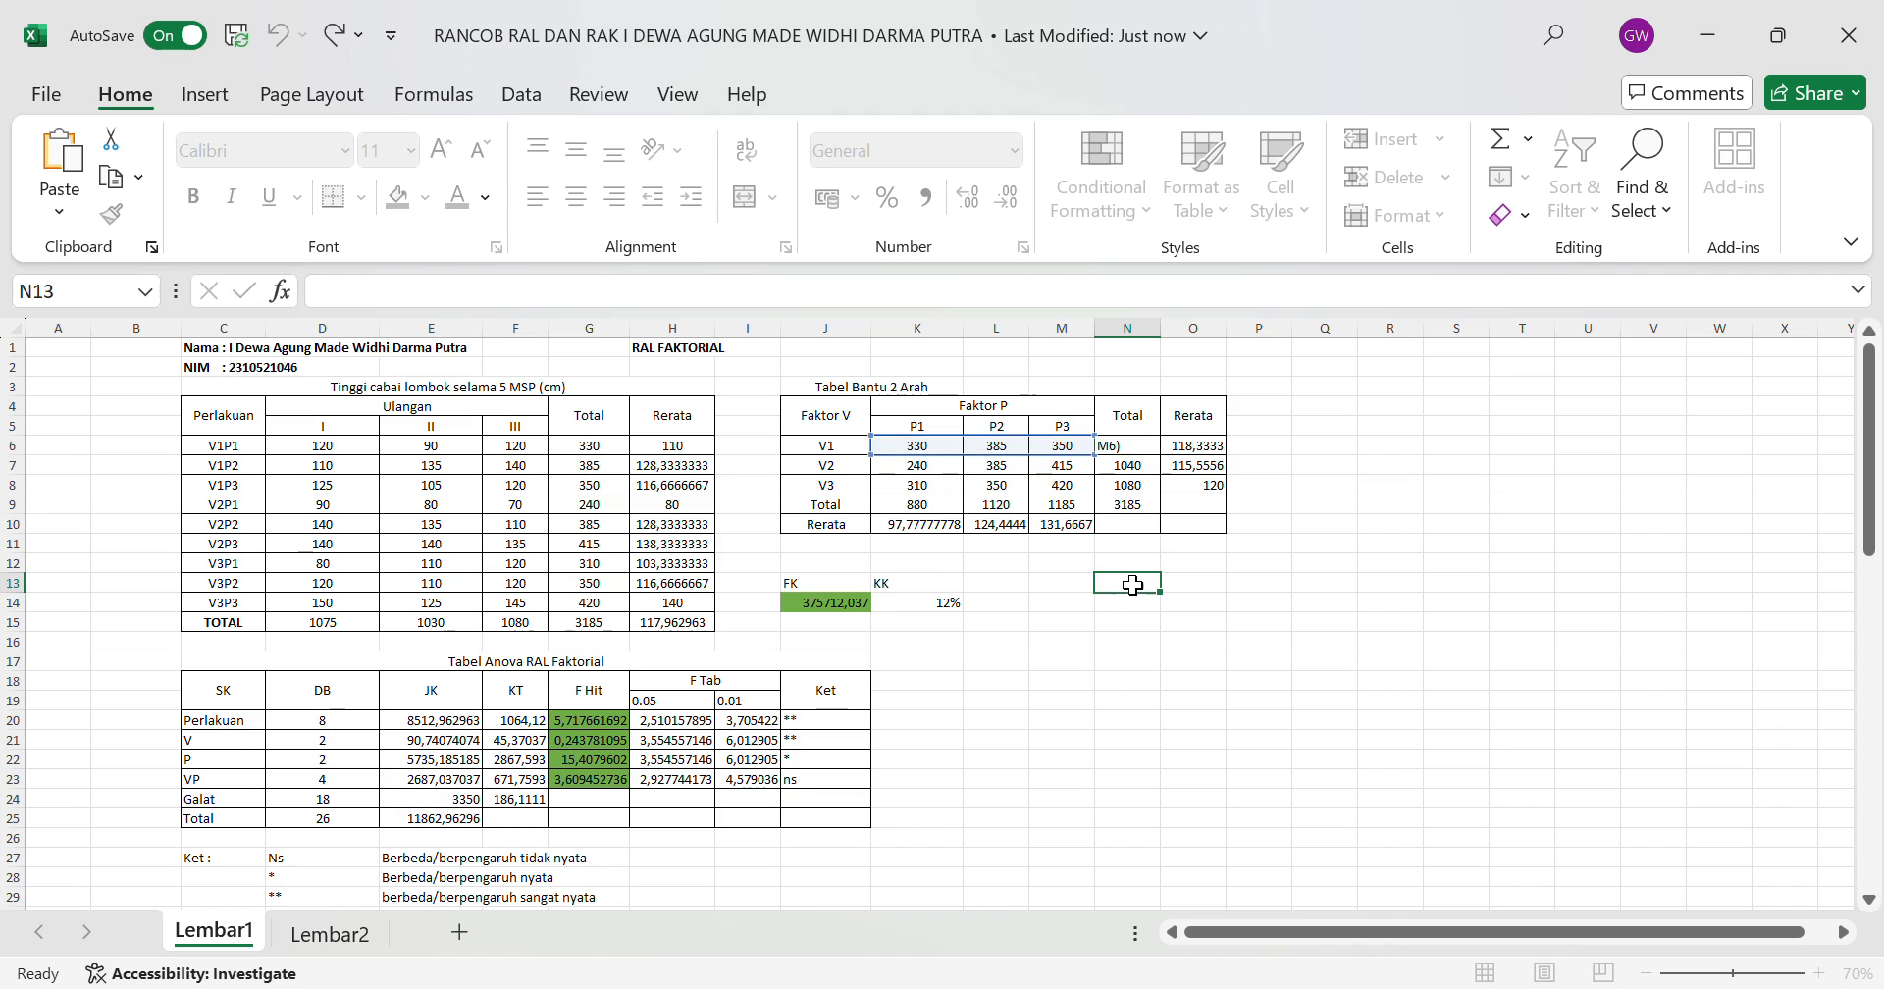
Examine the Rerata formula for factor V1 in O6 and the Total cell N6 it refers to.
{"action": "left_click", "coordinate": [1203, 451]}
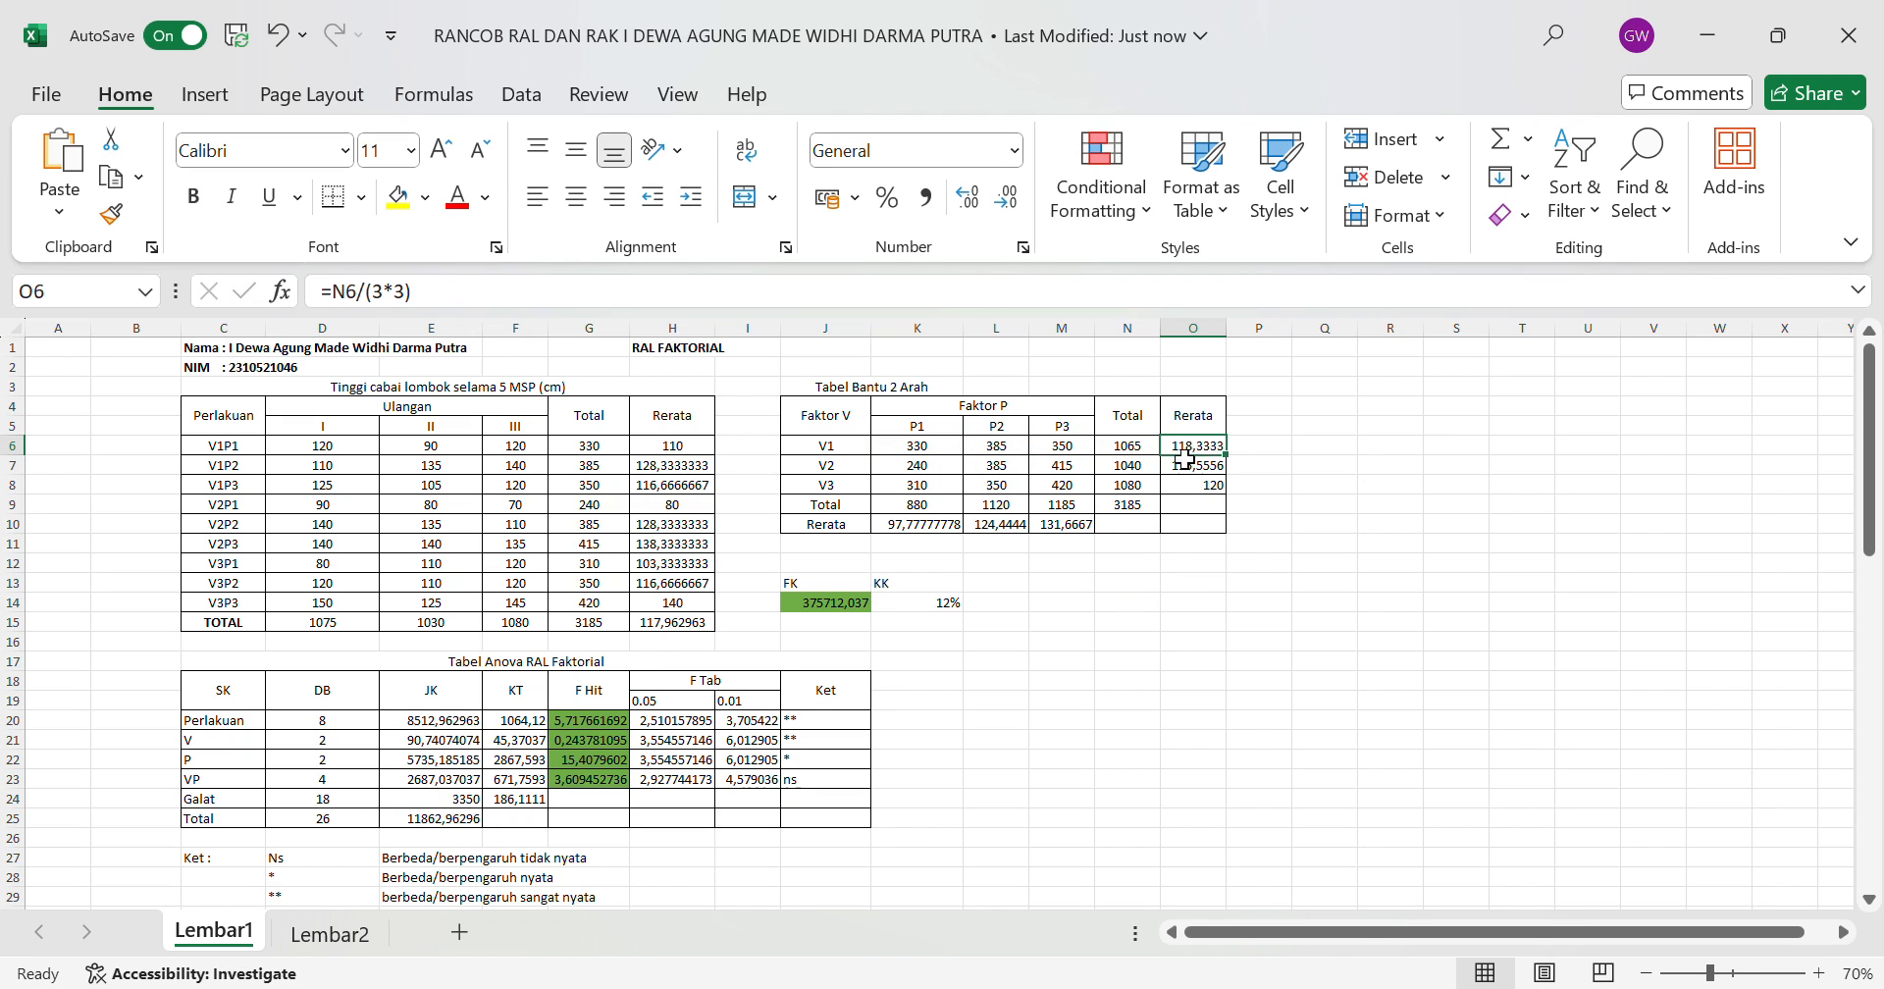
{"action": "left_click", "coordinate": [634, 304]}
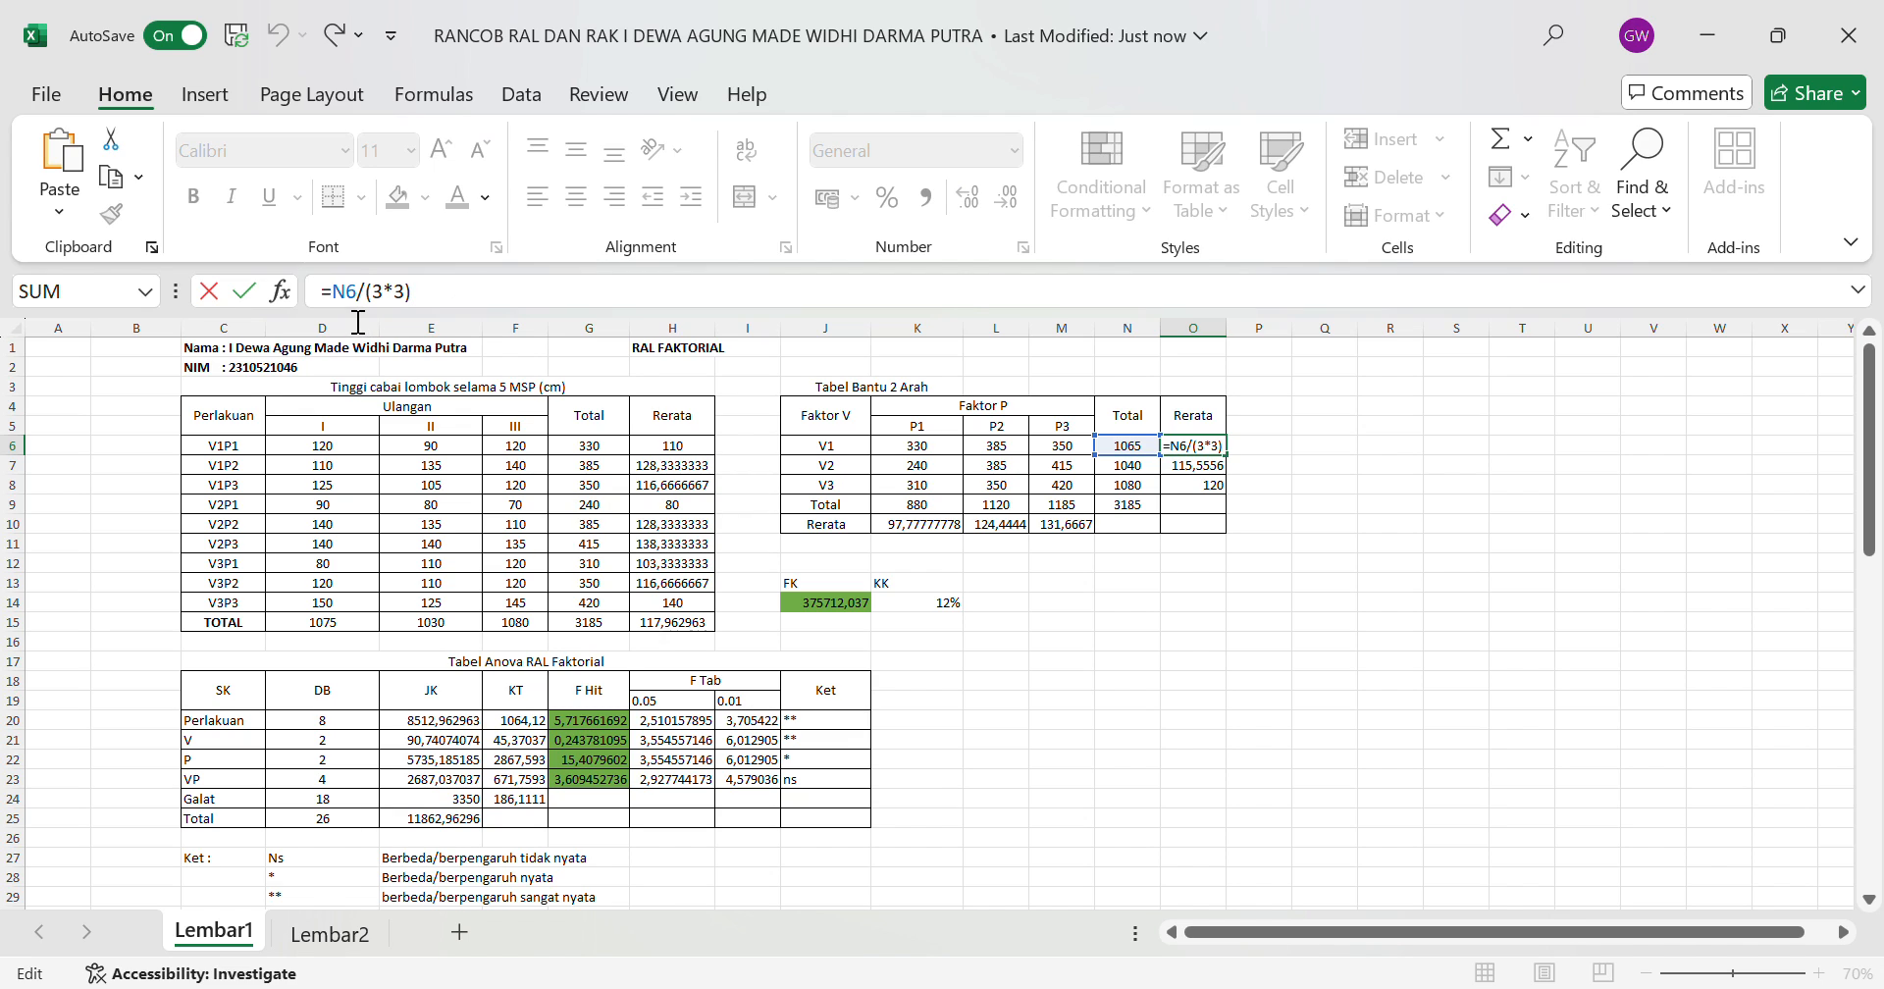
{"action": "left_click", "coordinate": [1129, 445]}
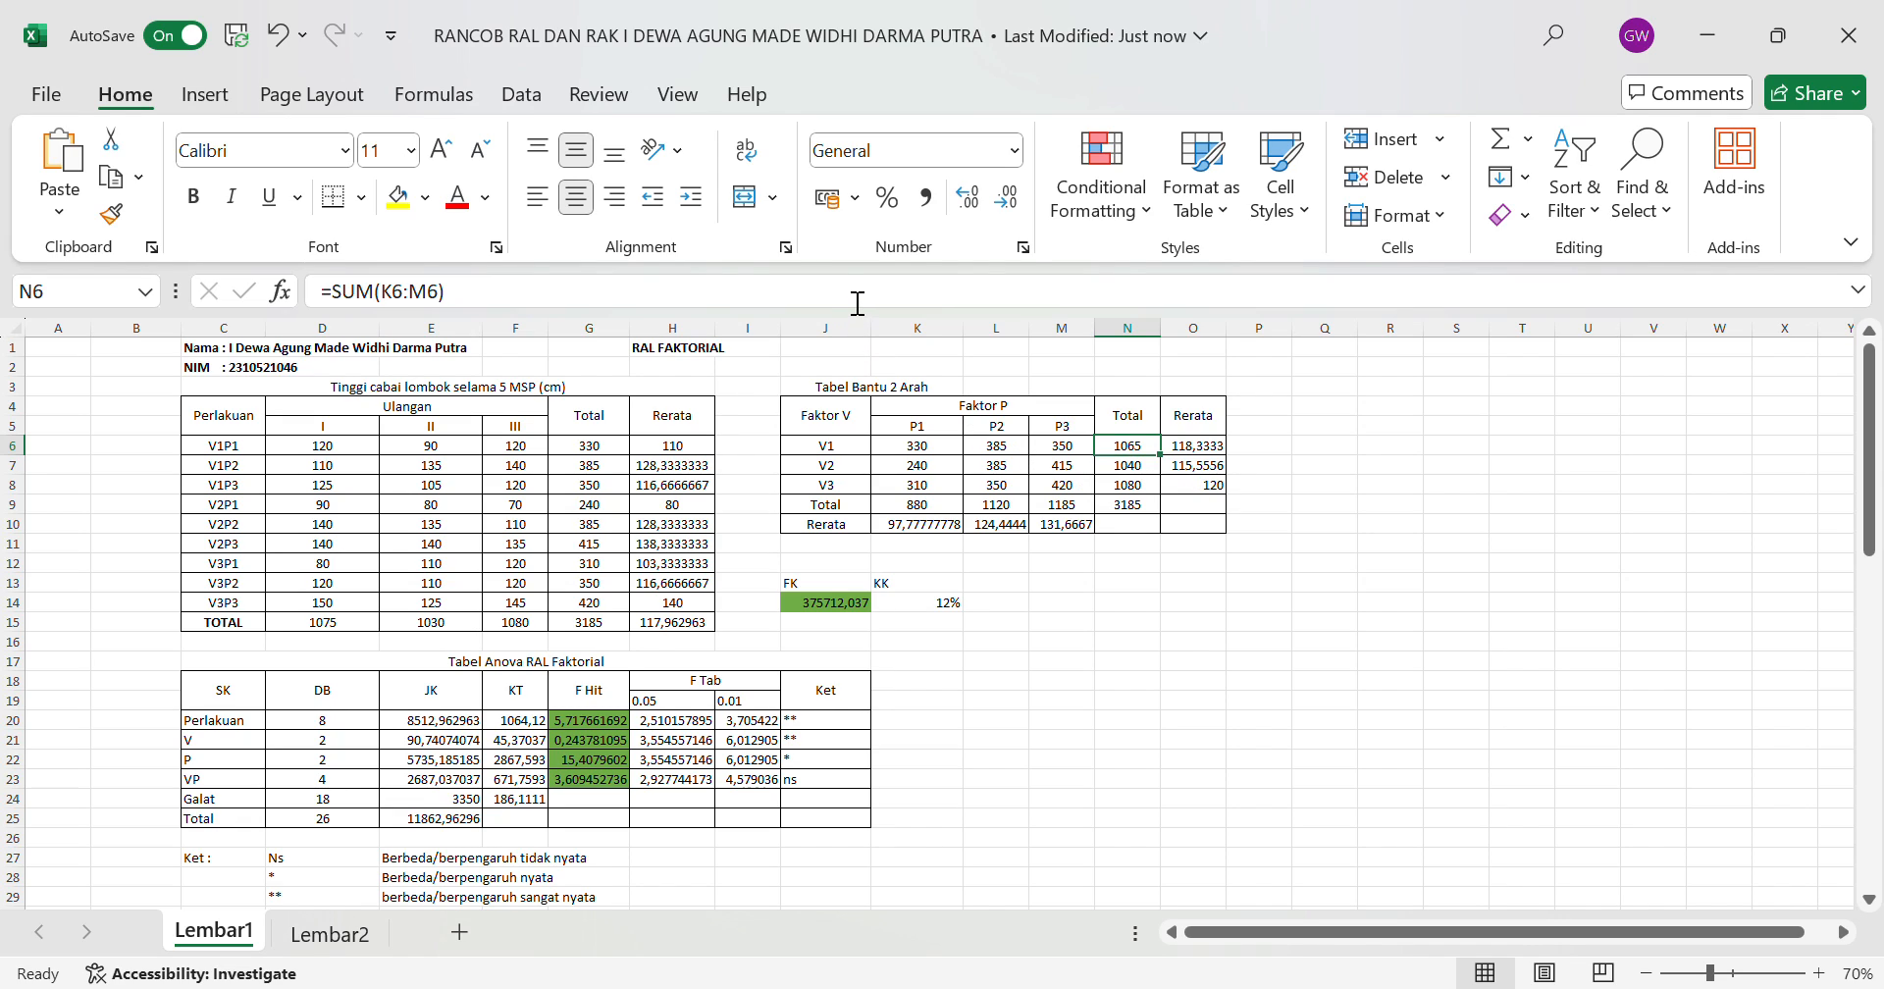
{"action": "left_click", "coordinate": [1191, 452]}
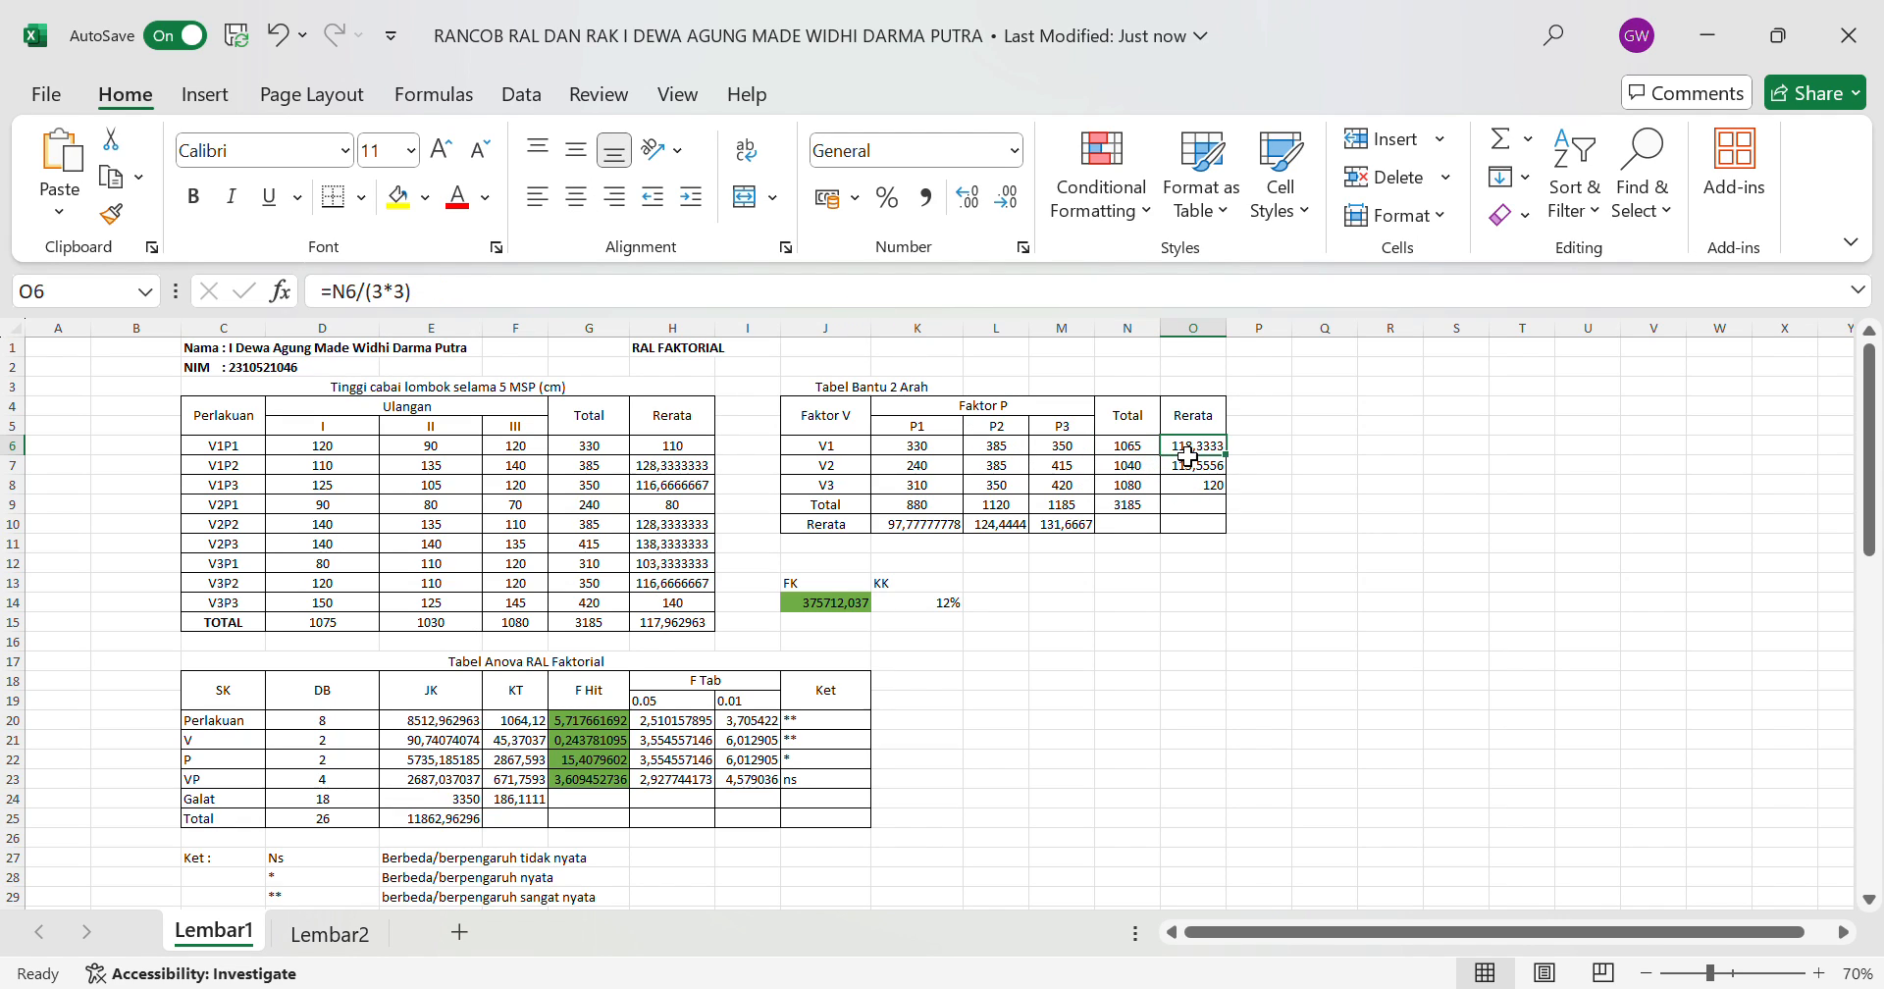
{"action": "left_click", "coordinate": [781, 299]}
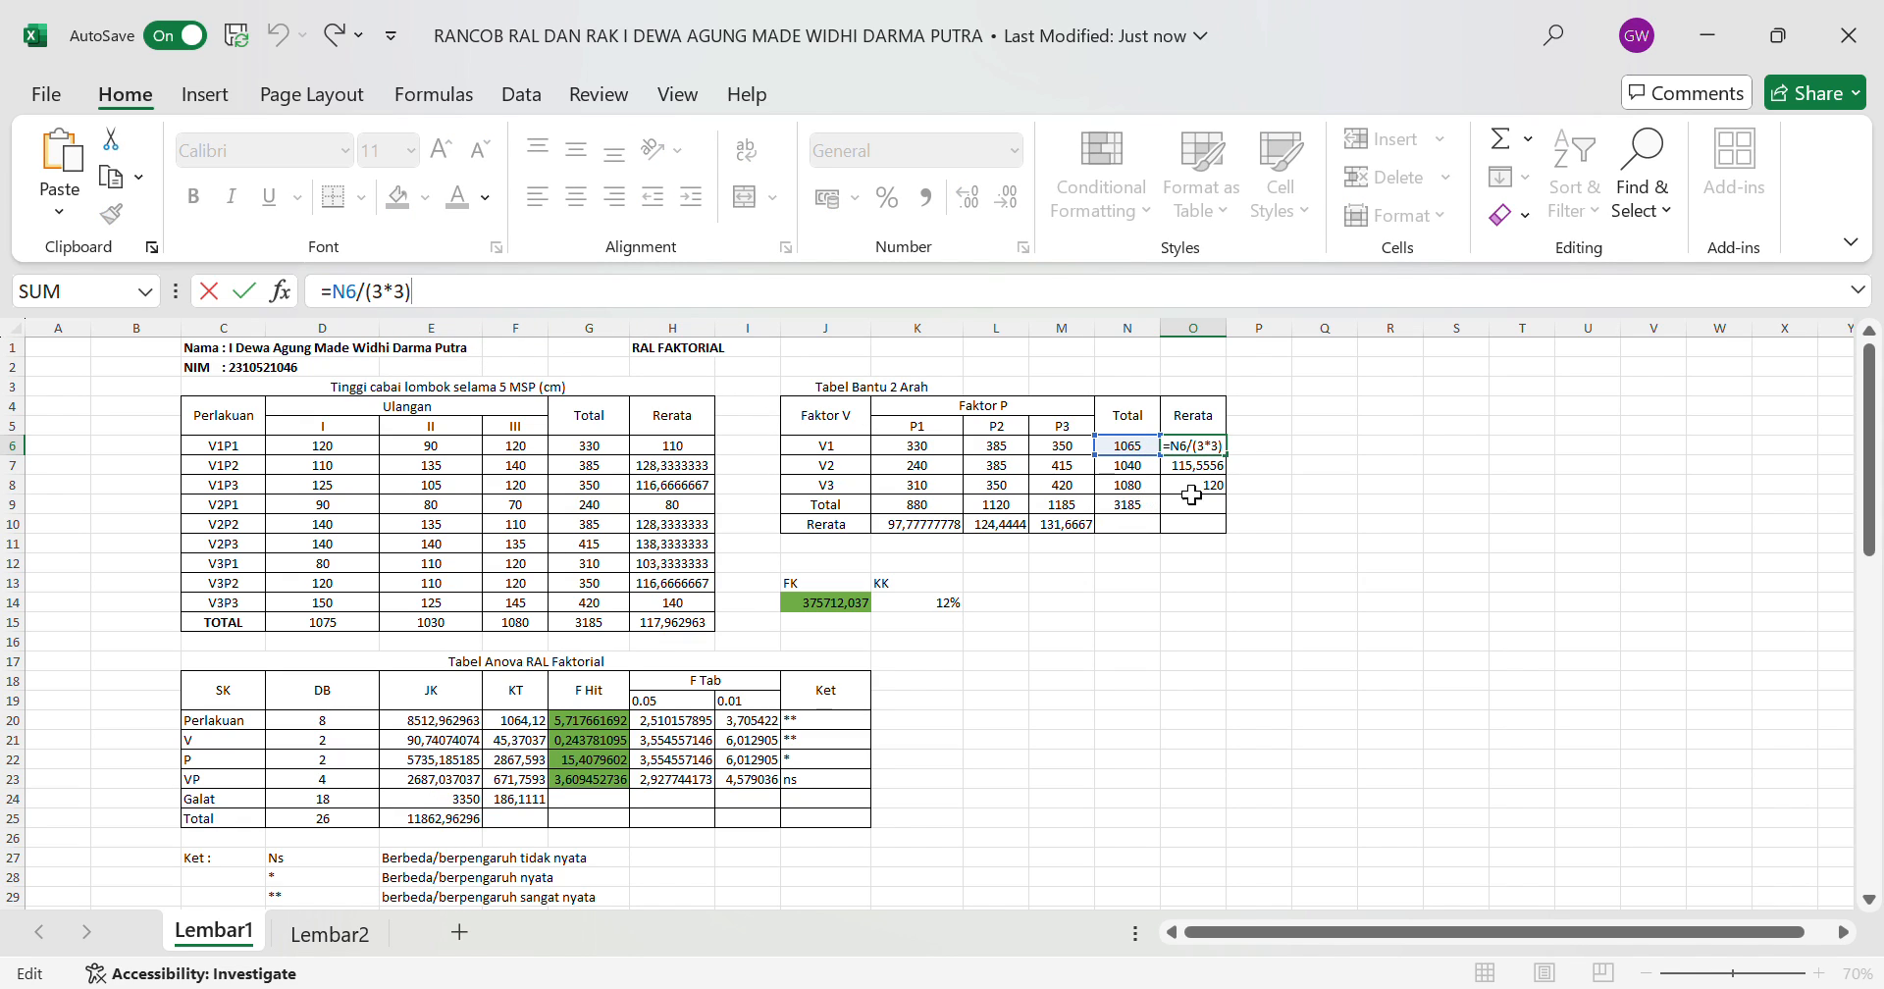
{"action": "key", "text": "Return"}
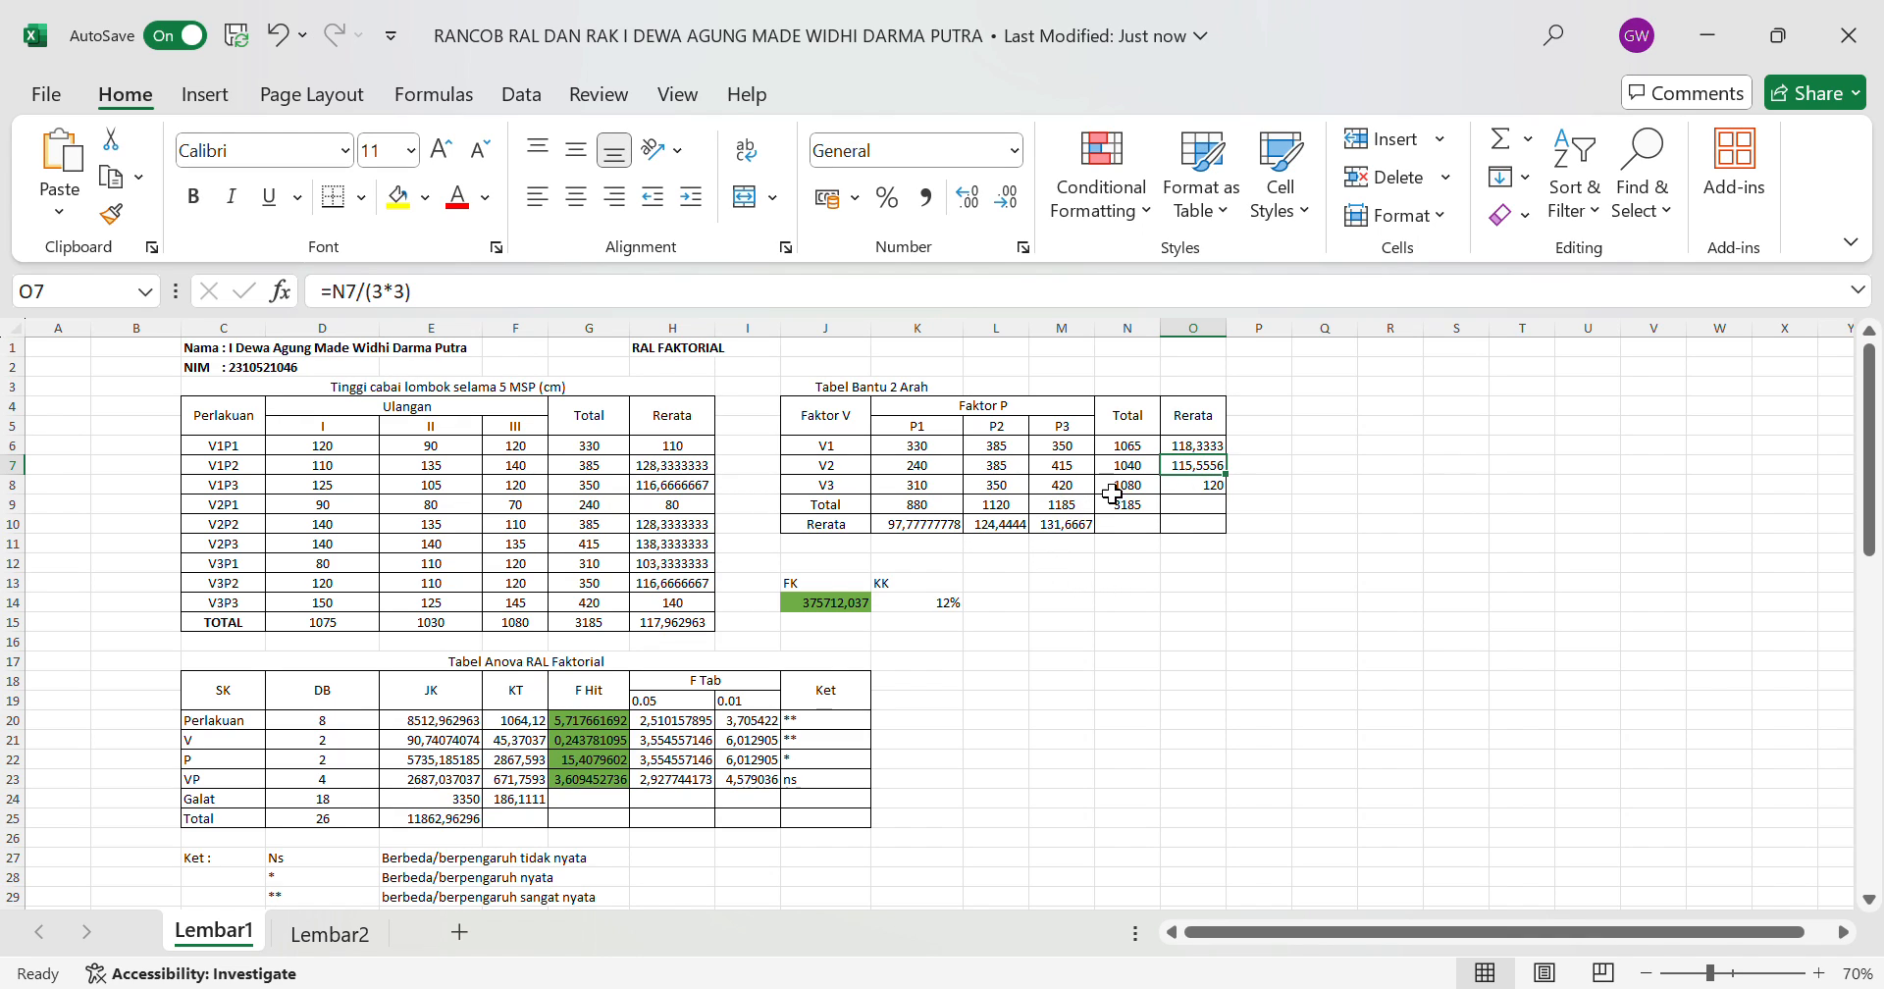
Examine the Rerata formula for factor P1 in cell K10 of Tabel Bantu 2 Arah.
{"action": "left_click", "coordinate": [940, 527]}
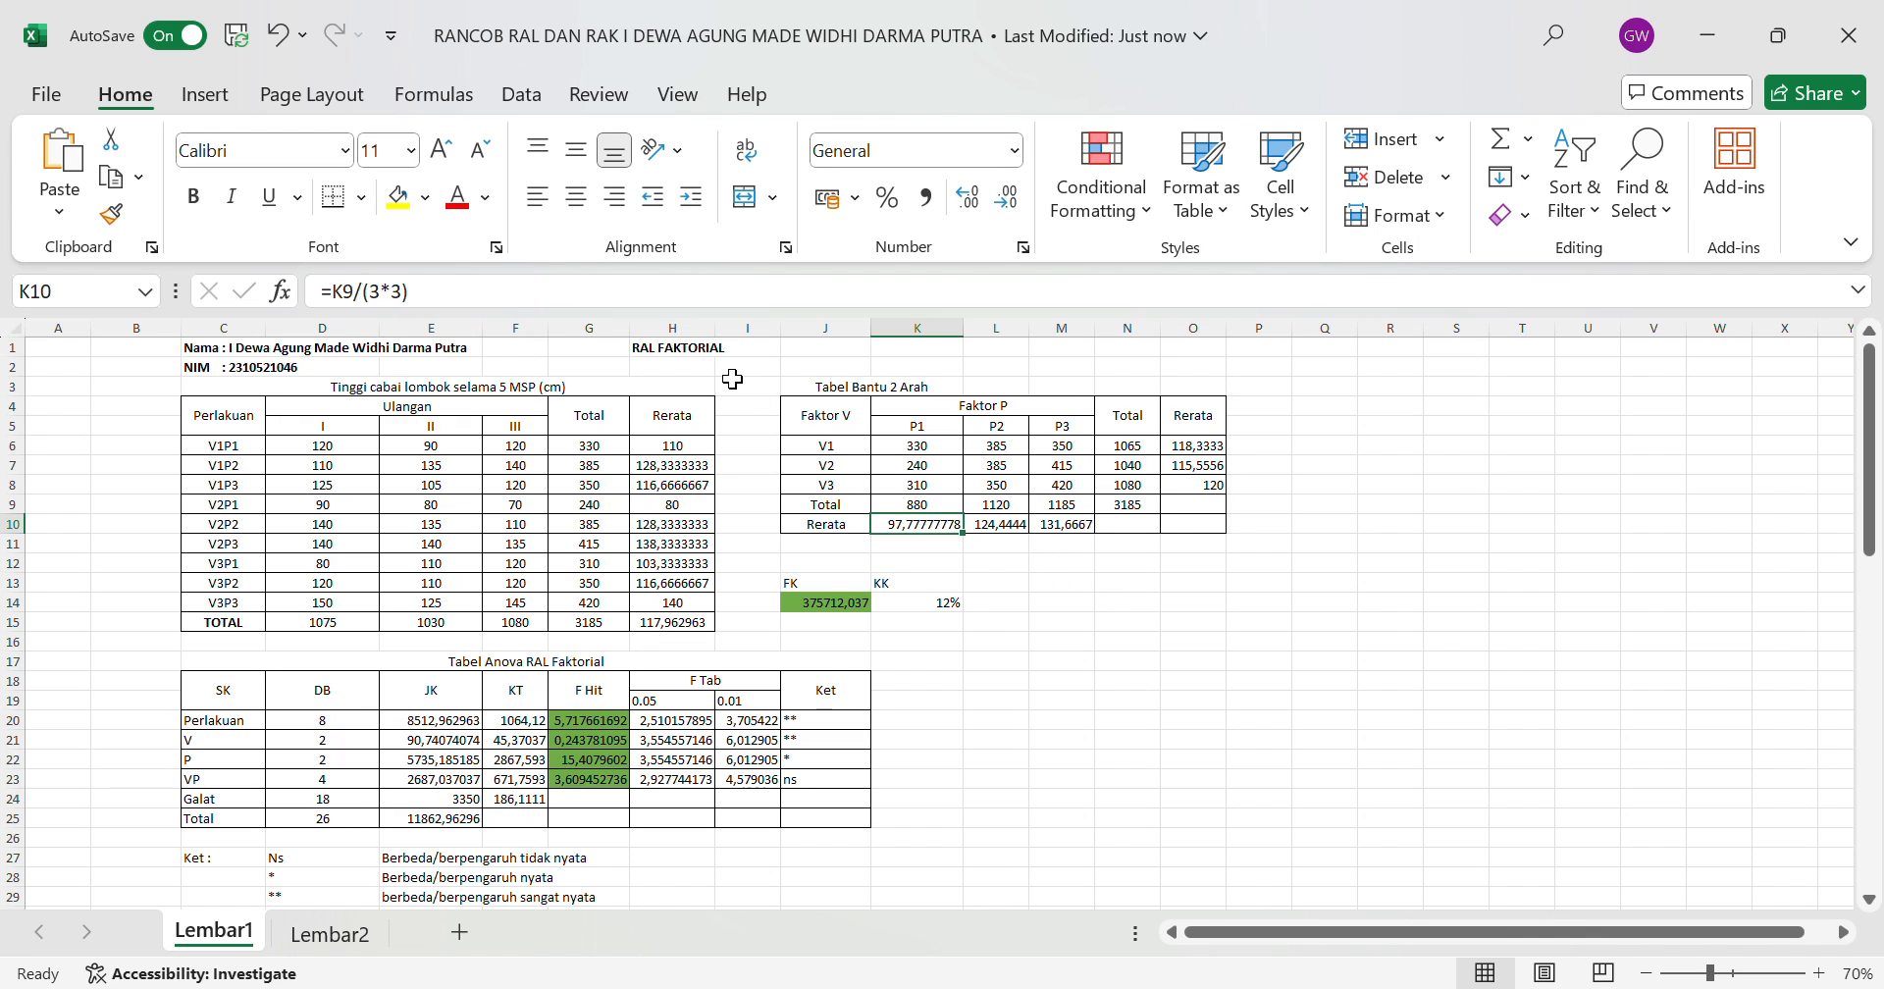
{"action": "left_click", "coordinate": [725, 314]}
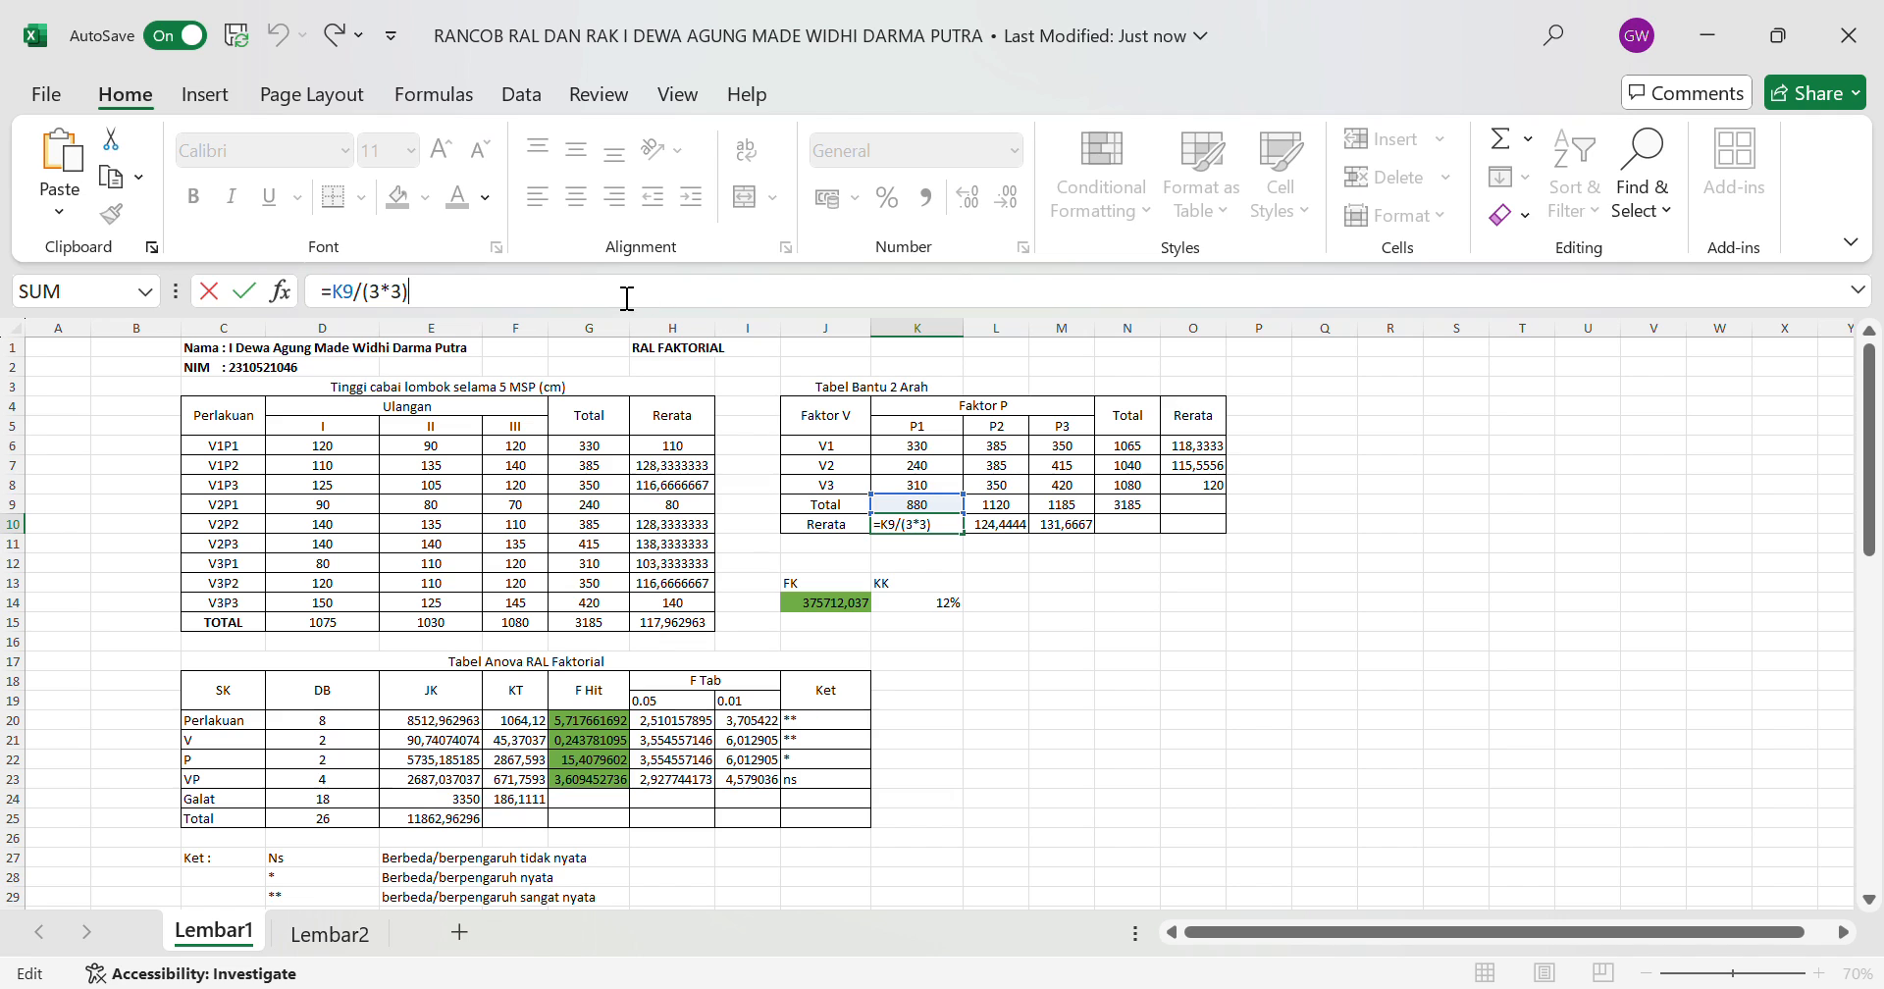
{"action": "left_click", "coordinate": [1056, 643]}
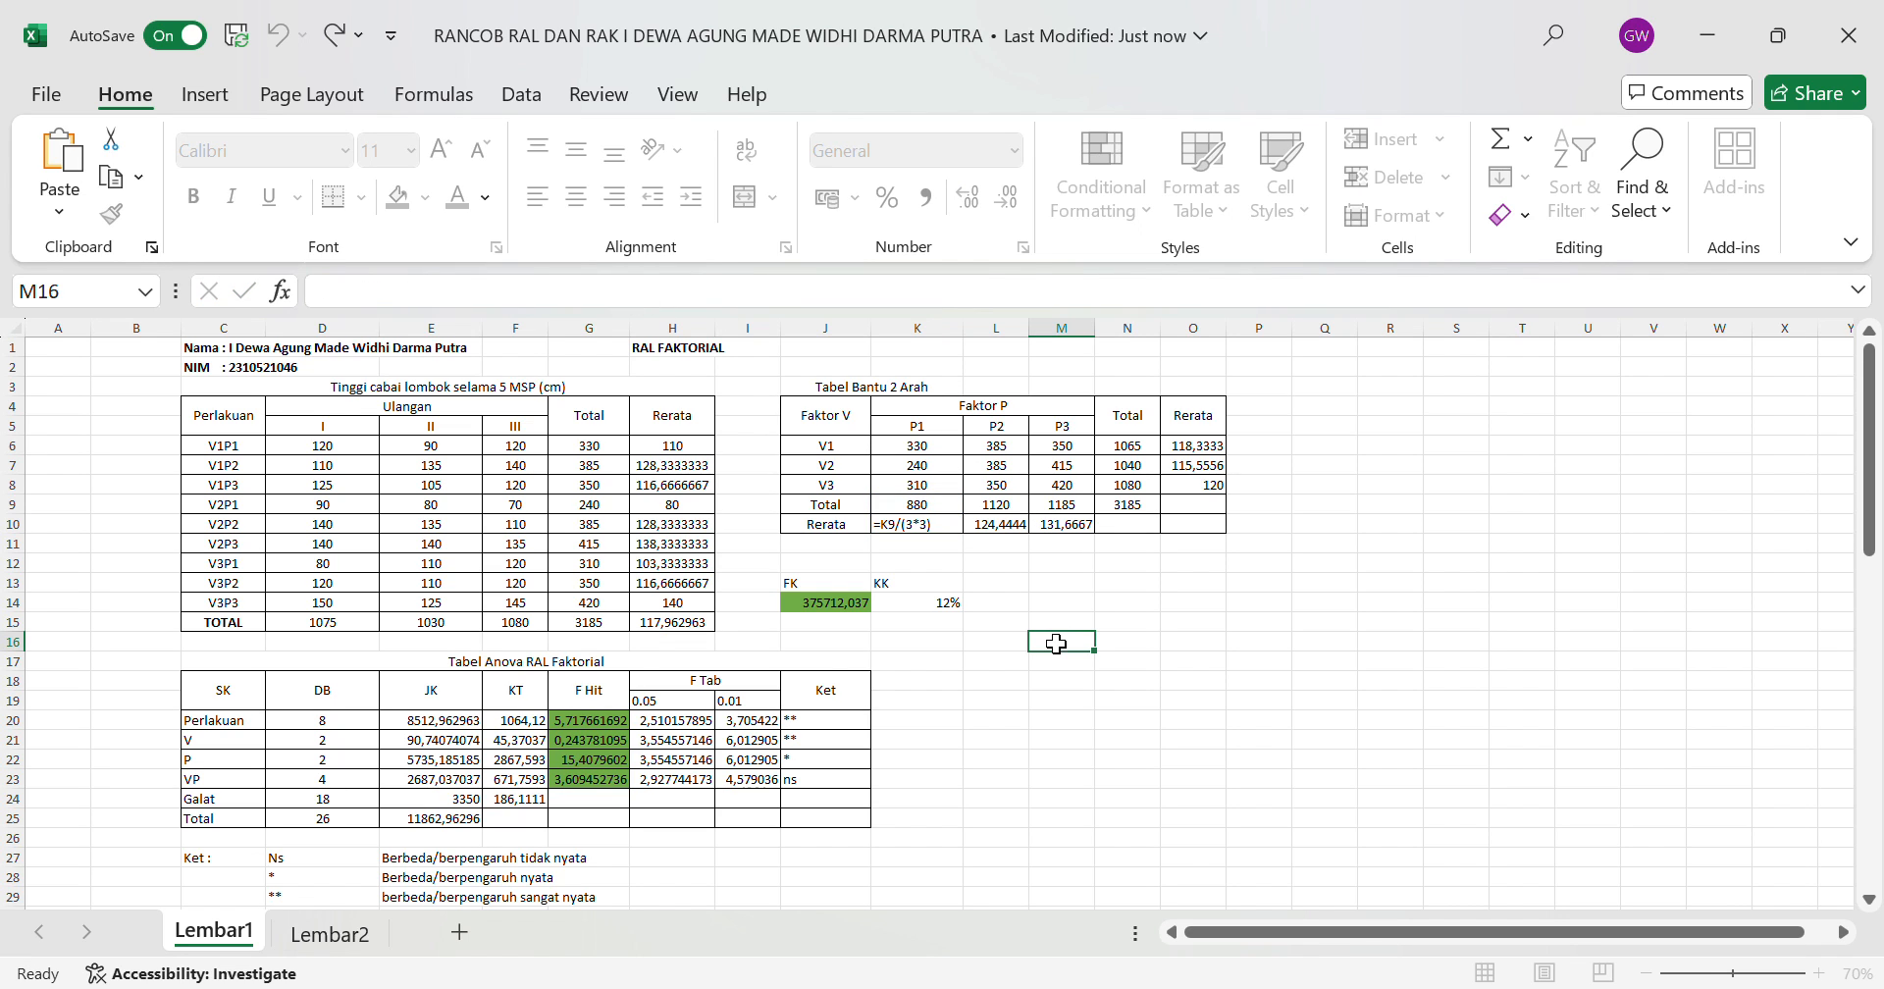
Examine the FK correction factor formula in cell J14 and the grand total it uses.
{"action": "scroll", "coordinate": [1058, 649], "scroll_direction": "down", "scroll_amount": 2}
{"action": "left_click", "coordinate": [842, 472]}
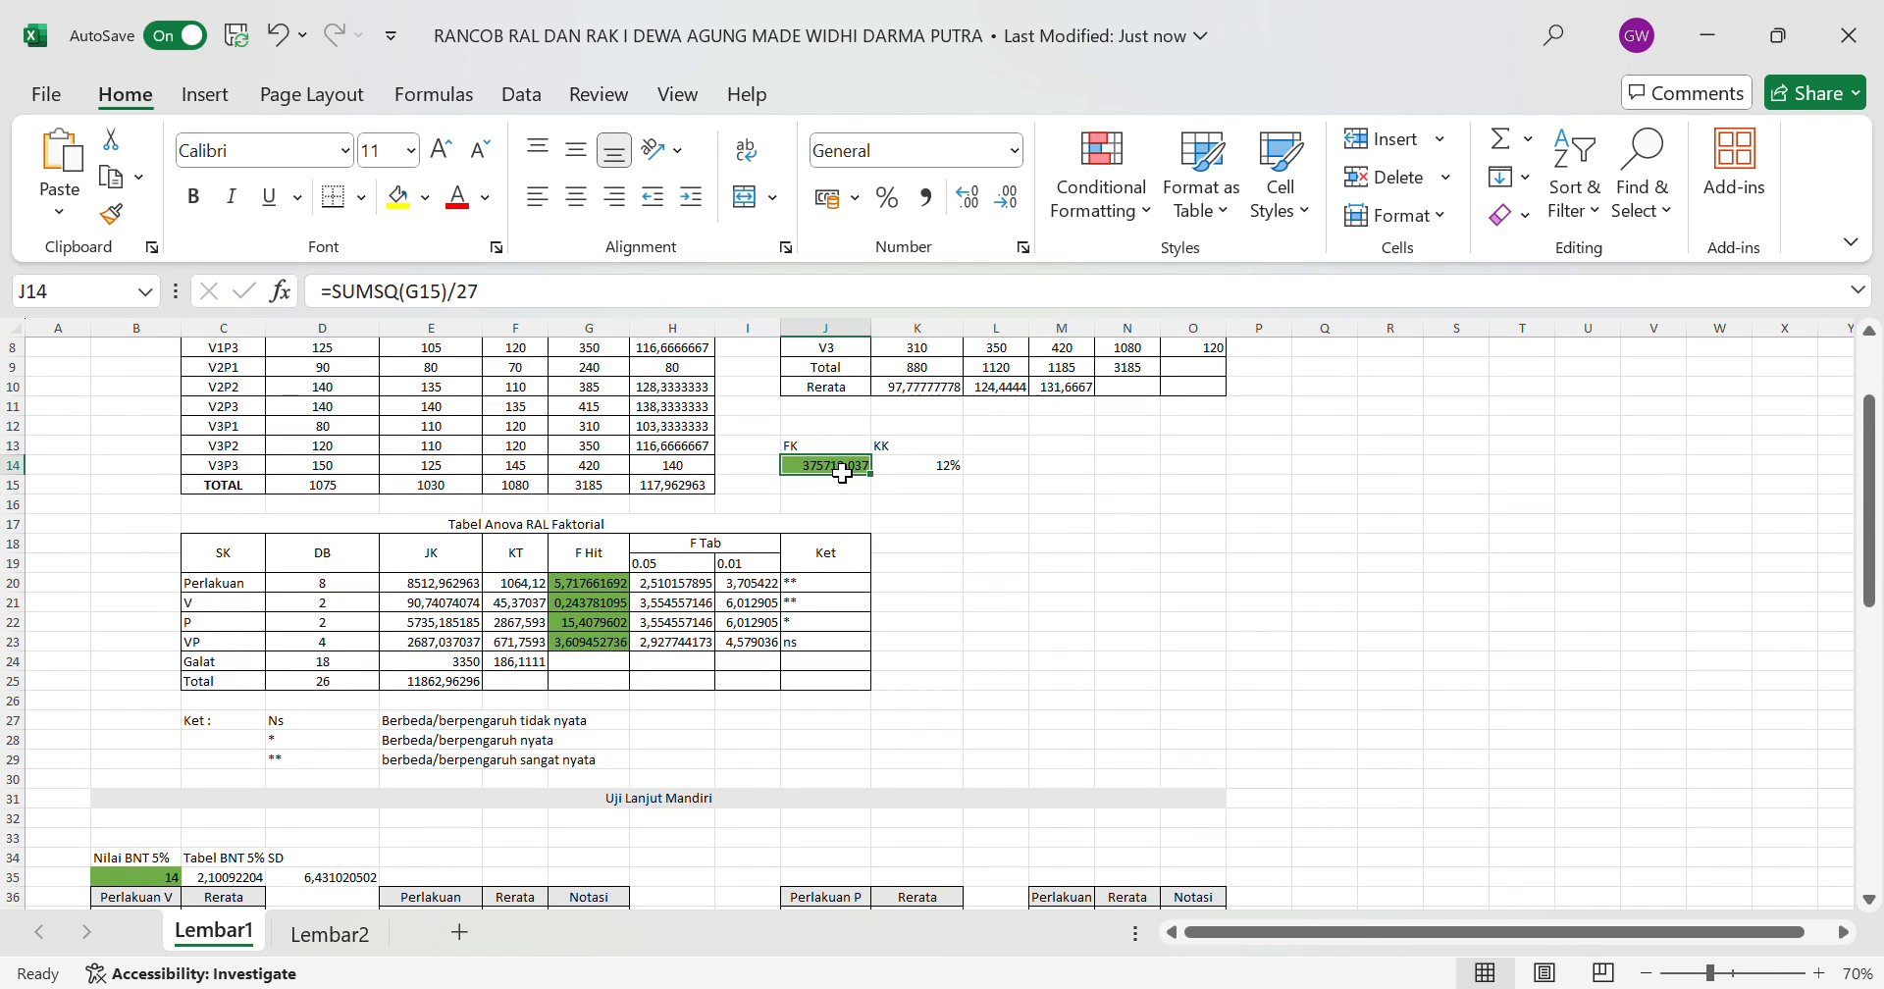
{"action": "left_click", "coordinate": [656, 308]}
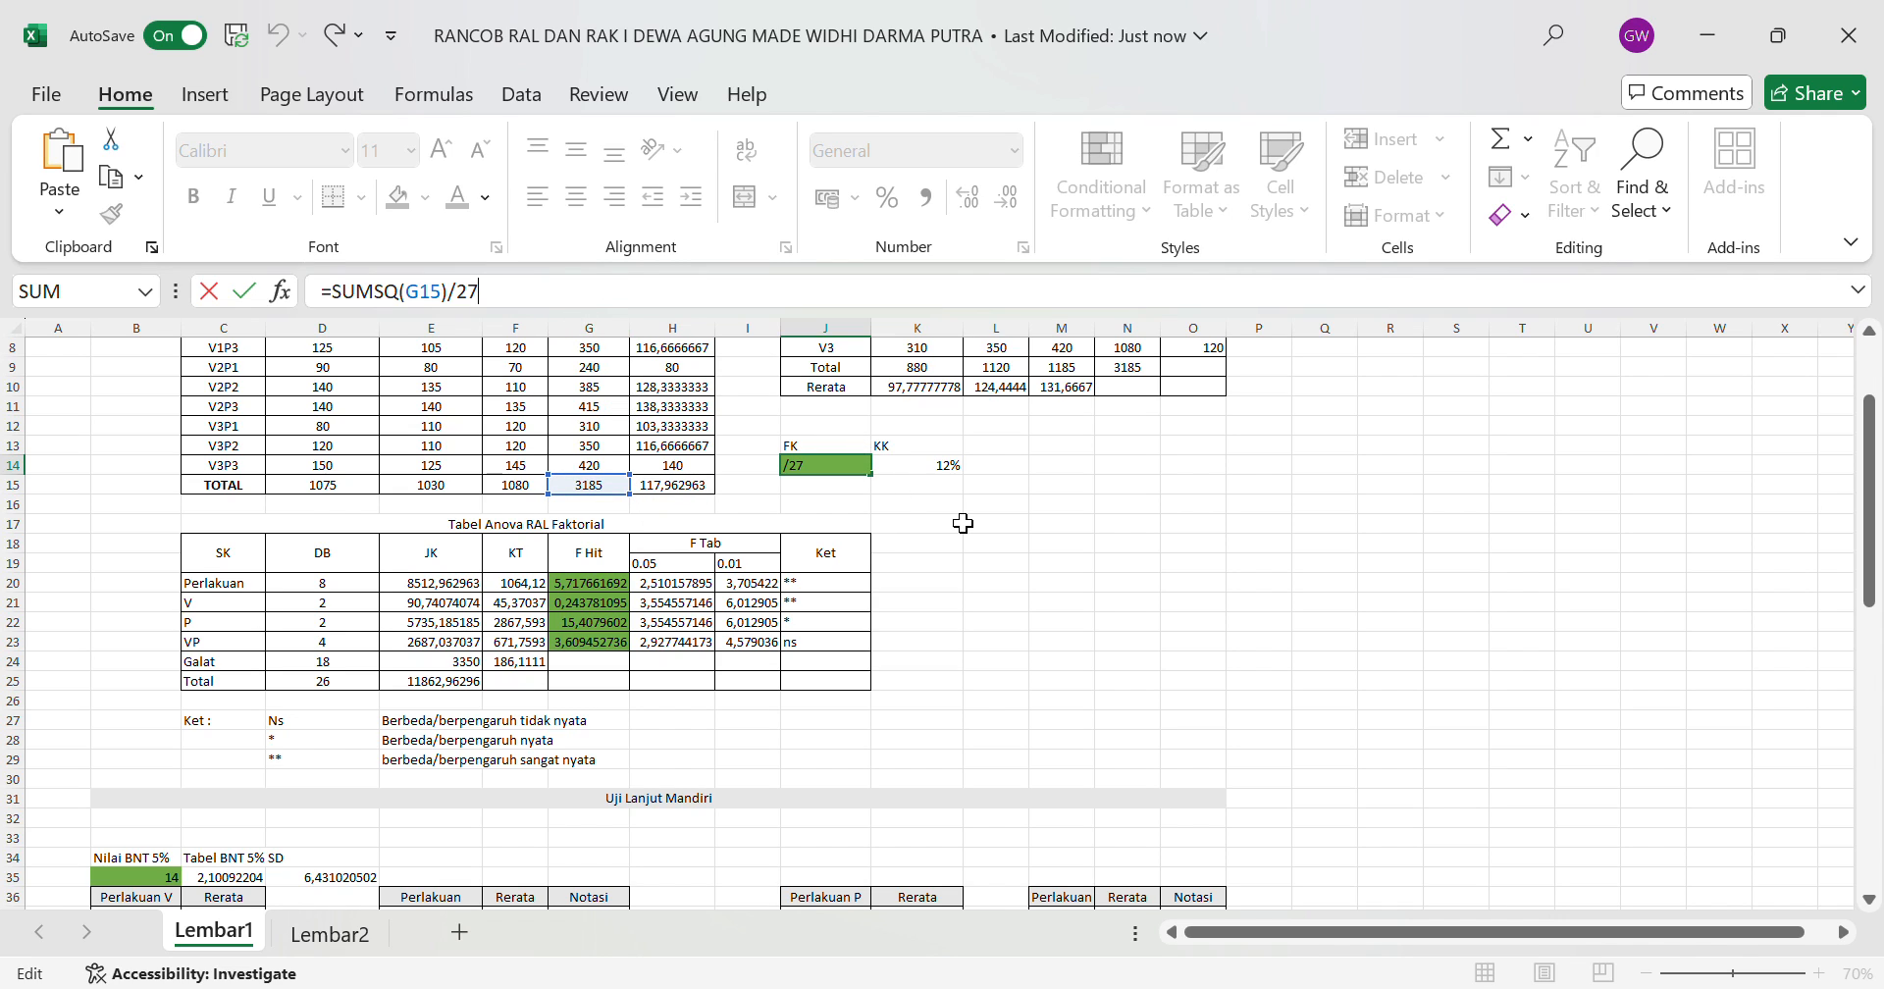
{"action": "left_click", "coordinate": [937, 505]}
Review the DB formulas for Perlakuan, V, P, VP and Total in the Tabel Anova RAL Faktorial.
{"action": "scroll", "coordinate": [954, 599], "scroll_direction": "down", "scroll_amount": 1}
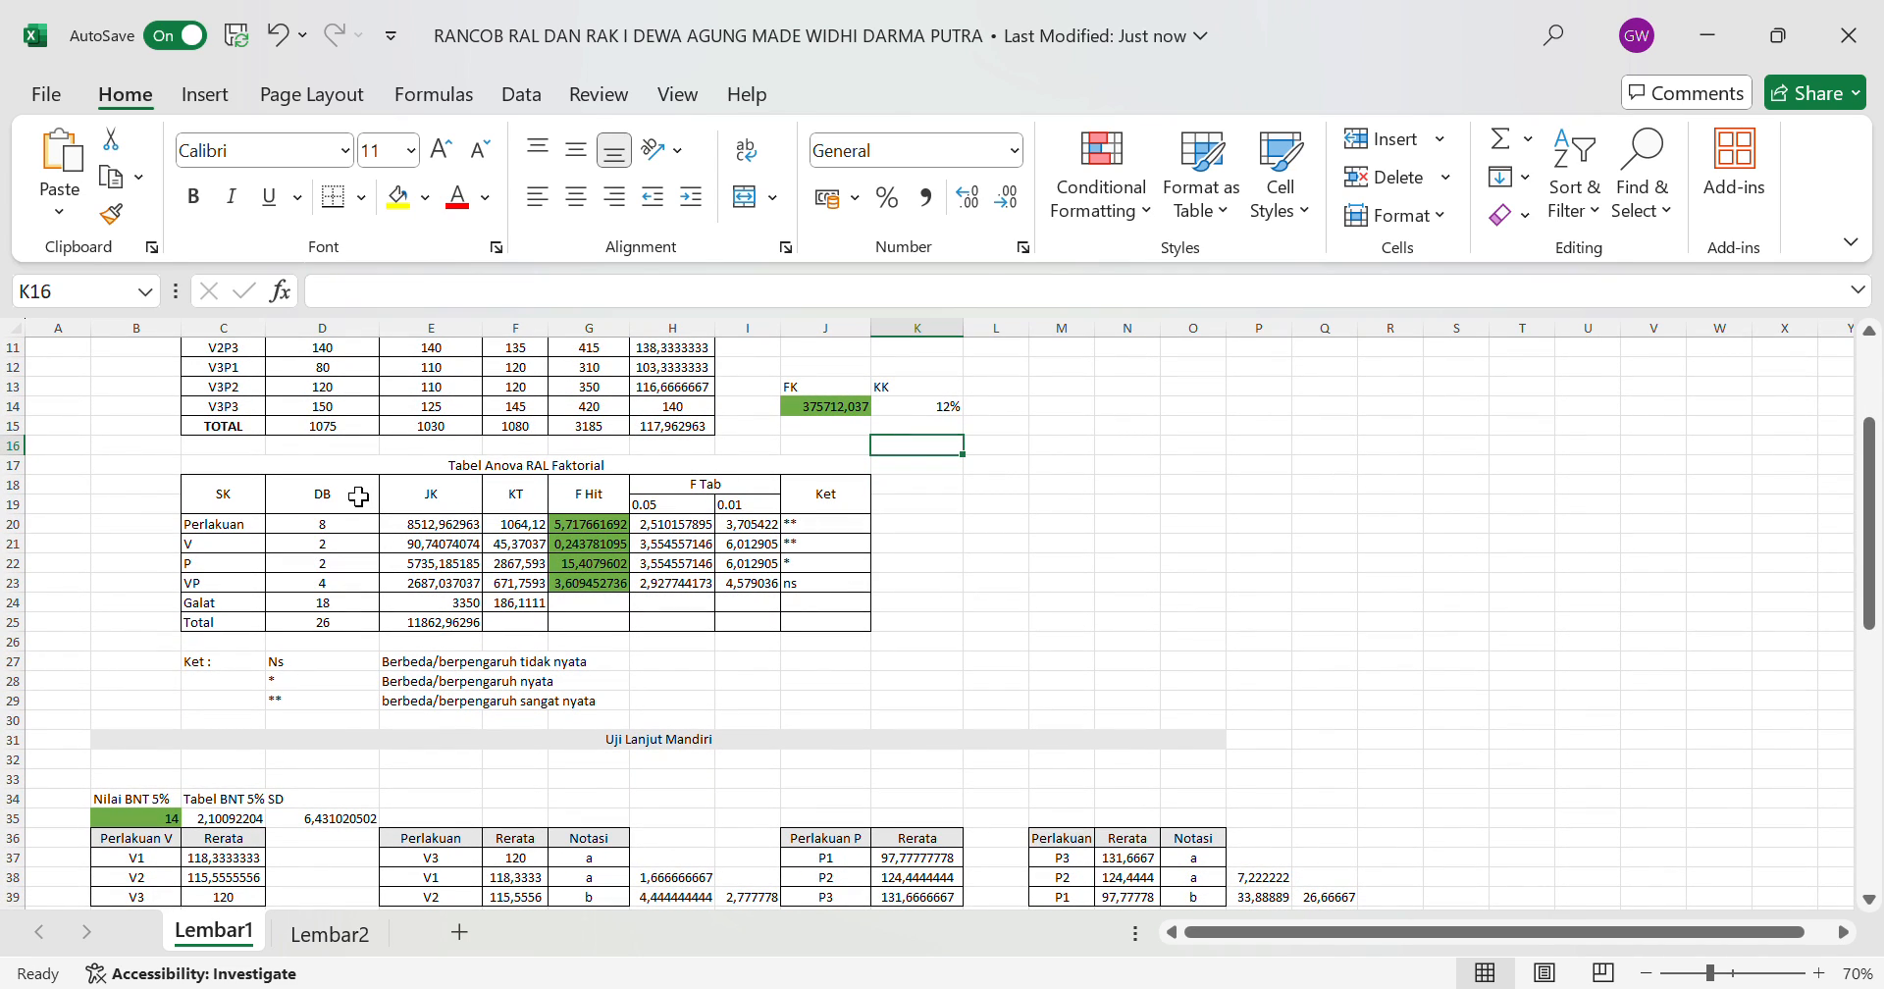
{"action": "scroll", "coordinate": [358, 497], "scroll_direction": "down", "scroll_amount": 1}
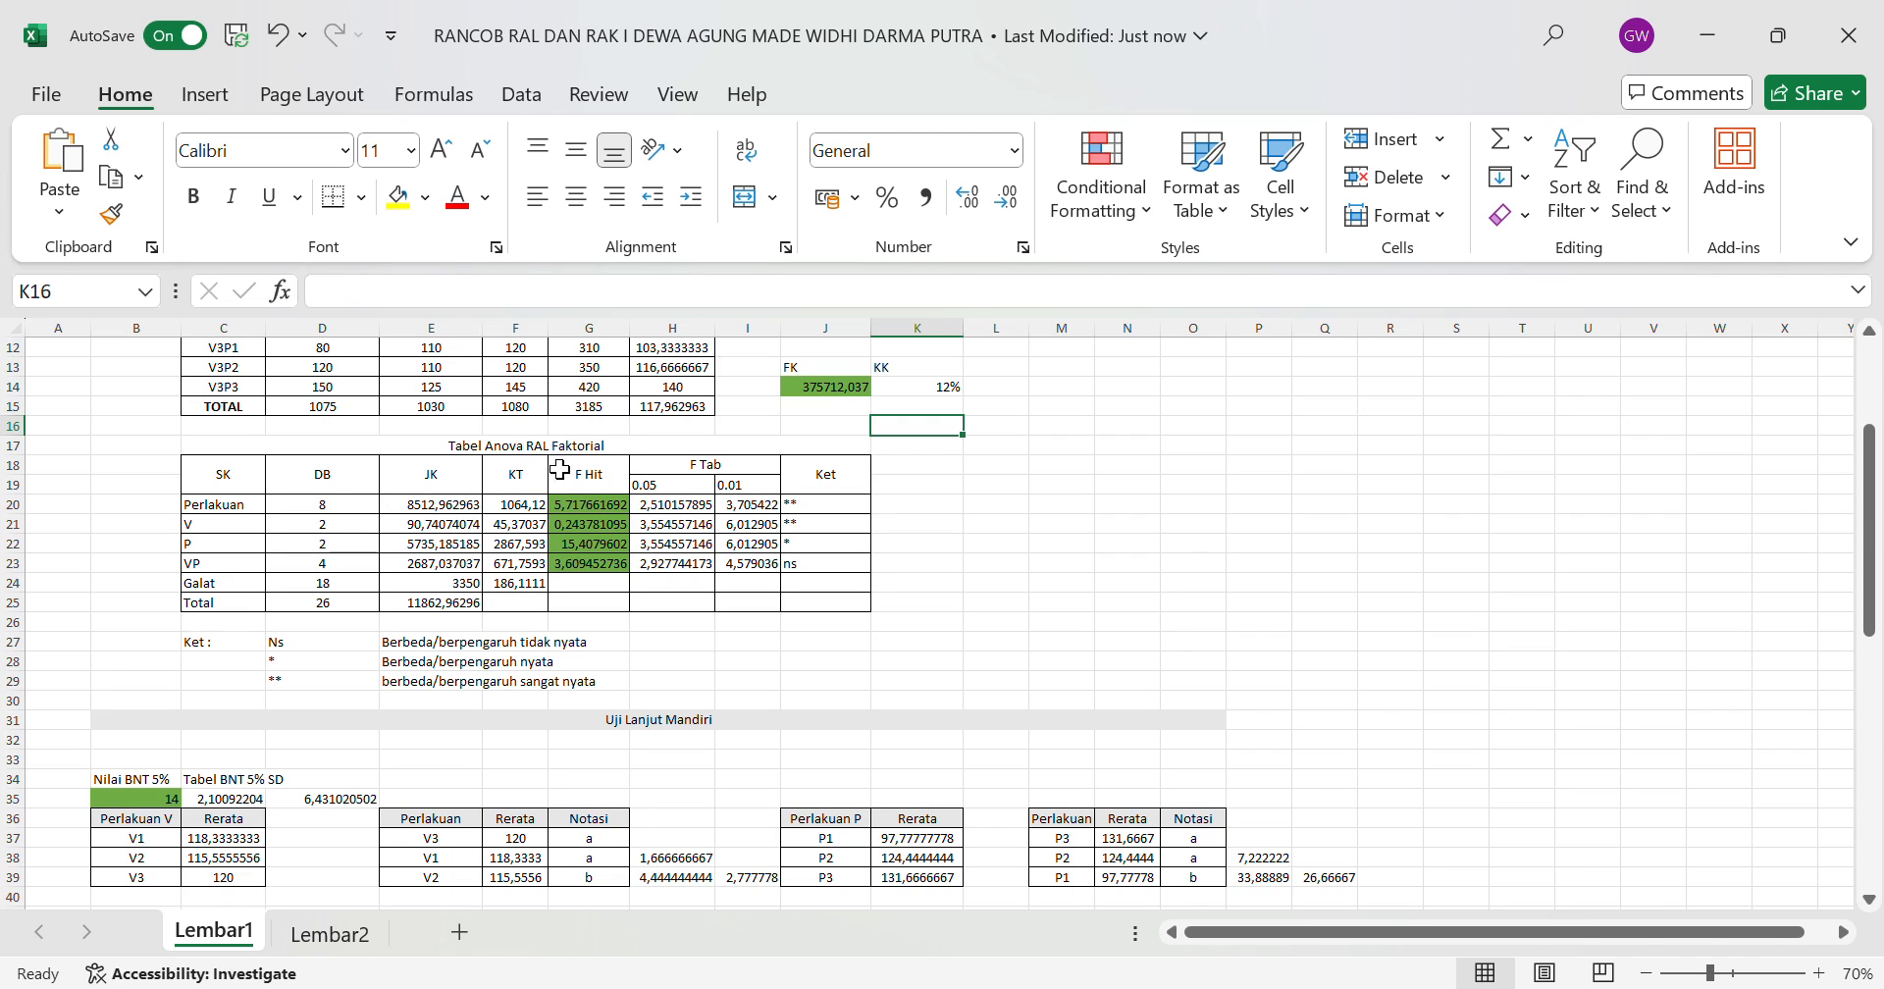
{"action": "left_click", "coordinate": [337, 516]}
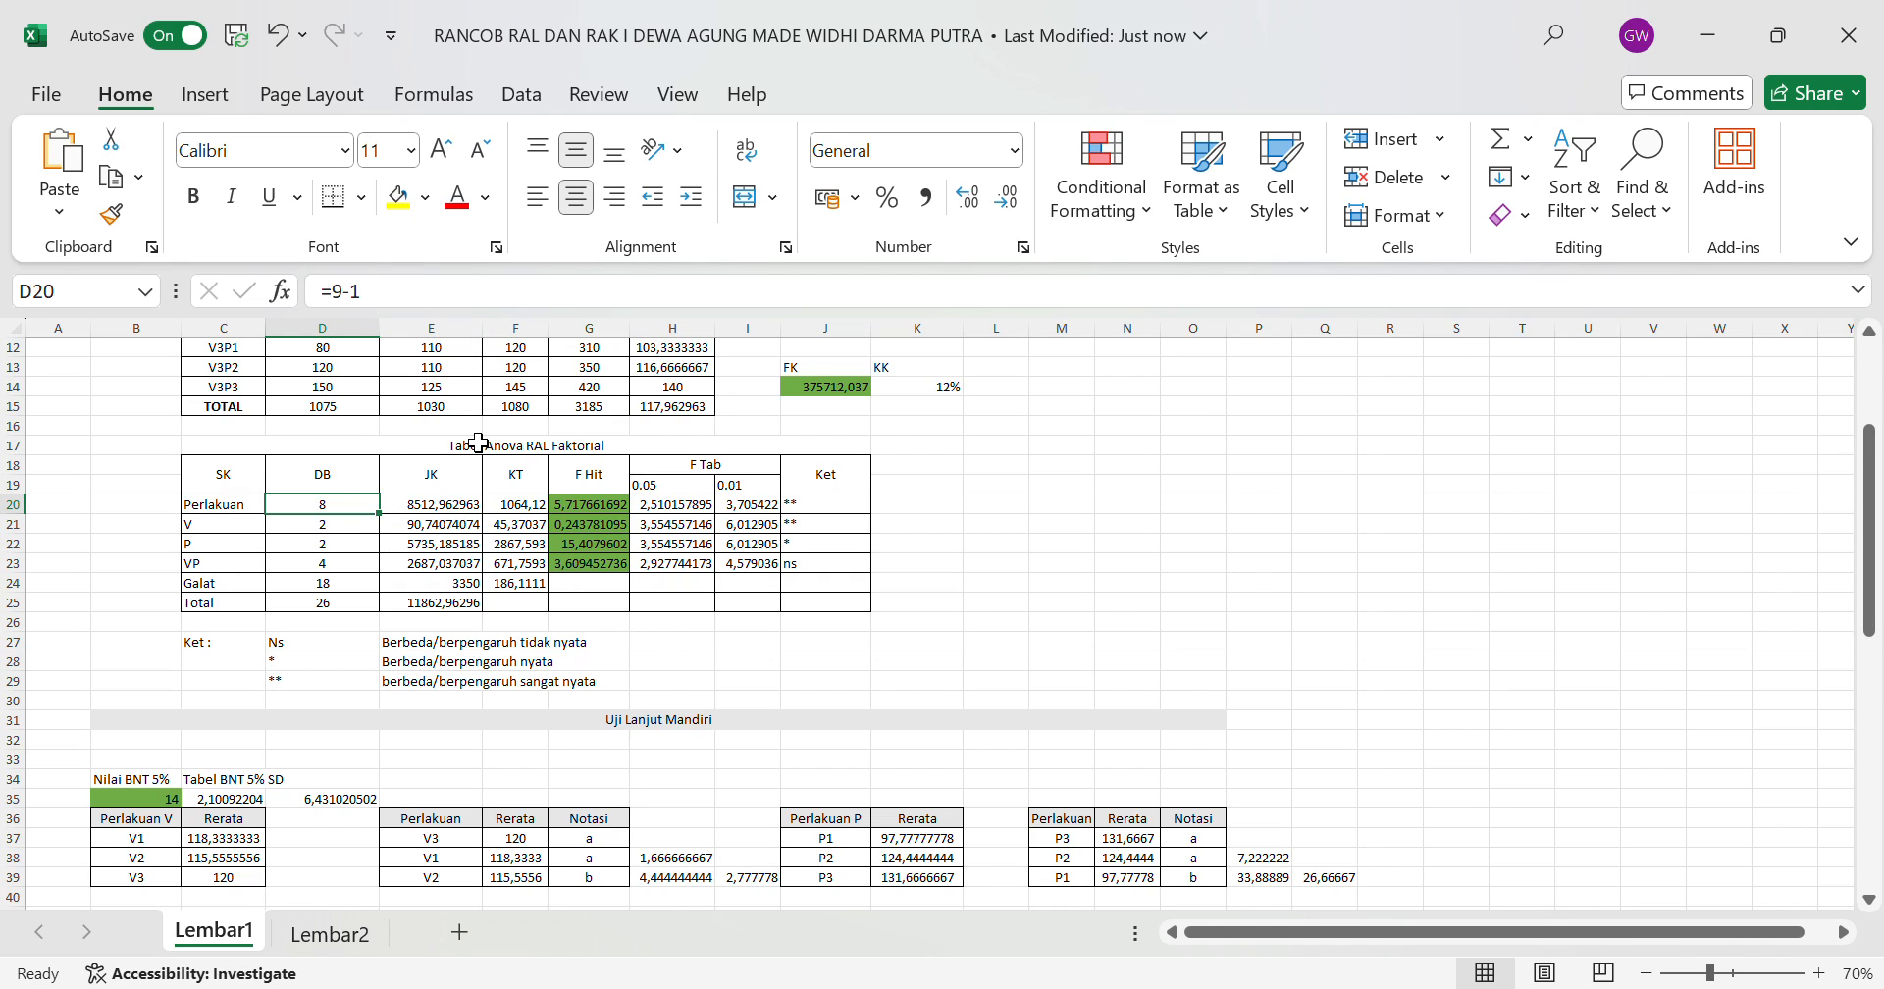
{"action": "left_click", "coordinate": [304, 534]}
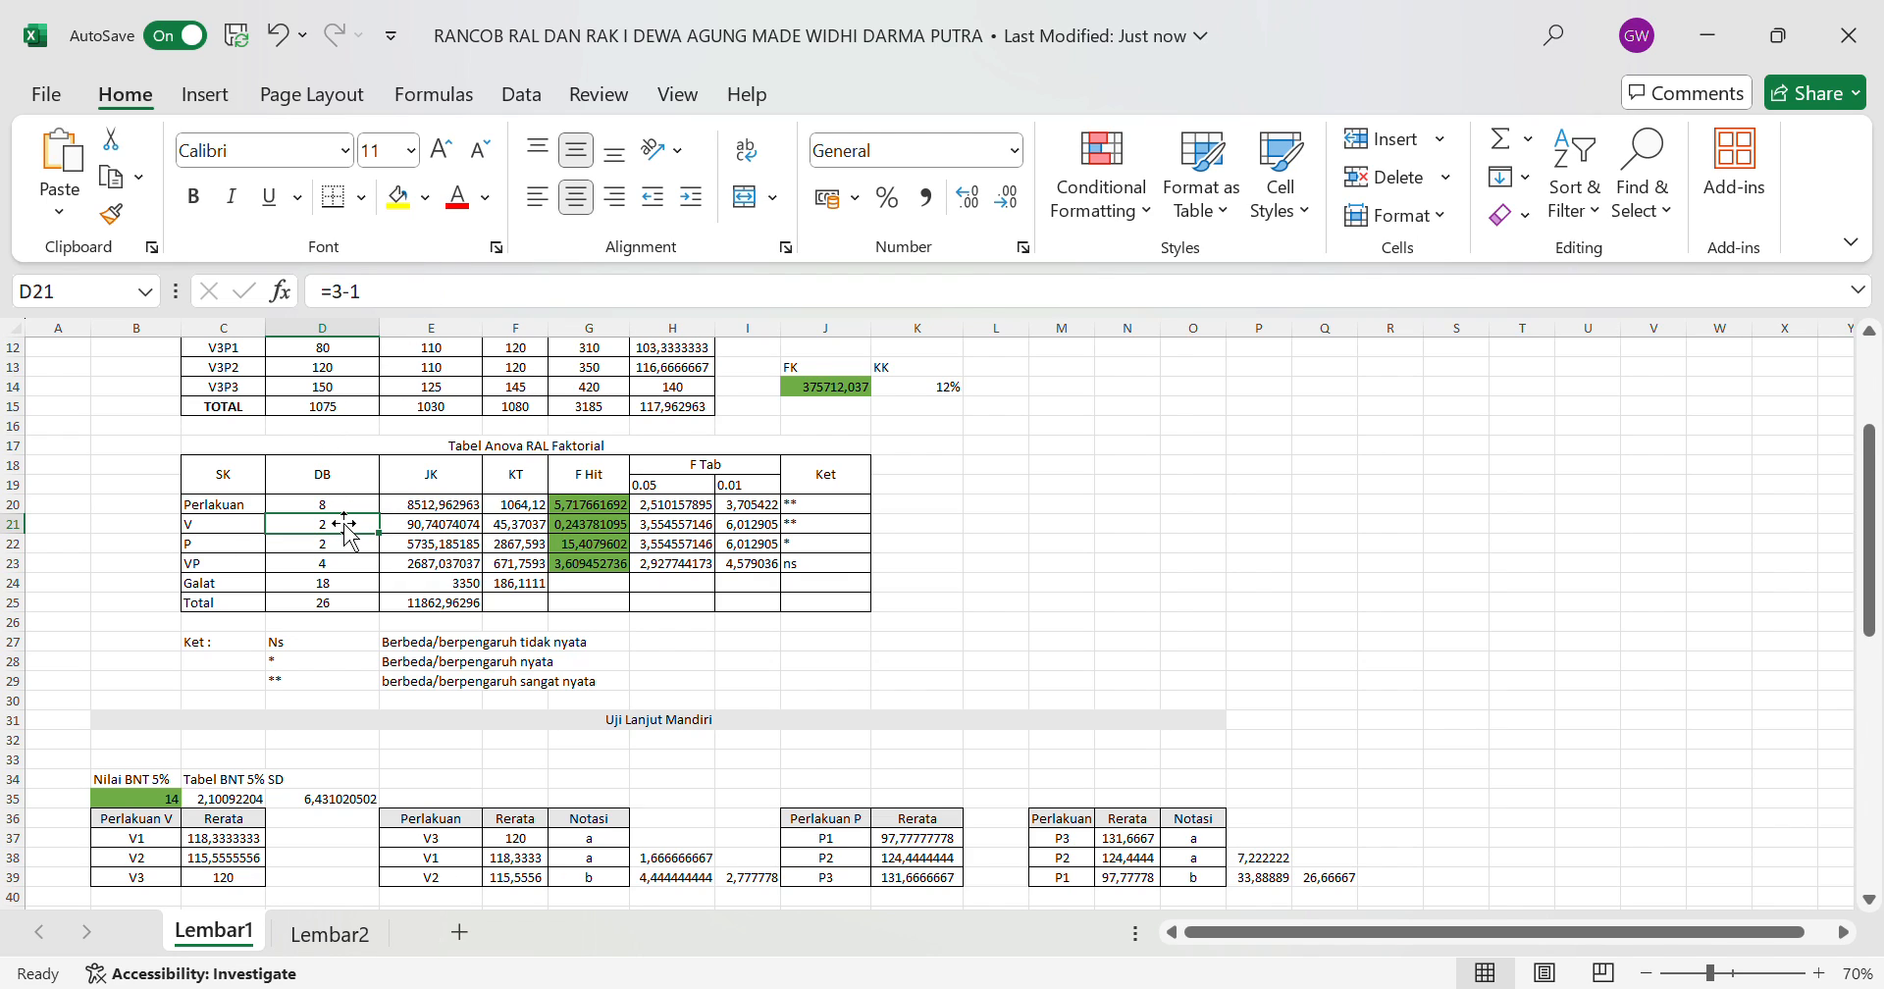
{"action": "scroll", "coordinate": [345, 525], "scroll_direction": "up", "scroll_amount": 4}
{"action": "scroll", "coordinate": [345, 527], "scroll_direction": "down", "scroll_amount": 2}
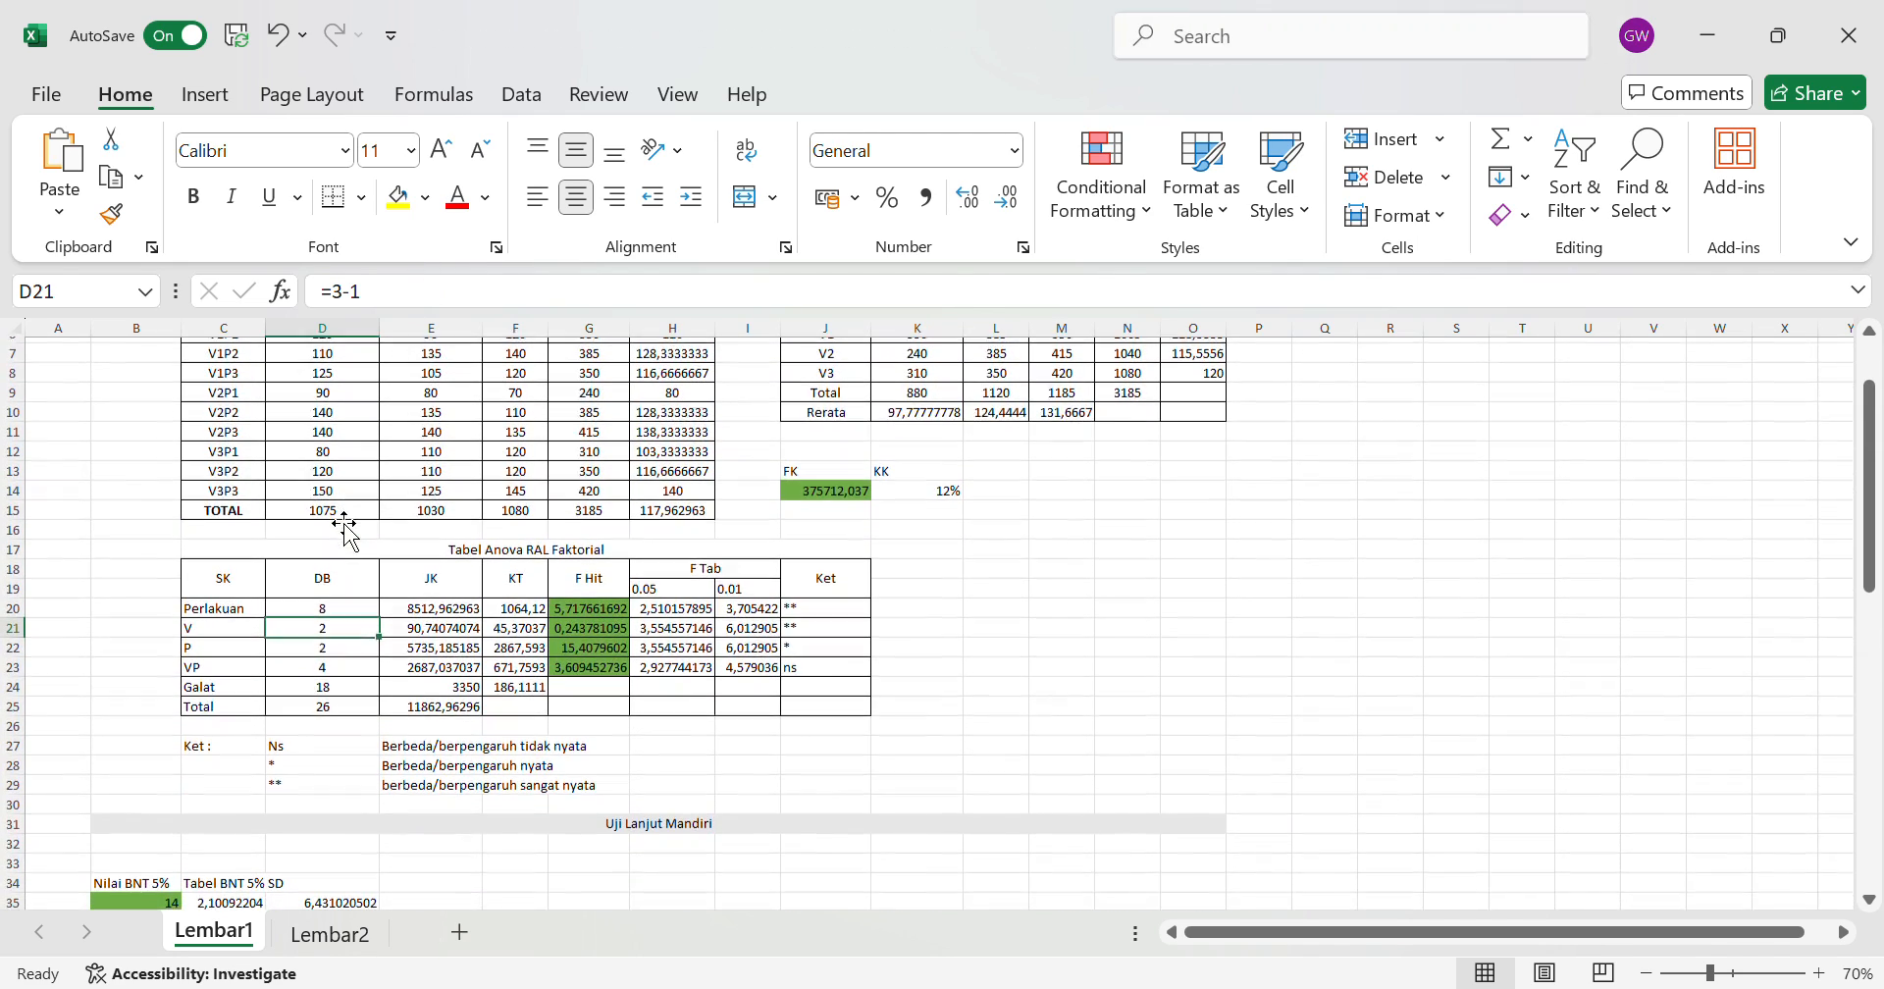
{"action": "left_click", "coordinate": [354, 649]}
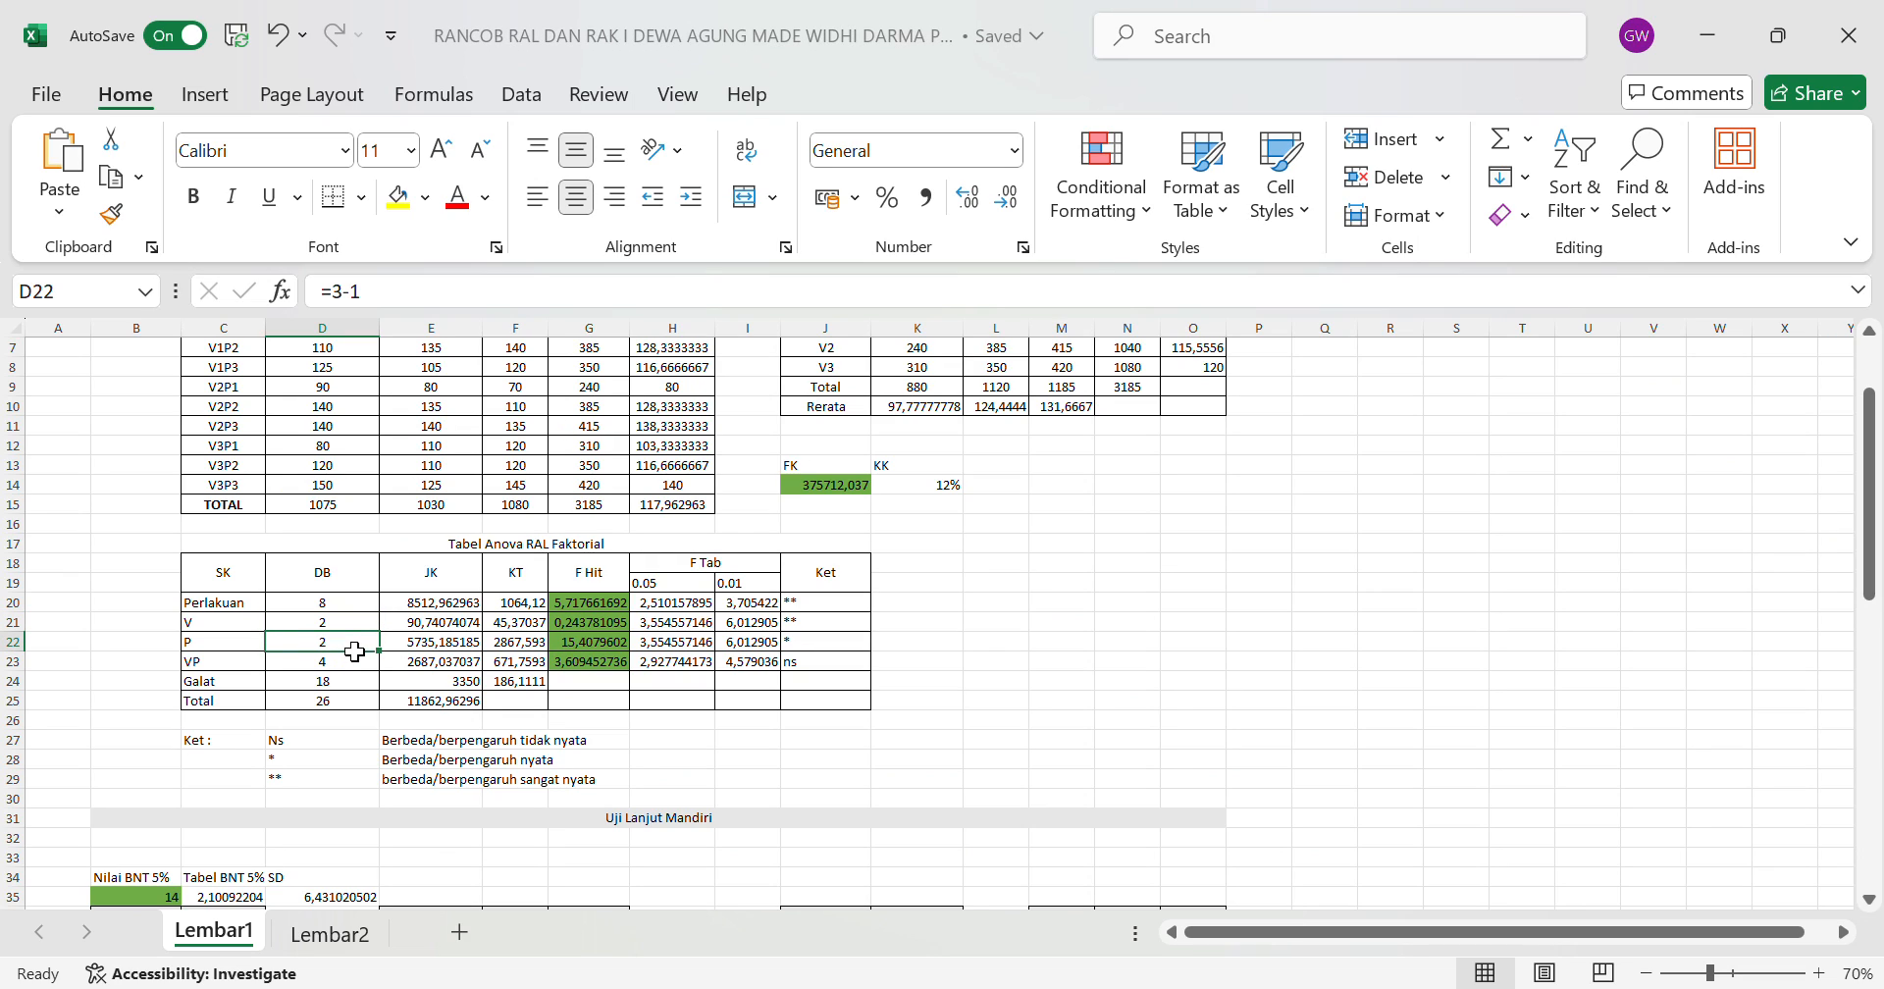
{"action": "left_click", "coordinate": [353, 663]}
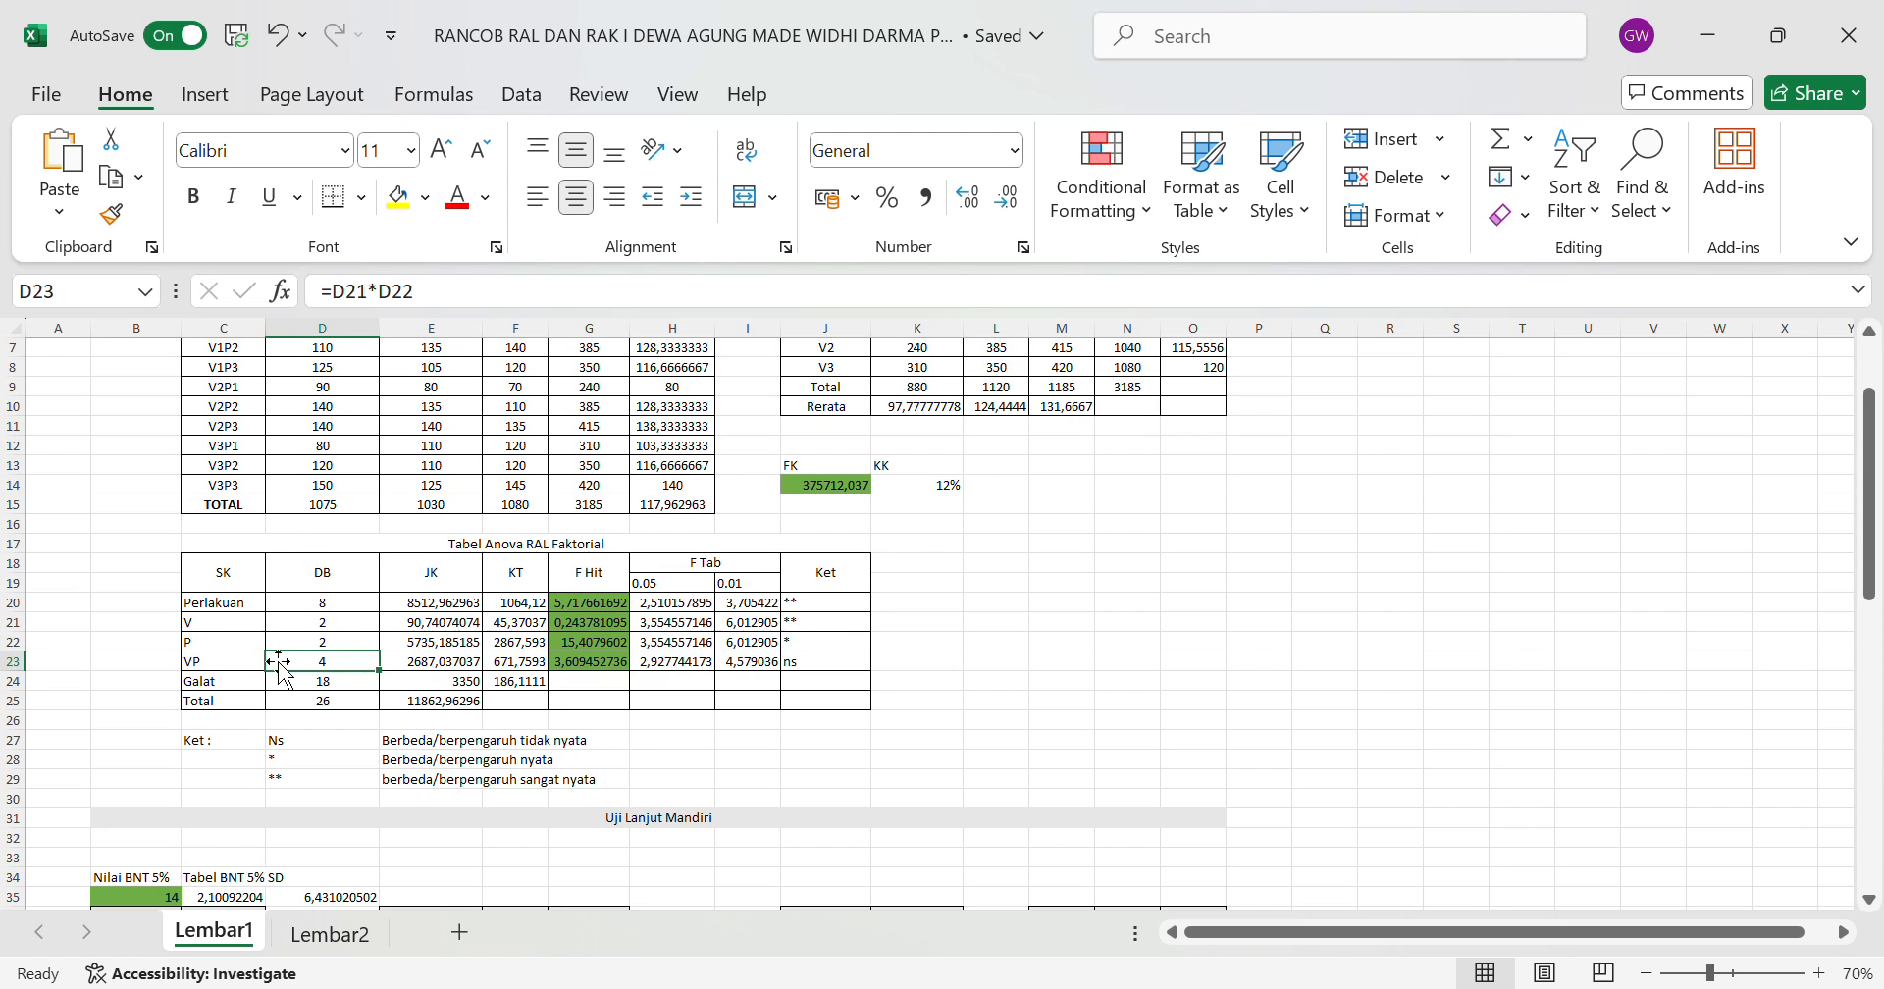
{"action": "left_click", "coordinate": [363, 709]}
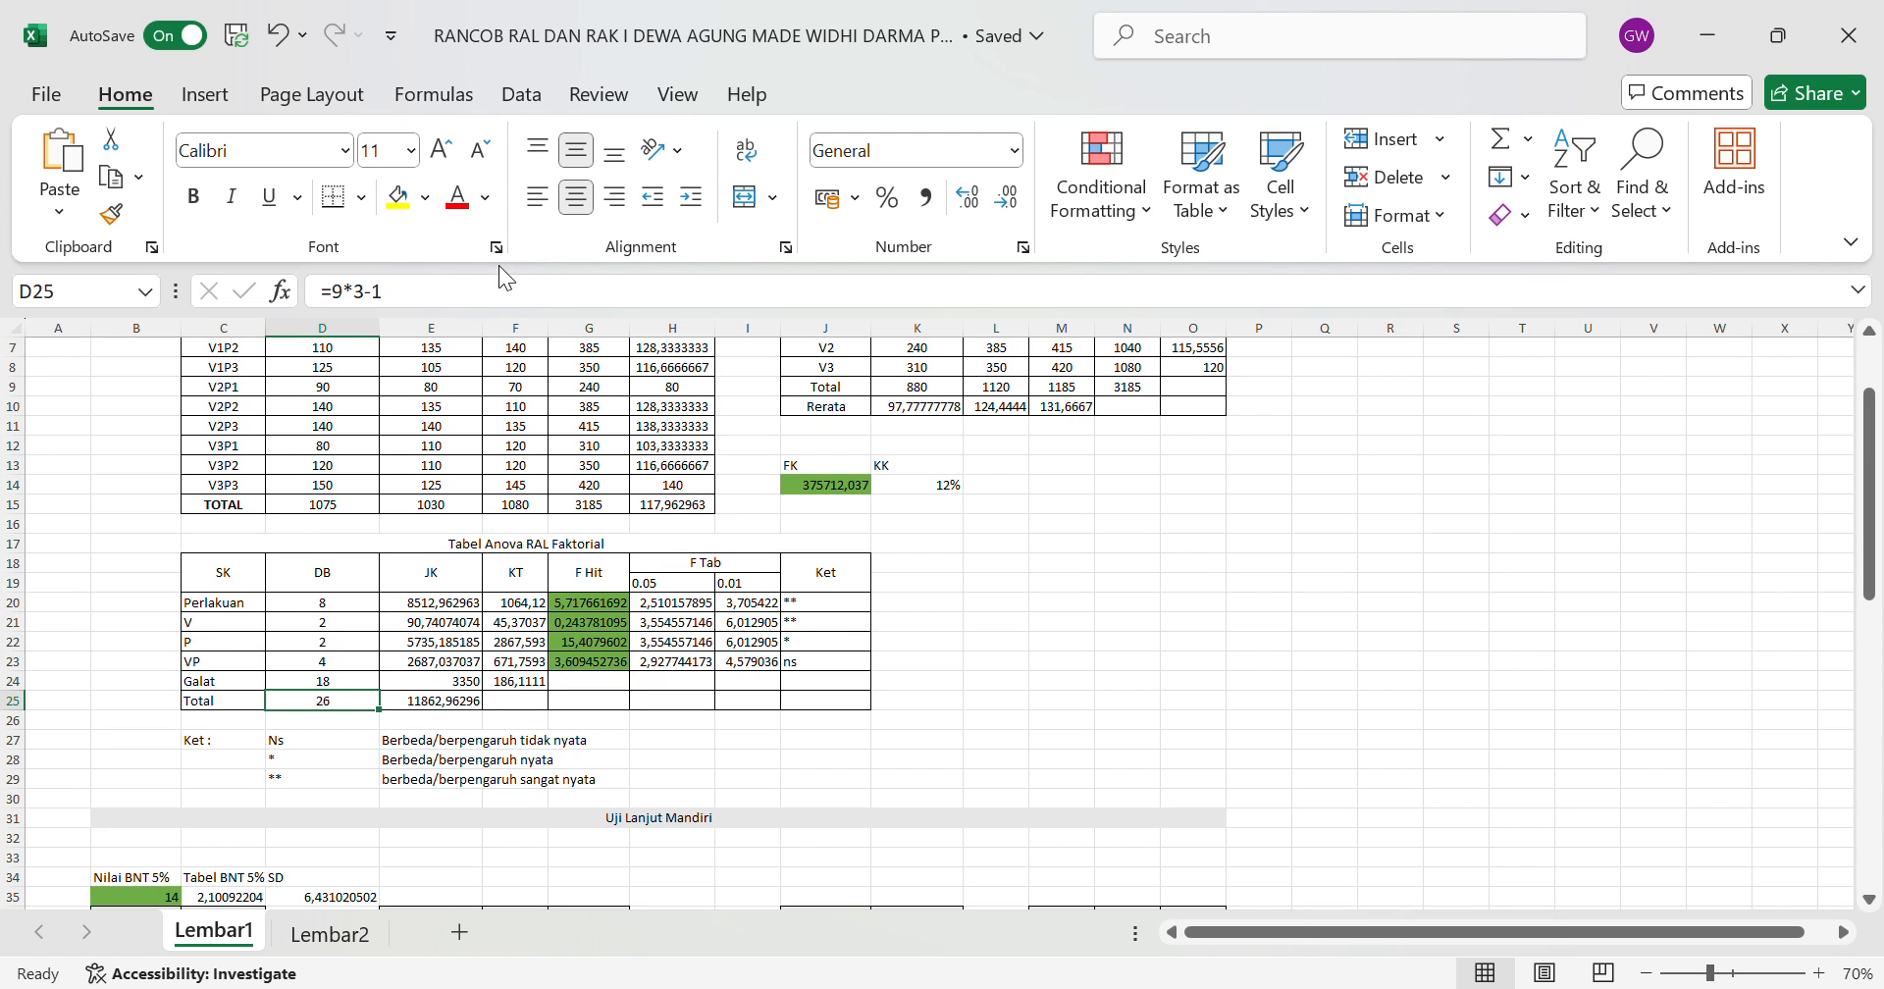
Examine the DB formulas for Total in D25 and Galat in D24 and the cells they refer to.
{"action": "left_click", "coordinate": [500, 296]}
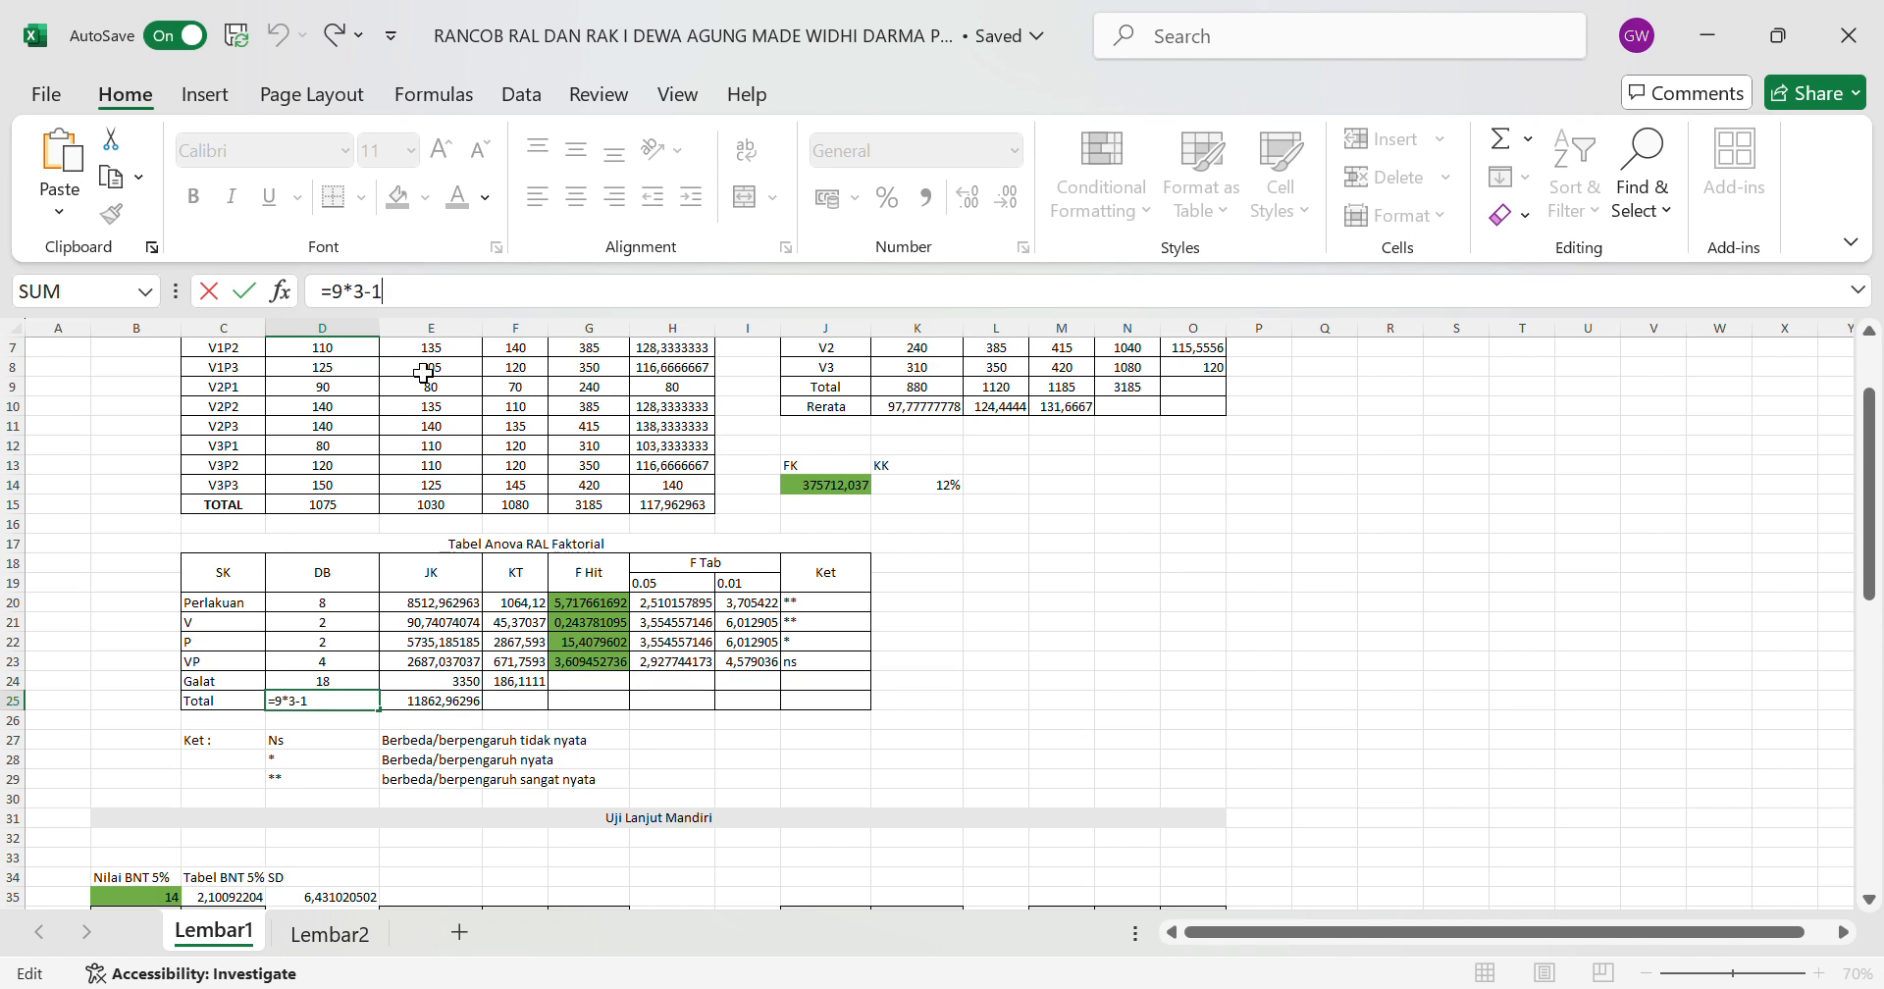
{"action": "left_click", "coordinate": [1010, 577]}
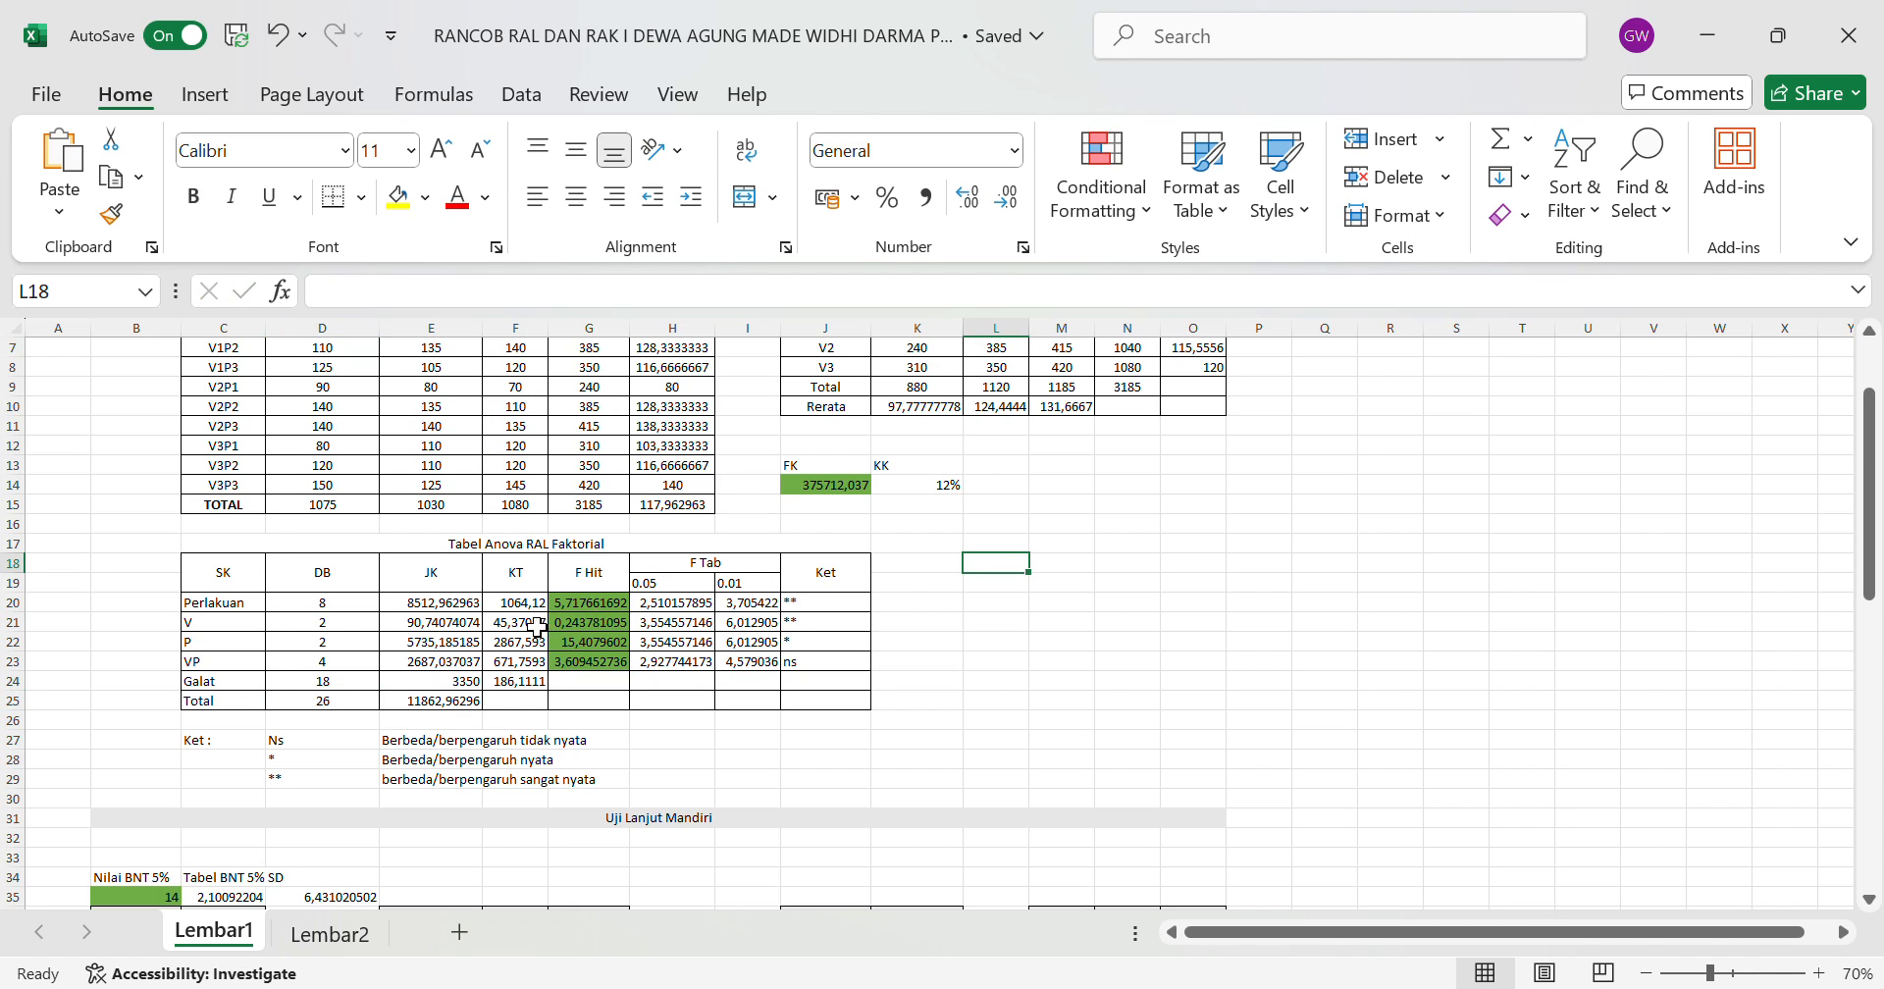
{"action": "left_click", "coordinate": [364, 691]}
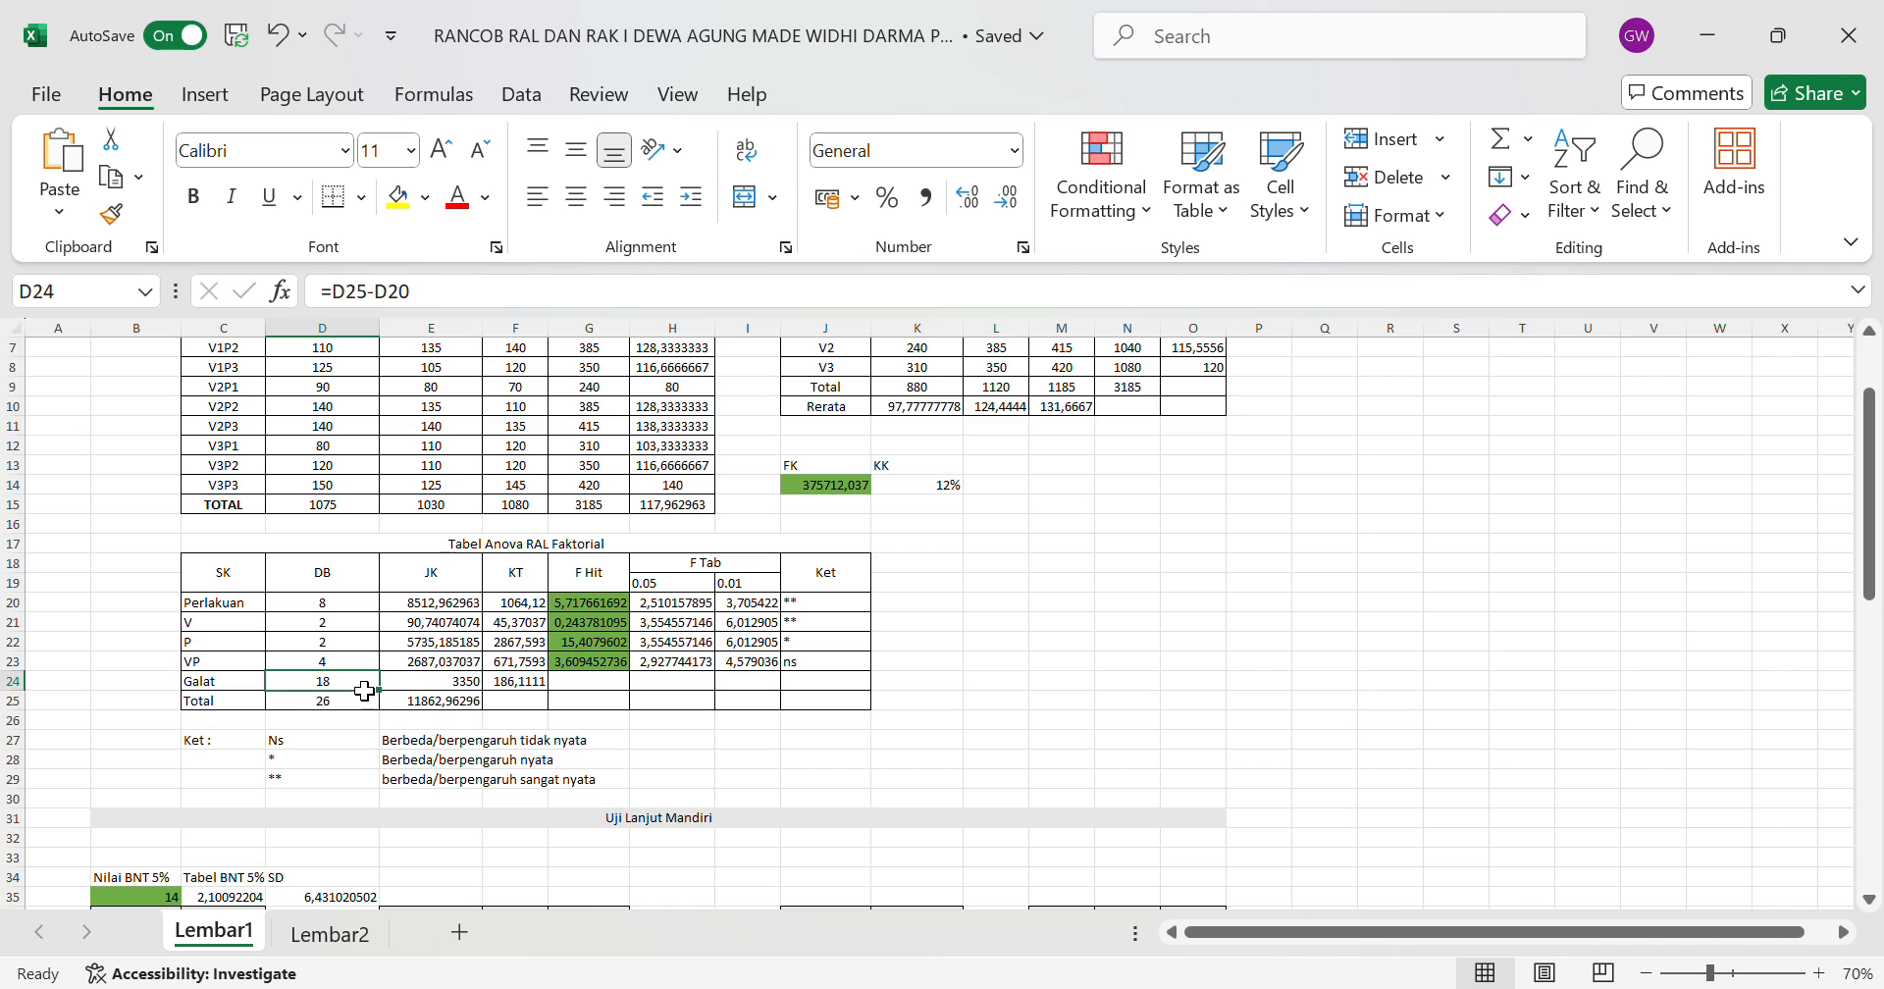
{"action": "left_click", "coordinate": [535, 310]}
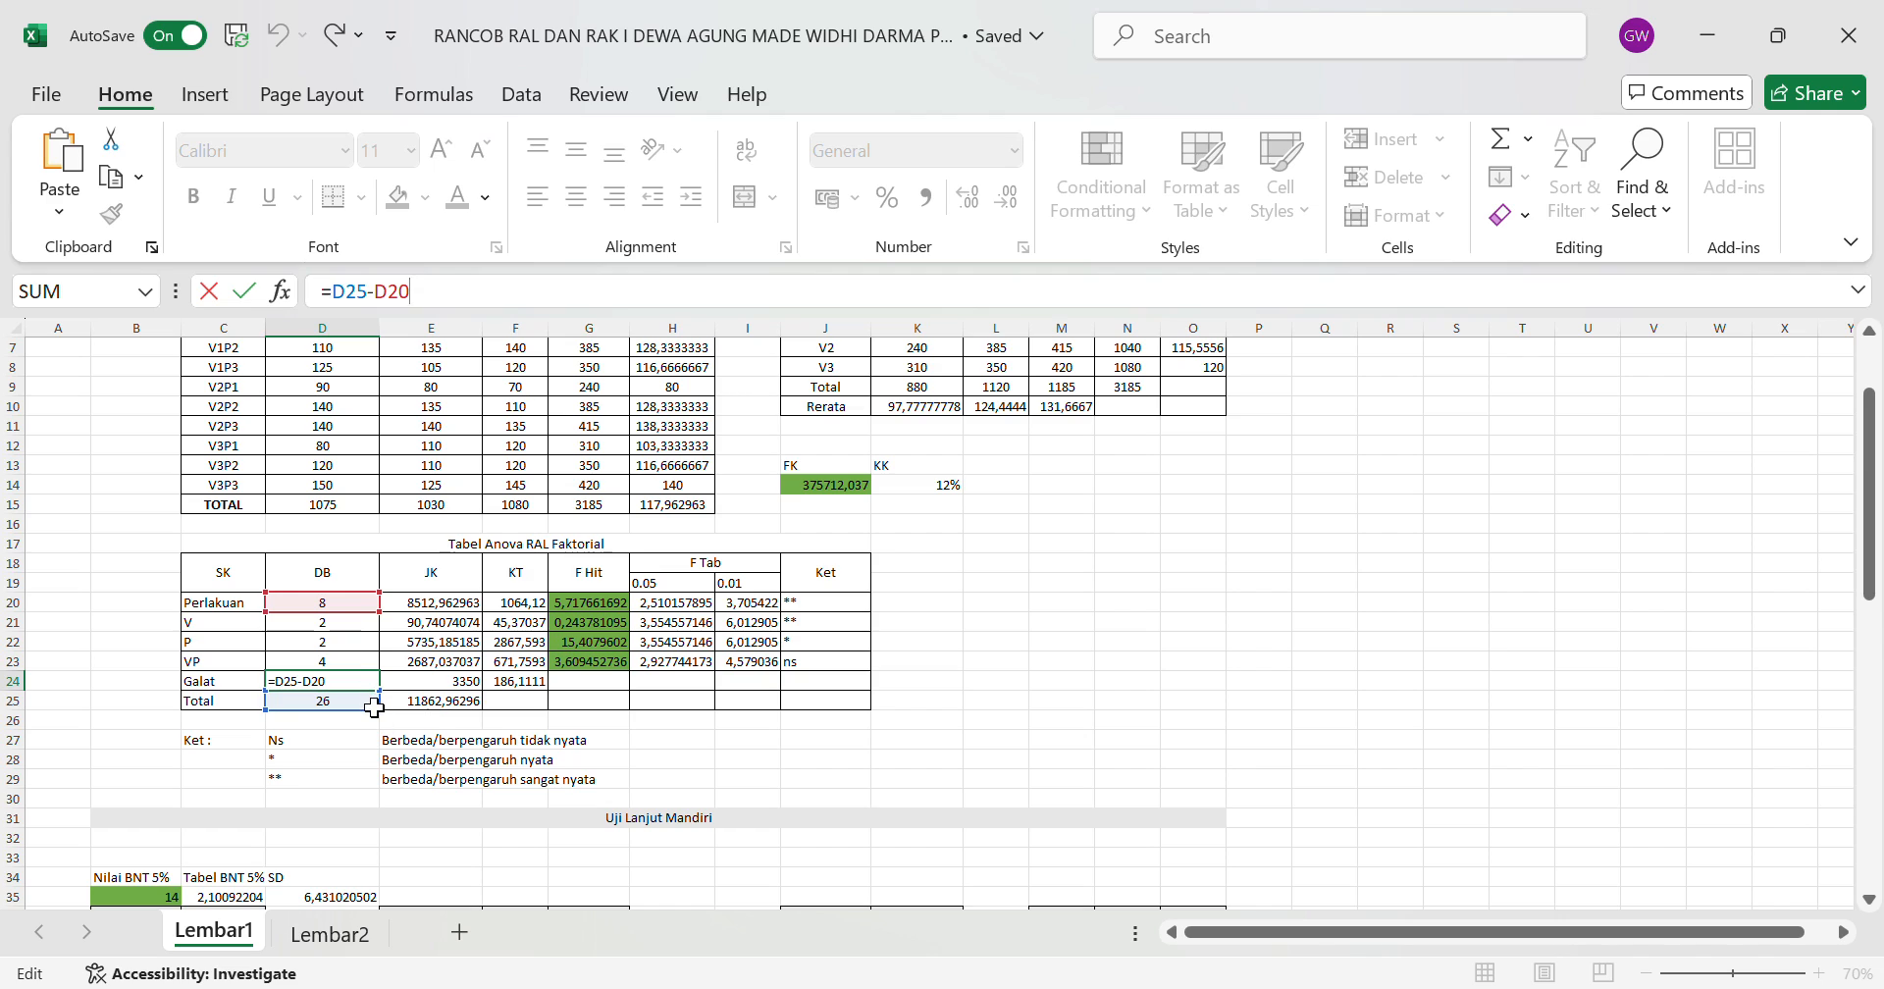
{"action": "left_click", "coordinate": [1059, 669]}
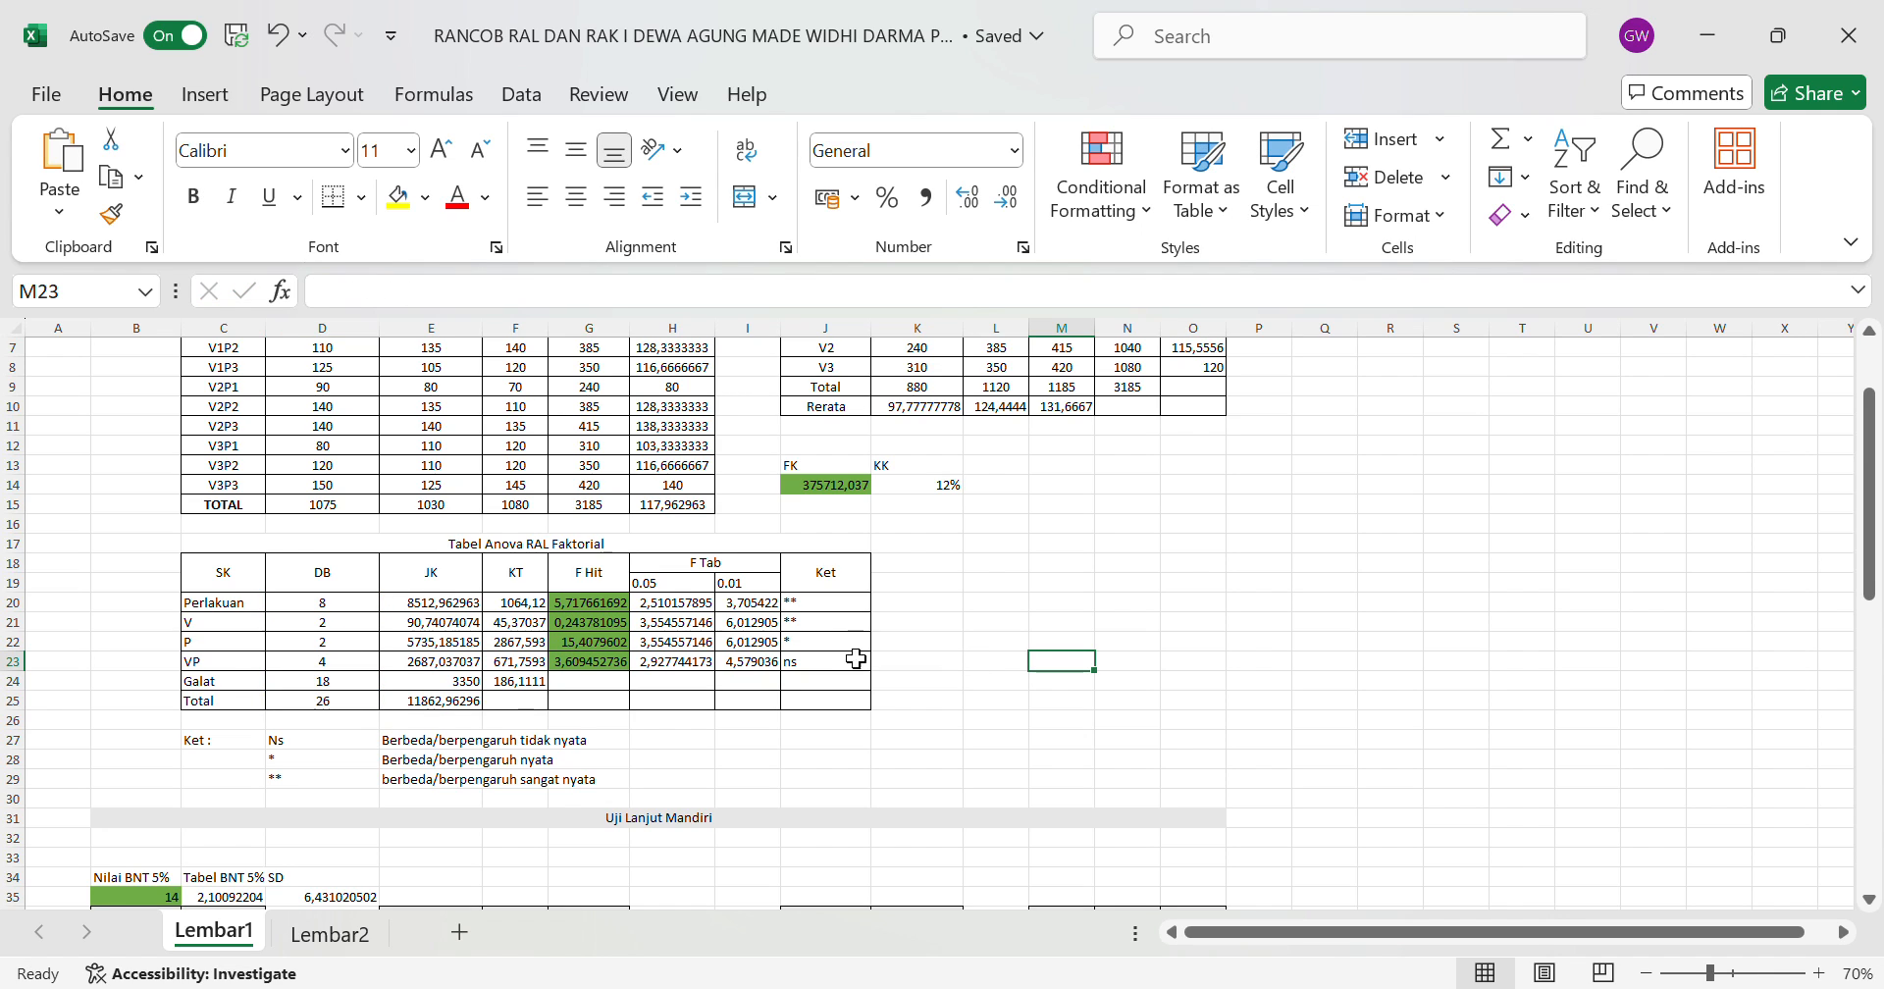
Examine the JK formula for Perlakuan in E20, including the treatment totals and the FK cell it refers to.
{"action": "left_click", "coordinate": [471, 608]}
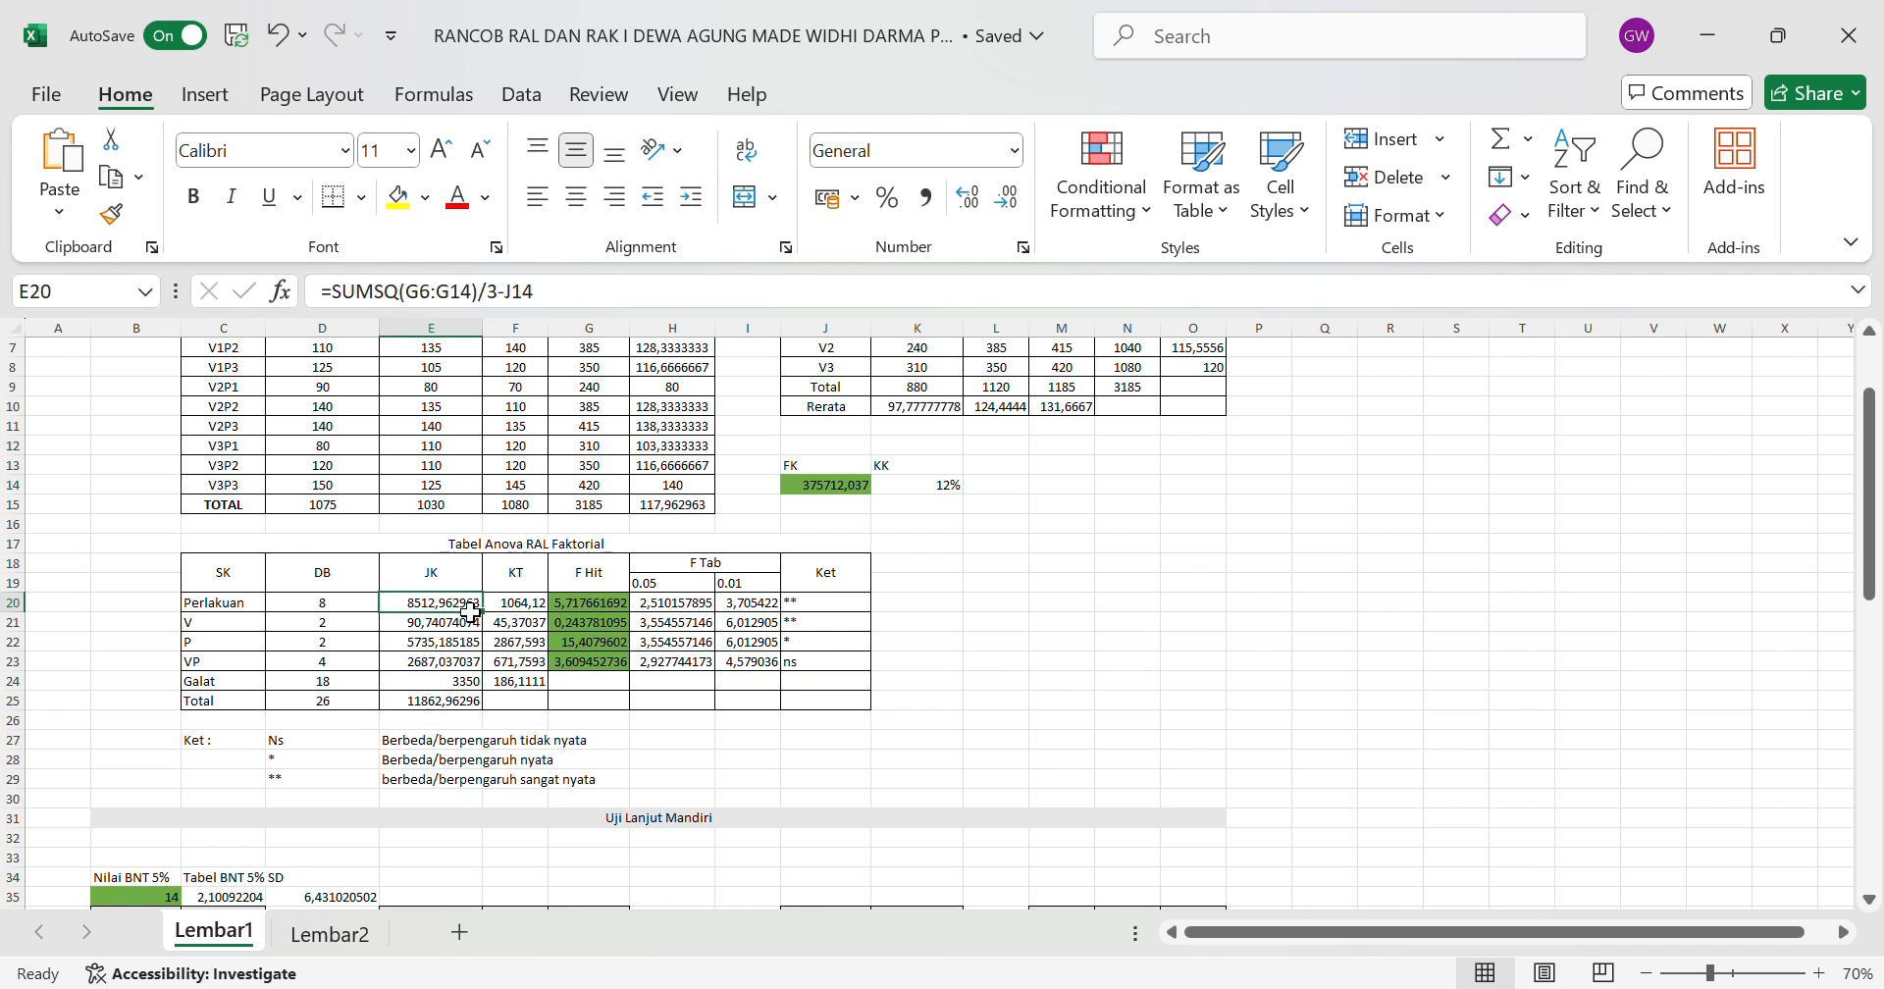
{"action": "left_click", "coordinate": [629, 290]}
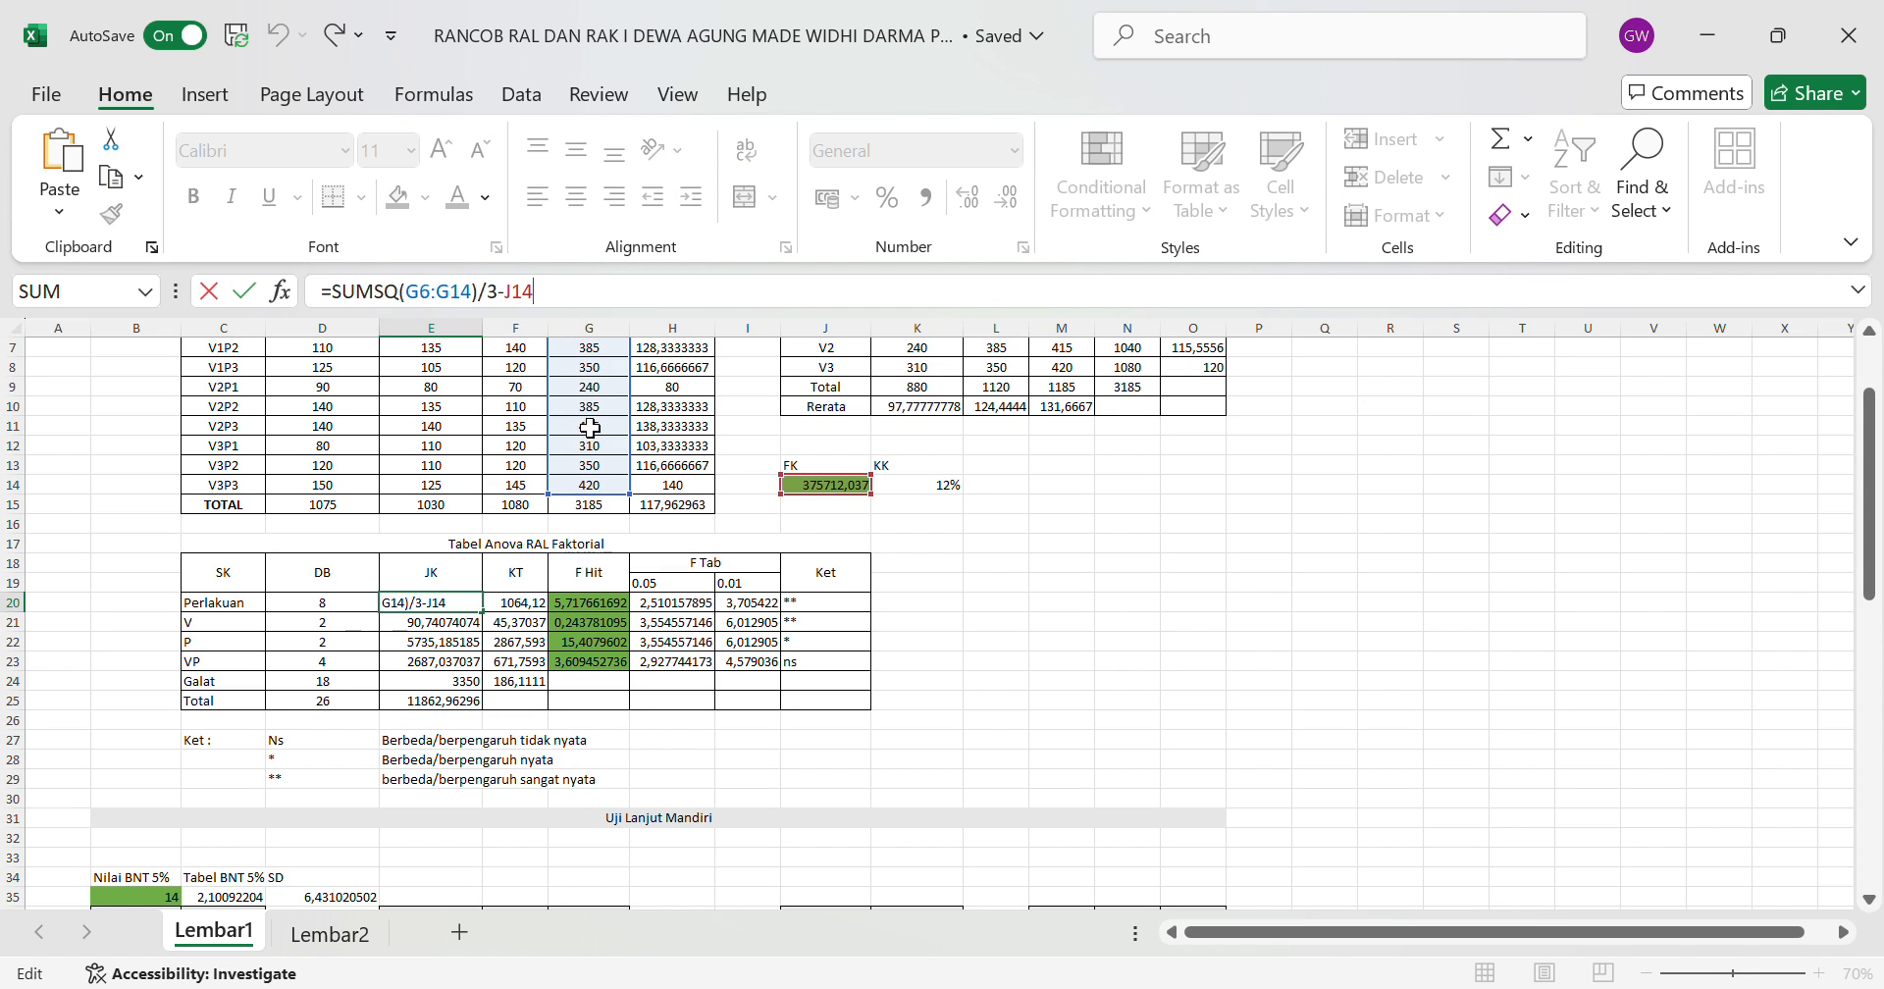
{"action": "scroll", "coordinate": [589, 424], "scroll_direction": "up", "scroll_amount": 1}
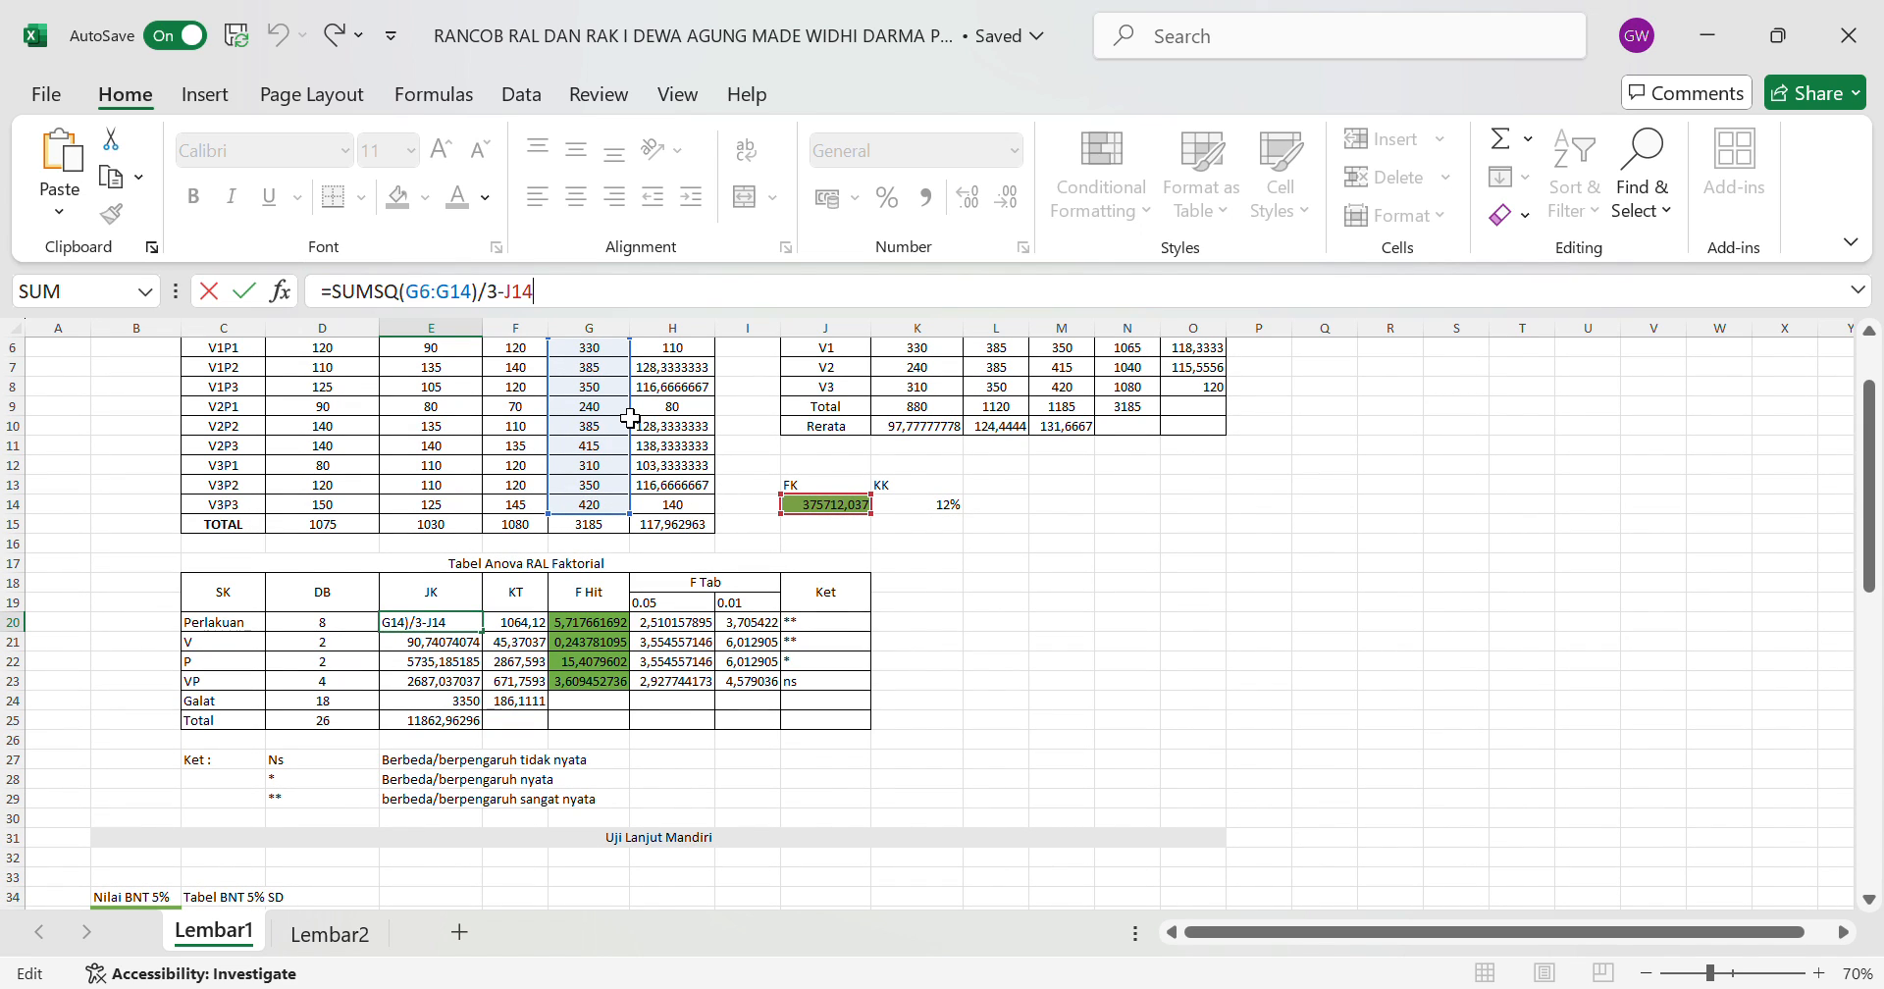
{"action": "scroll", "coordinate": [631, 418], "scroll_direction": "up", "scroll_amount": 1}
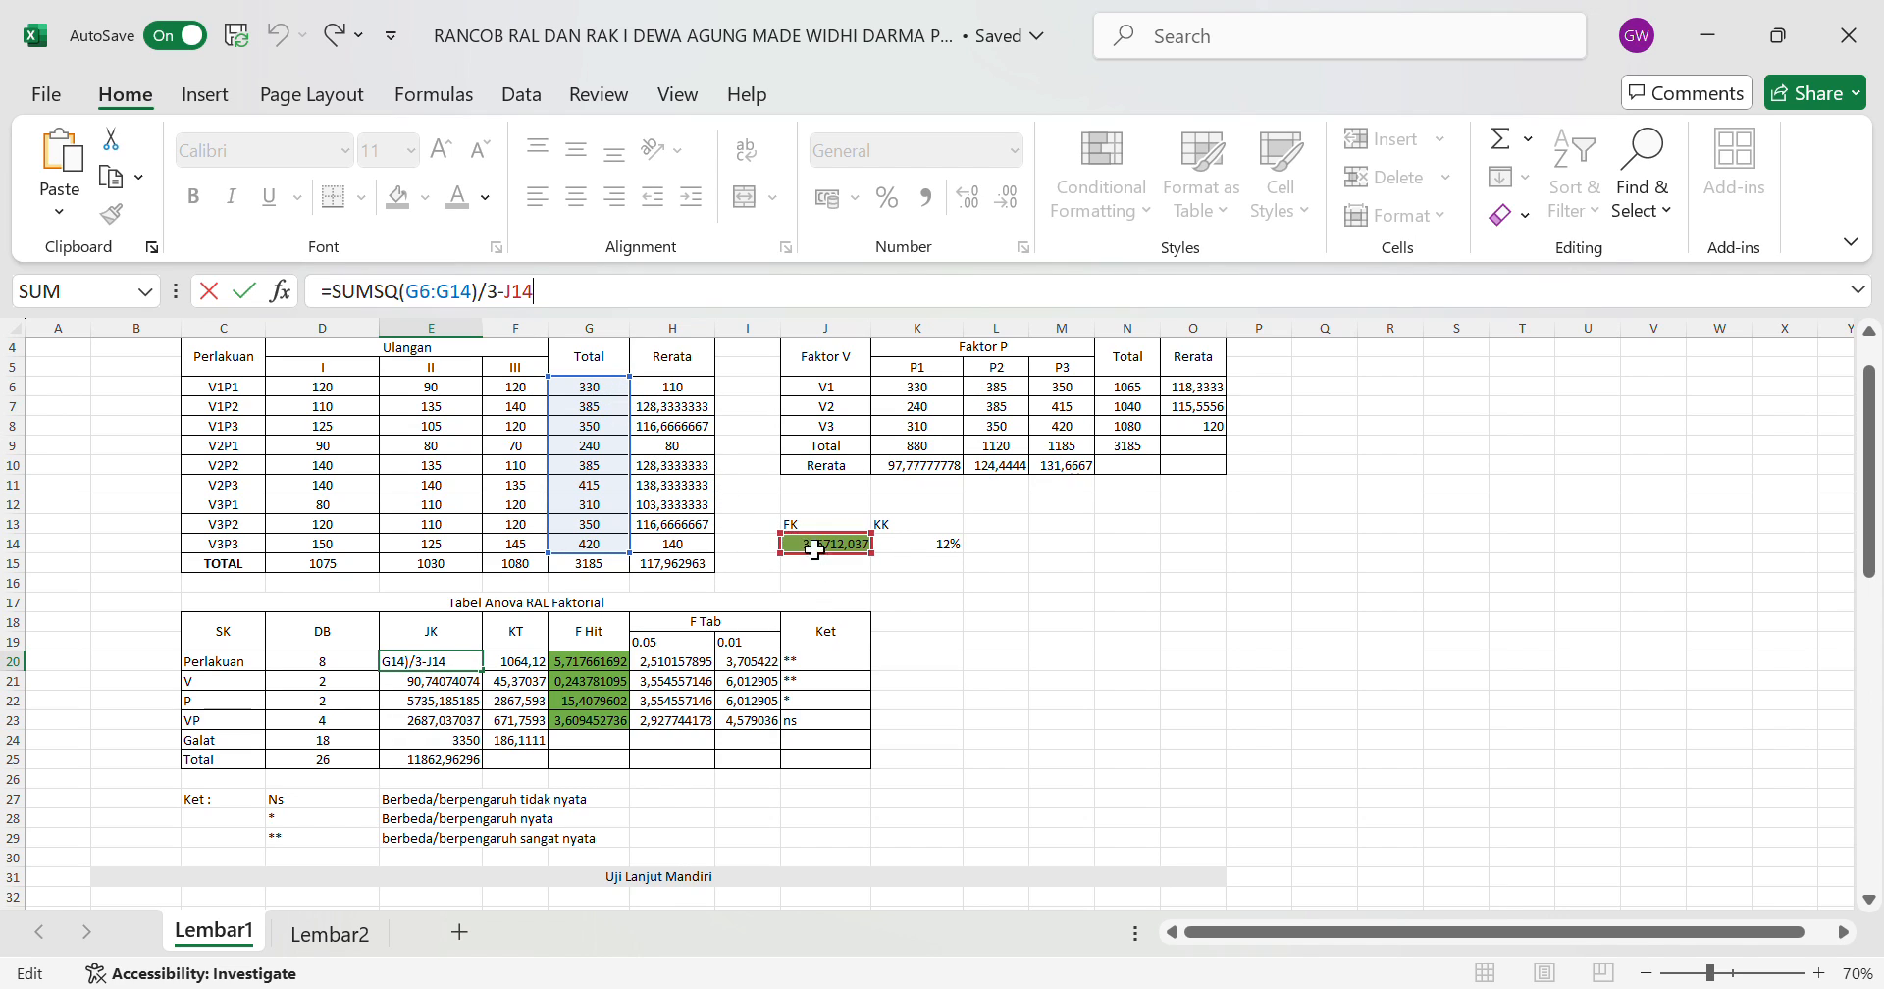
{"action": "left_click", "coordinate": [916, 586]}
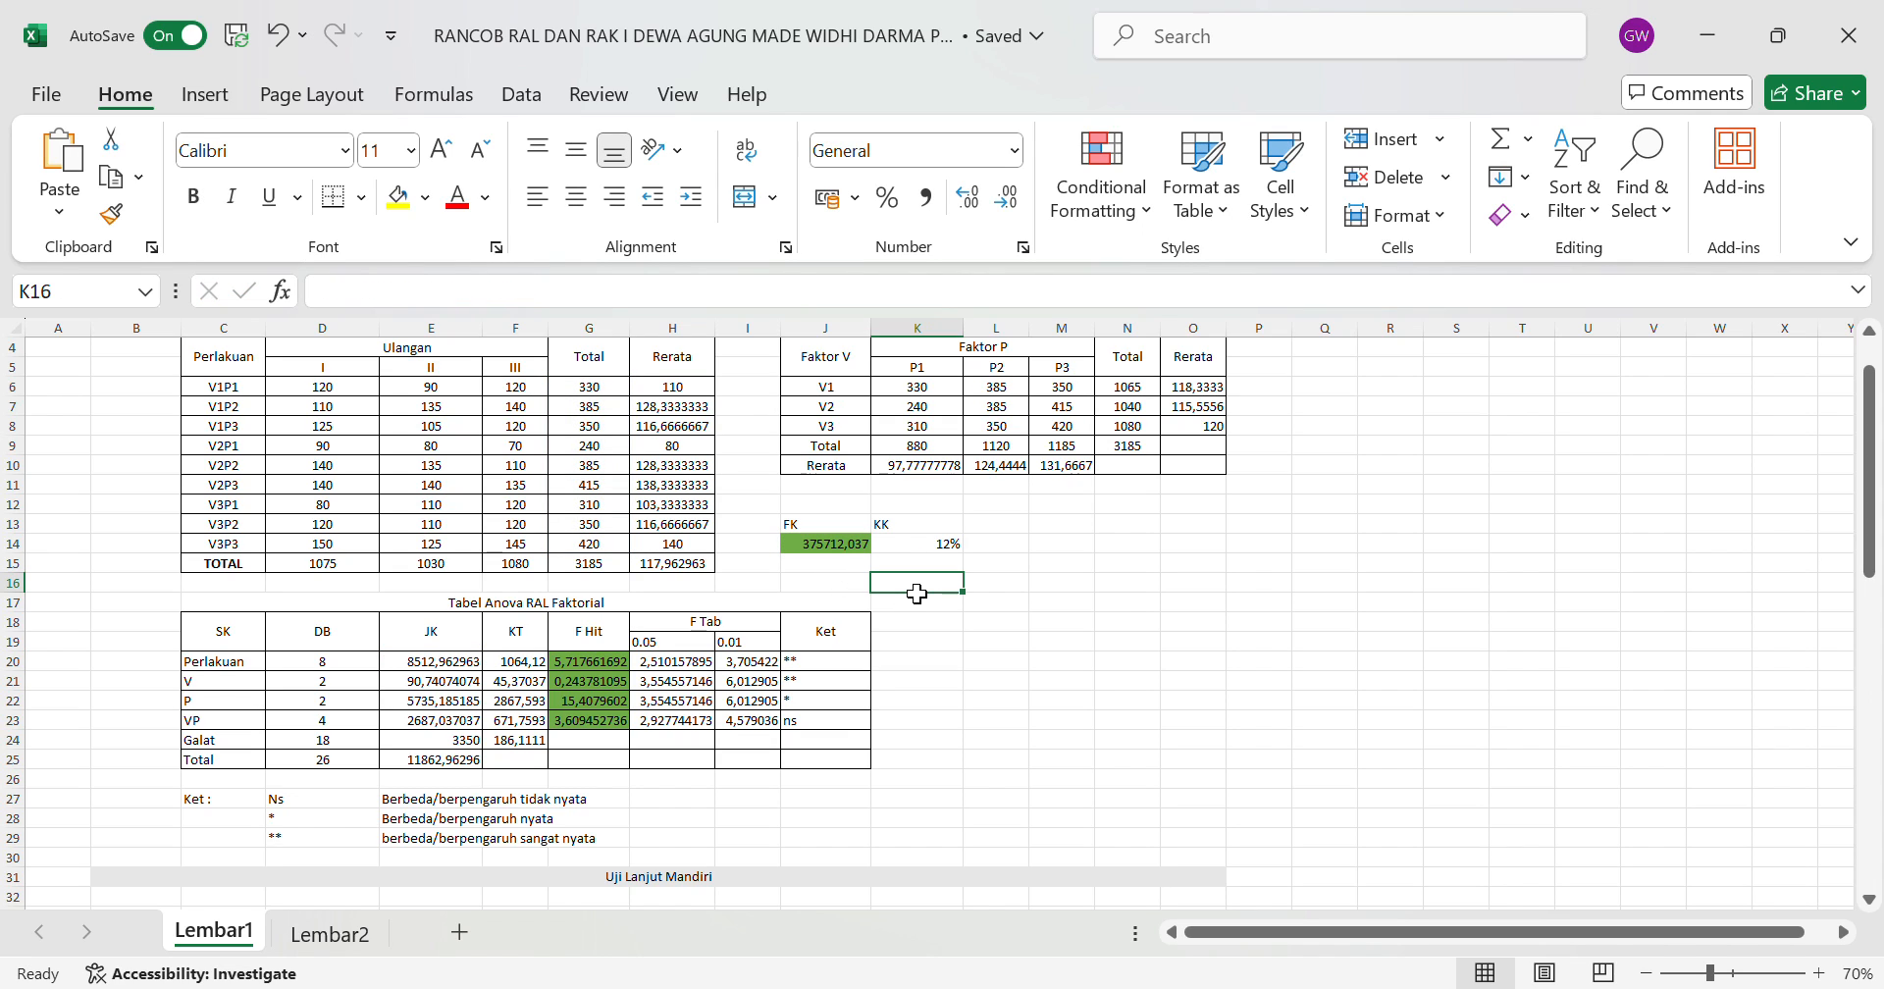
Examine the JK formula for V in E21 and the Faktor V totals it takes from Tabel Bantu 2 Arah.
{"action": "left_click", "coordinate": [466, 684]}
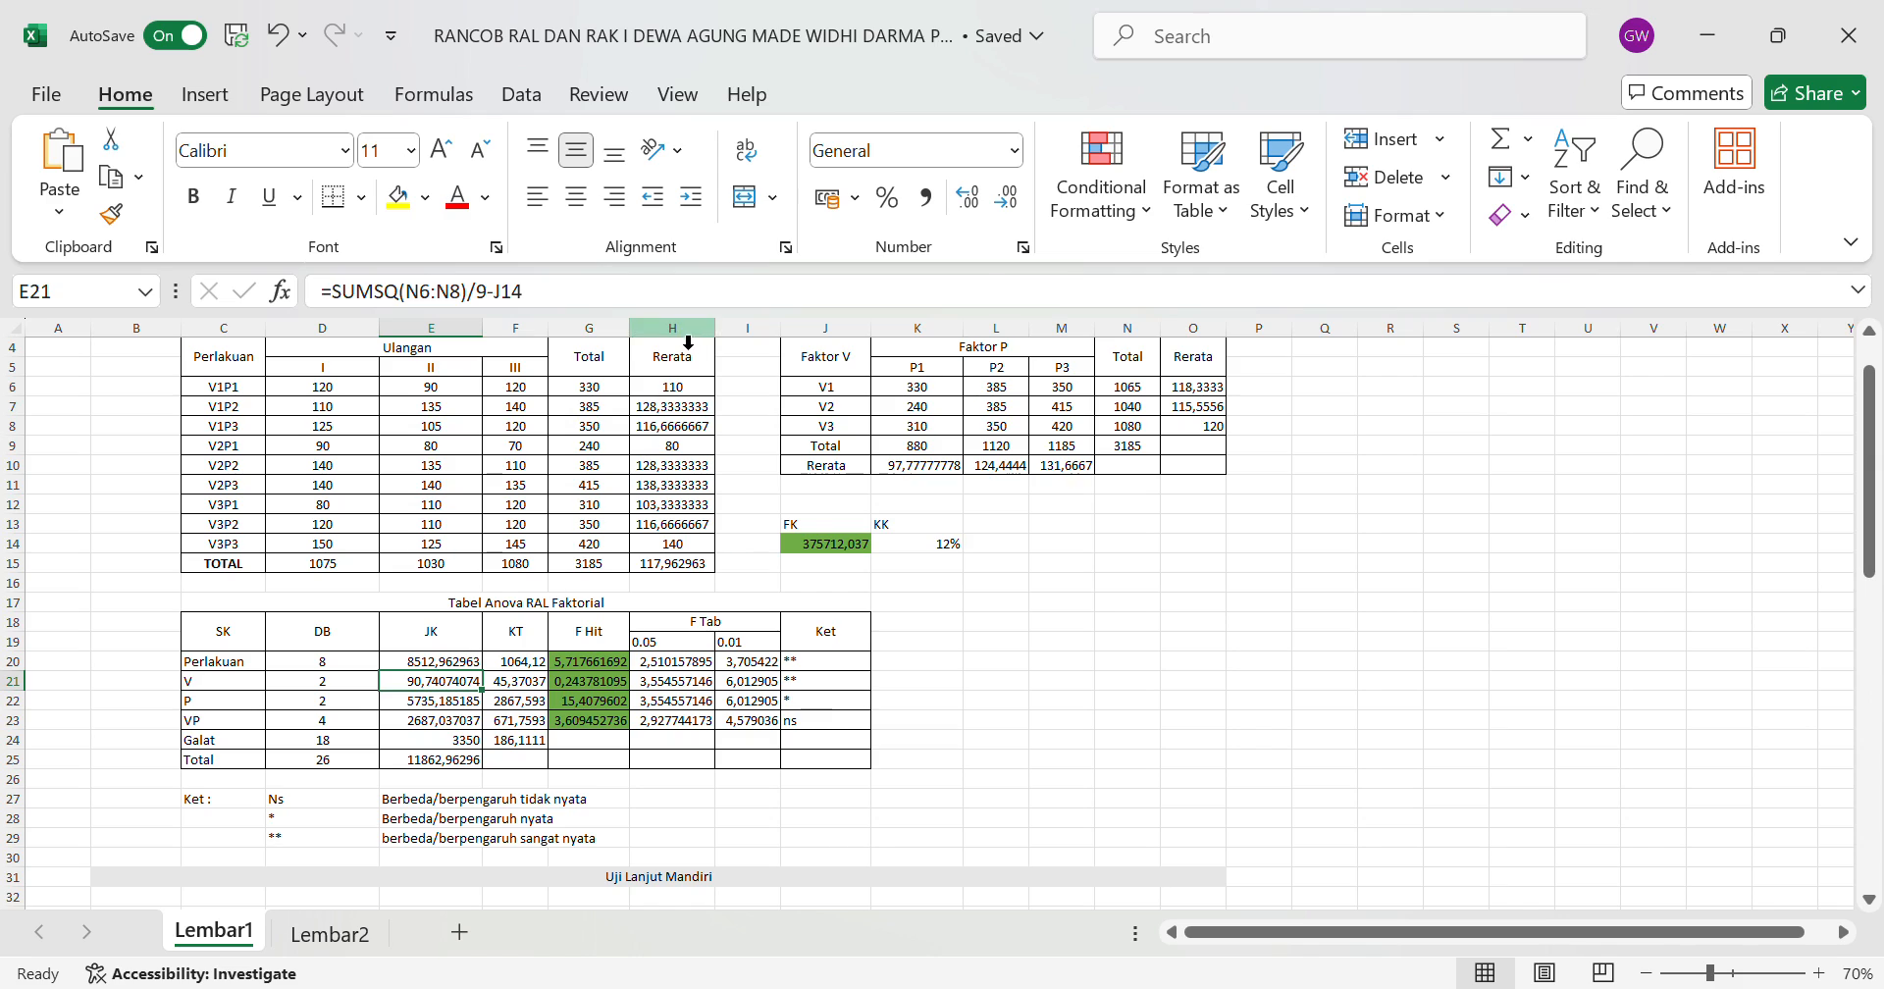
{"action": "left_click", "coordinate": [652, 303]}
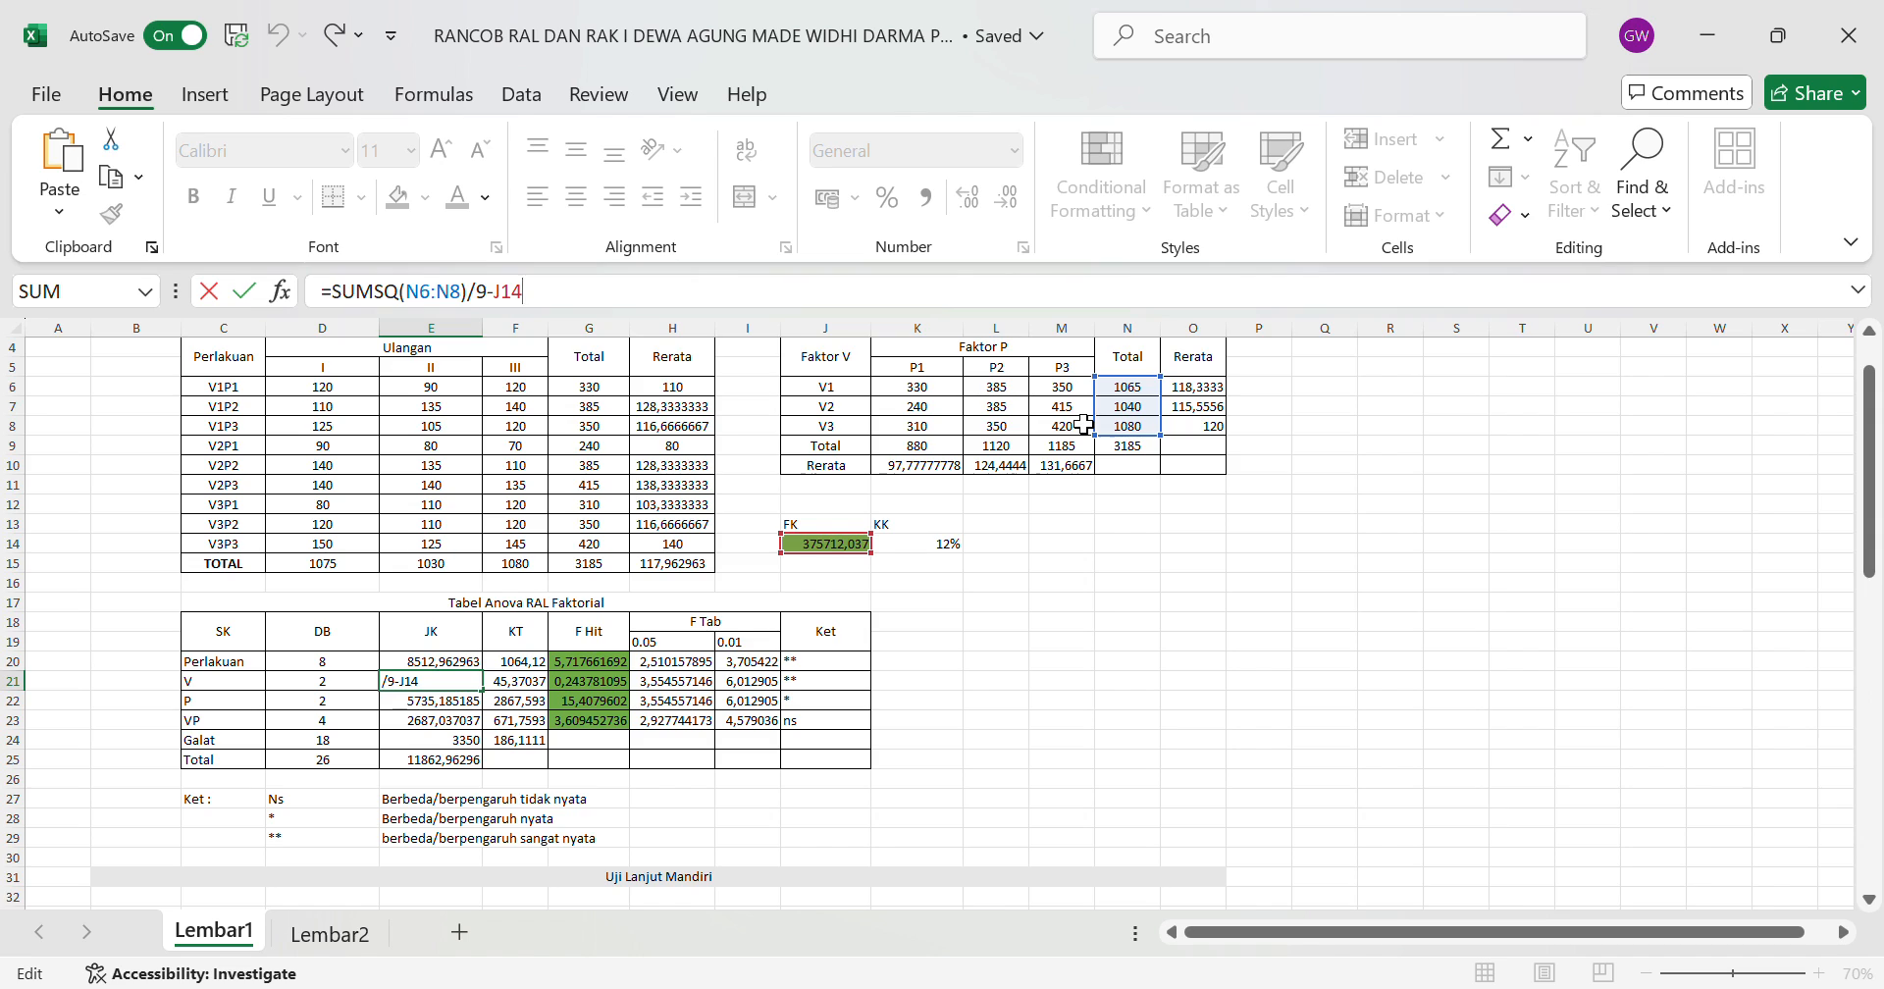
{"action": "scroll", "coordinate": [1084, 423], "scroll_direction": "up", "scroll_amount": 1}
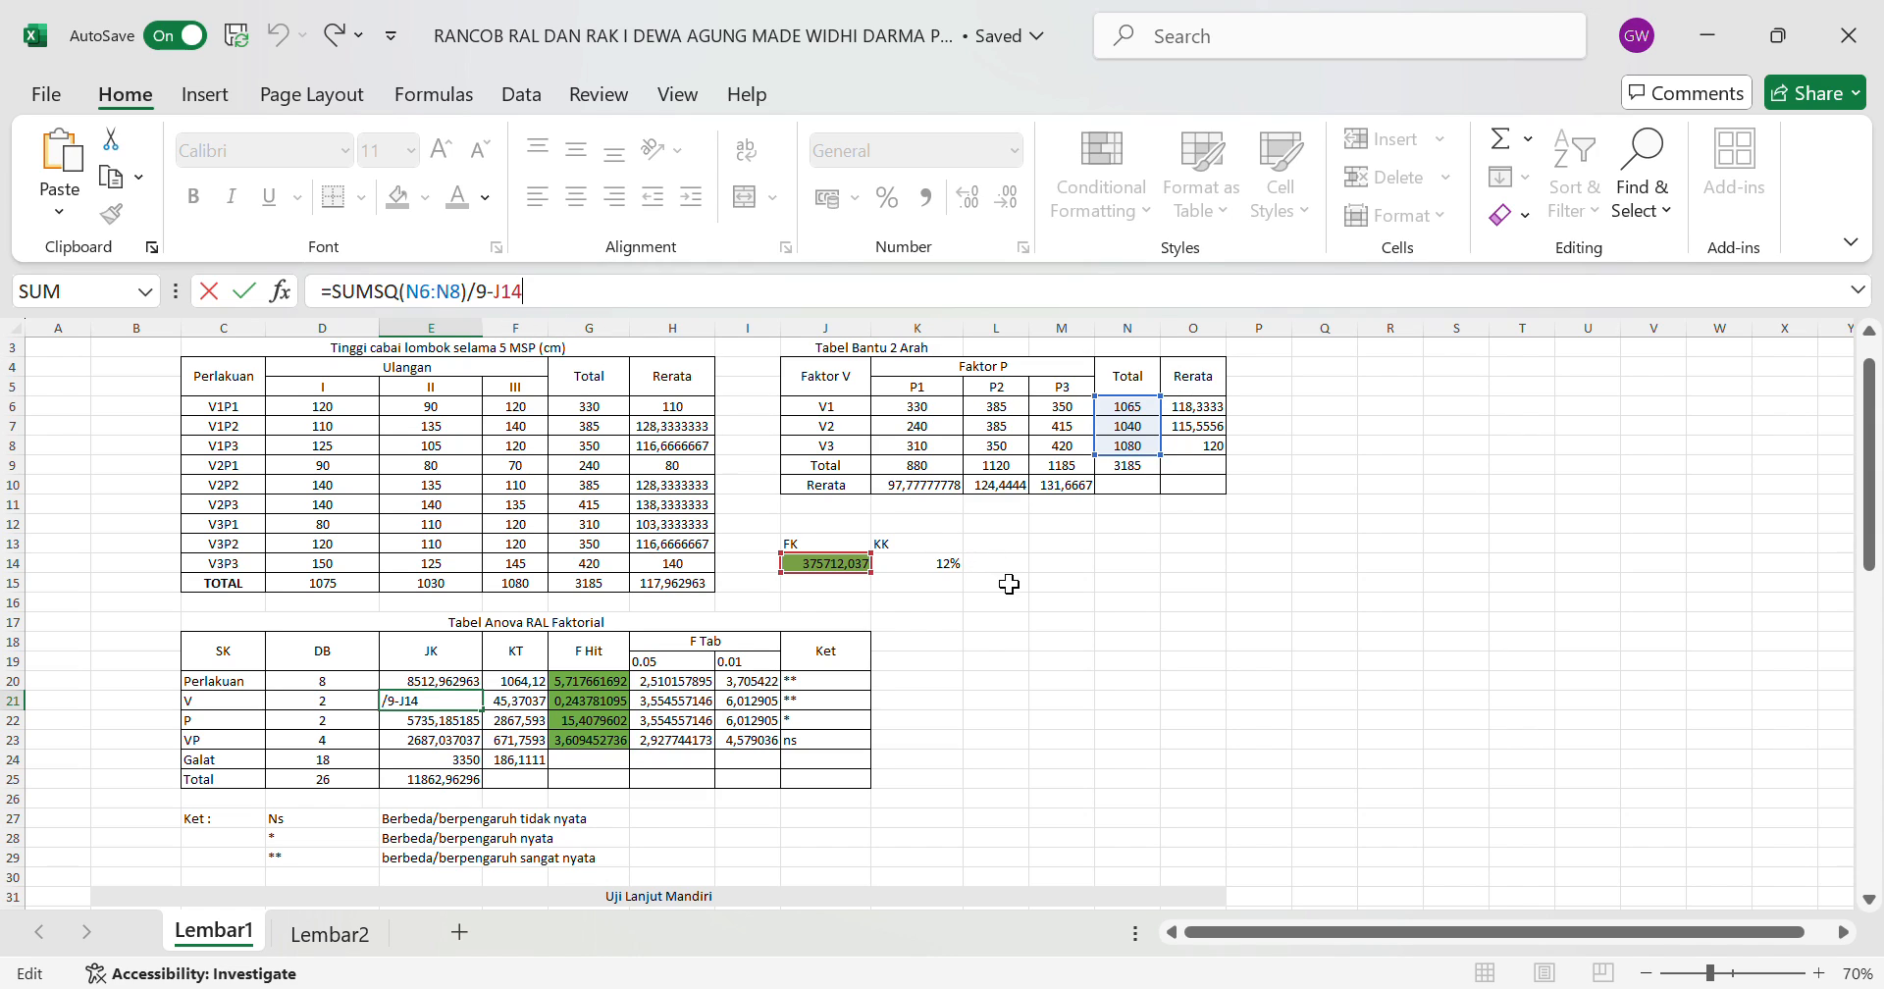
{"action": "left_click", "coordinate": [984, 645]}
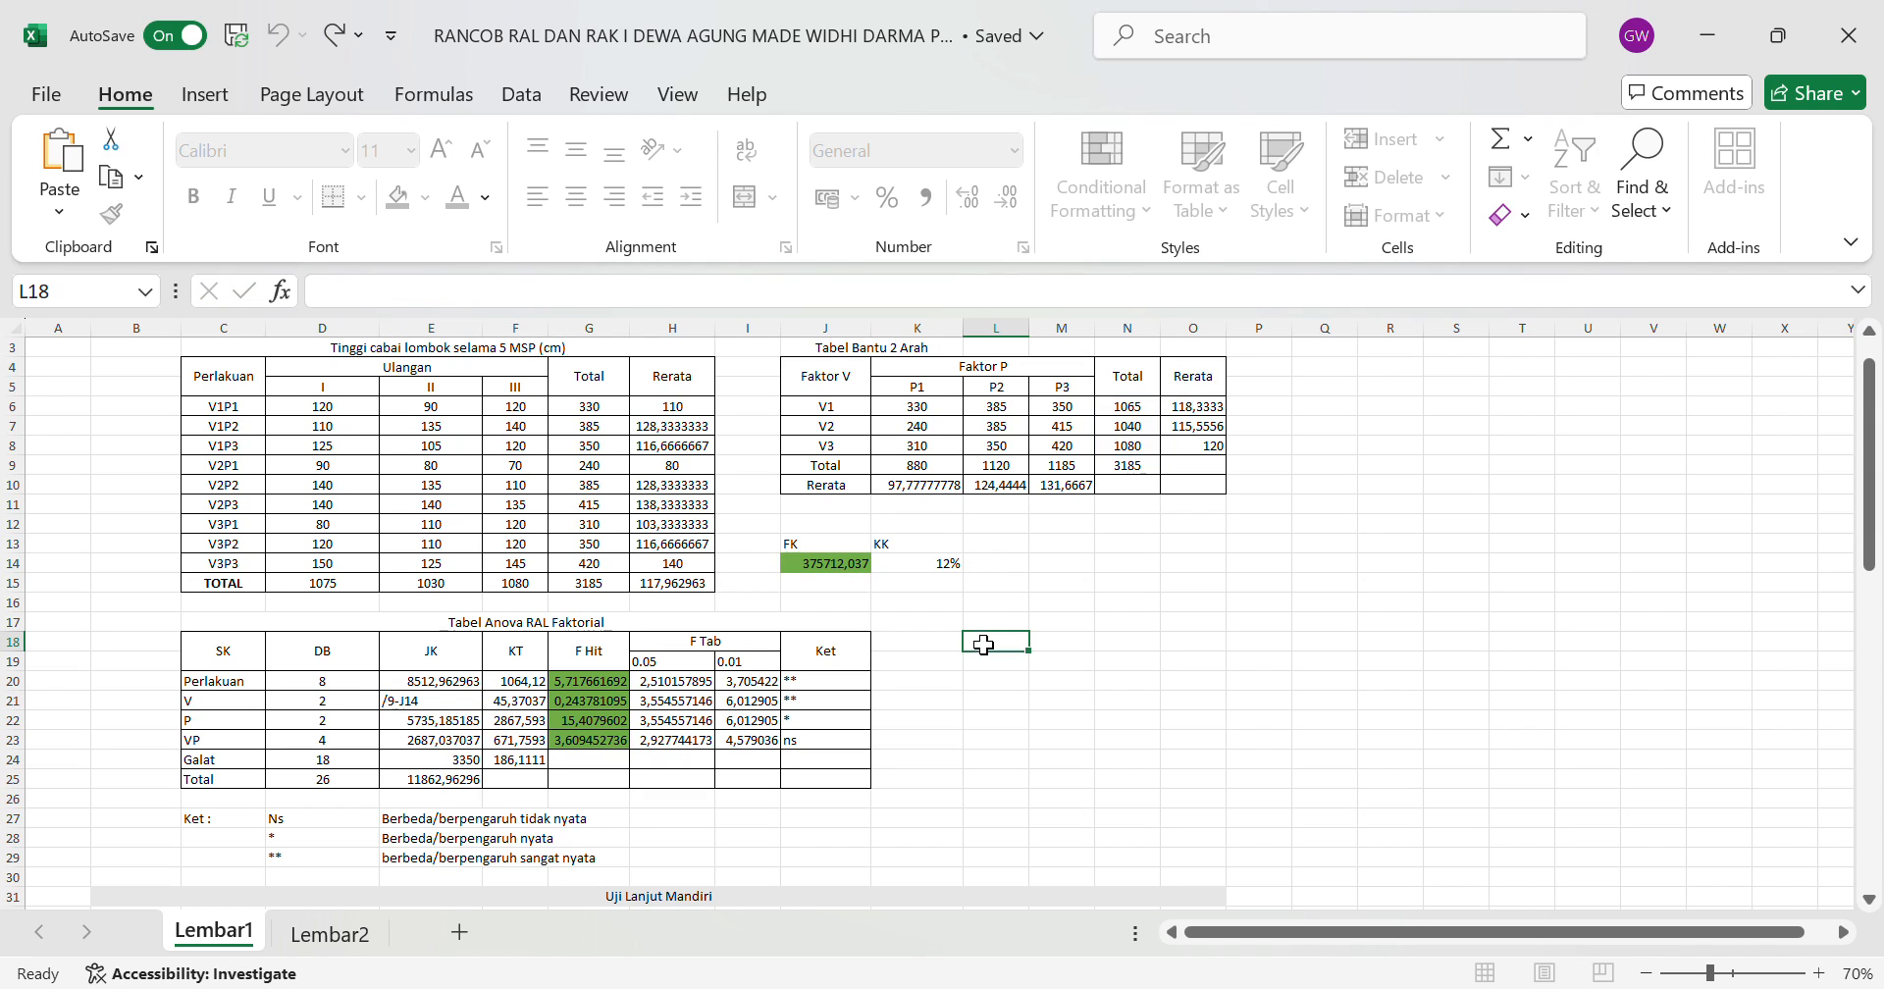
Examine the JK formula for P in E22 and the Faktor P totals it takes from Tabel Bantu 2 Arah.
{"action": "left_click", "coordinate": [474, 739]}
{"action": "left_click", "coordinate": [482, 723]}
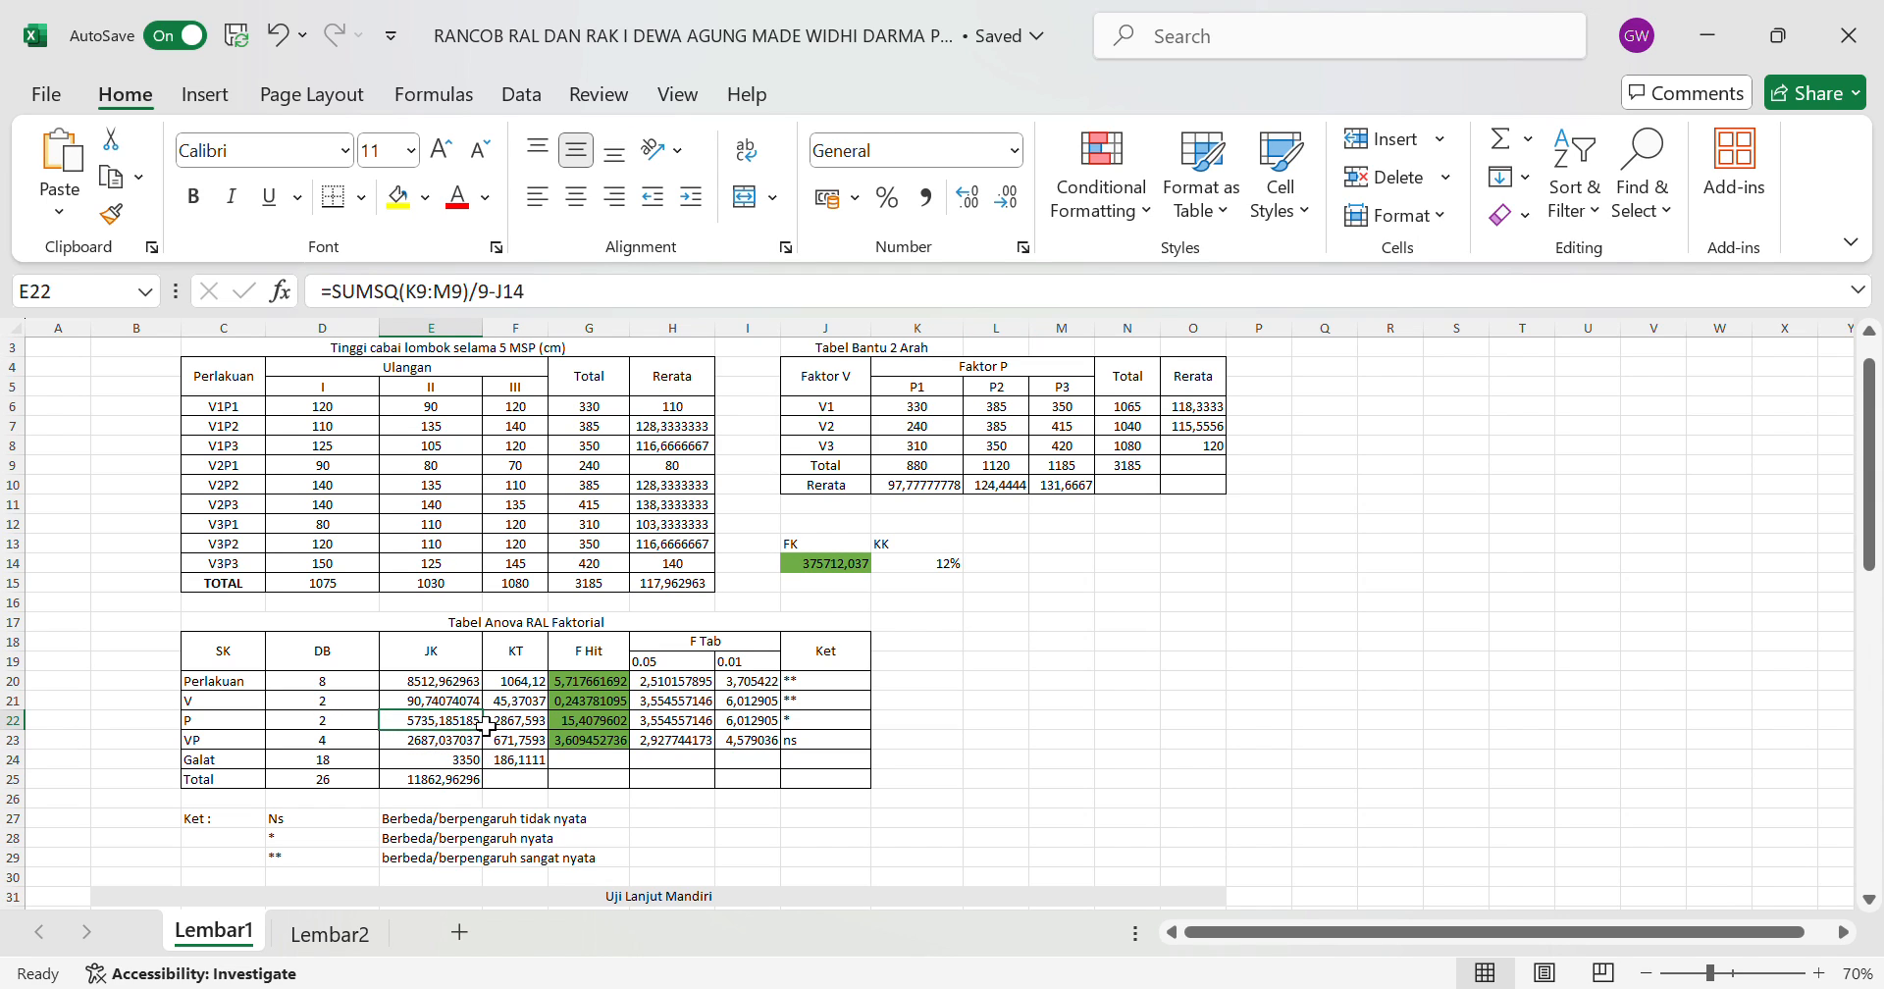
{"action": "left_click", "coordinate": [639, 302]}
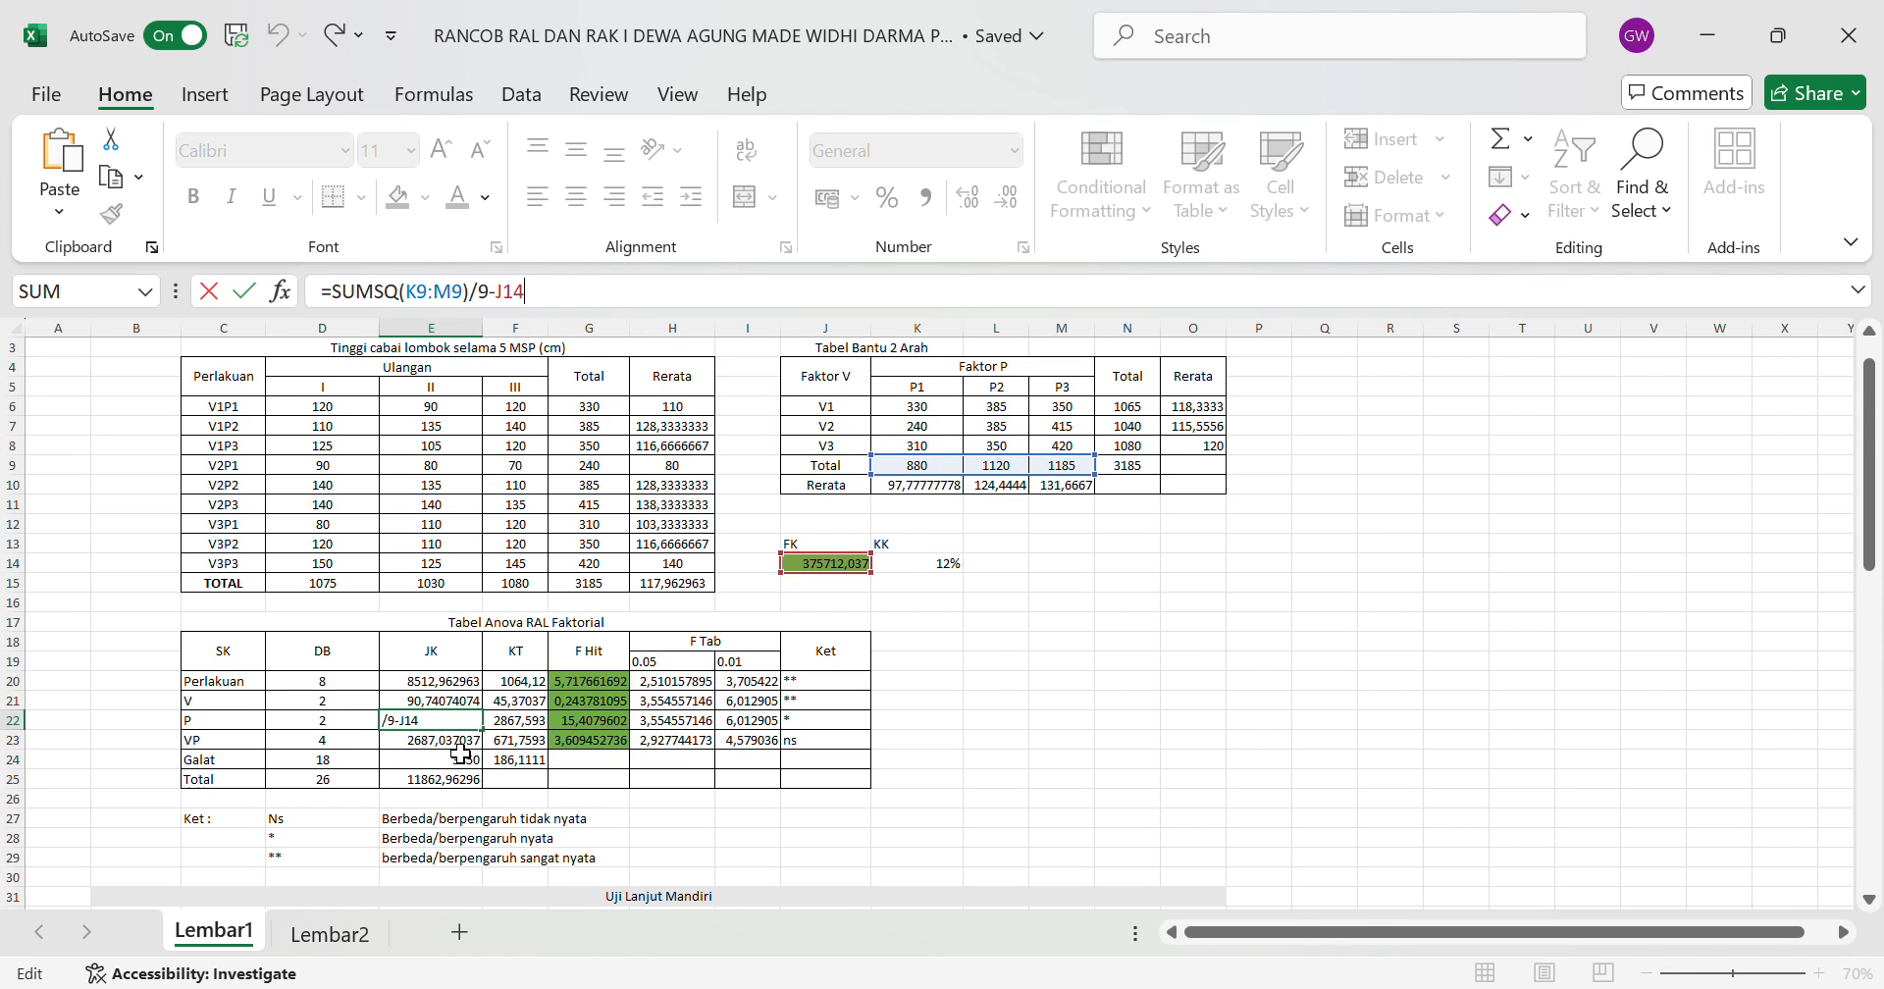
{"action": "key", "text": "Return"}
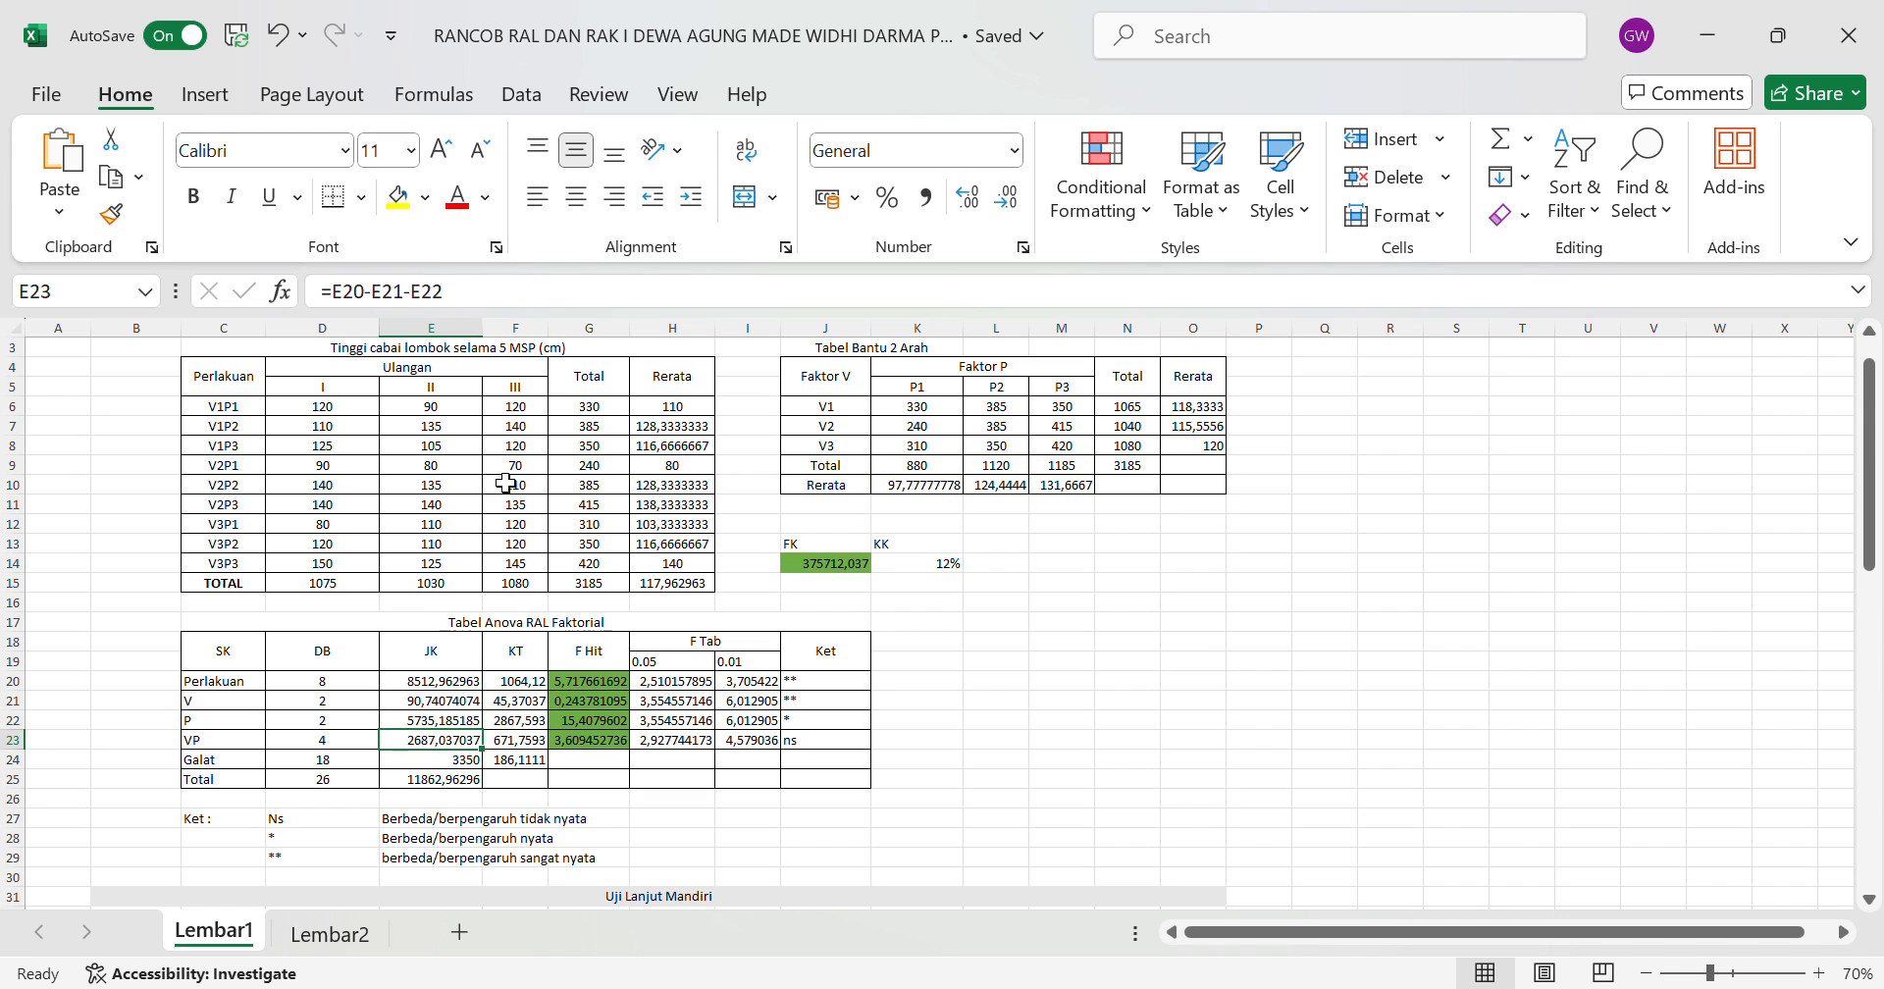
Examine the JK formulas for VP in E23 and Galat in E24 with the JK cells they subtract.
{"action": "left_click", "coordinate": [534, 293]}
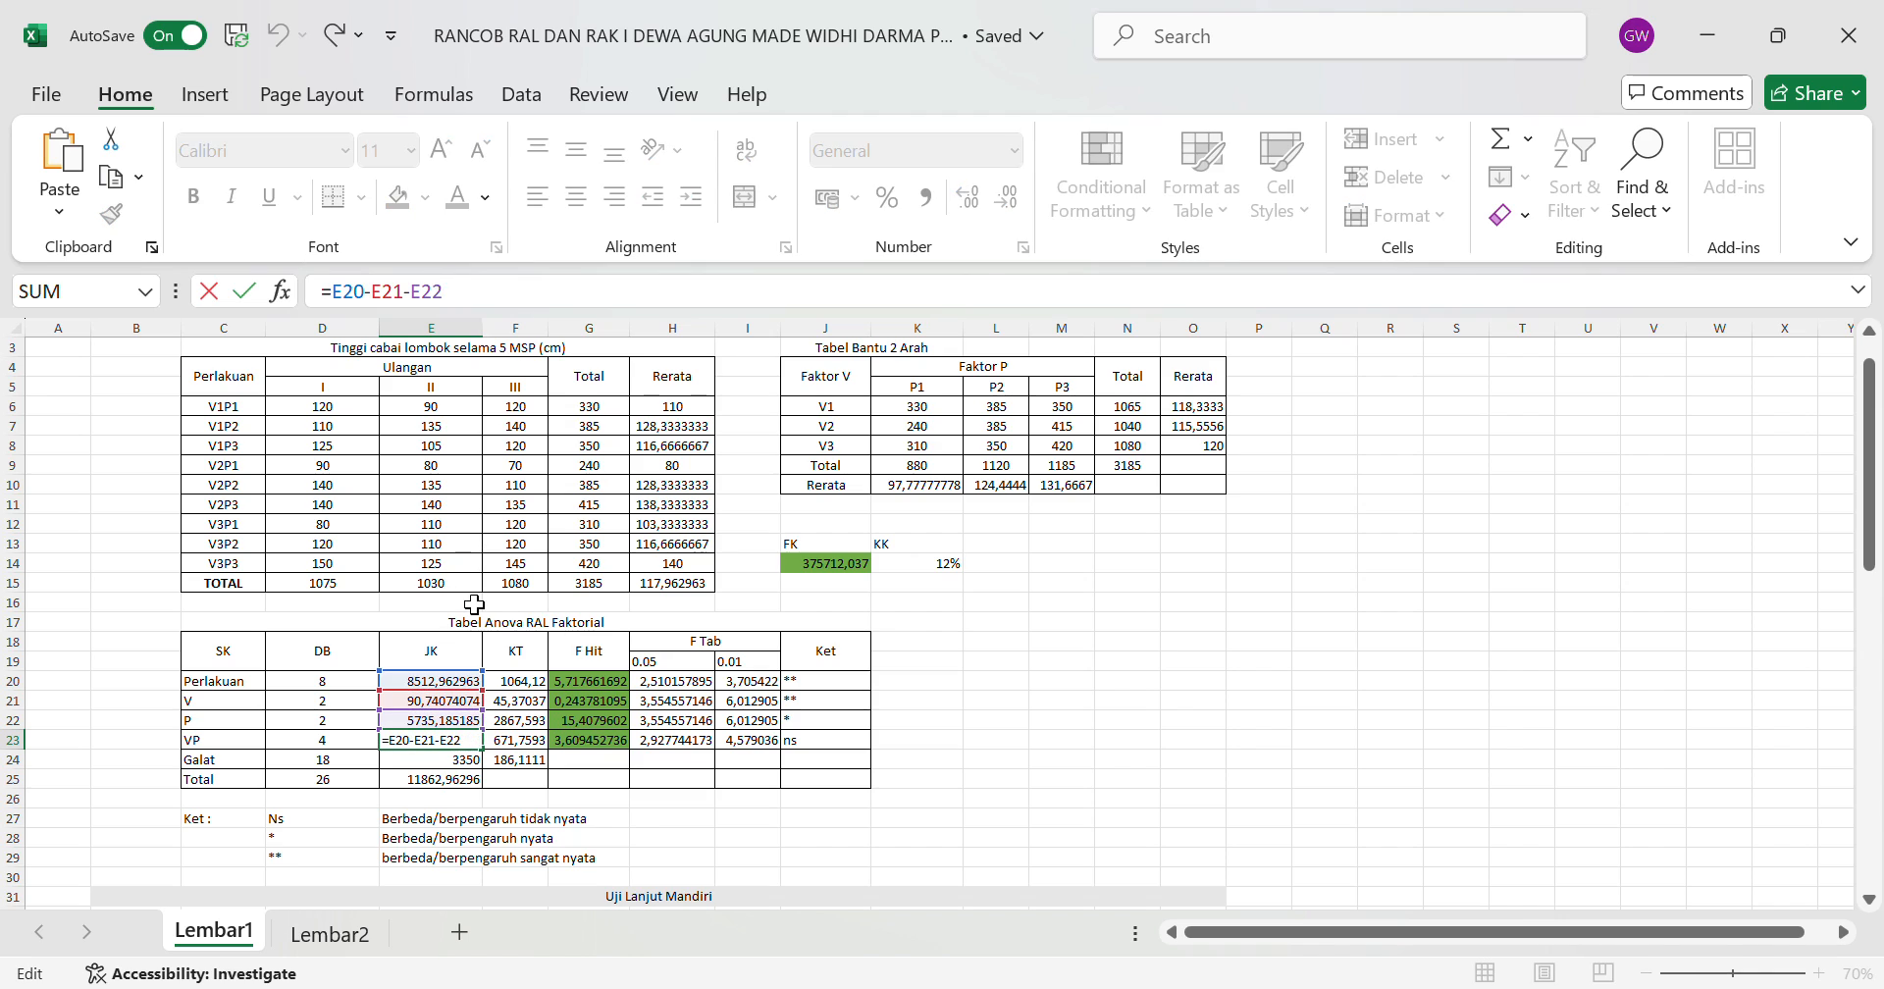
{"action": "key", "text": "Return"}
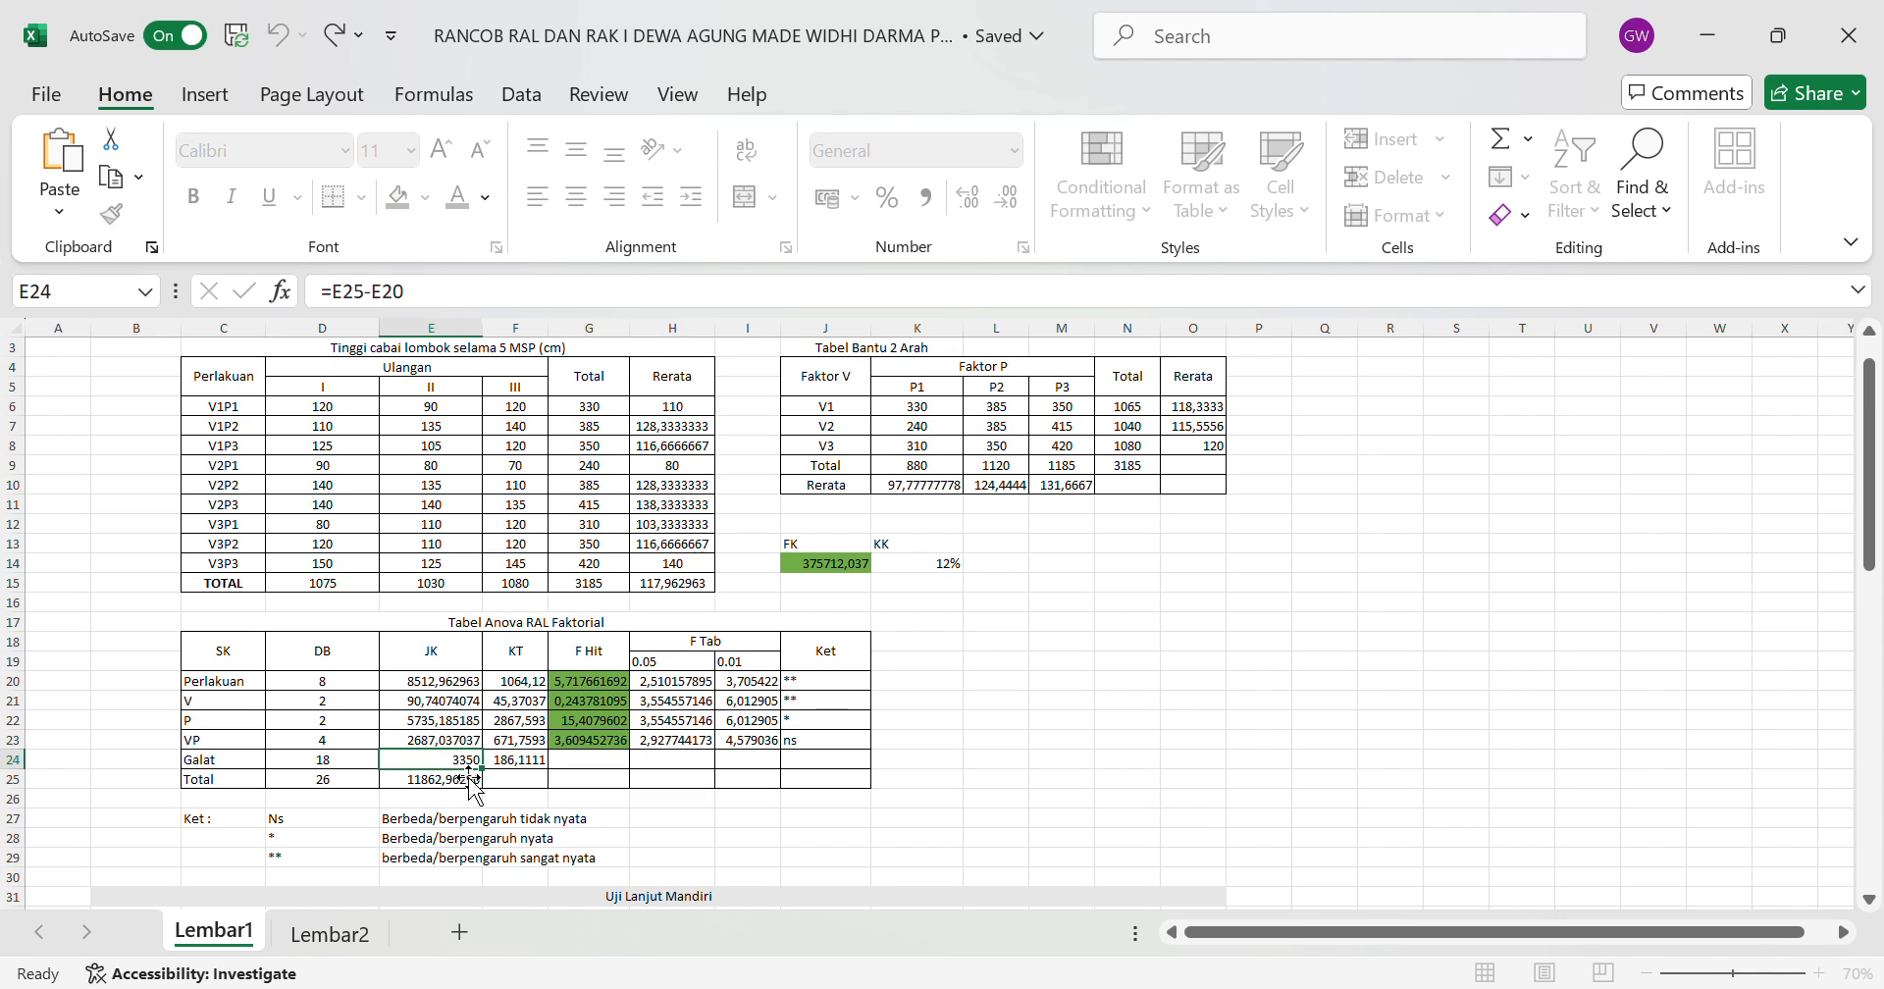
{"action": "left_click", "coordinate": [527, 307]}
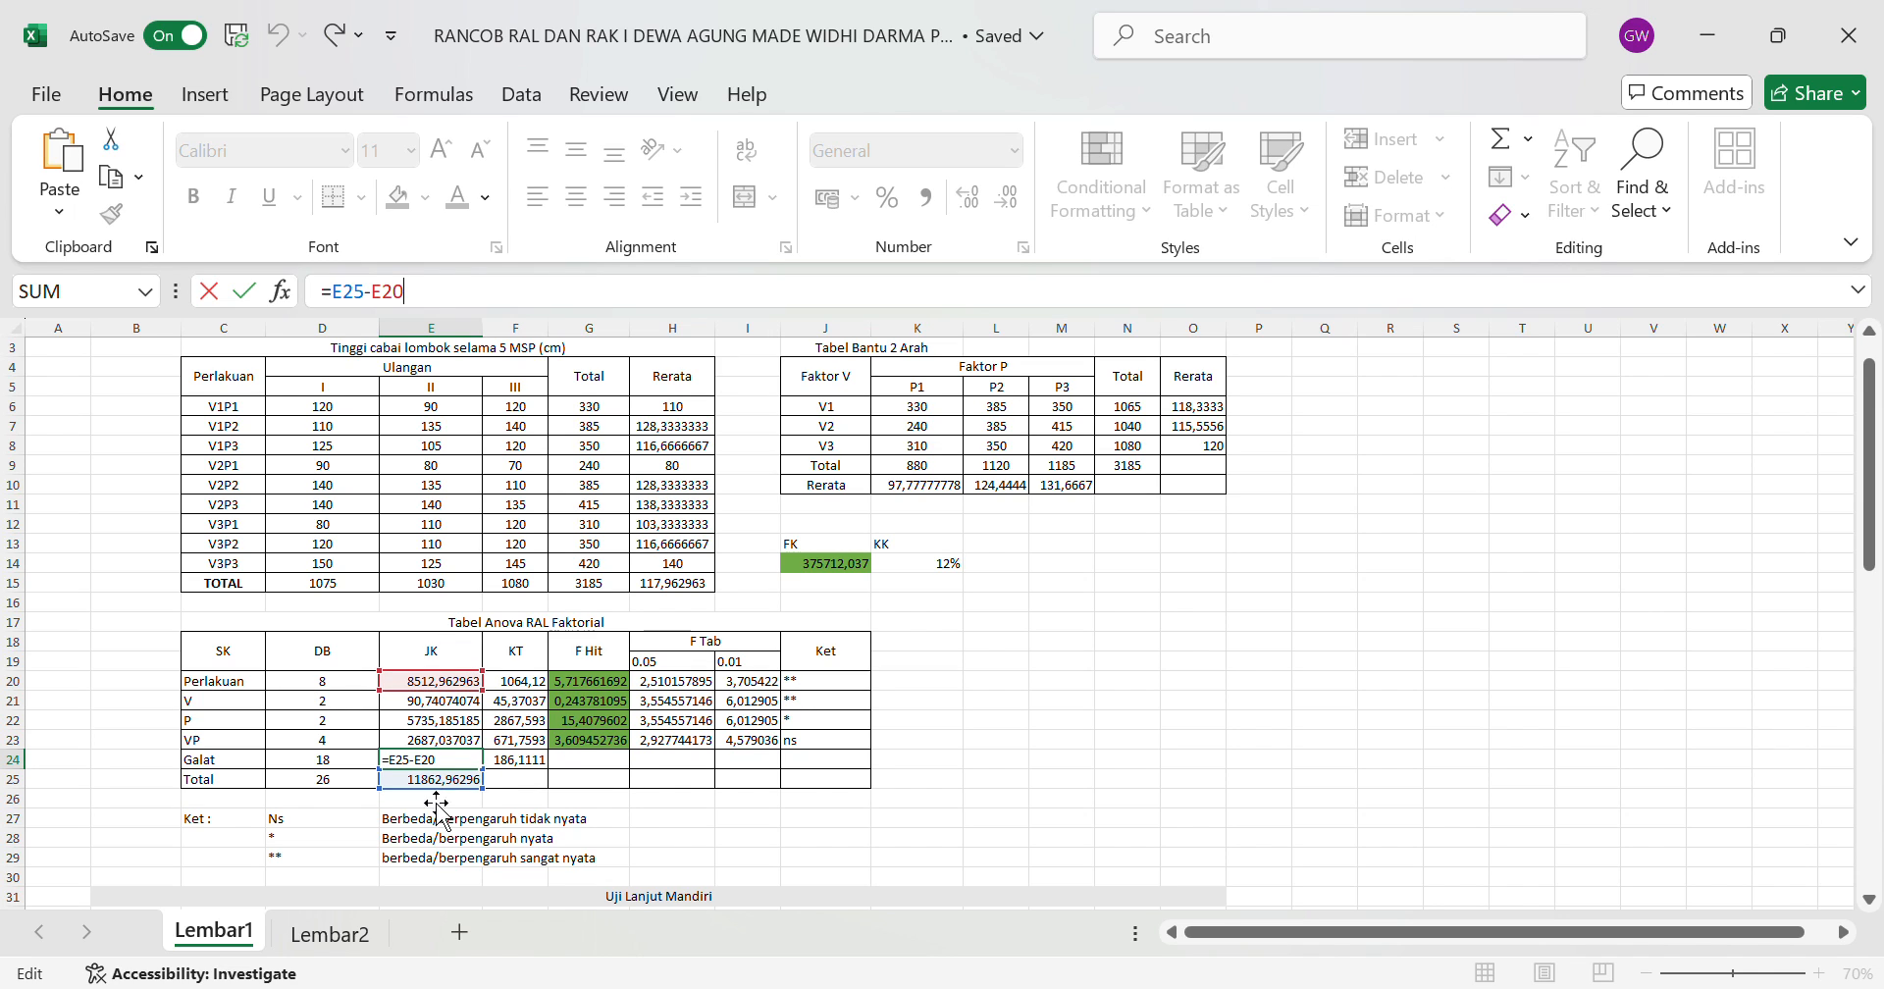
Review the KT formulas for Perlakuan, V, P and VP, checking the JK and DB cells they divide.
{"action": "left_click", "coordinate": [520, 682]}
{"action": "left_click", "coordinate": [595, 295]}
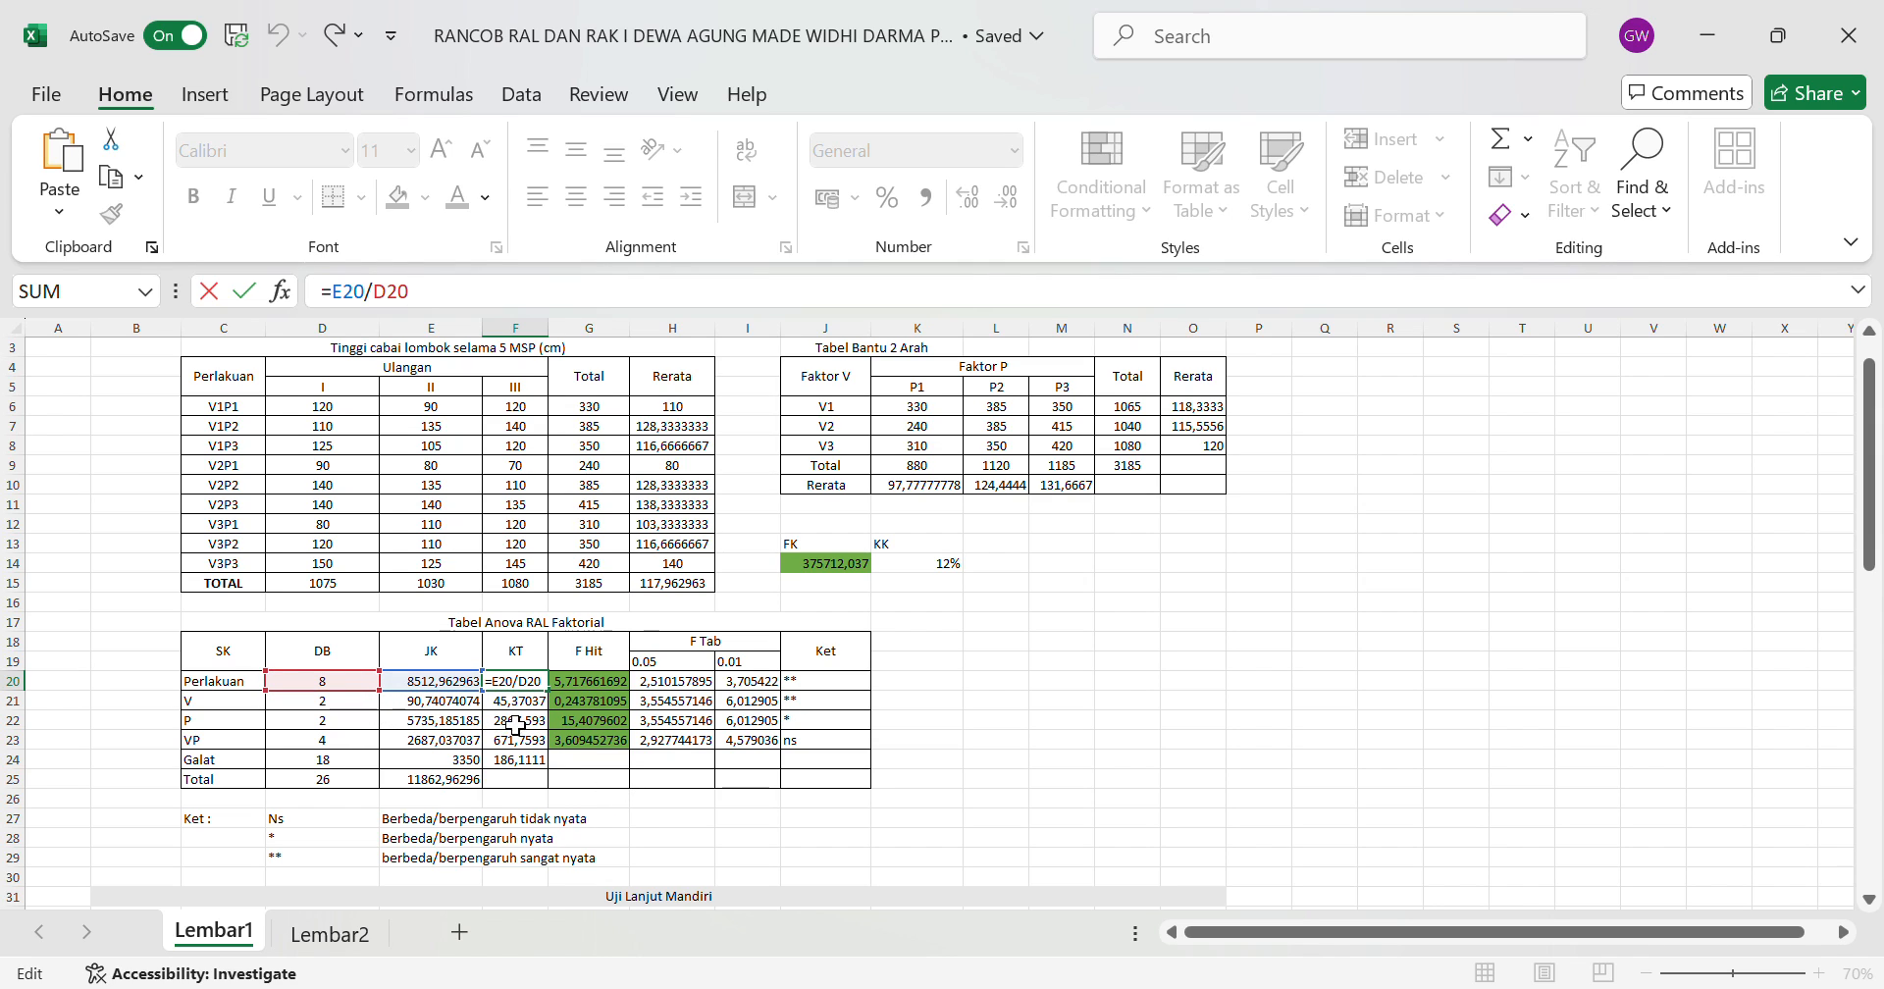
{"action": "key", "text": "Return"}
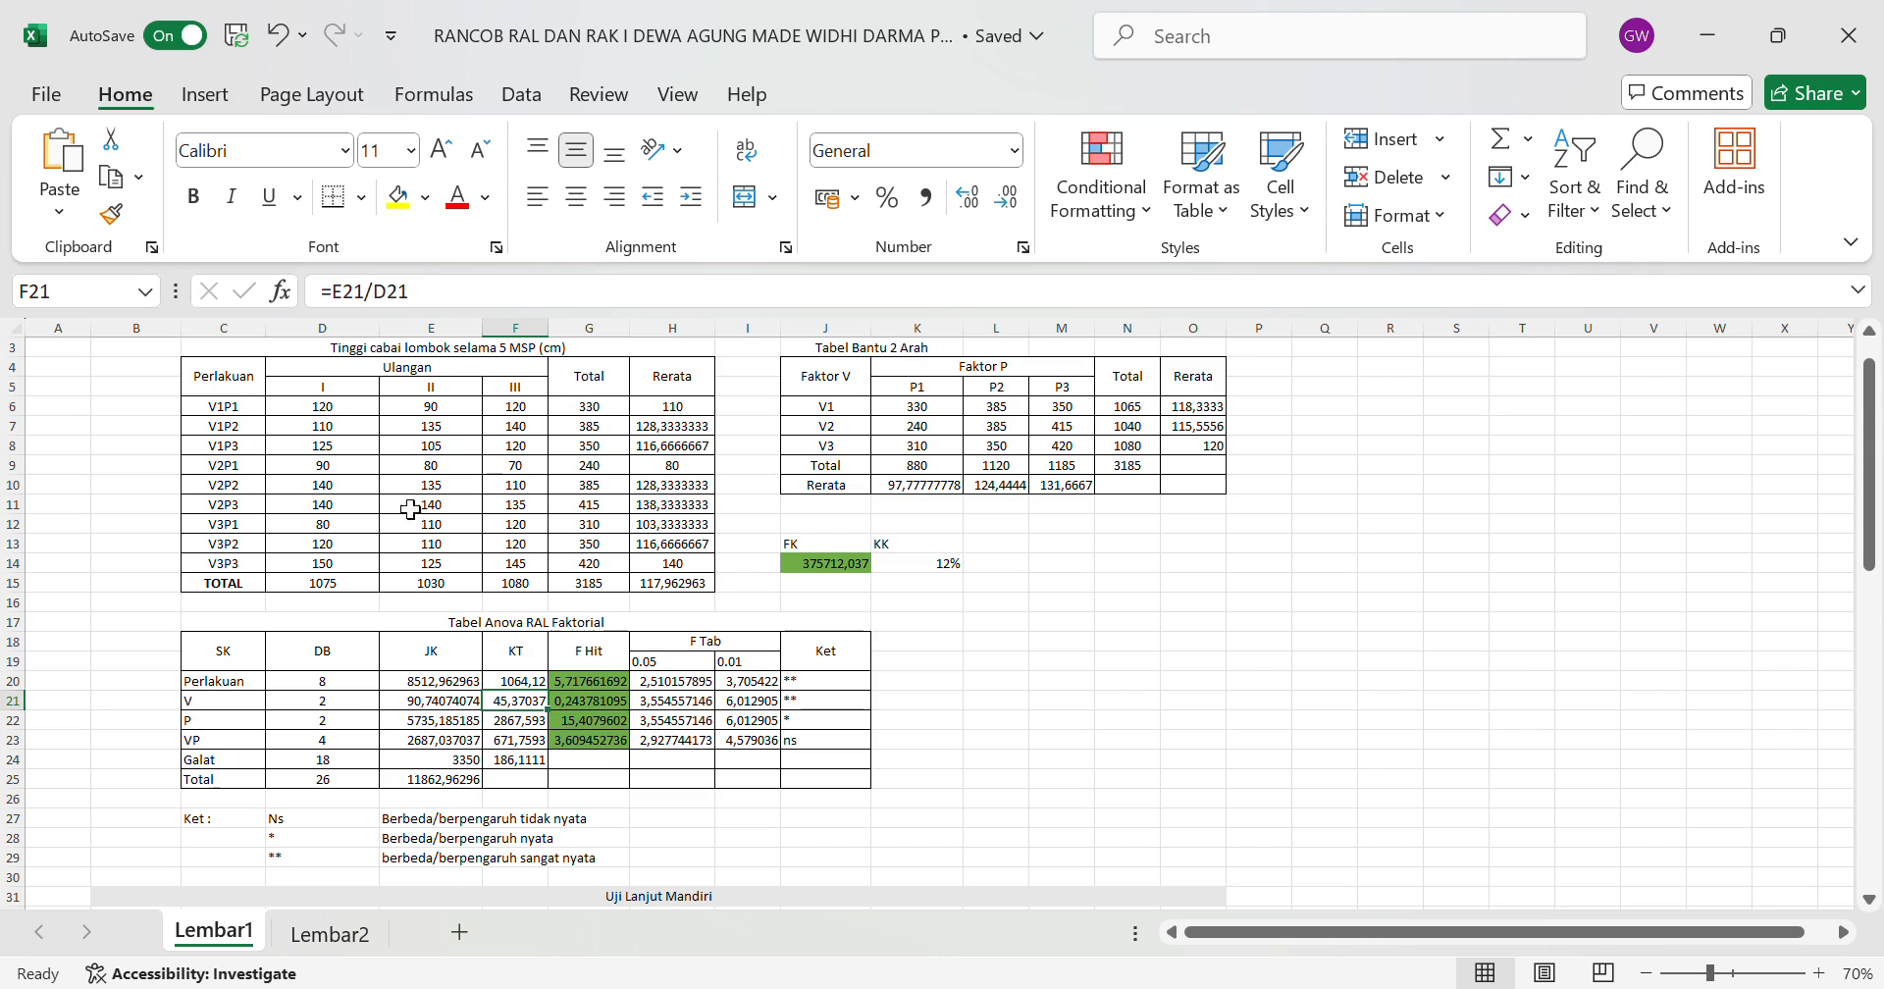
{"action": "left_click", "coordinate": [458, 303]}
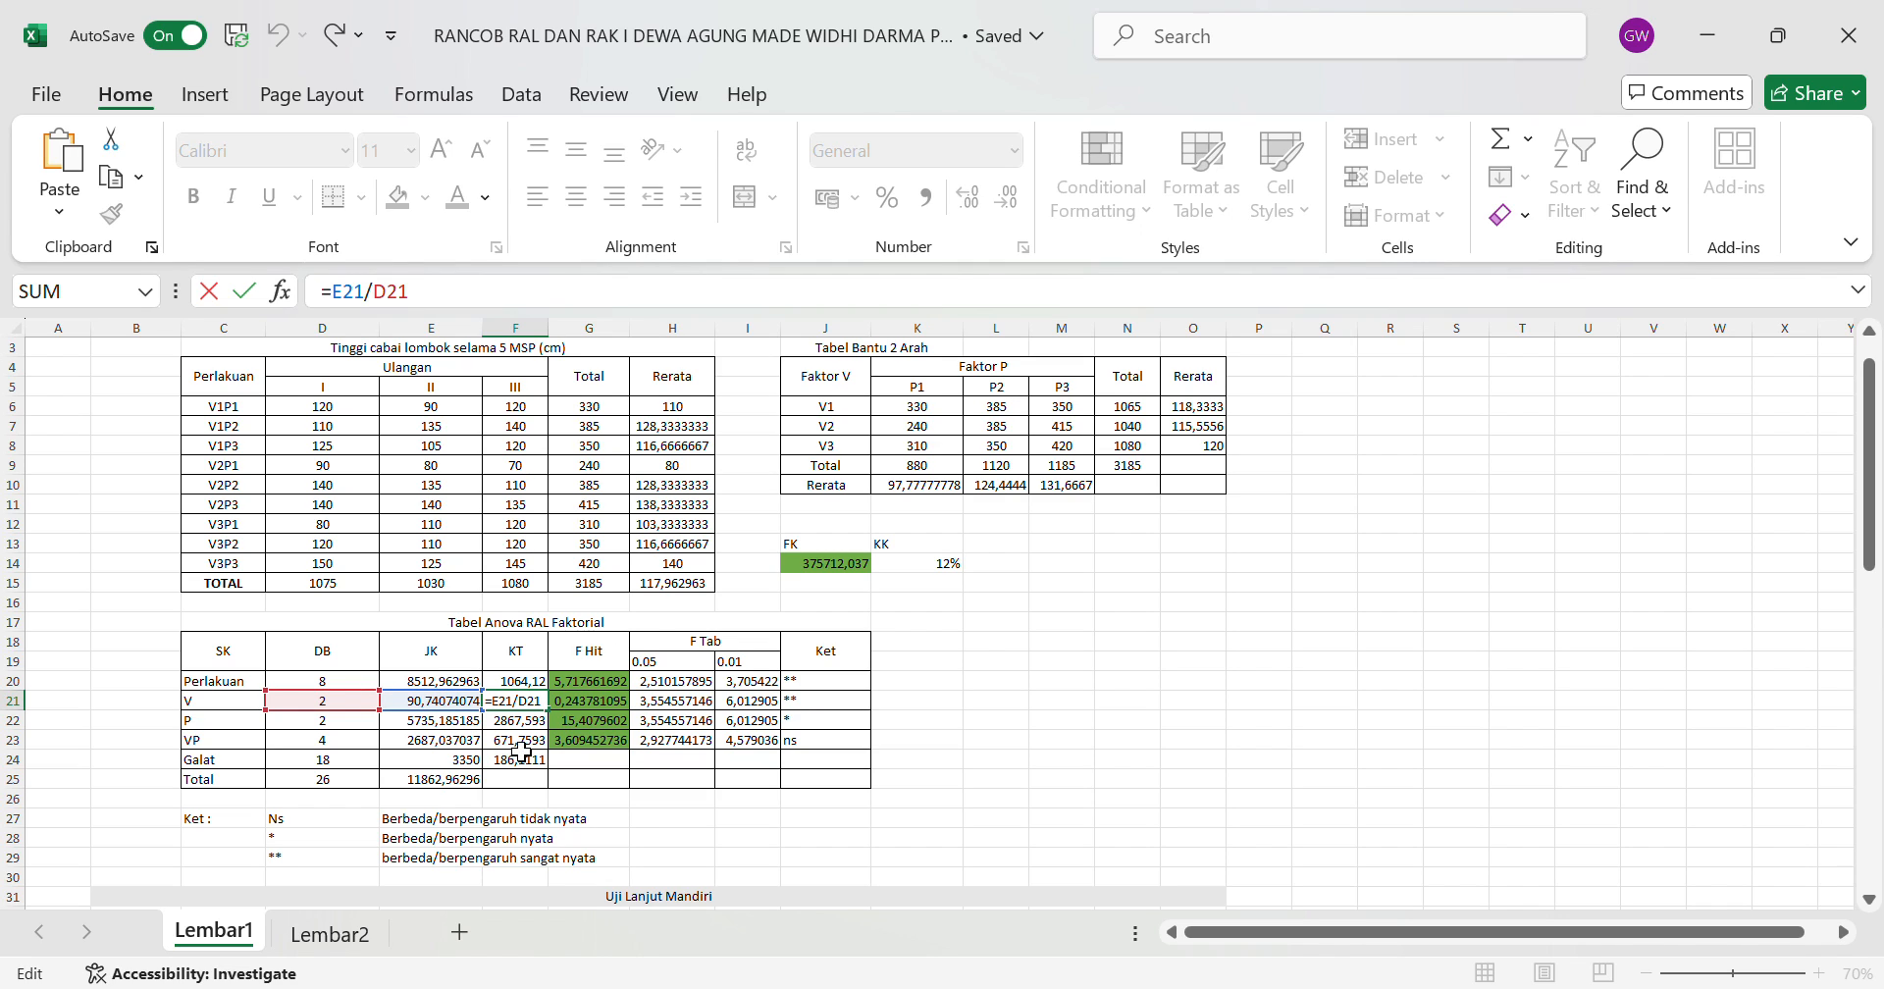
{"action": "key", "text": "Return"}
{"action": "key", "text": "Return"}
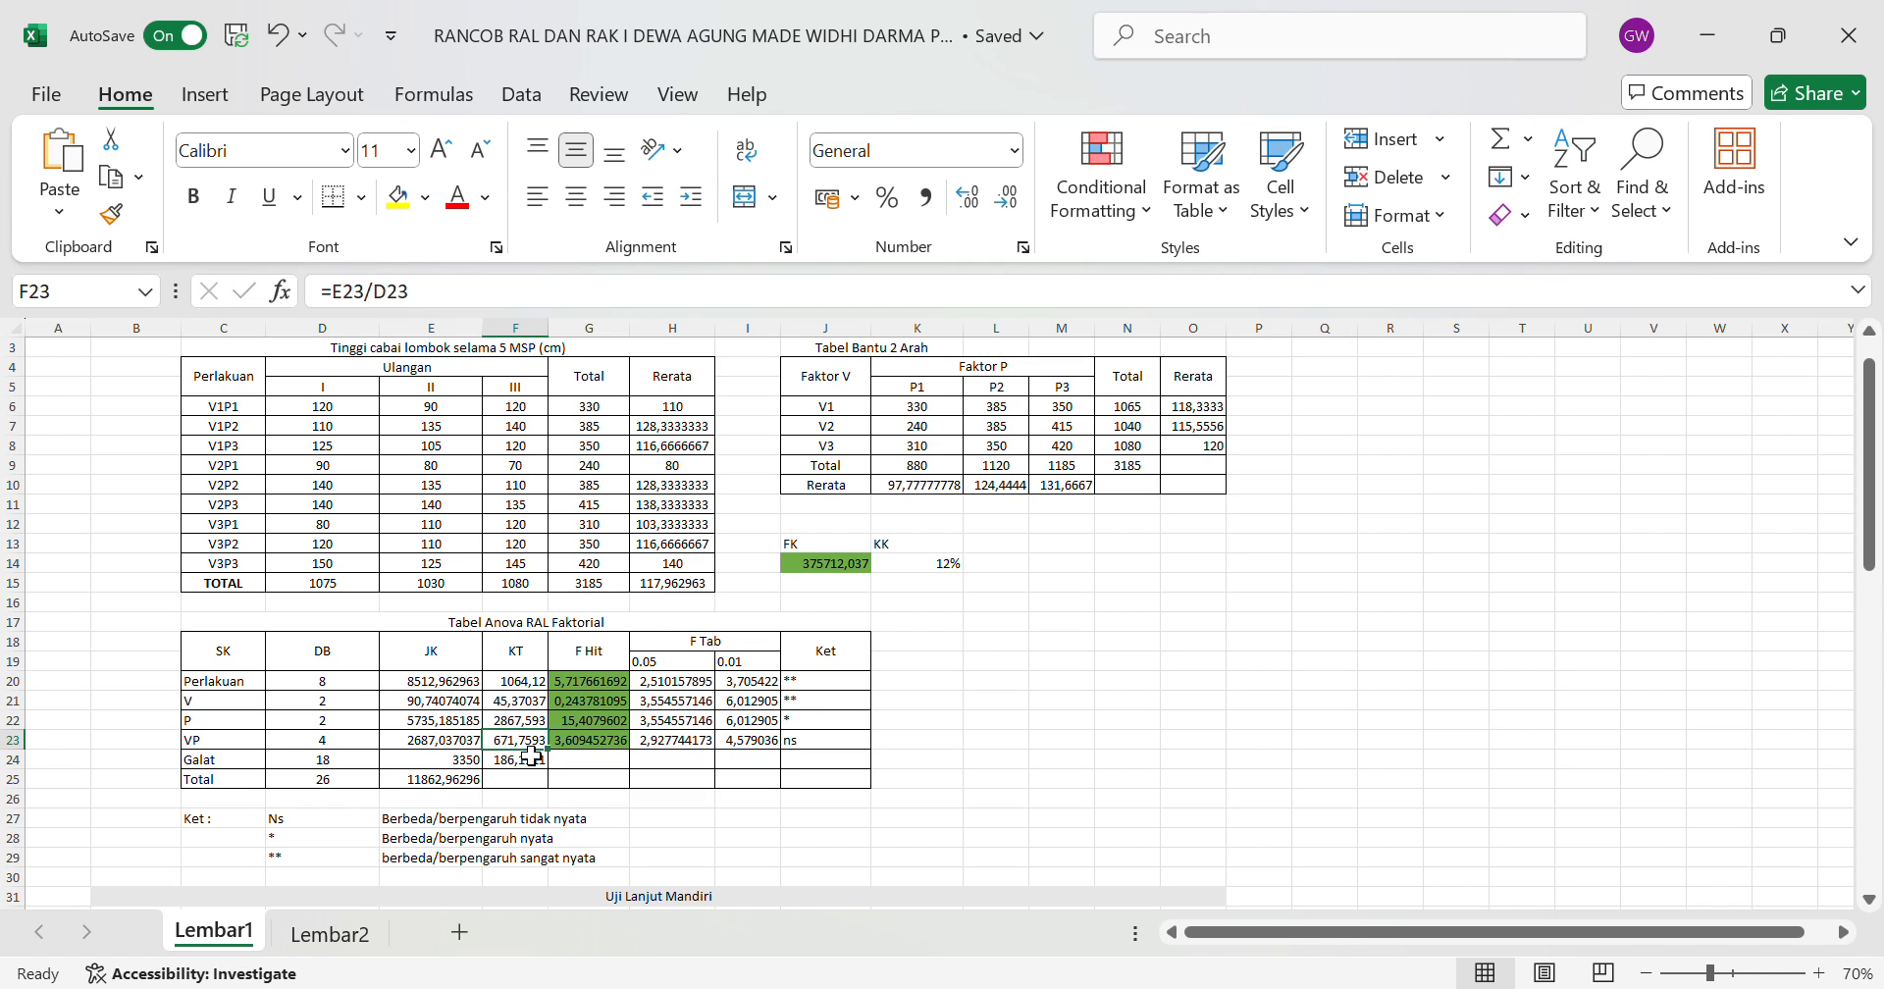
{"action": "left_click", "coordinate": [565, 305]}
Examine the F Hit formulas for Perlakuan in G20 and V in G21 and the KT cells they use.
{"action": "left_click", "coordinate": [592, 687]}
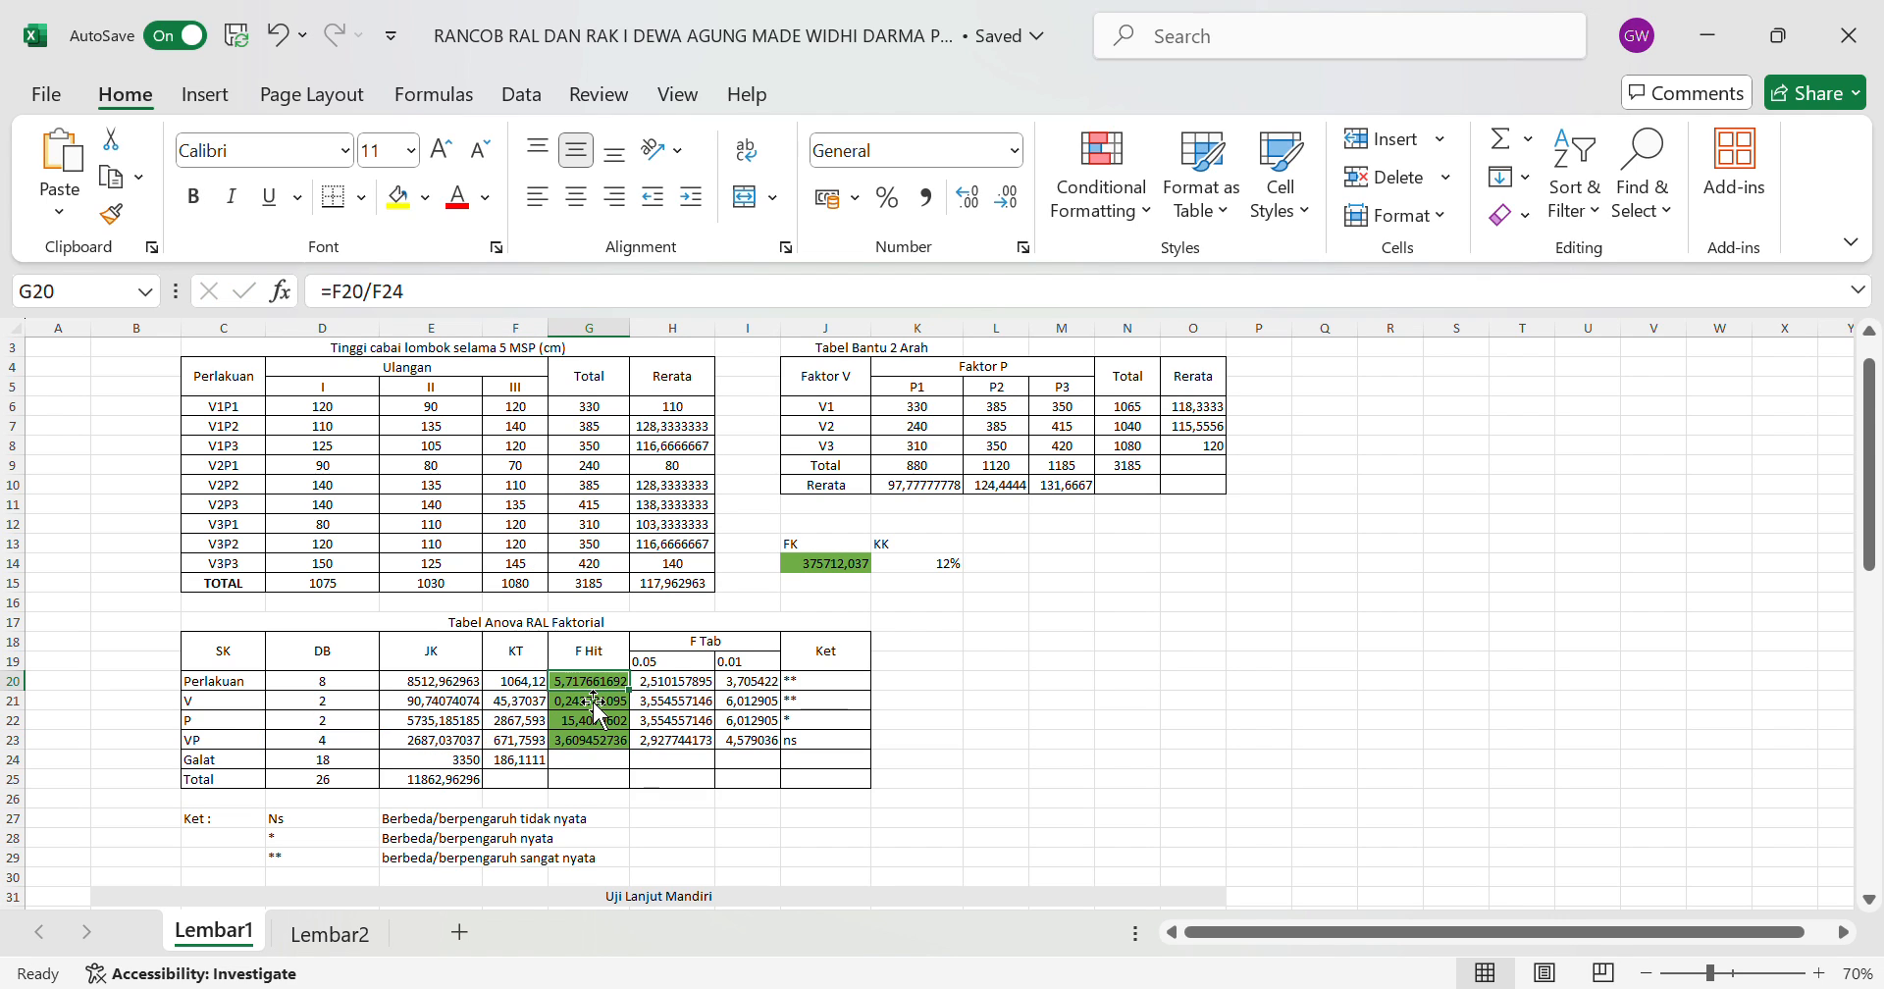
{"action": "left_click", "coordinate": [482, 297]}
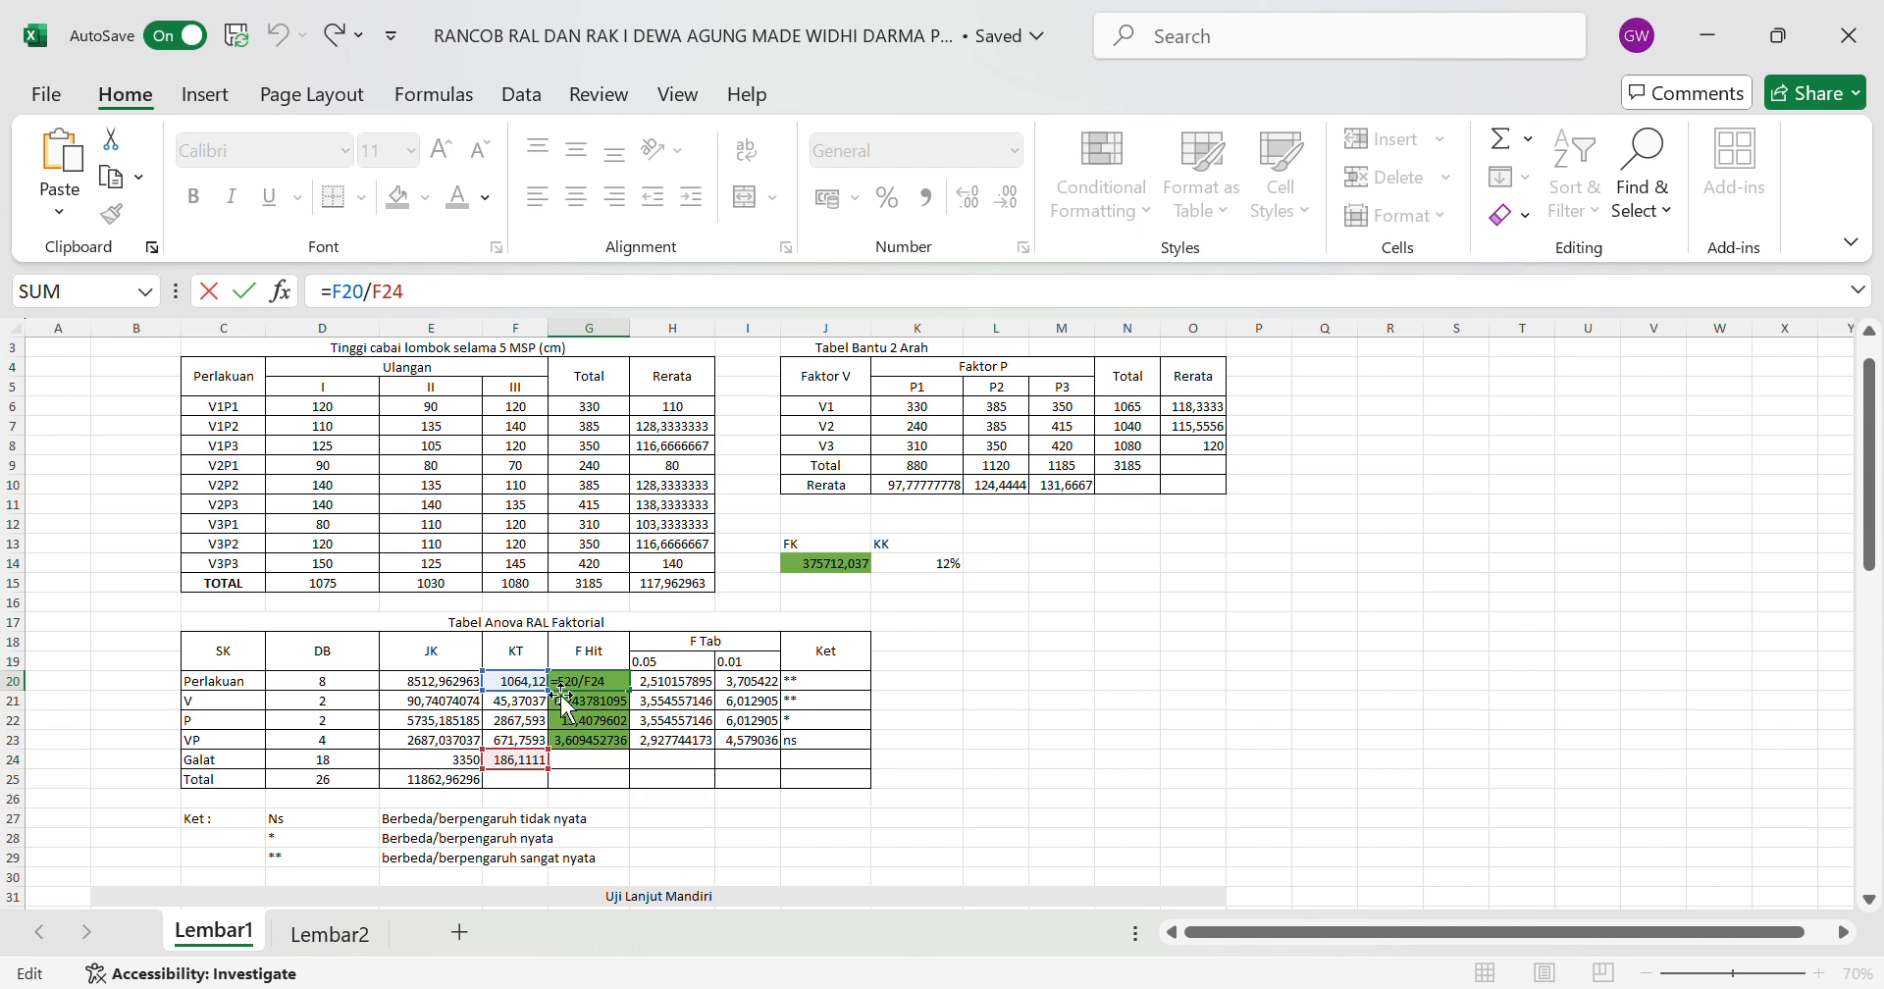
{"action": "key", "text": "Return"}
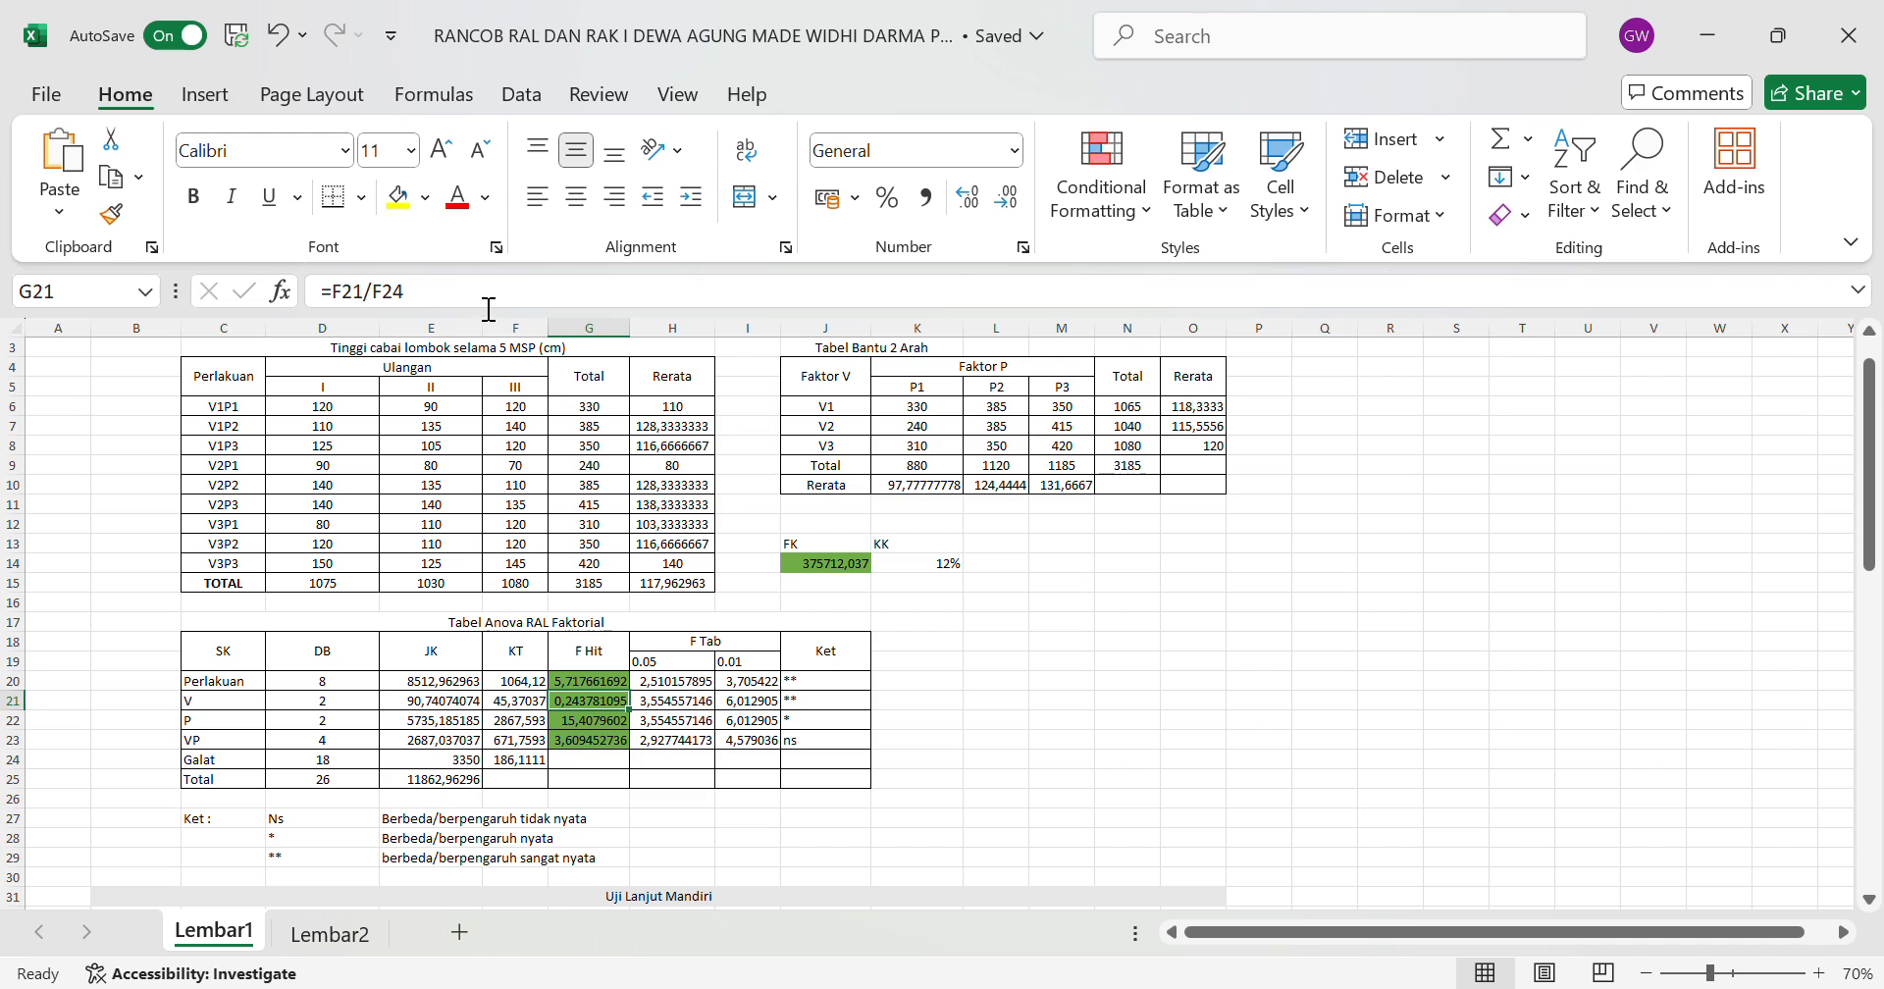
{"action": "left_click", "coordinate": [489, 309]}
{"action": "left_click", "coordinate": [568, 802]}
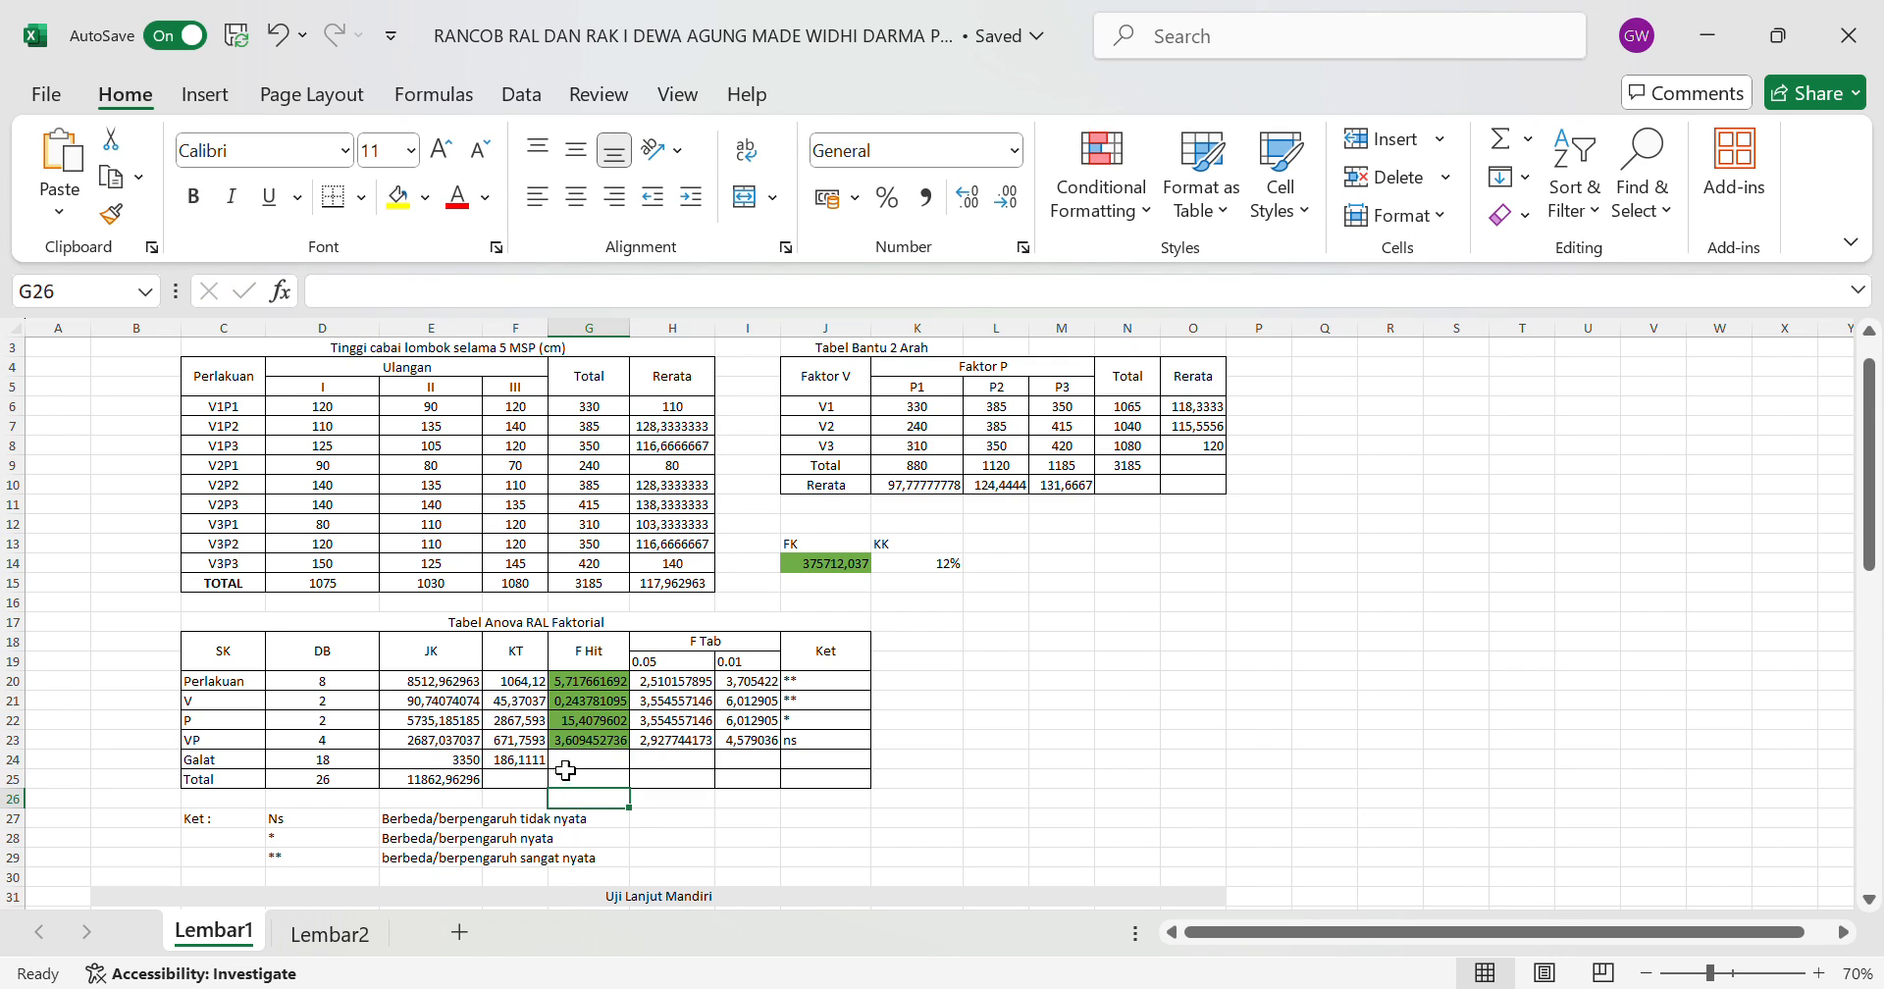
{"action": "left_click", "coordinate": [592, 702]}
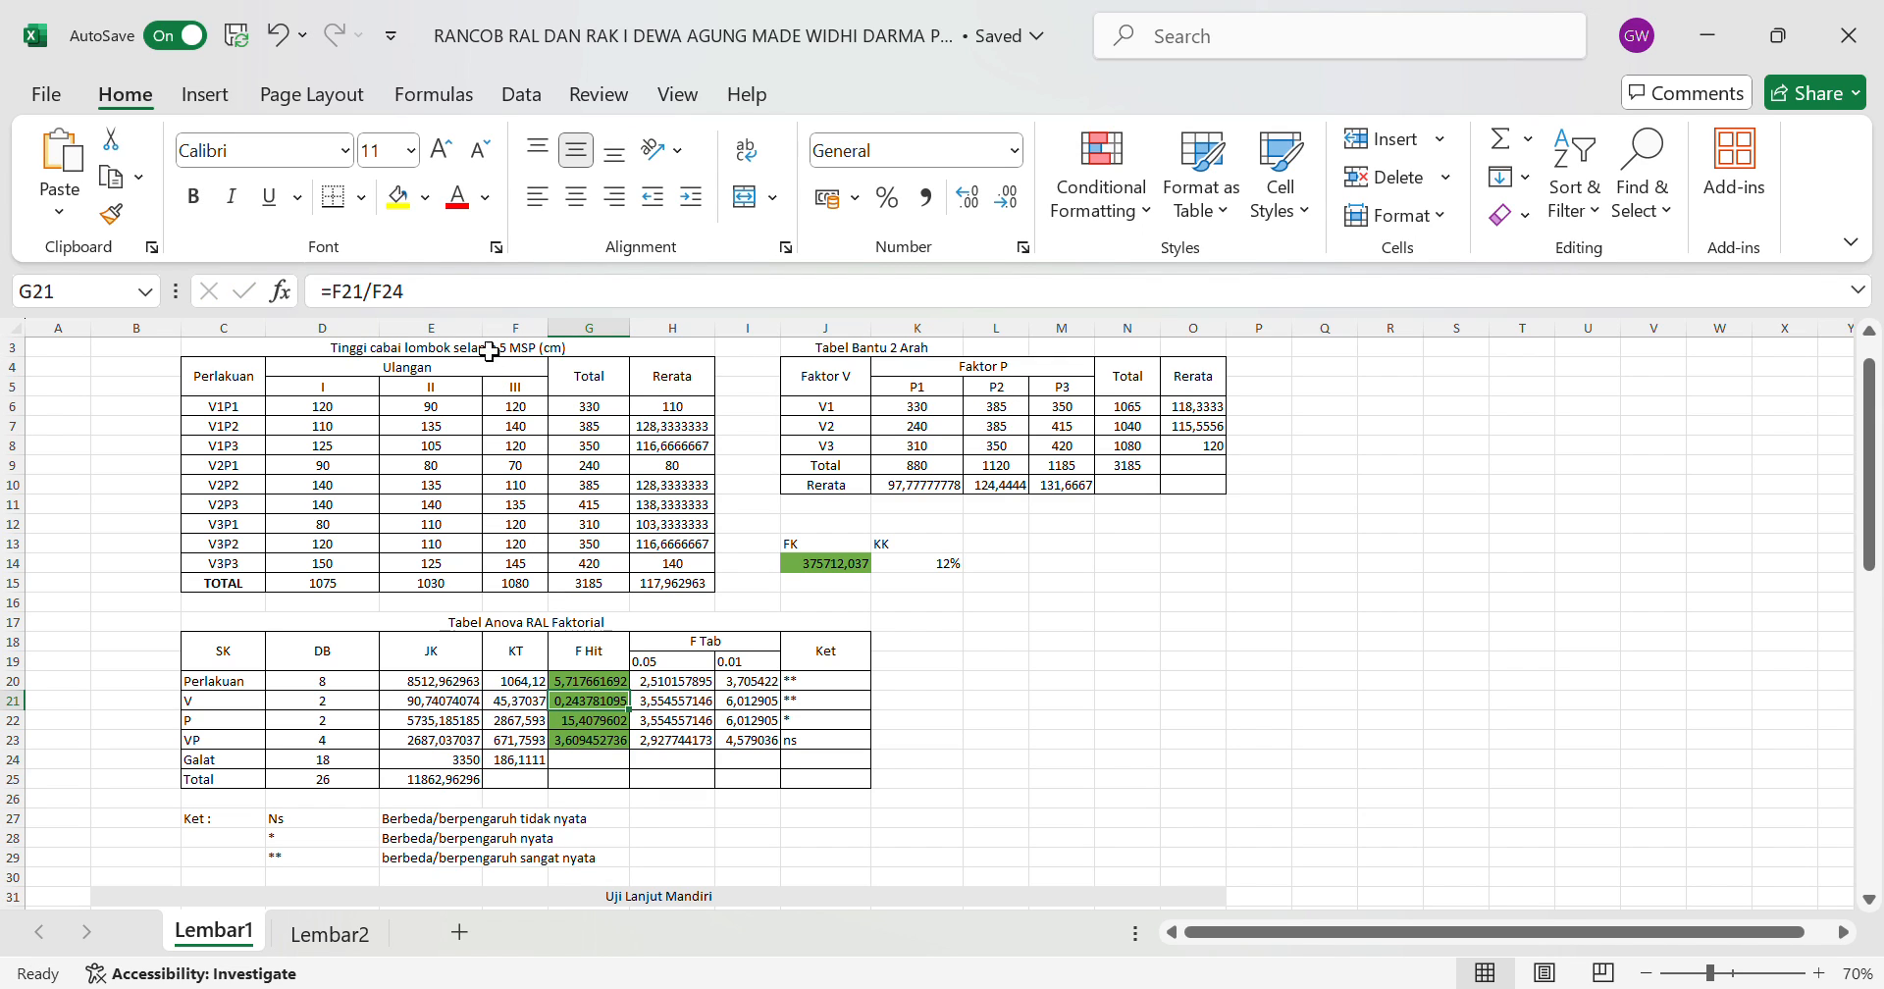
{"action": "left_click", "coordinate": [509, 294]}
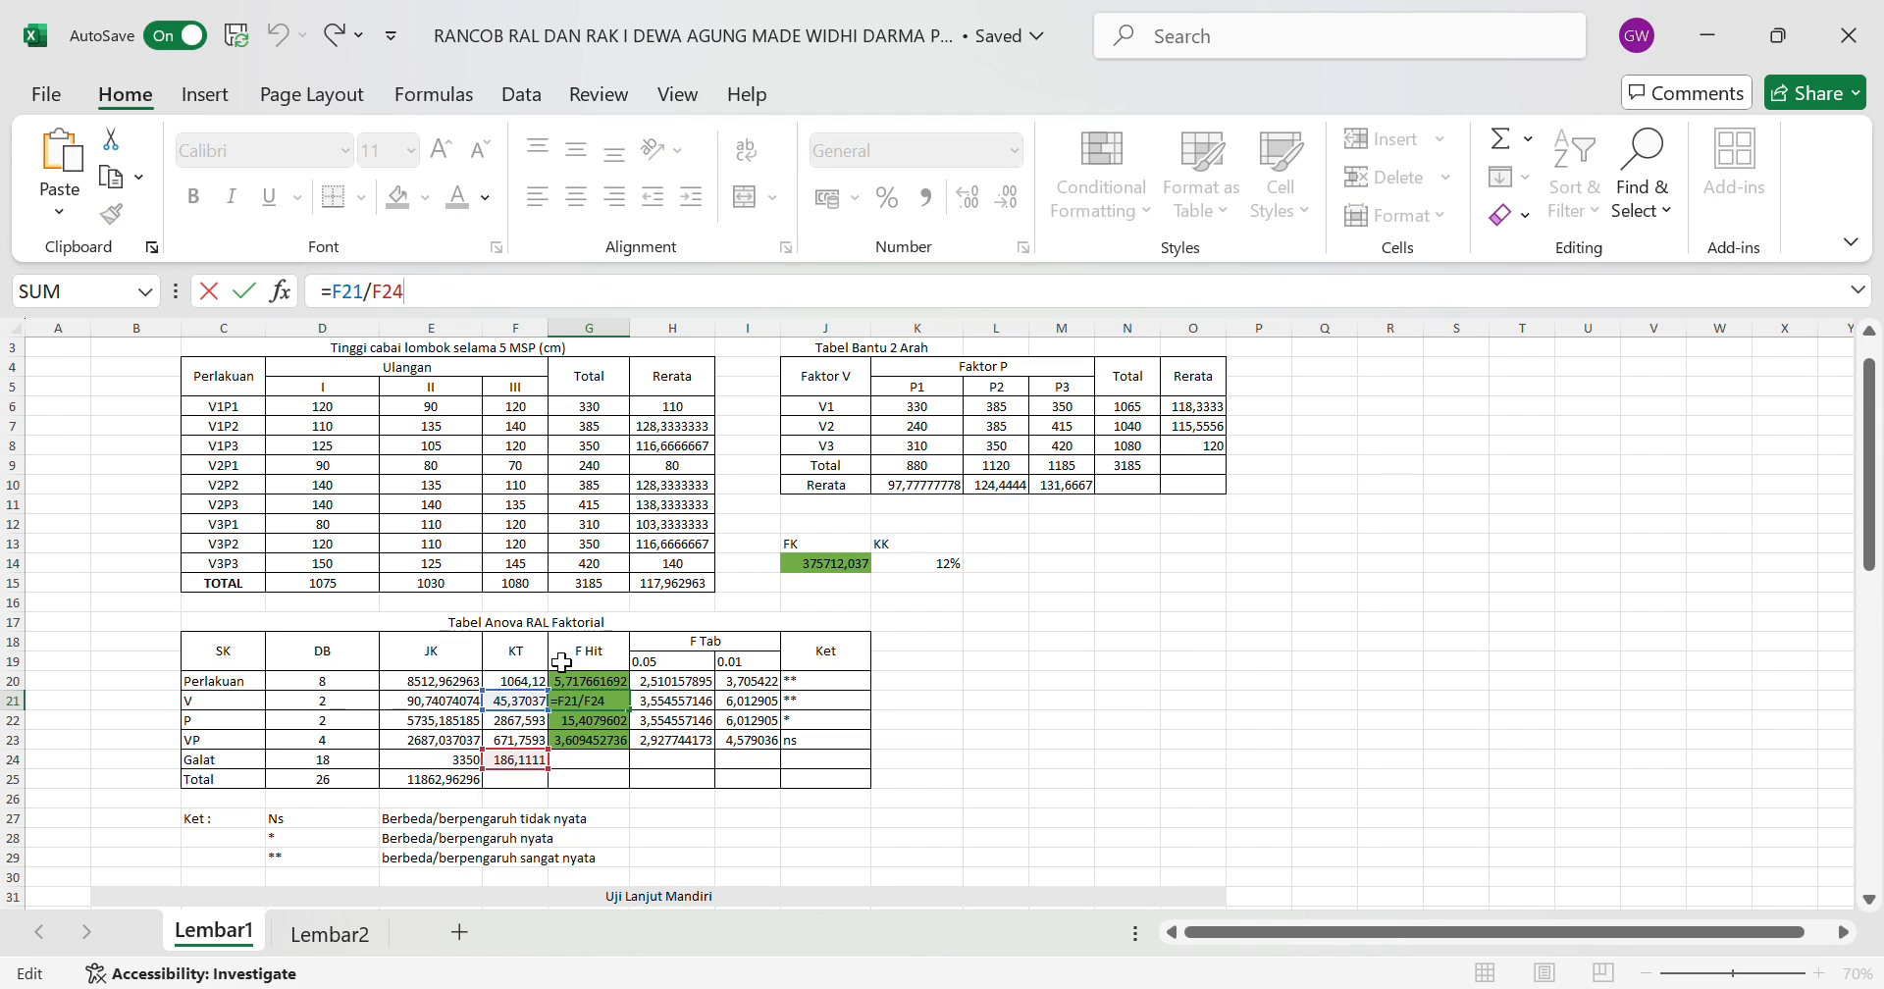
{"action": "key", "text": "Return"}
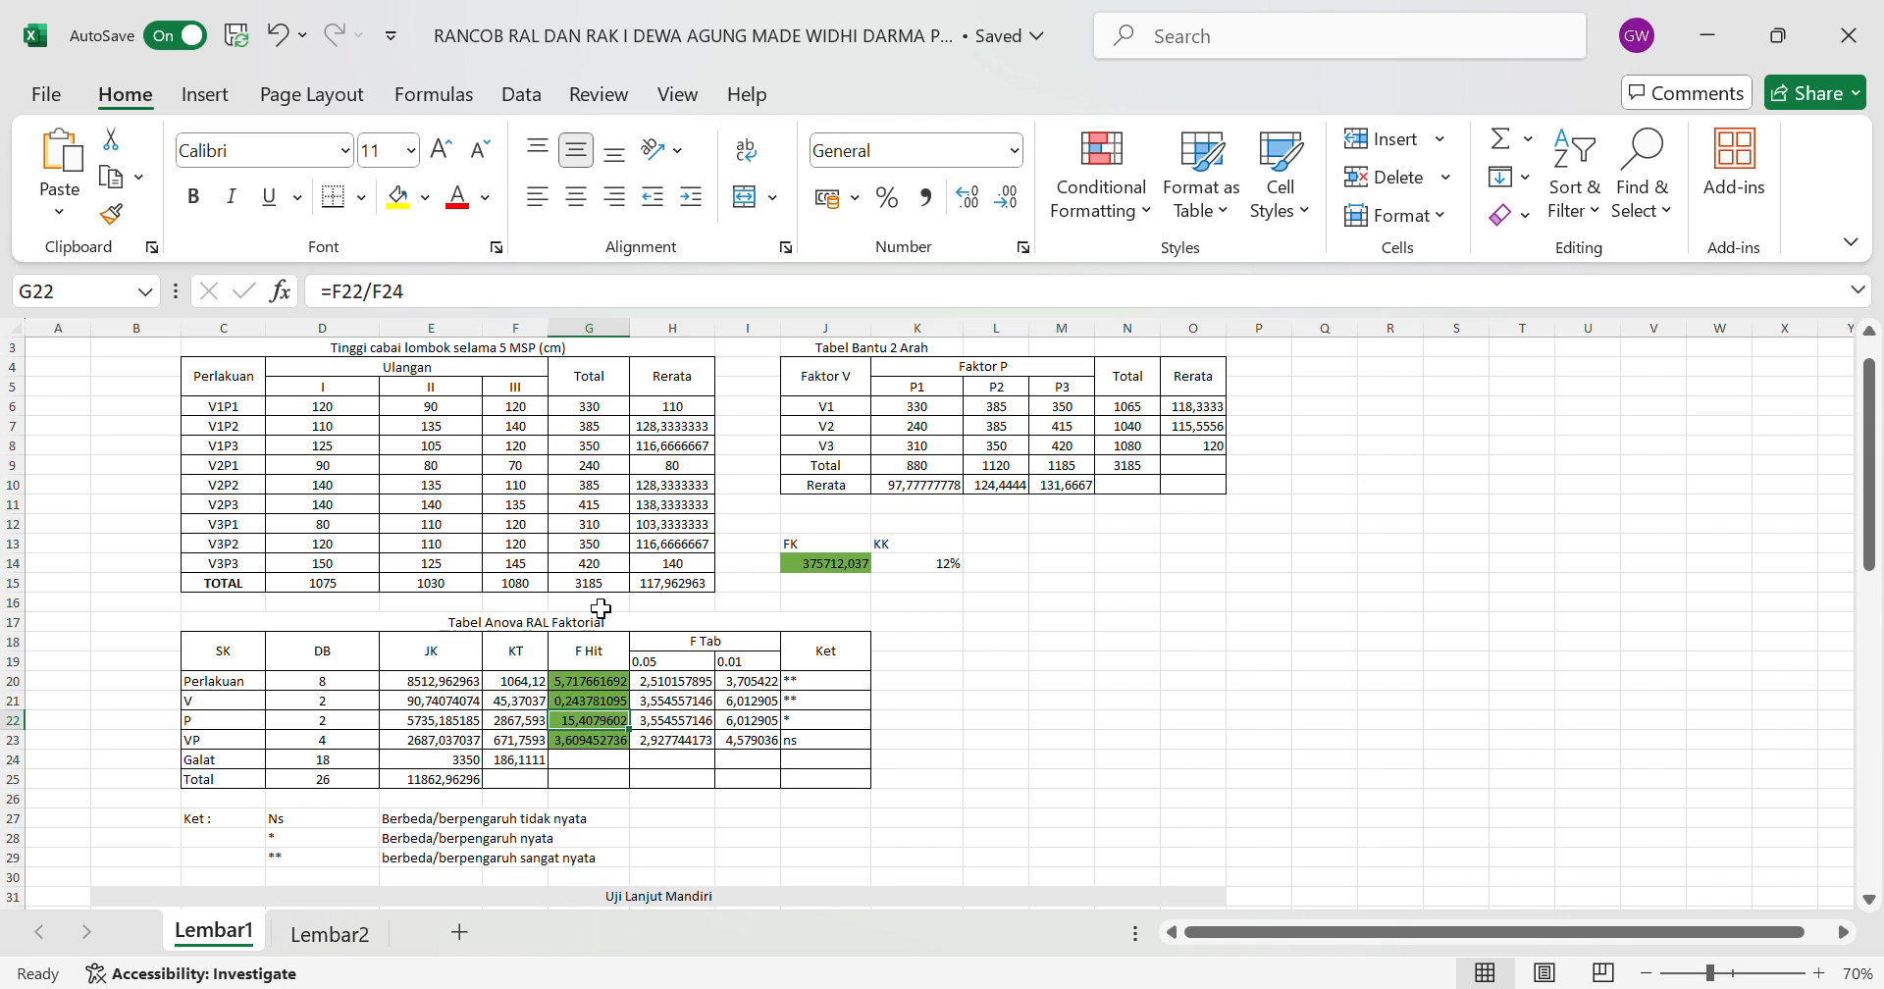
Examine the F Tab 0.05 formula for Perlakuan in H20 and the DB cells it refers to.
{"action": "left_click", "coordinate": [686, 687]}
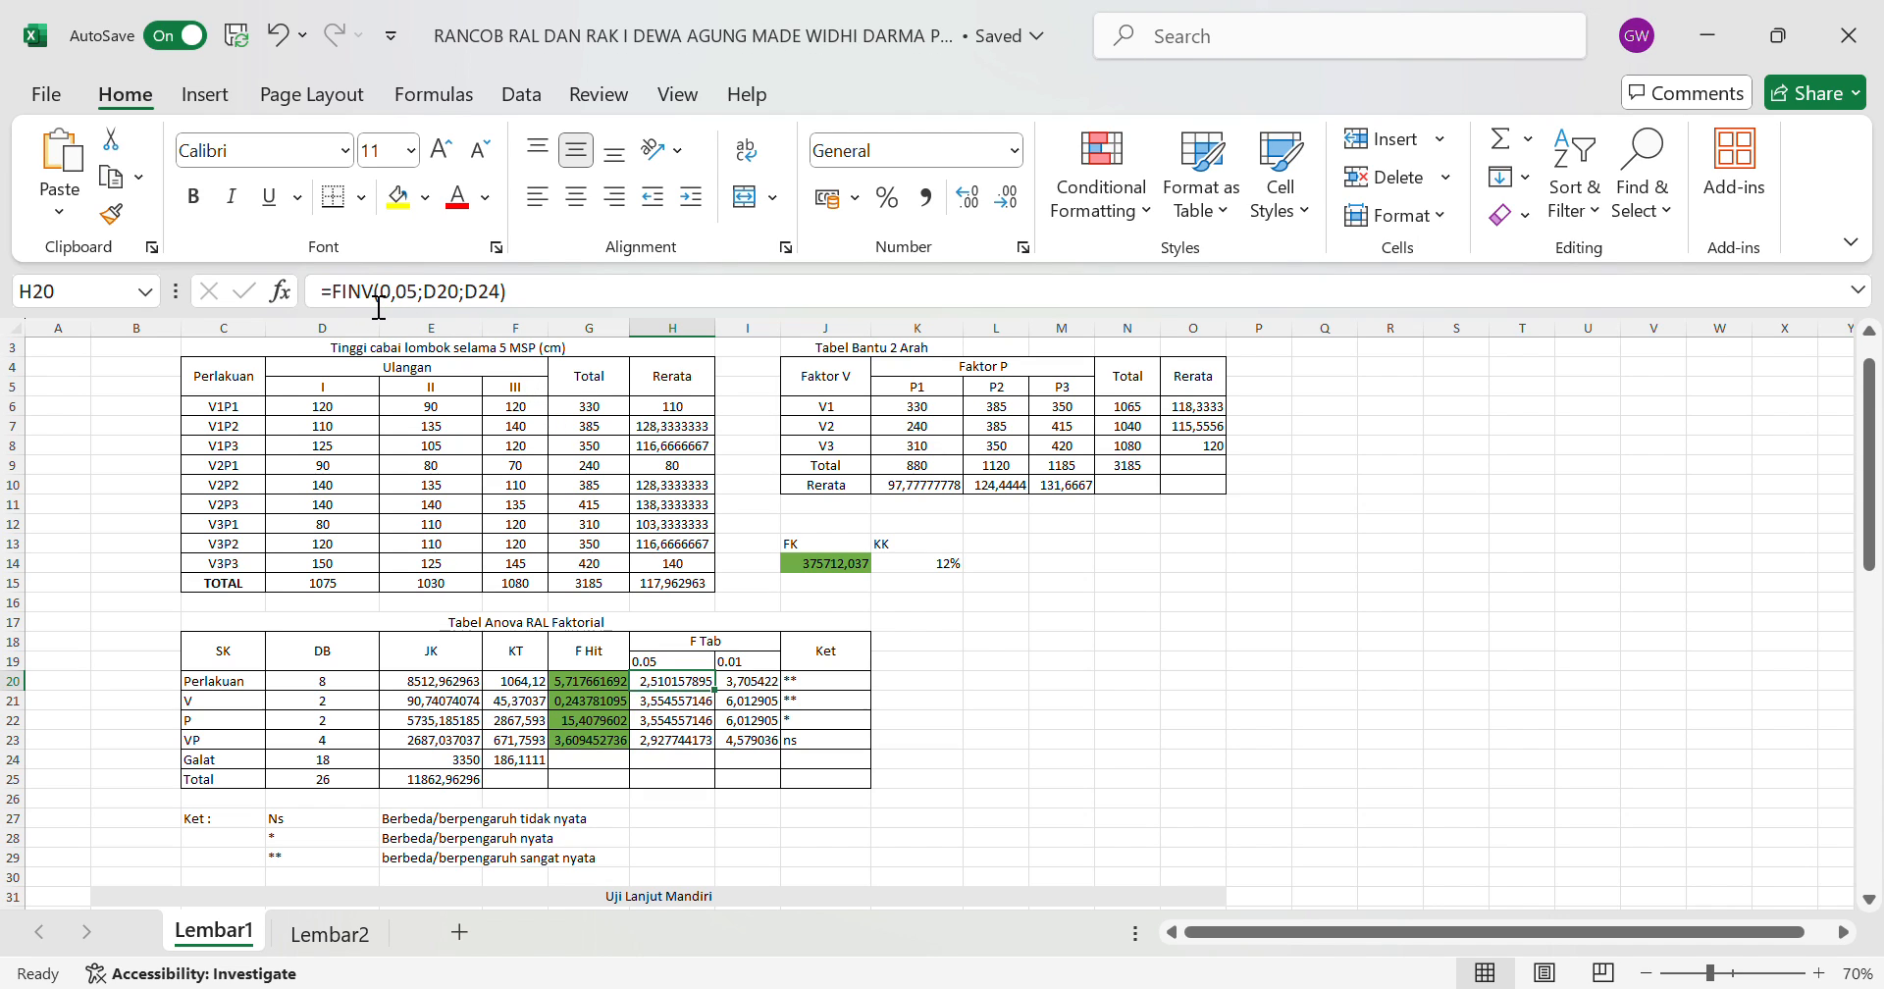
{"action": "left_click", "coordinate": [702, 668]}
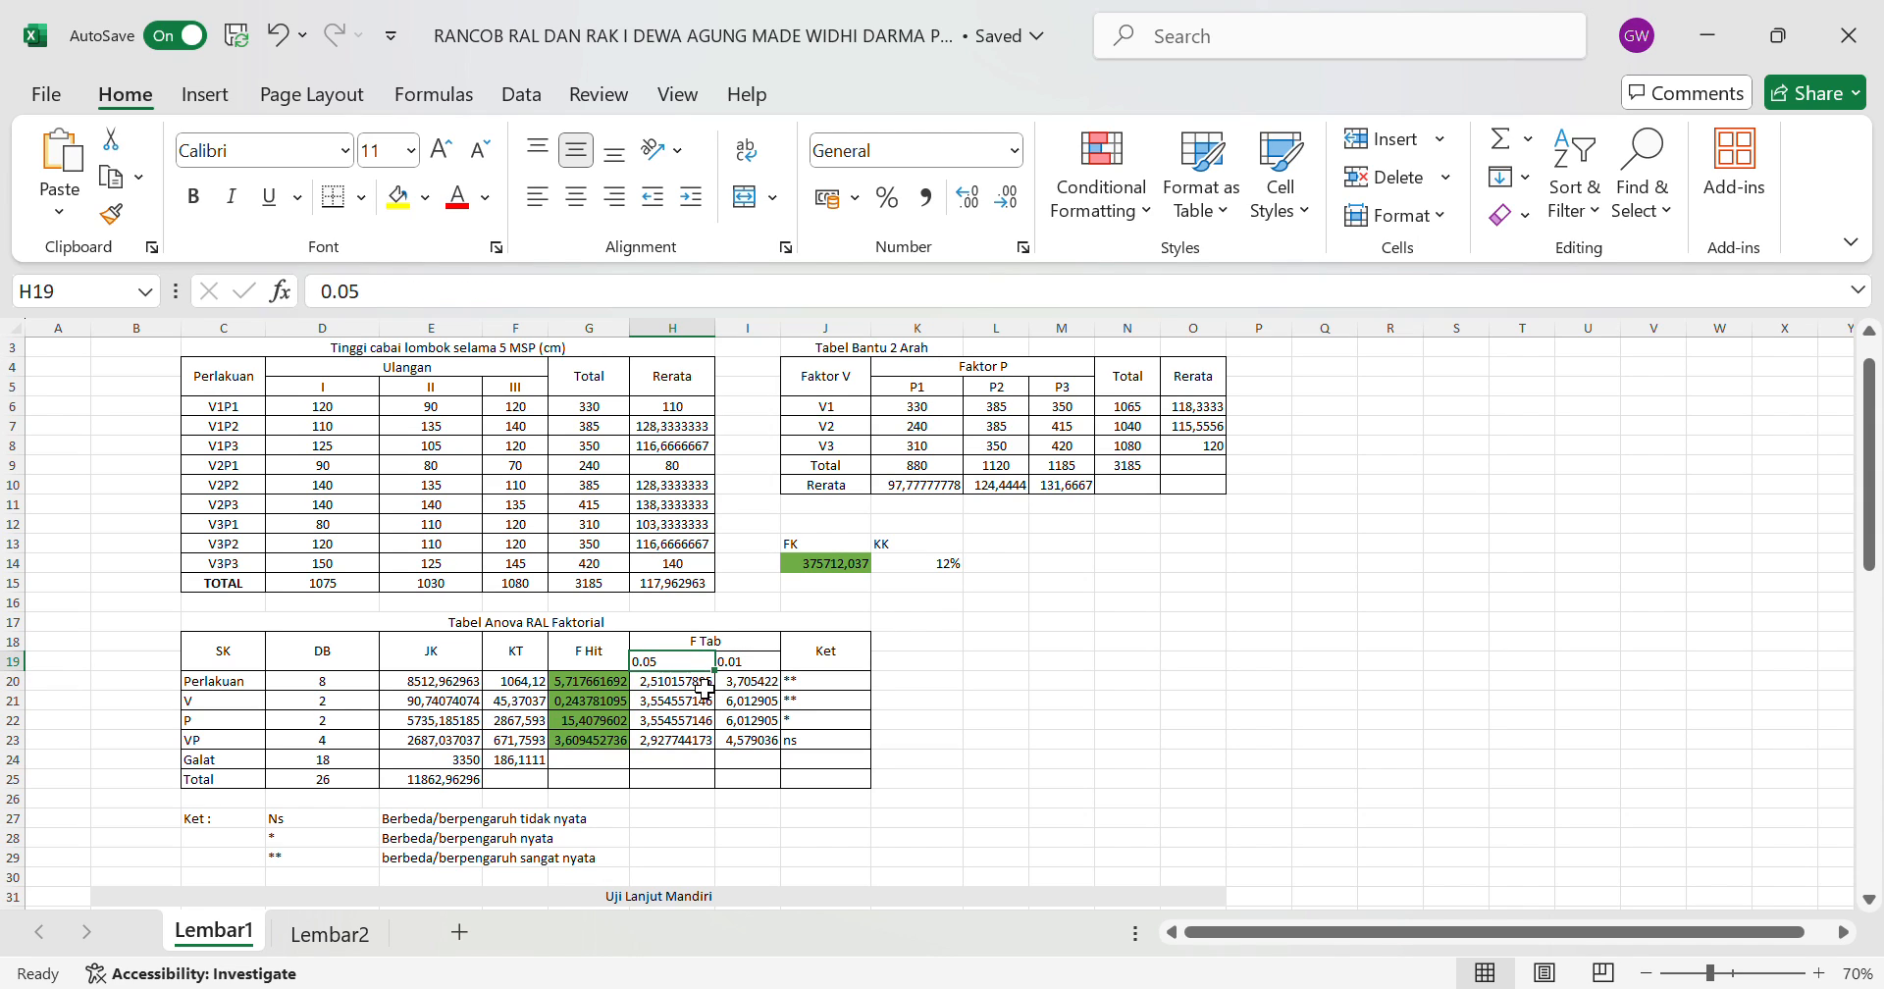
{"action": "left_click", "coordinate": [703, 689]}
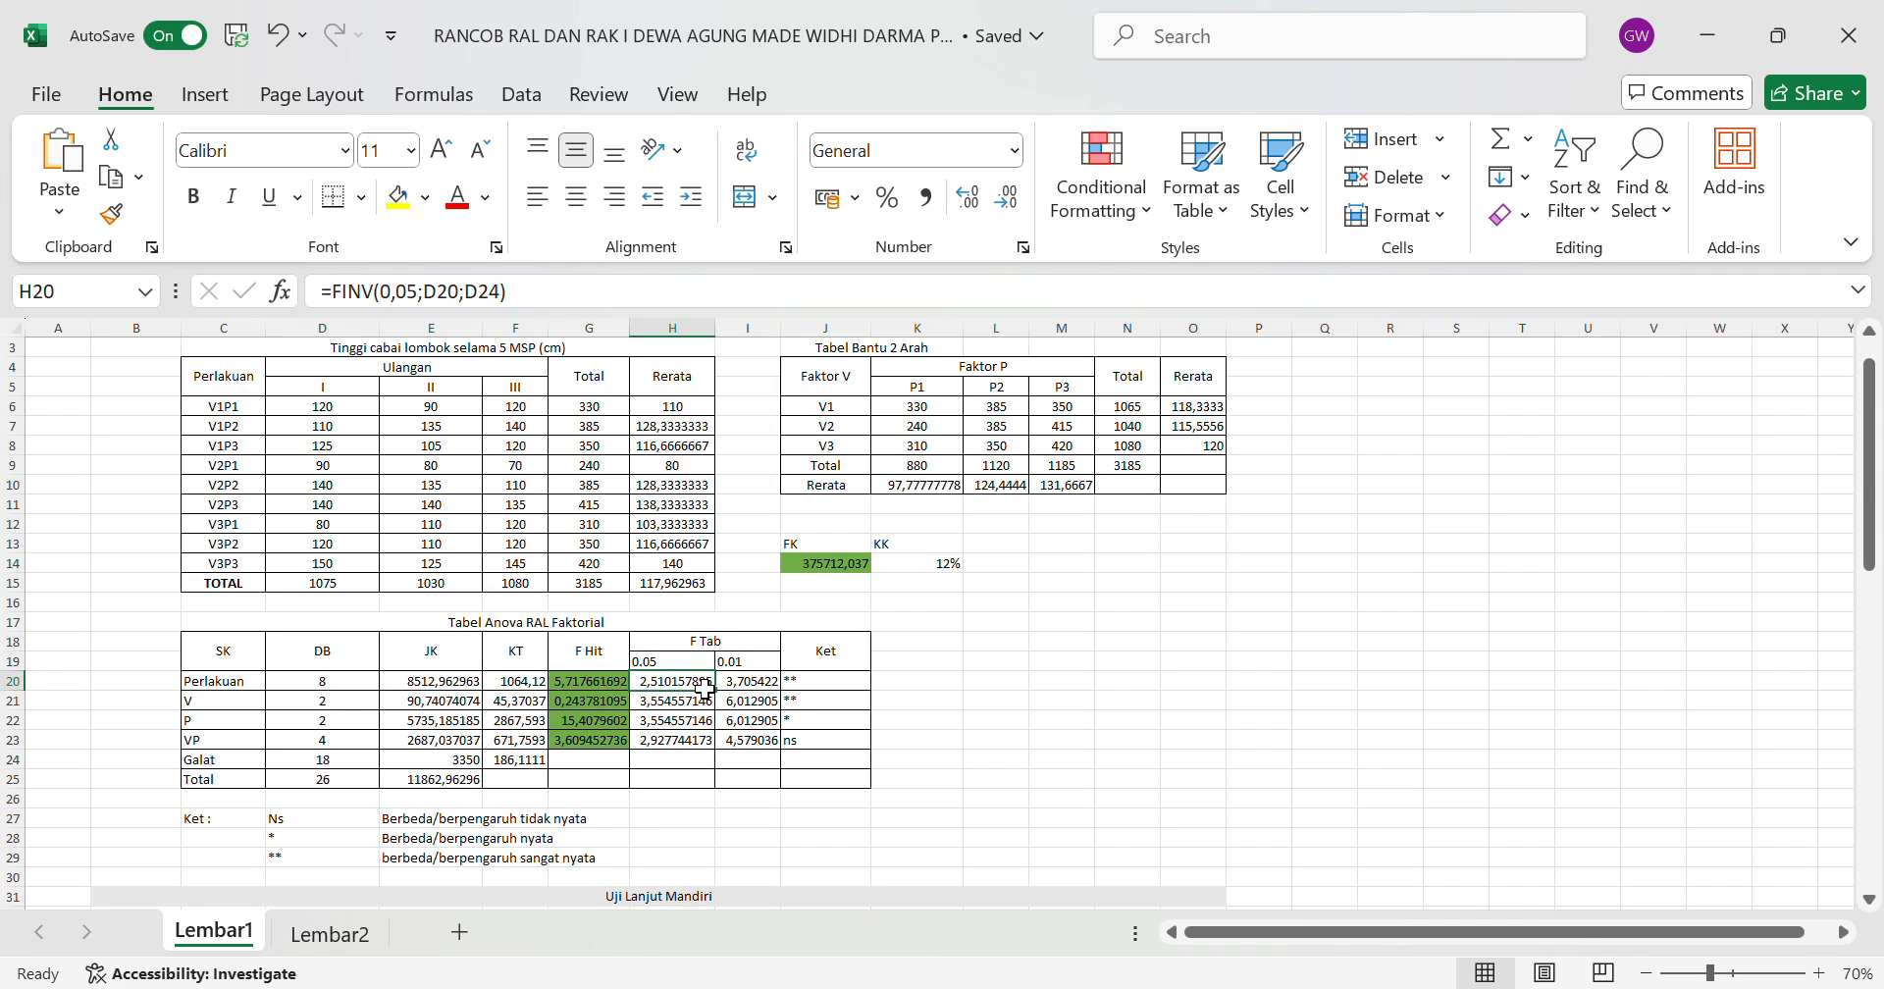
{"action": "left_click", "coordinate": [574, 303]}
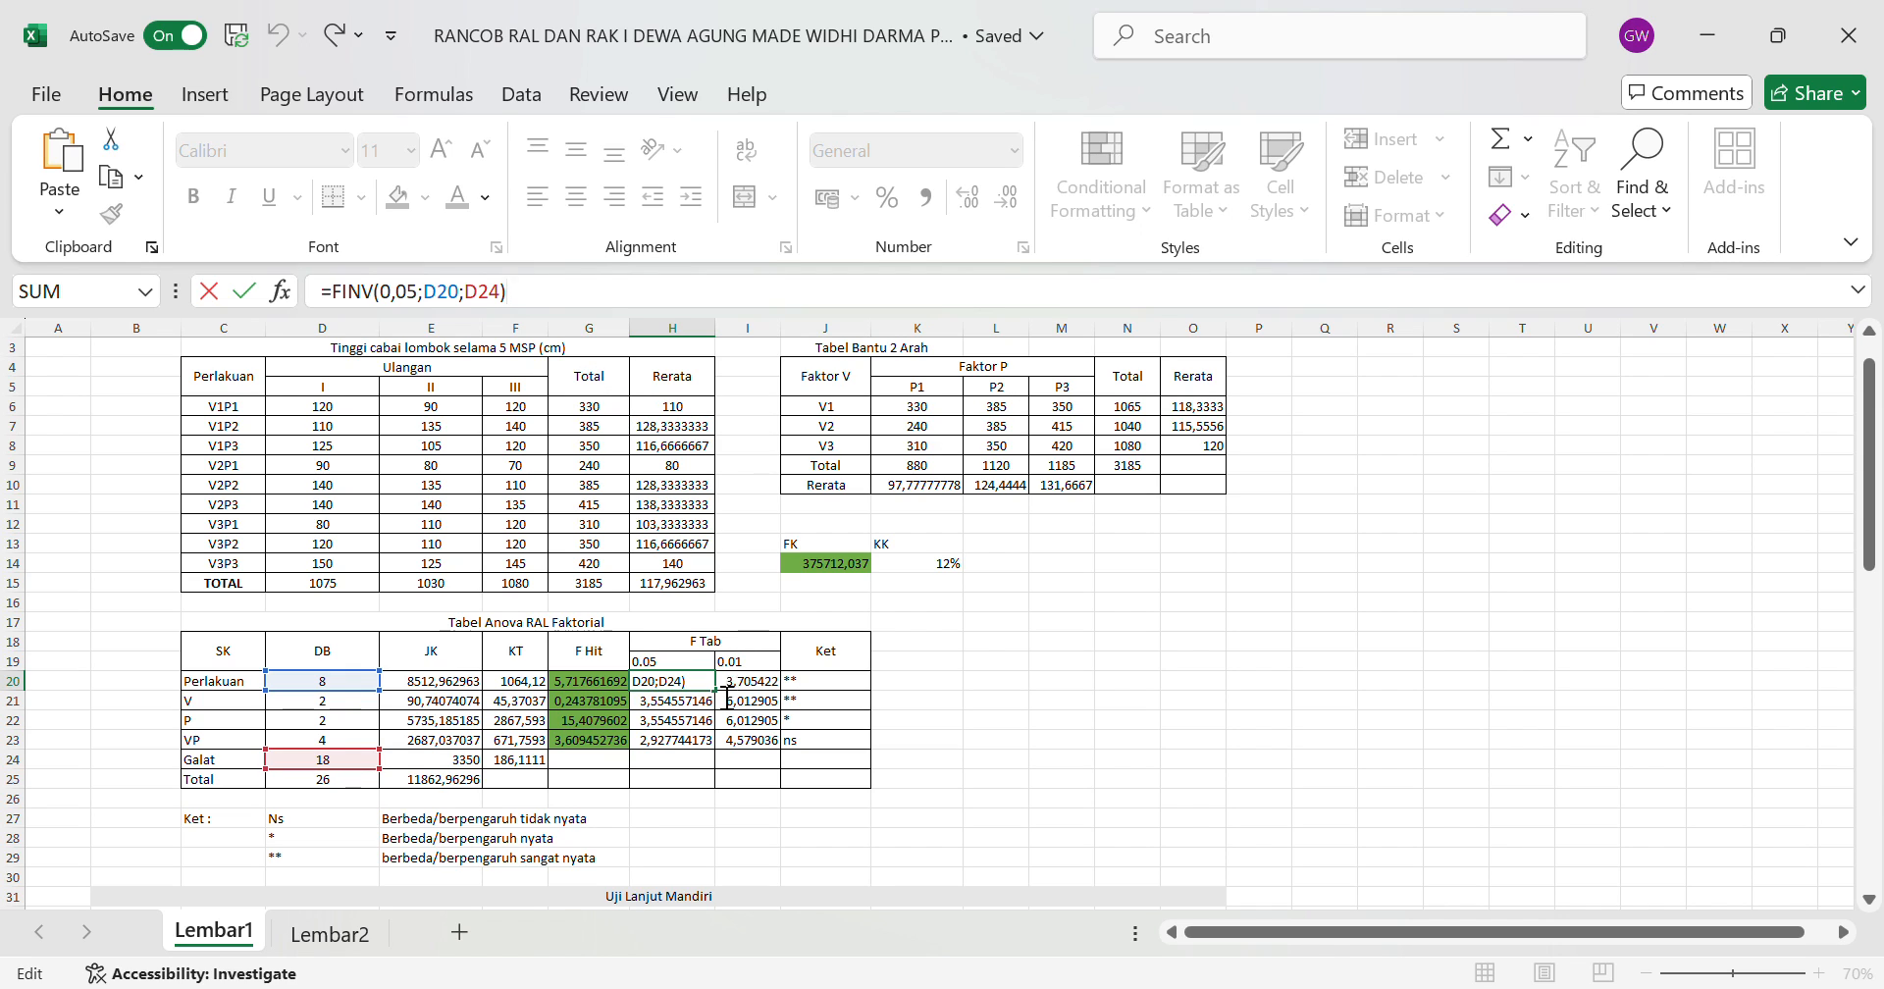
Examine the F Tab 0.05 formulas for V, P and VP in H21 to H23 and the DB cells they refer to.
{"action": "key", "text": "Return"}
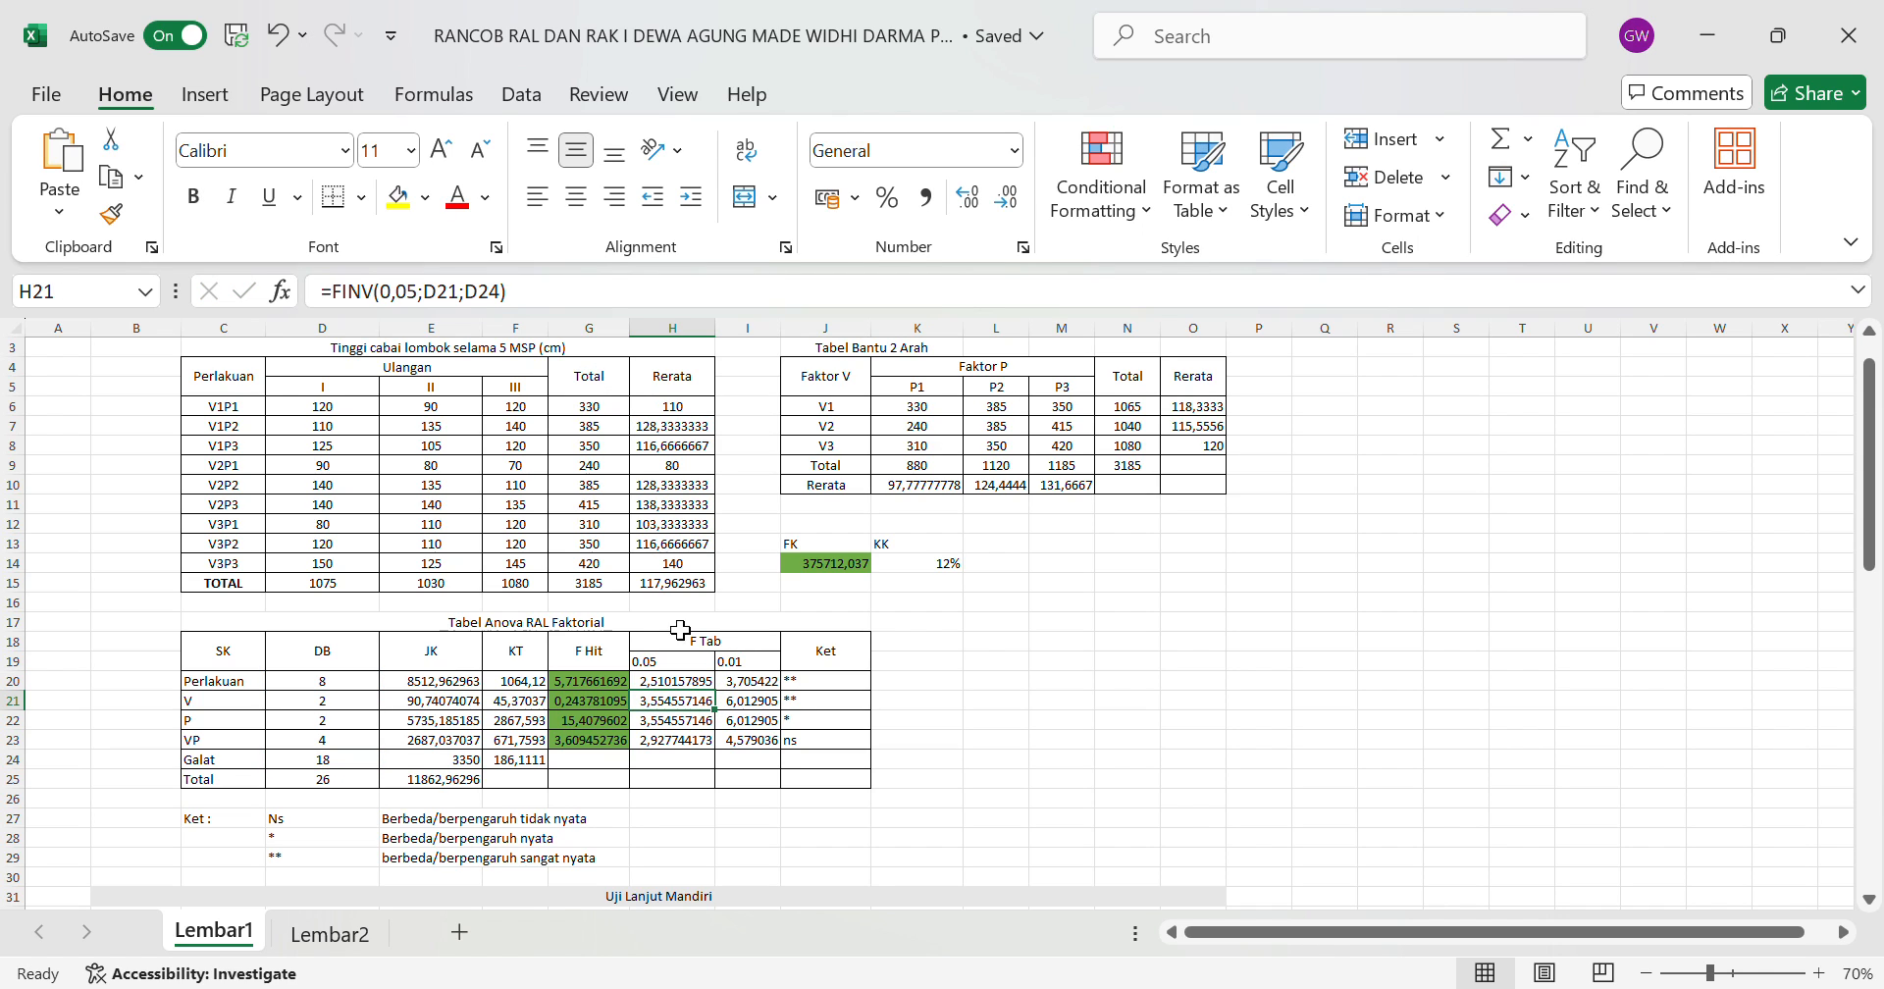
{"action": "left_click", "coordinate": [606, 302]}
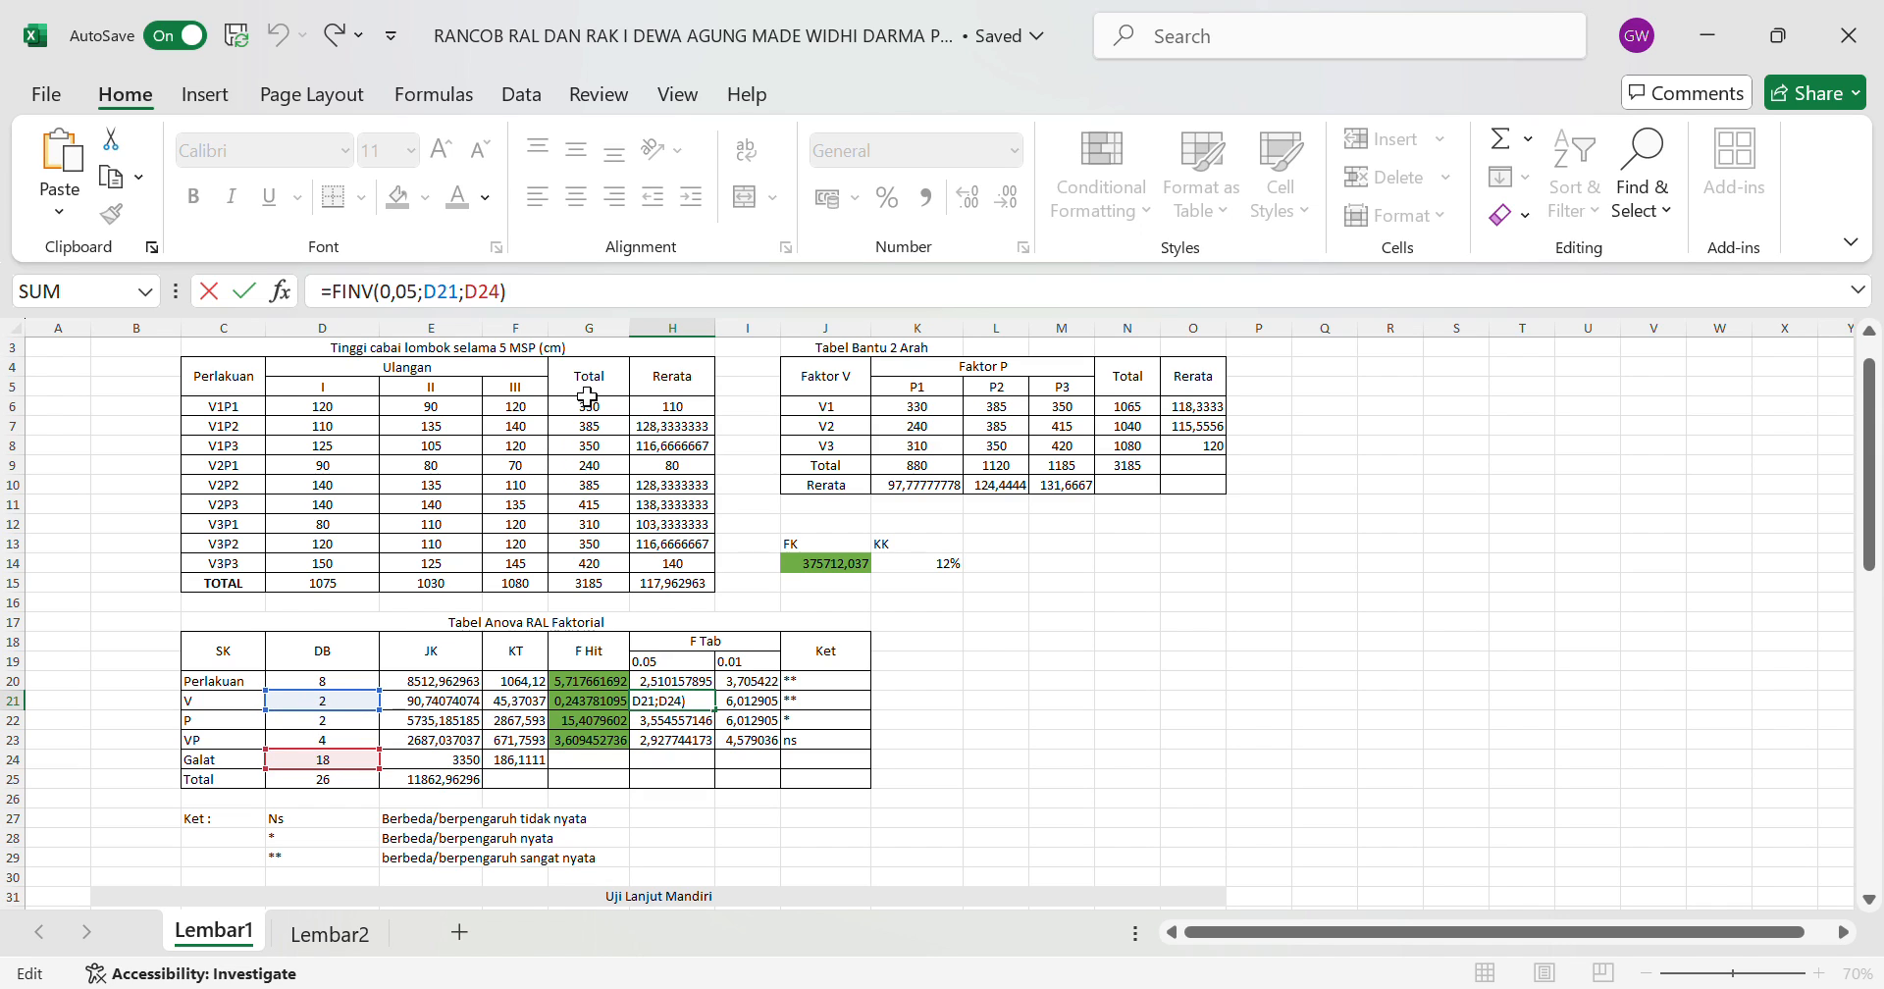
{"action": "key", "text": "Return"}
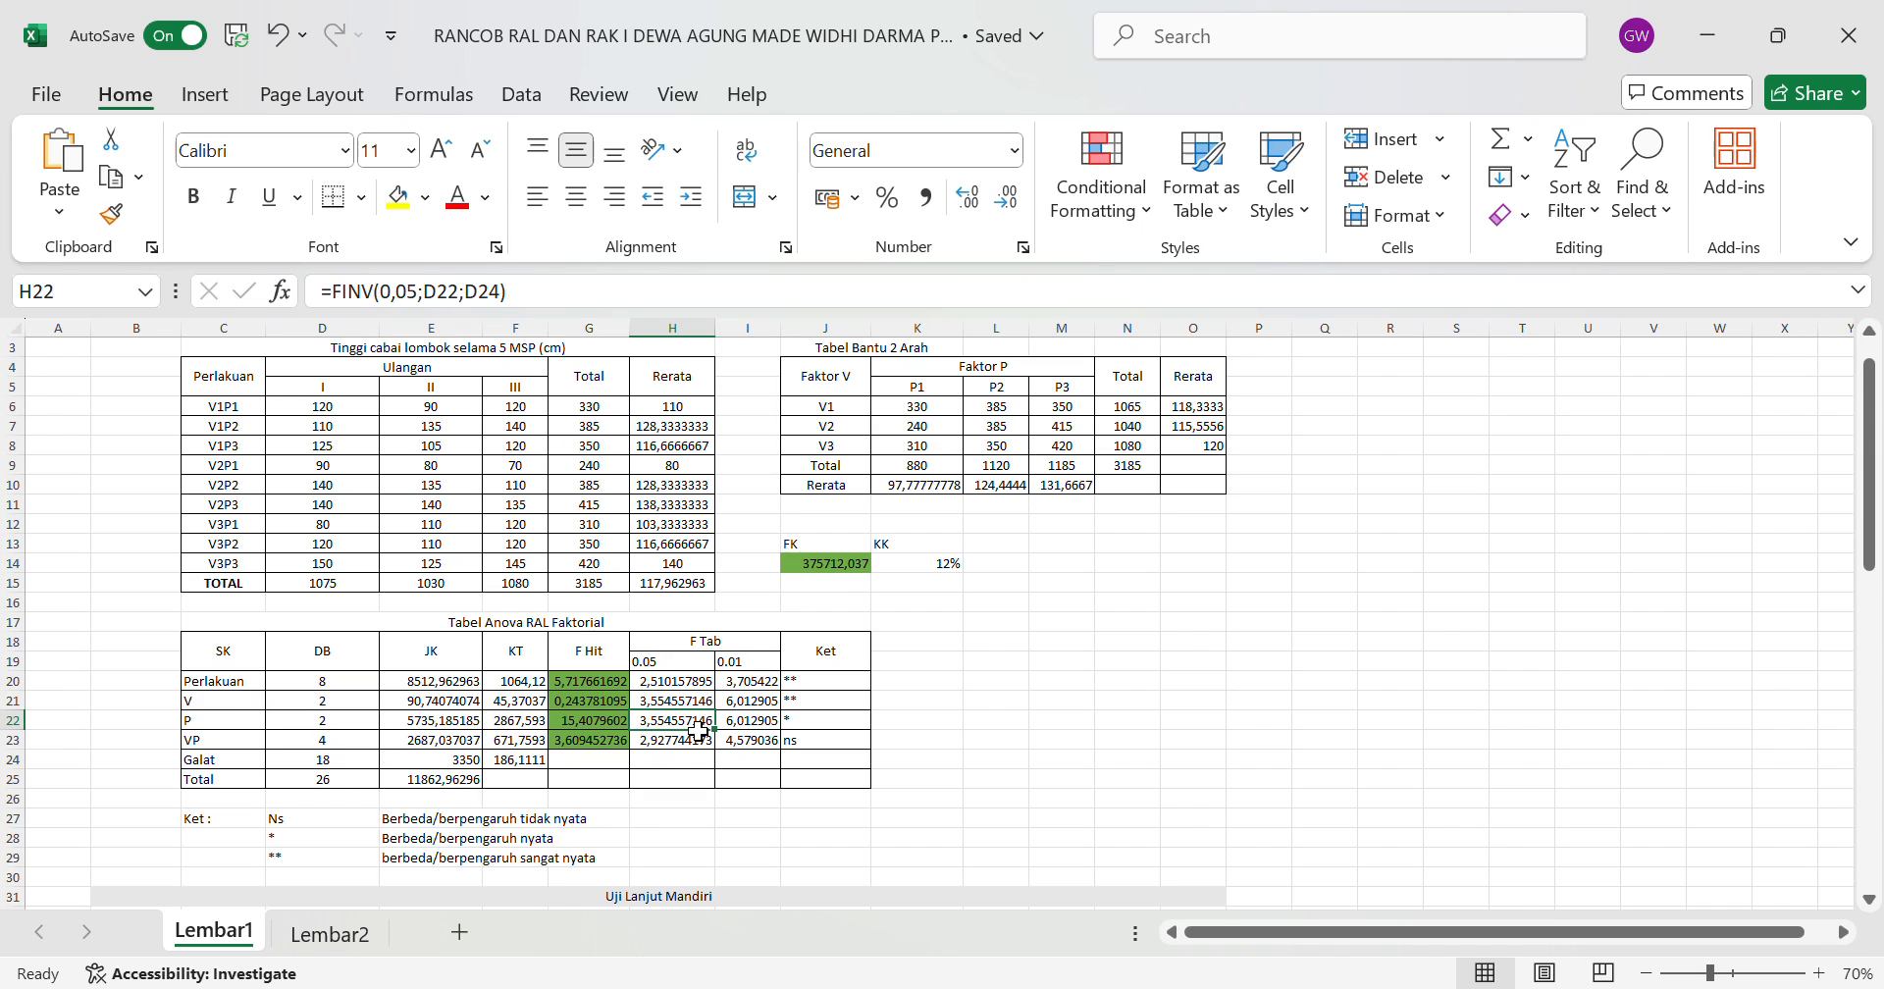
{"action": "left_click", "coordinate": [567, 304]}
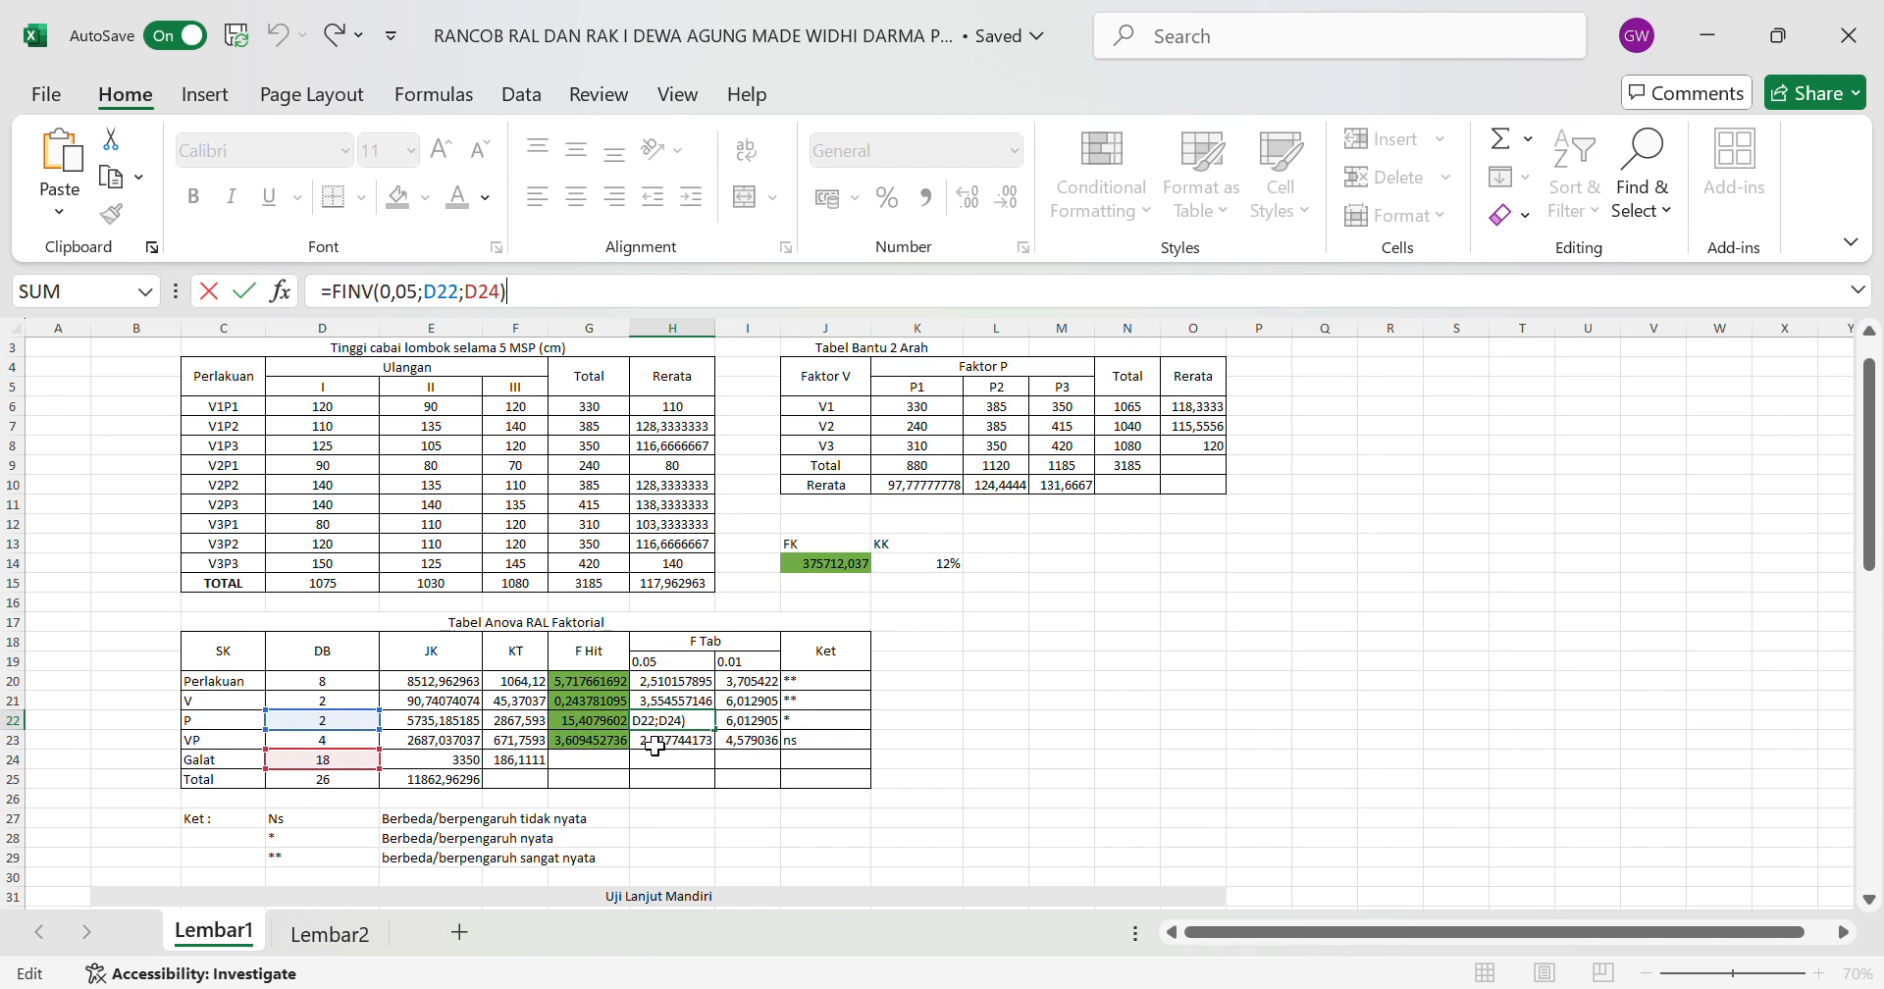
{"action": "key", "text": "Return"}
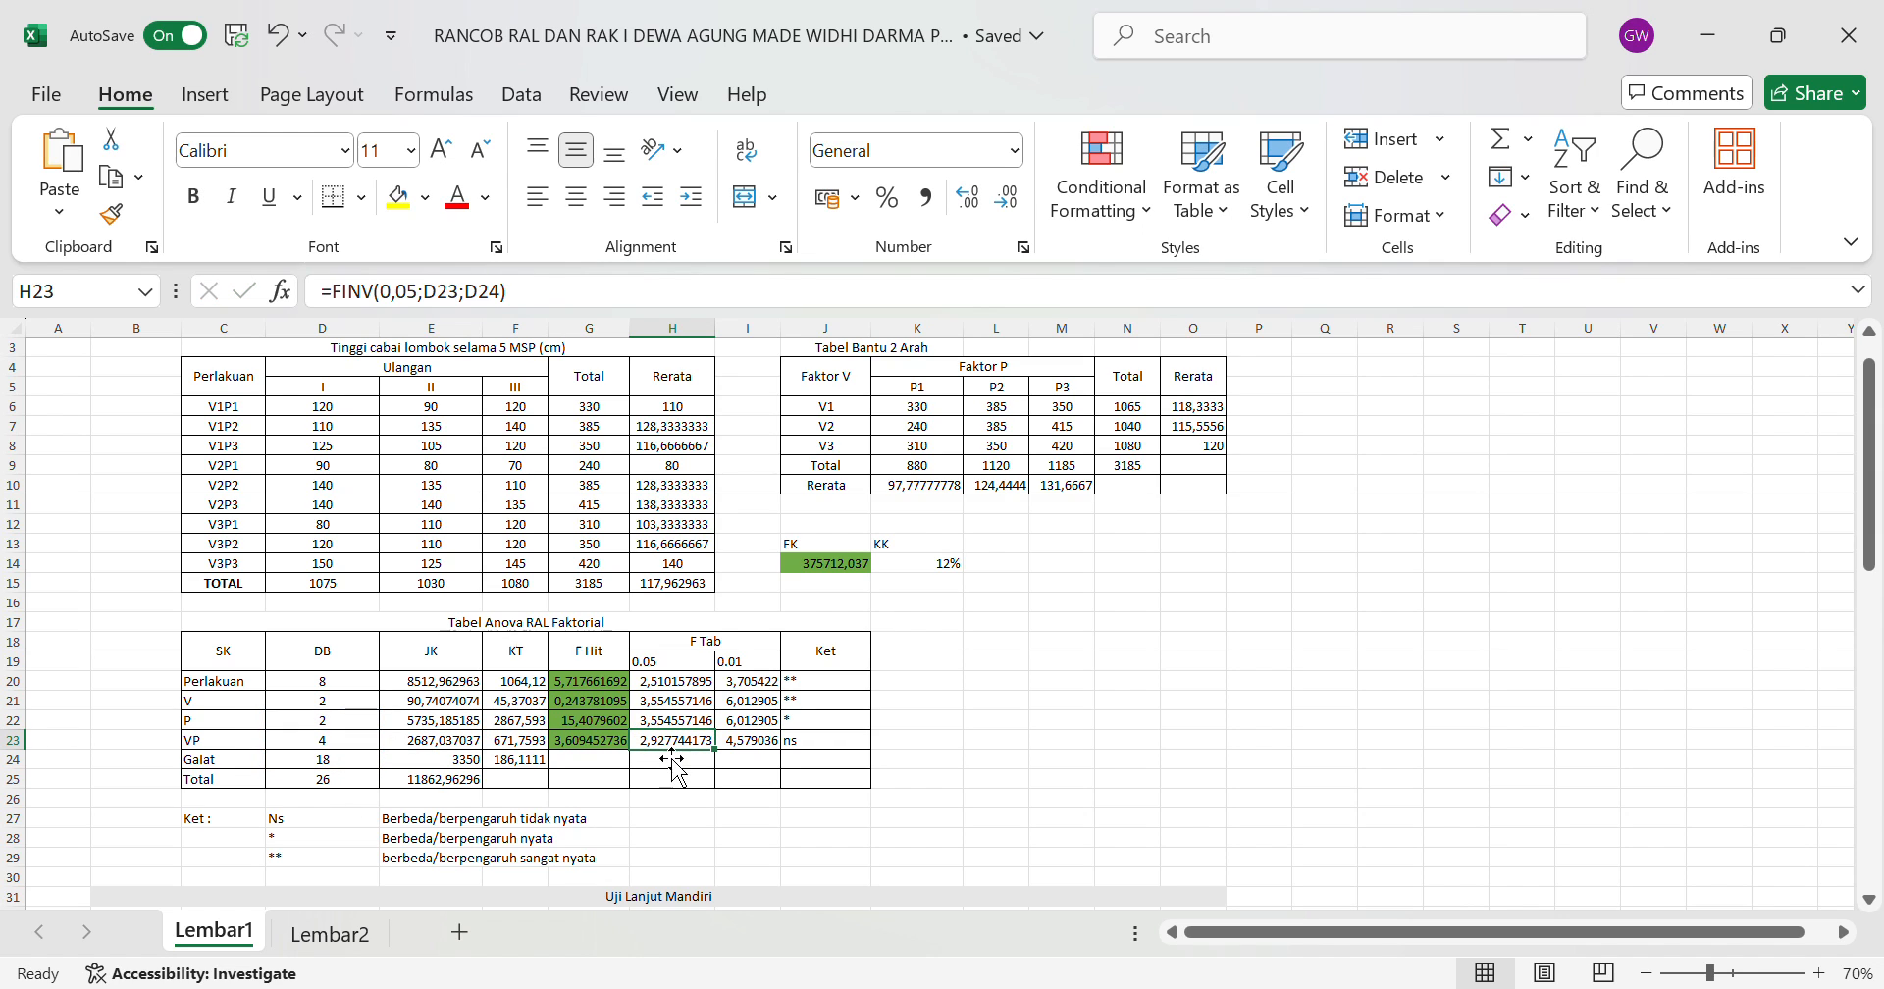
Examine the F Tab 0.01 formula for Perlakuan in I20 and the DB cell D20 it uses.
{"action": "left_click", "coordinate": [779, 690]}
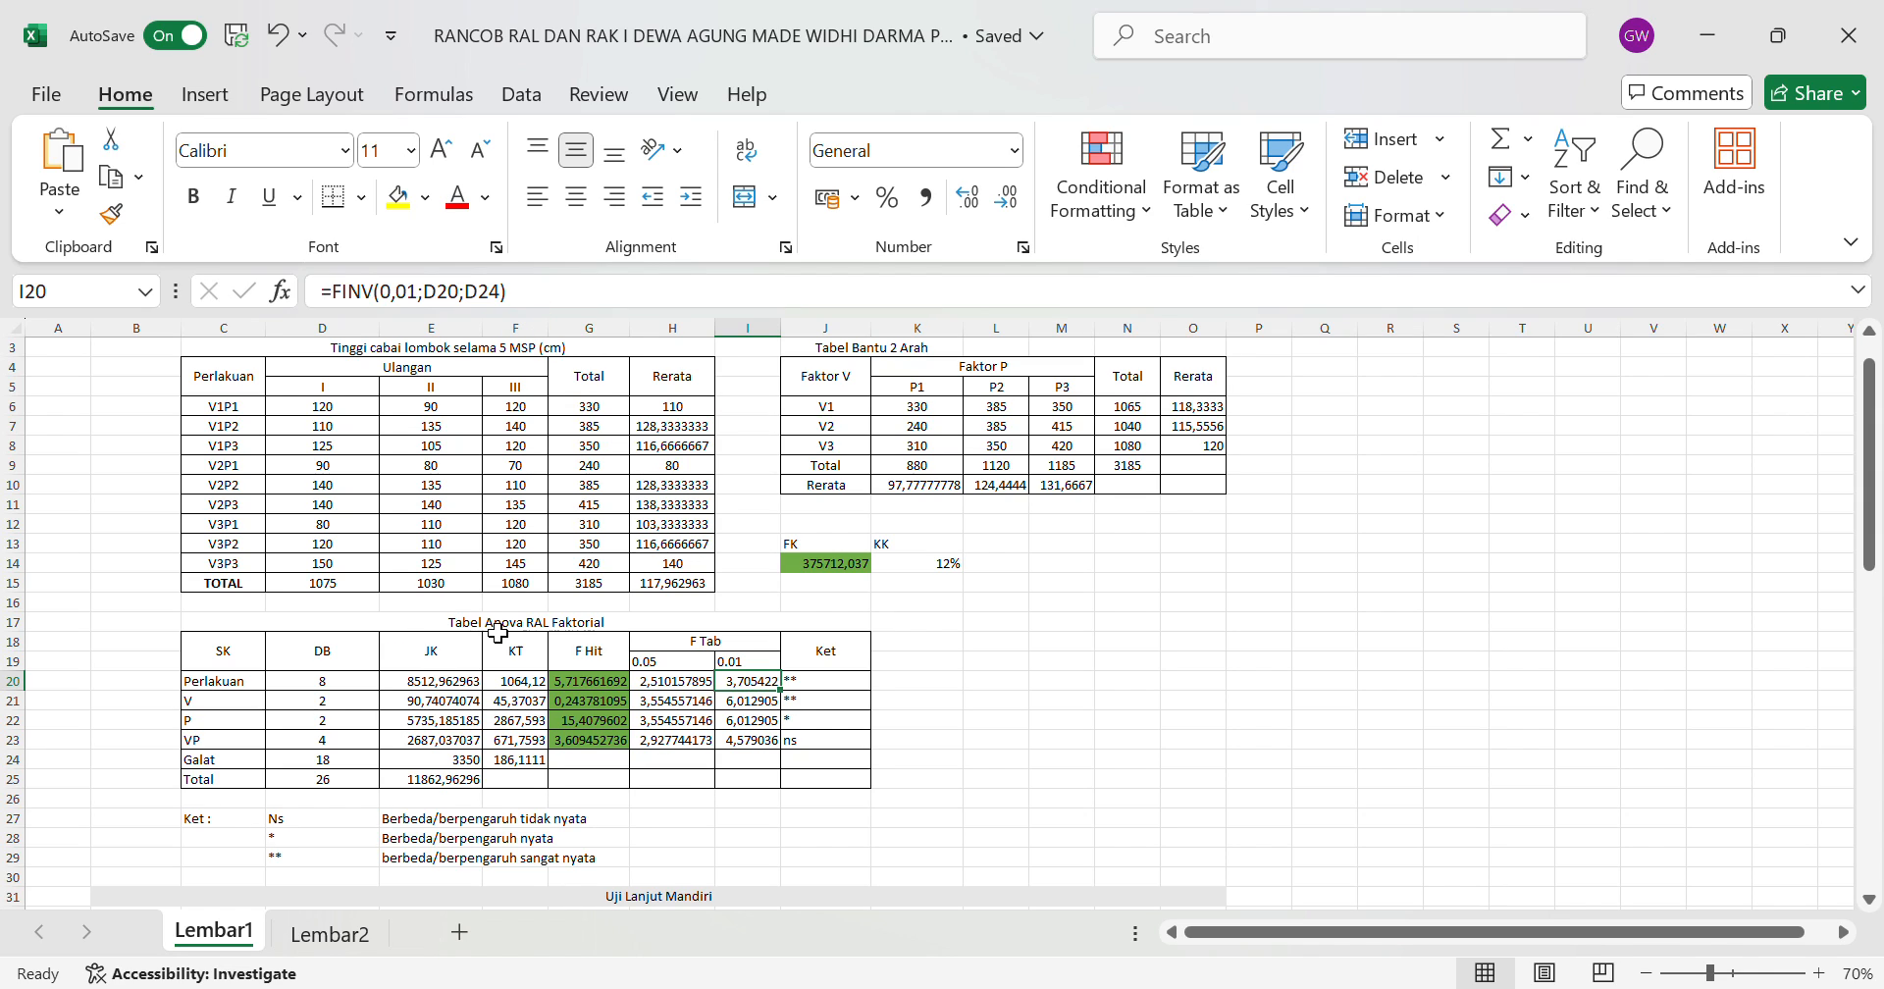
{"action": "left_click", "coordinate": [370, 686]}
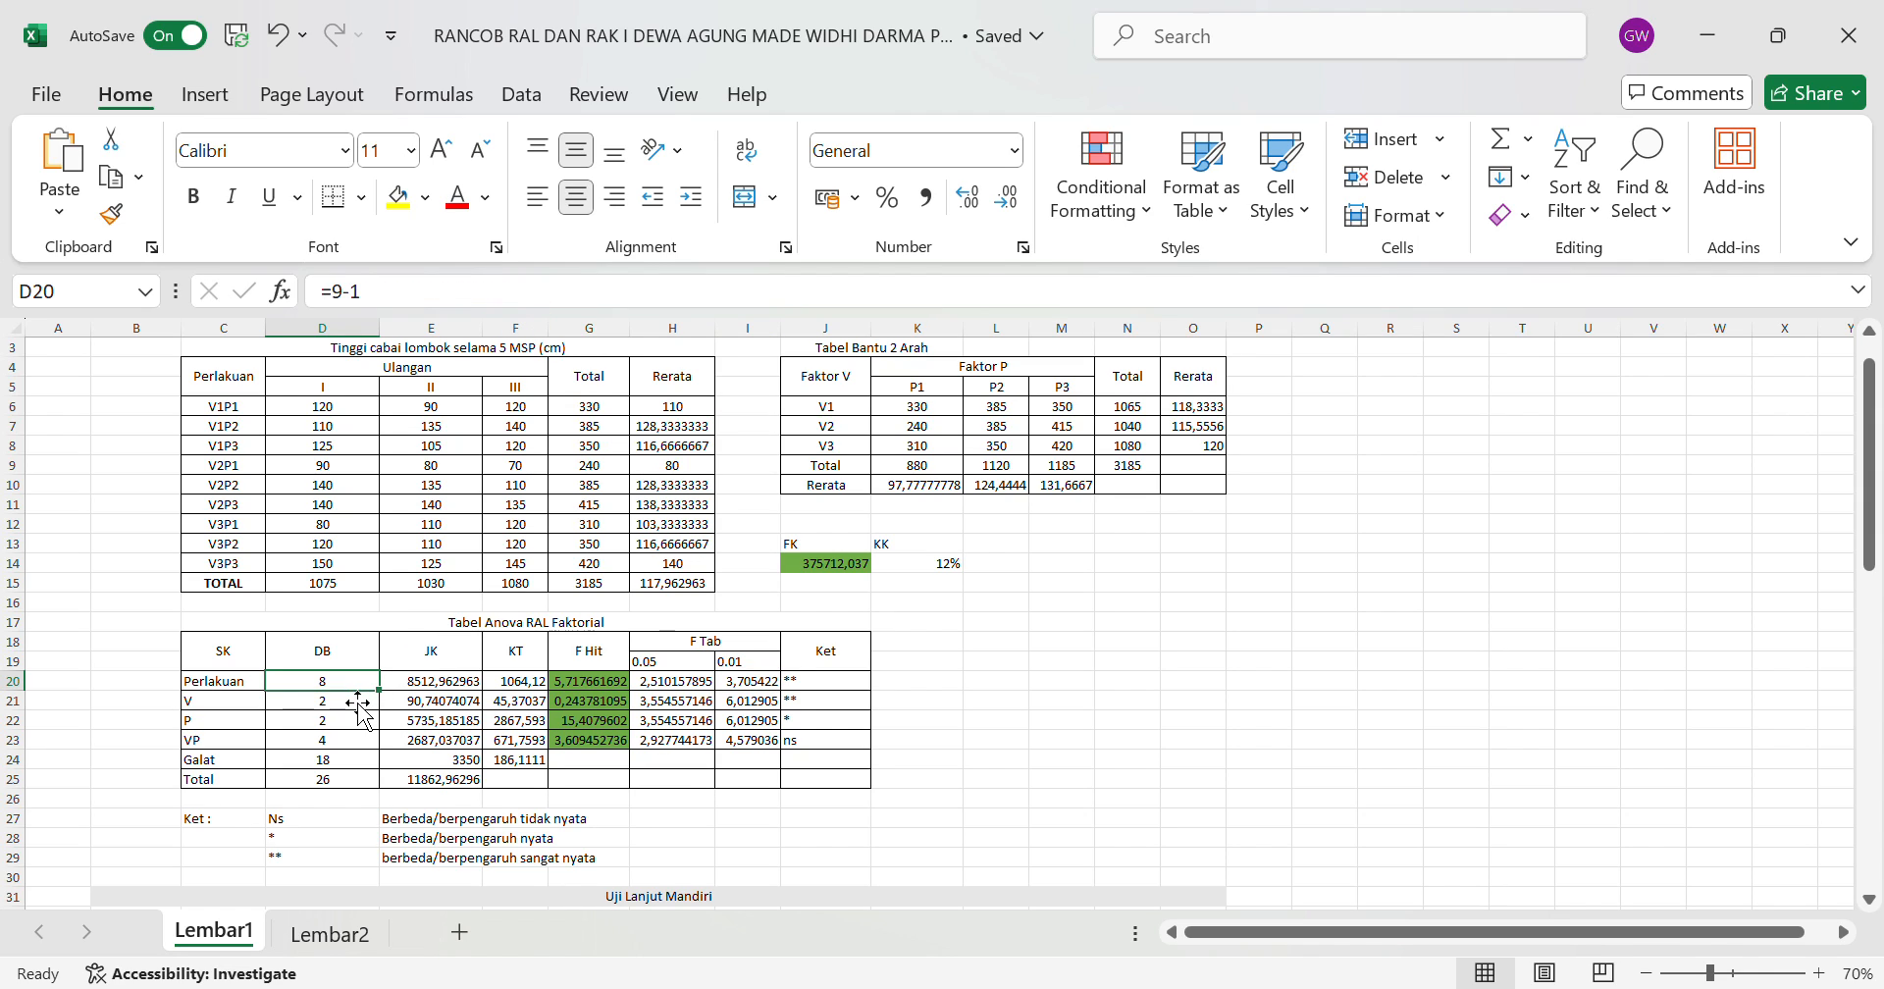
{"action": "left_click_drag", "start_coordinate": [738, 685], "coordinate": [461, 403]}
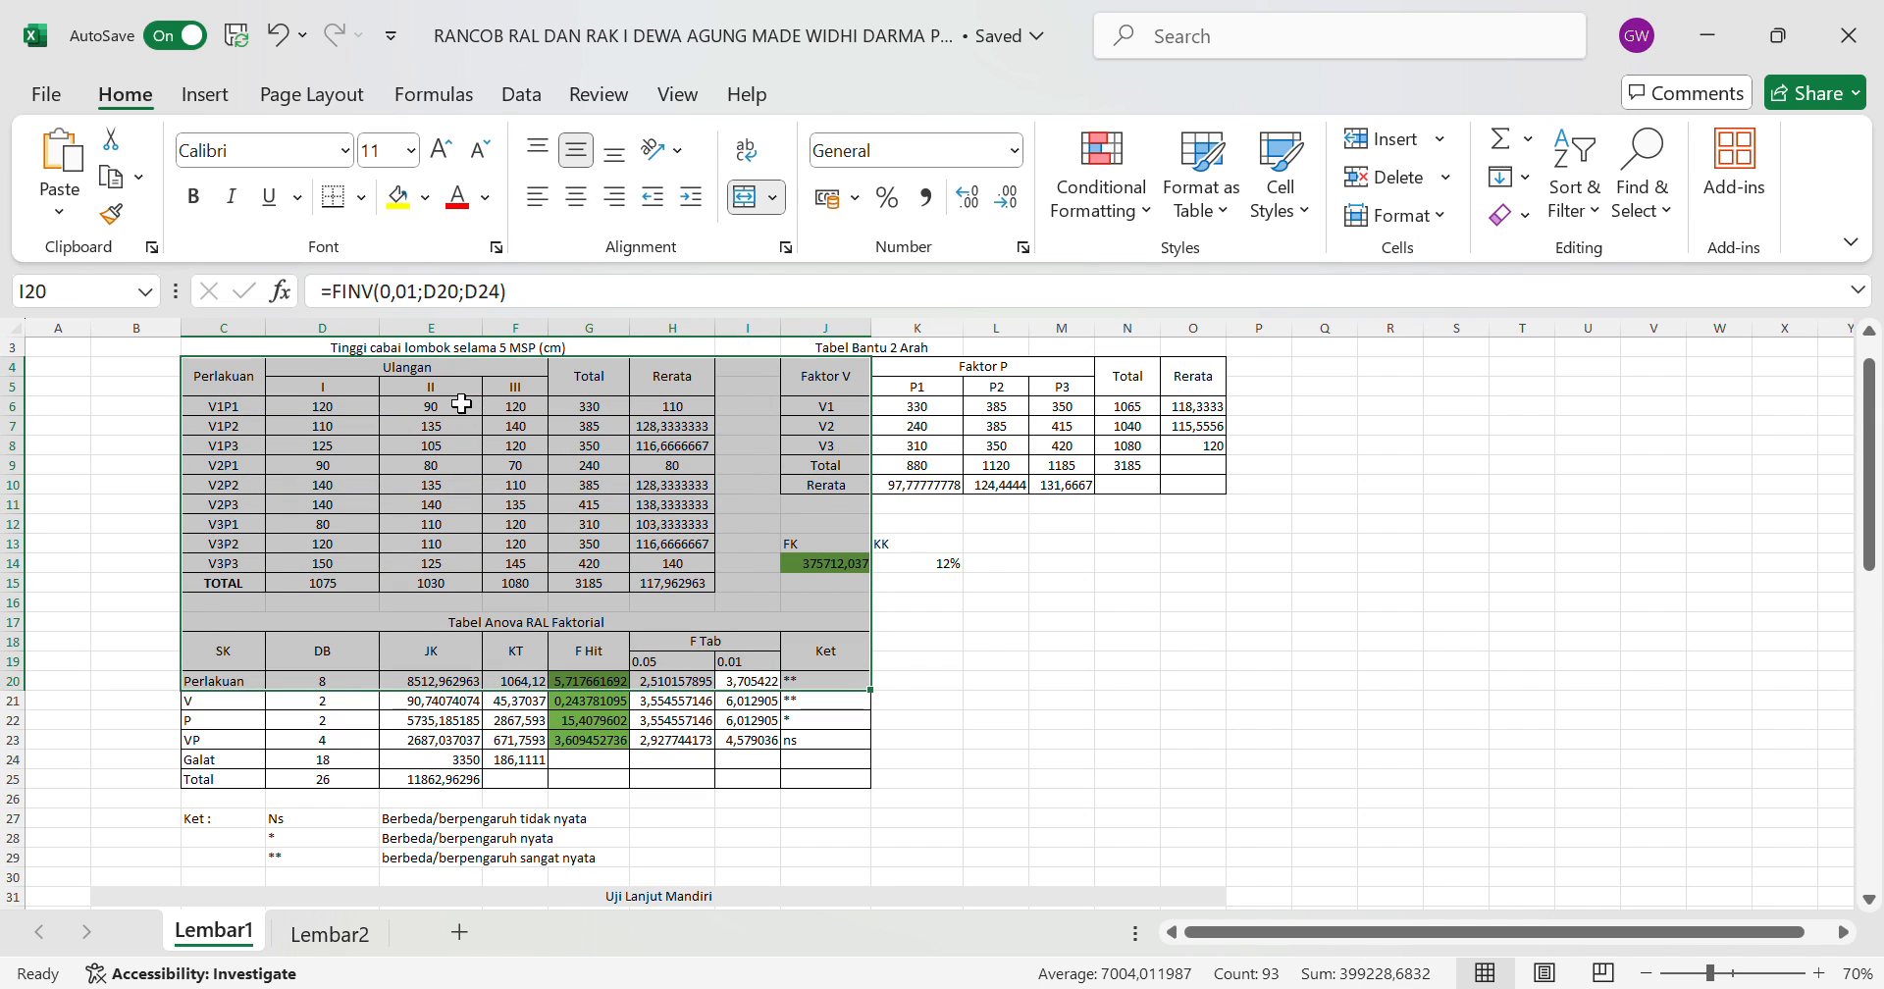
{"action": "left_click", "coordinate": [1006, 585]}
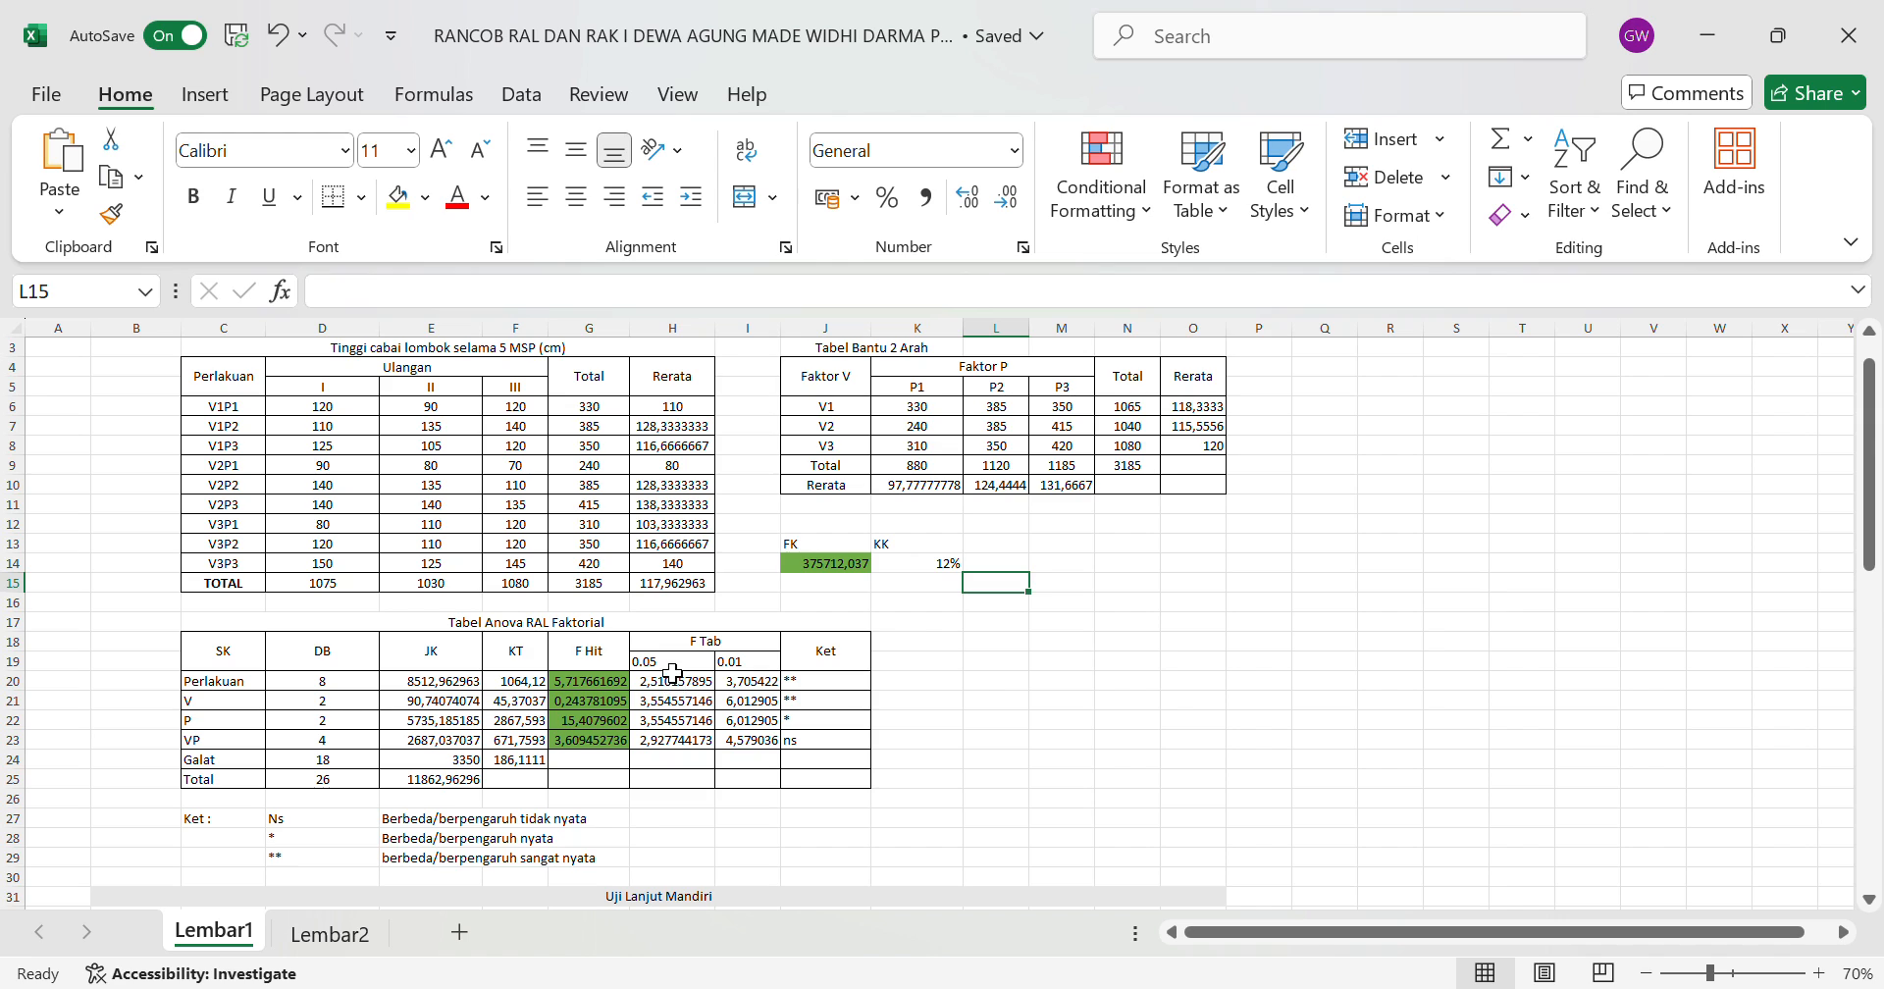
{"action": "left_click", "coordinate": [740, 689]}
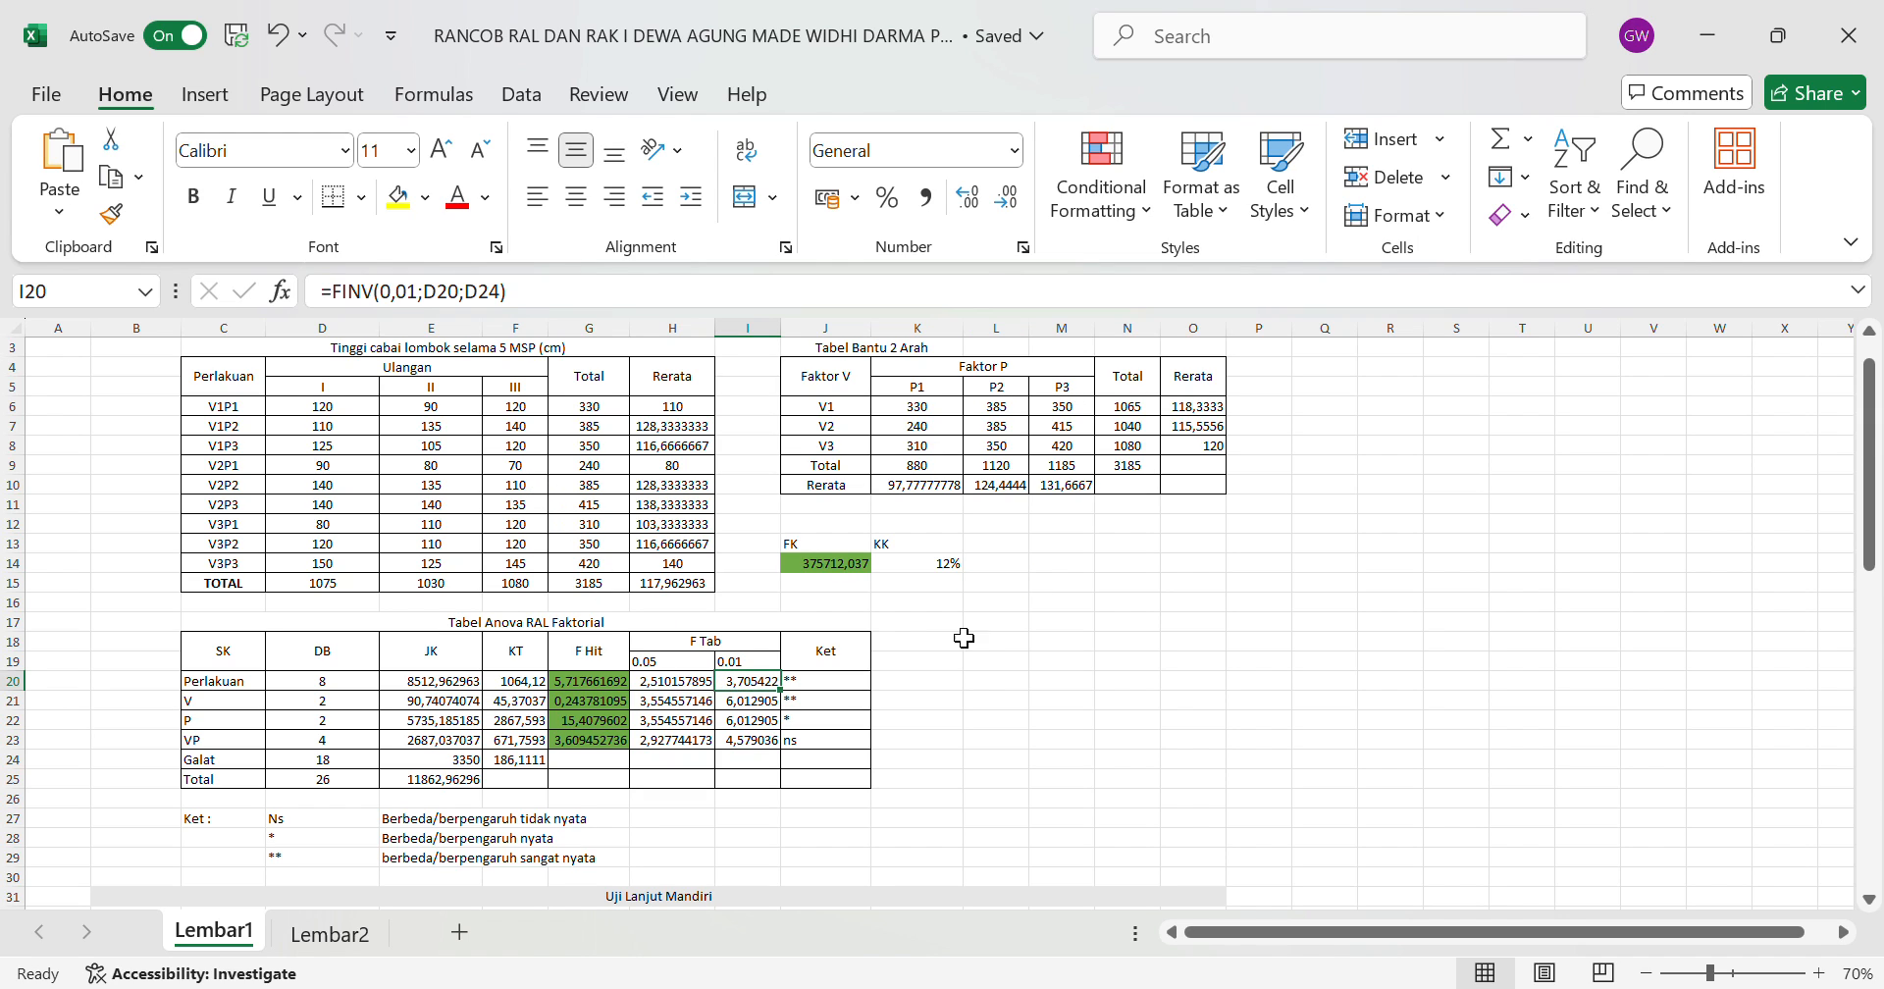
Look over the Uji Lanjut Mandiri and Uji Lanjut BNT (Interaksi) sections alongside the ANOVA table and its significance notes.
{"action": "scroll", "coordinate": [993, 659], "scroll_direction": "down", "scroll_amount": 2}
{"action": "scroll", "coordinate": [993, 659], "scroll_direction": "down", "scroll_amount": 6}
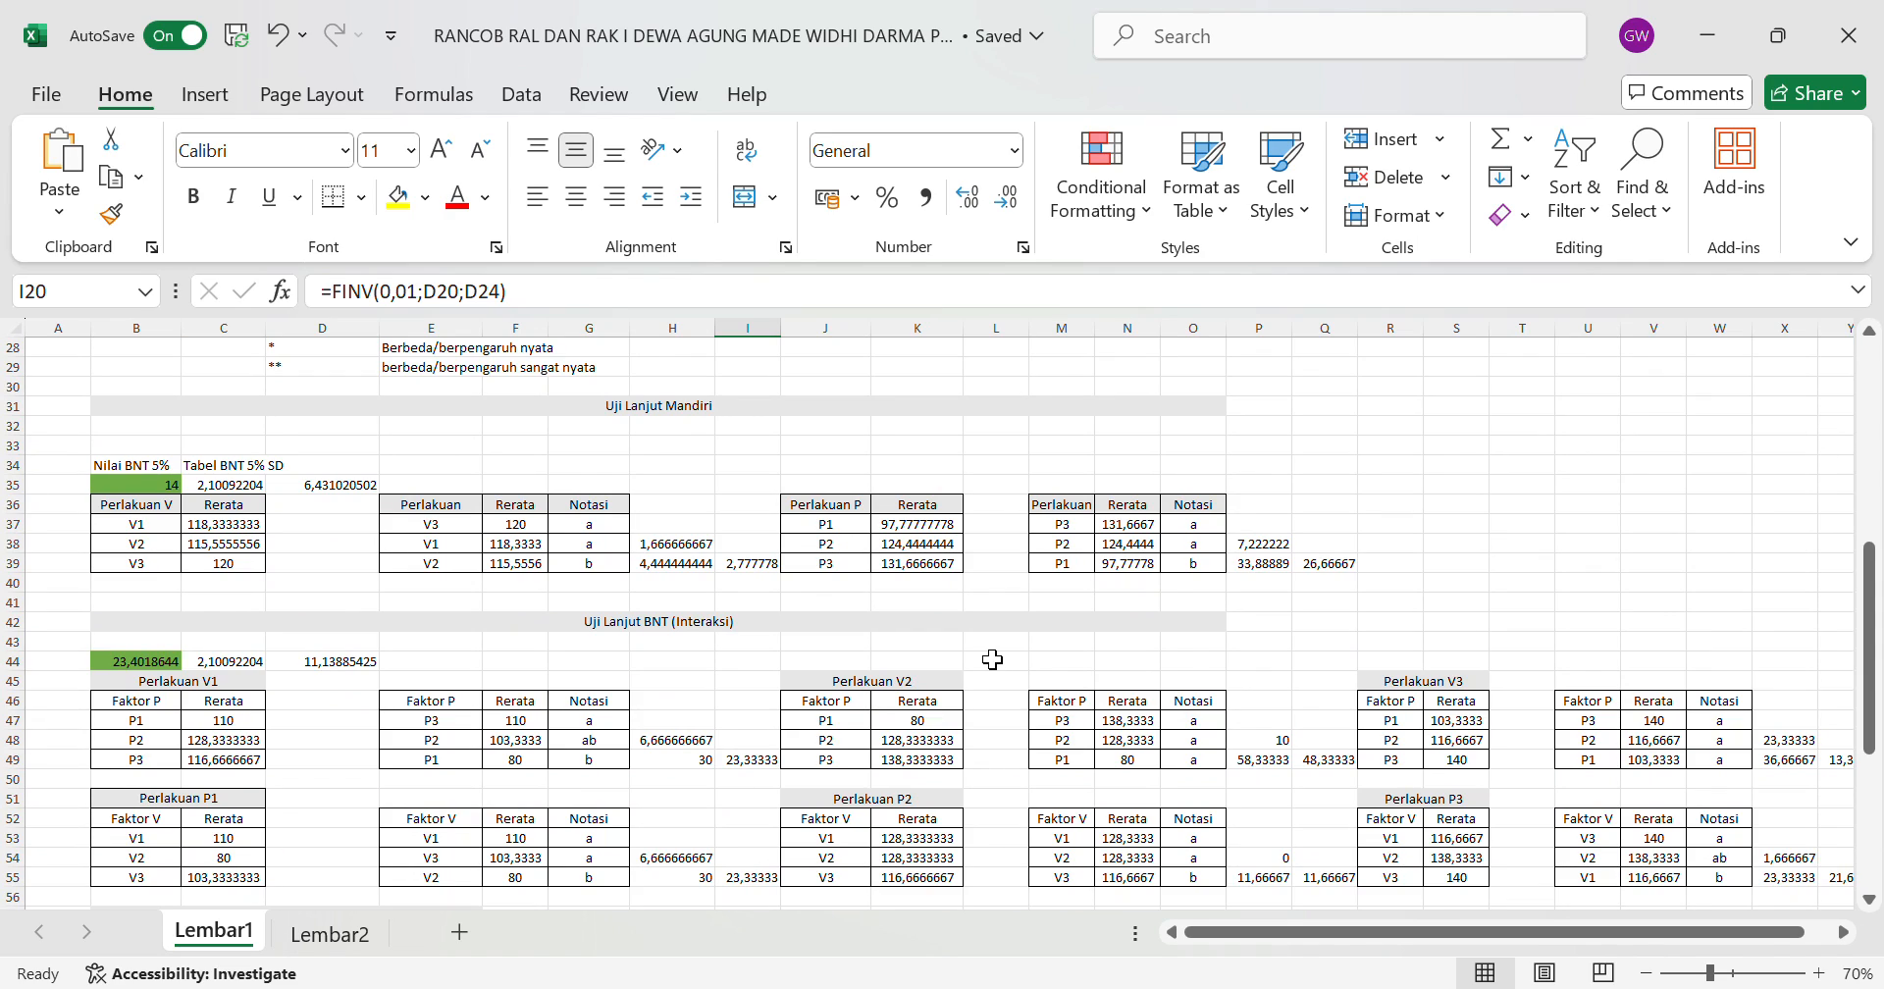
{"action": "scroll", "coordinate": [992, 660], "scroll_direction": "up", "scroll_amount": 4}
{"action": "scroll", "coordinate": [609, 479], "scroll_direction": "down", "scroll_amount": 1}
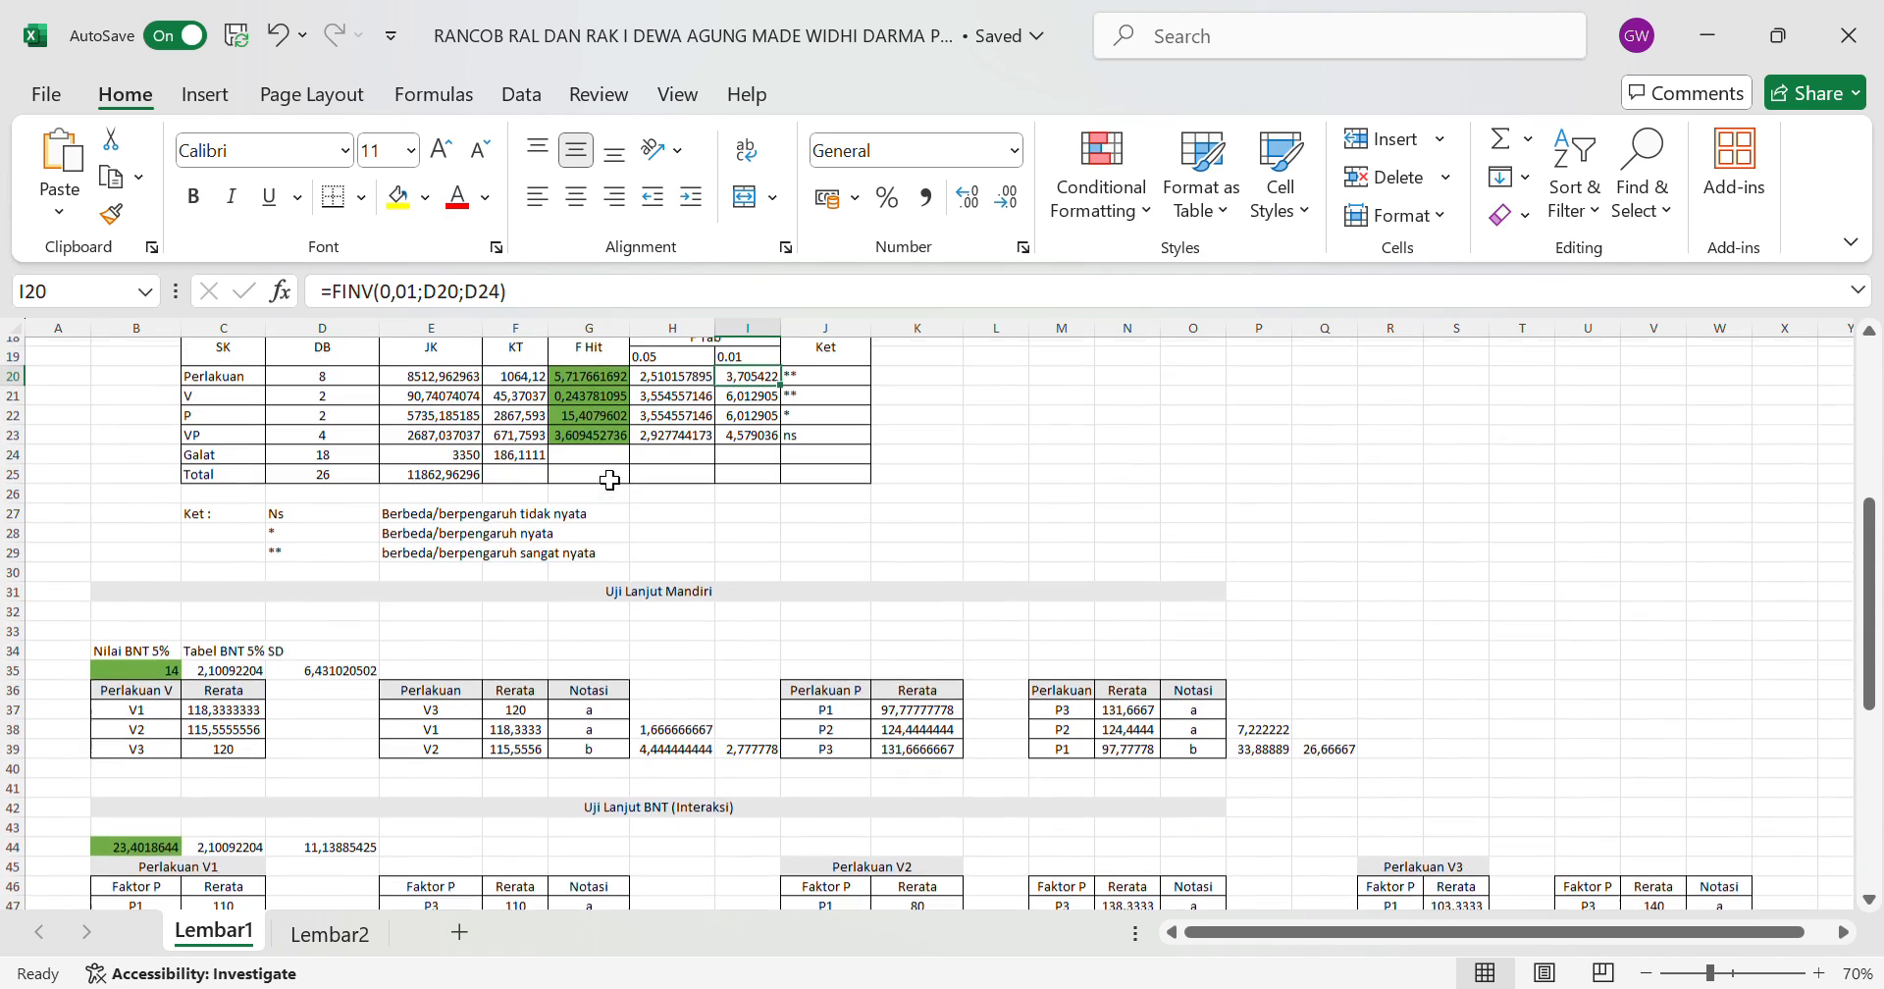
{"action": "scroll", "coordinate": [610, 478], "scroll_direction": "up", "scroll_amount": 1}
{"action": "scroll", "coordinate": [791, 492], "scroll_direction": "down", "scroll_amount": 2}
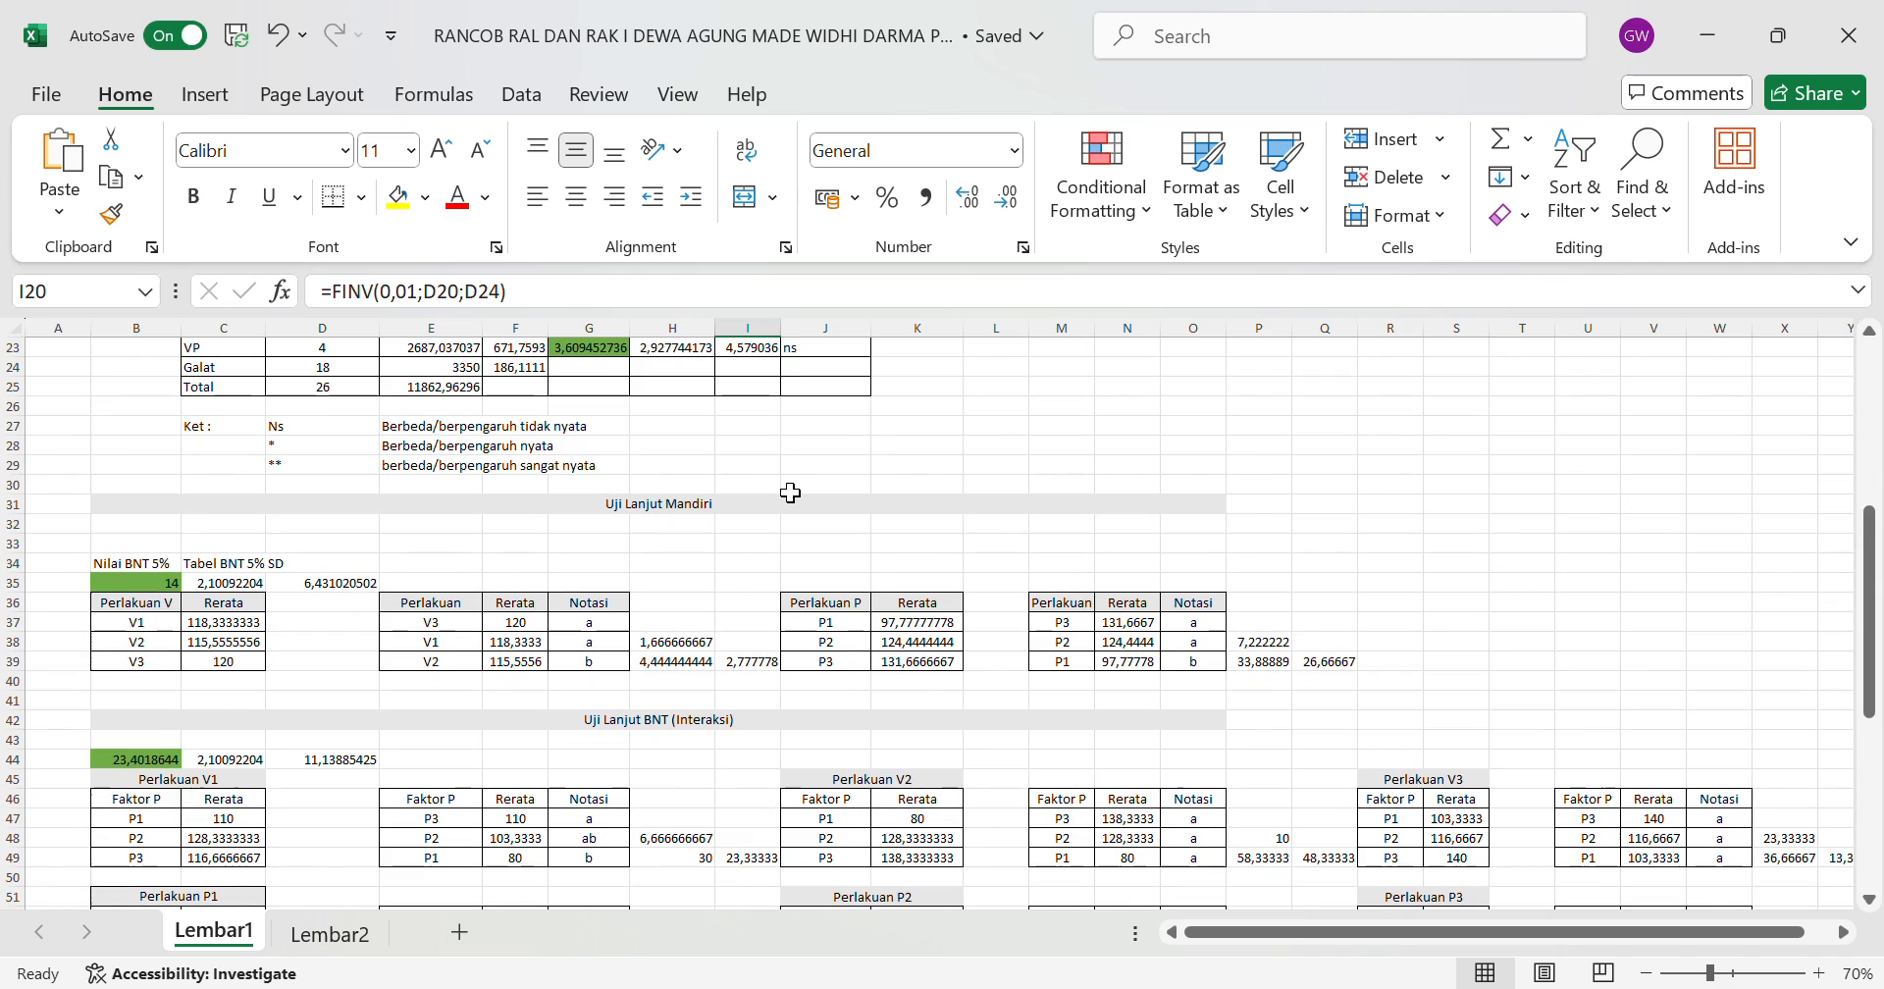
{"action": "scroll", "coordinate": [791, 492], "scroll_direction": "up", "scroll_amount": 2}
{"action": "scroll", "coordinate": [791, 492], "scroll_direction": "down", "scroll_amount": 5}
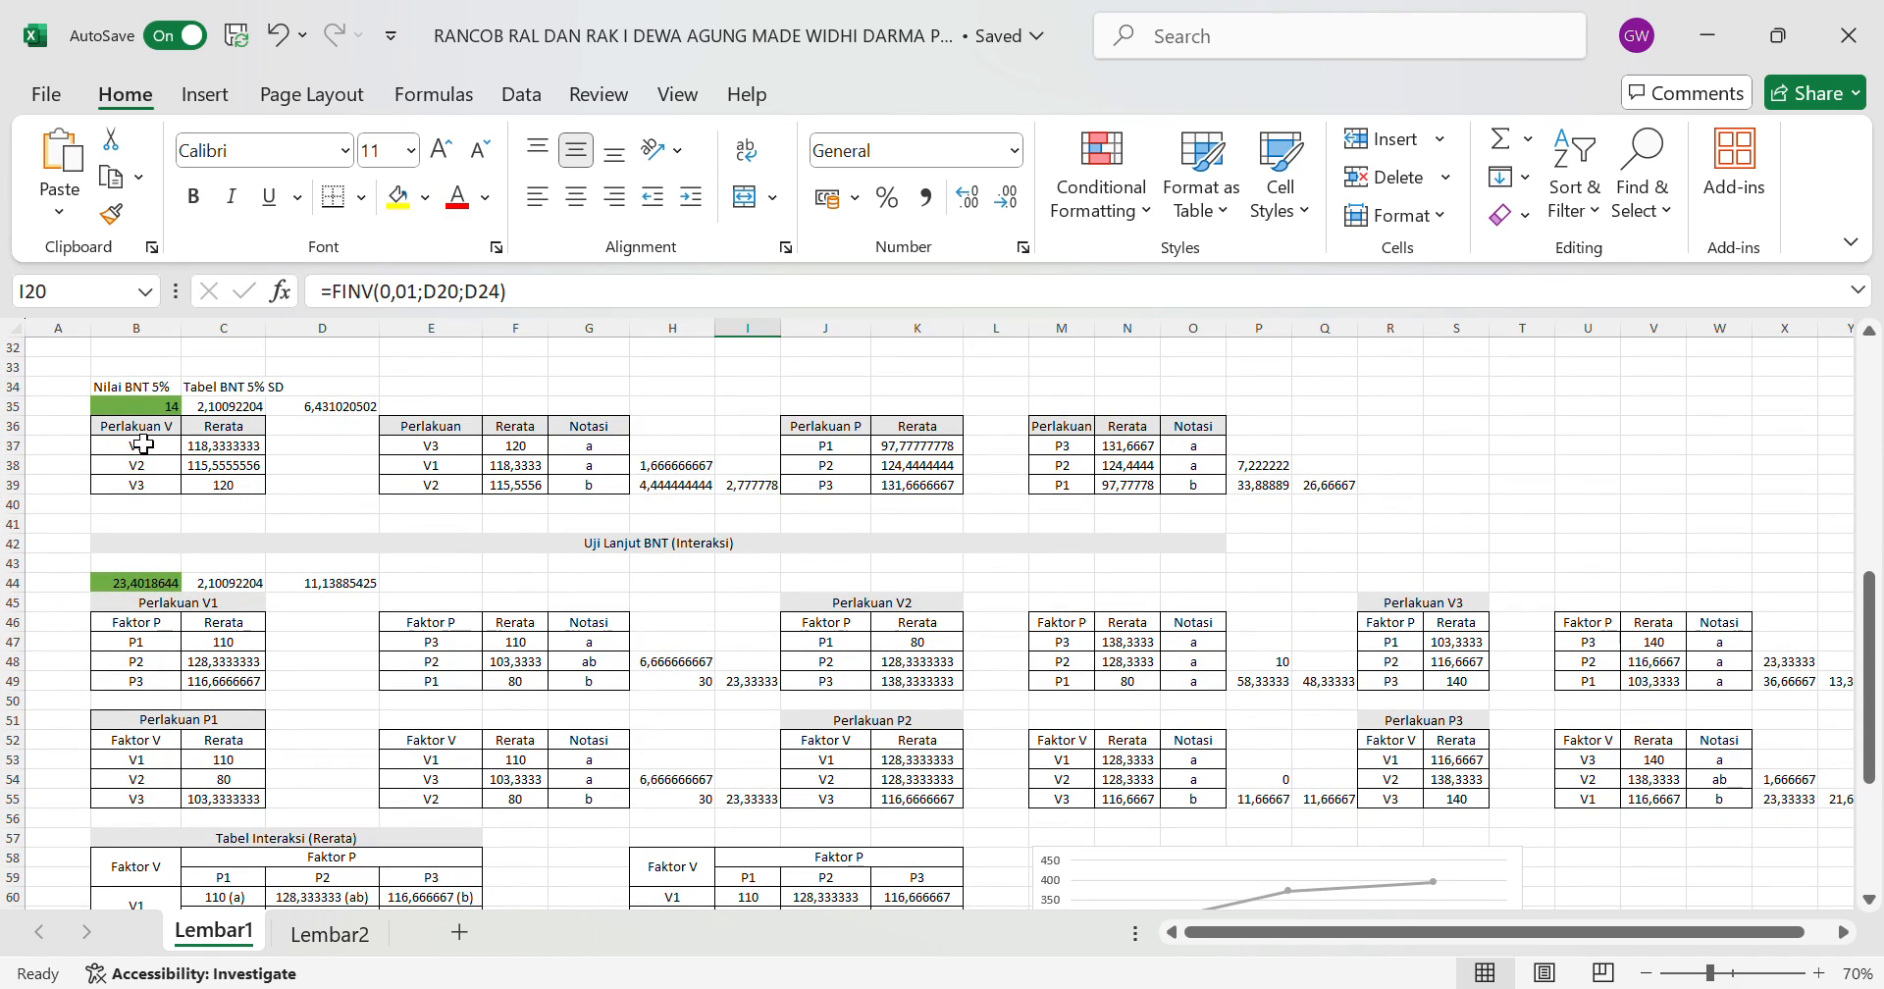
{"action": "scroll", "coordinate": [340, 512], "scroll_direction": "up", "scroll_amount": 2}
{"action": "scroll", "coordinate": [340, 511], "scroll_direction": "down", "scroll_amount": 2}
Examine the V1 mean formula in C37 and the Rerata column of Tabel Bantu 2 Arah that it references.
{"action": "left_click", "coordinate": [222, 448]}
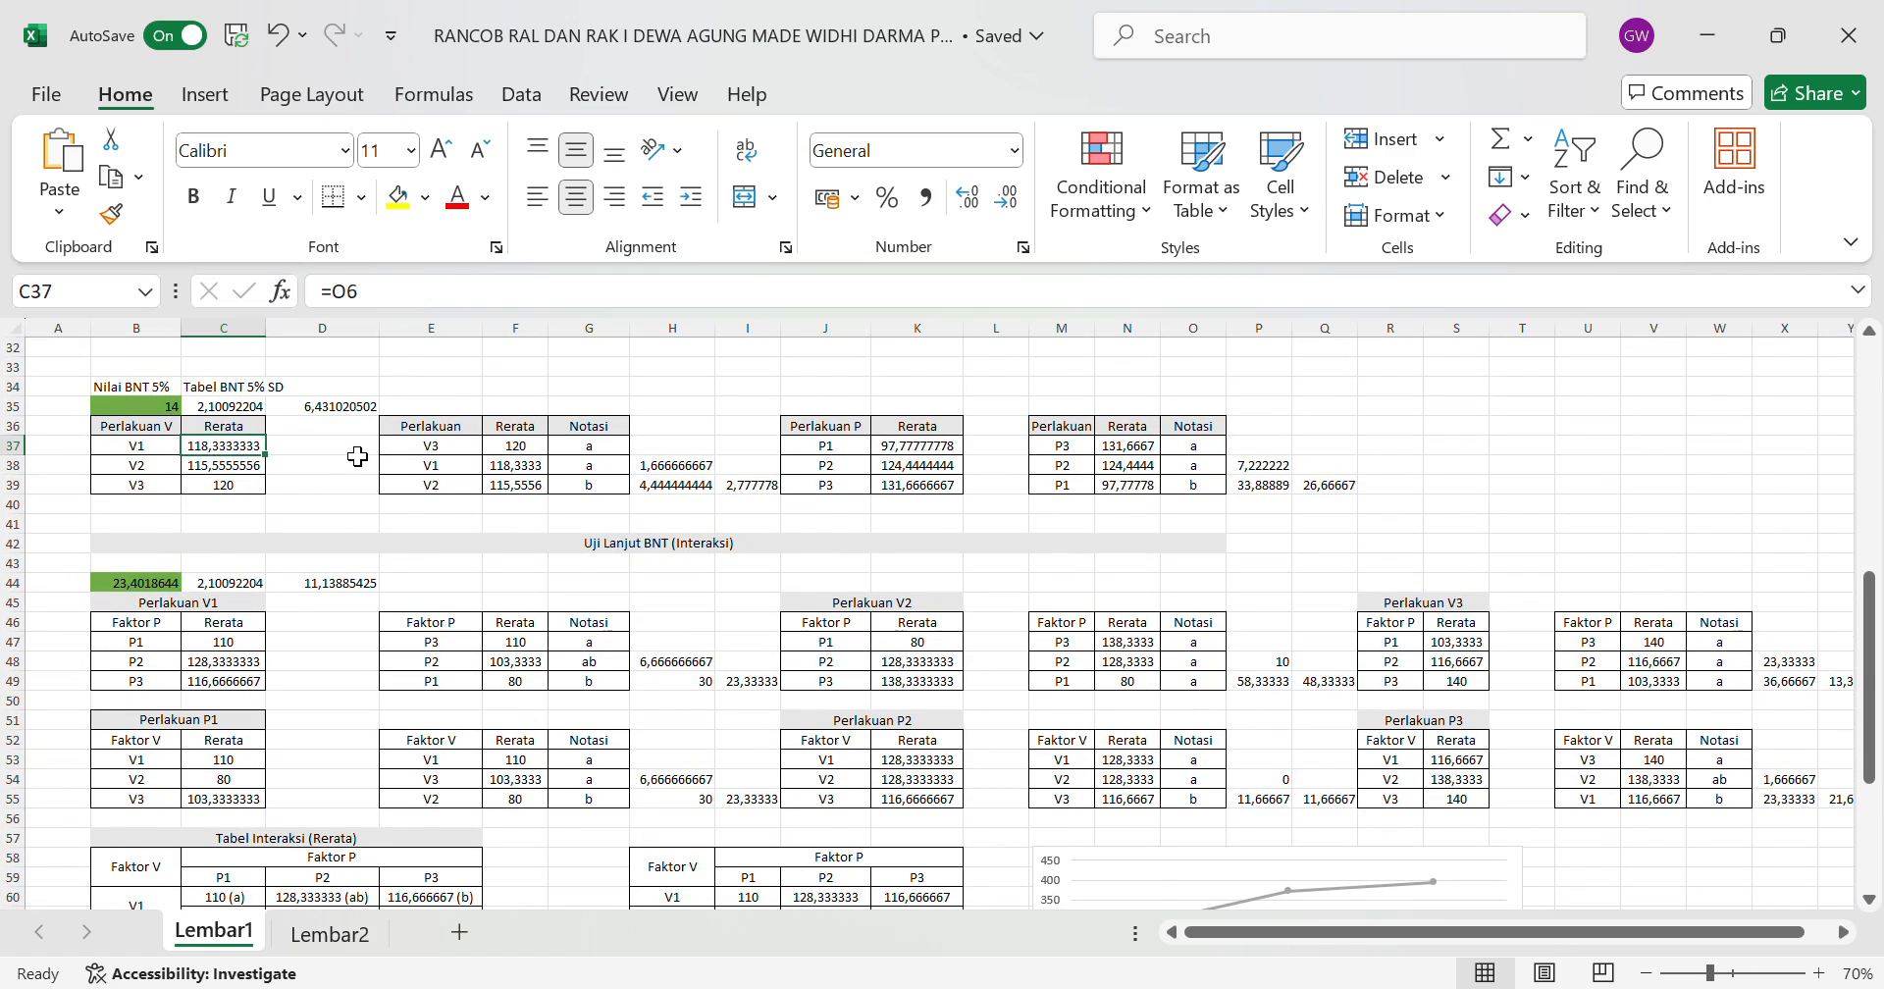
{"action": "scroll", "coordinate": [357, 456], "scroll_direction": "up", "scroll_amount": 10}
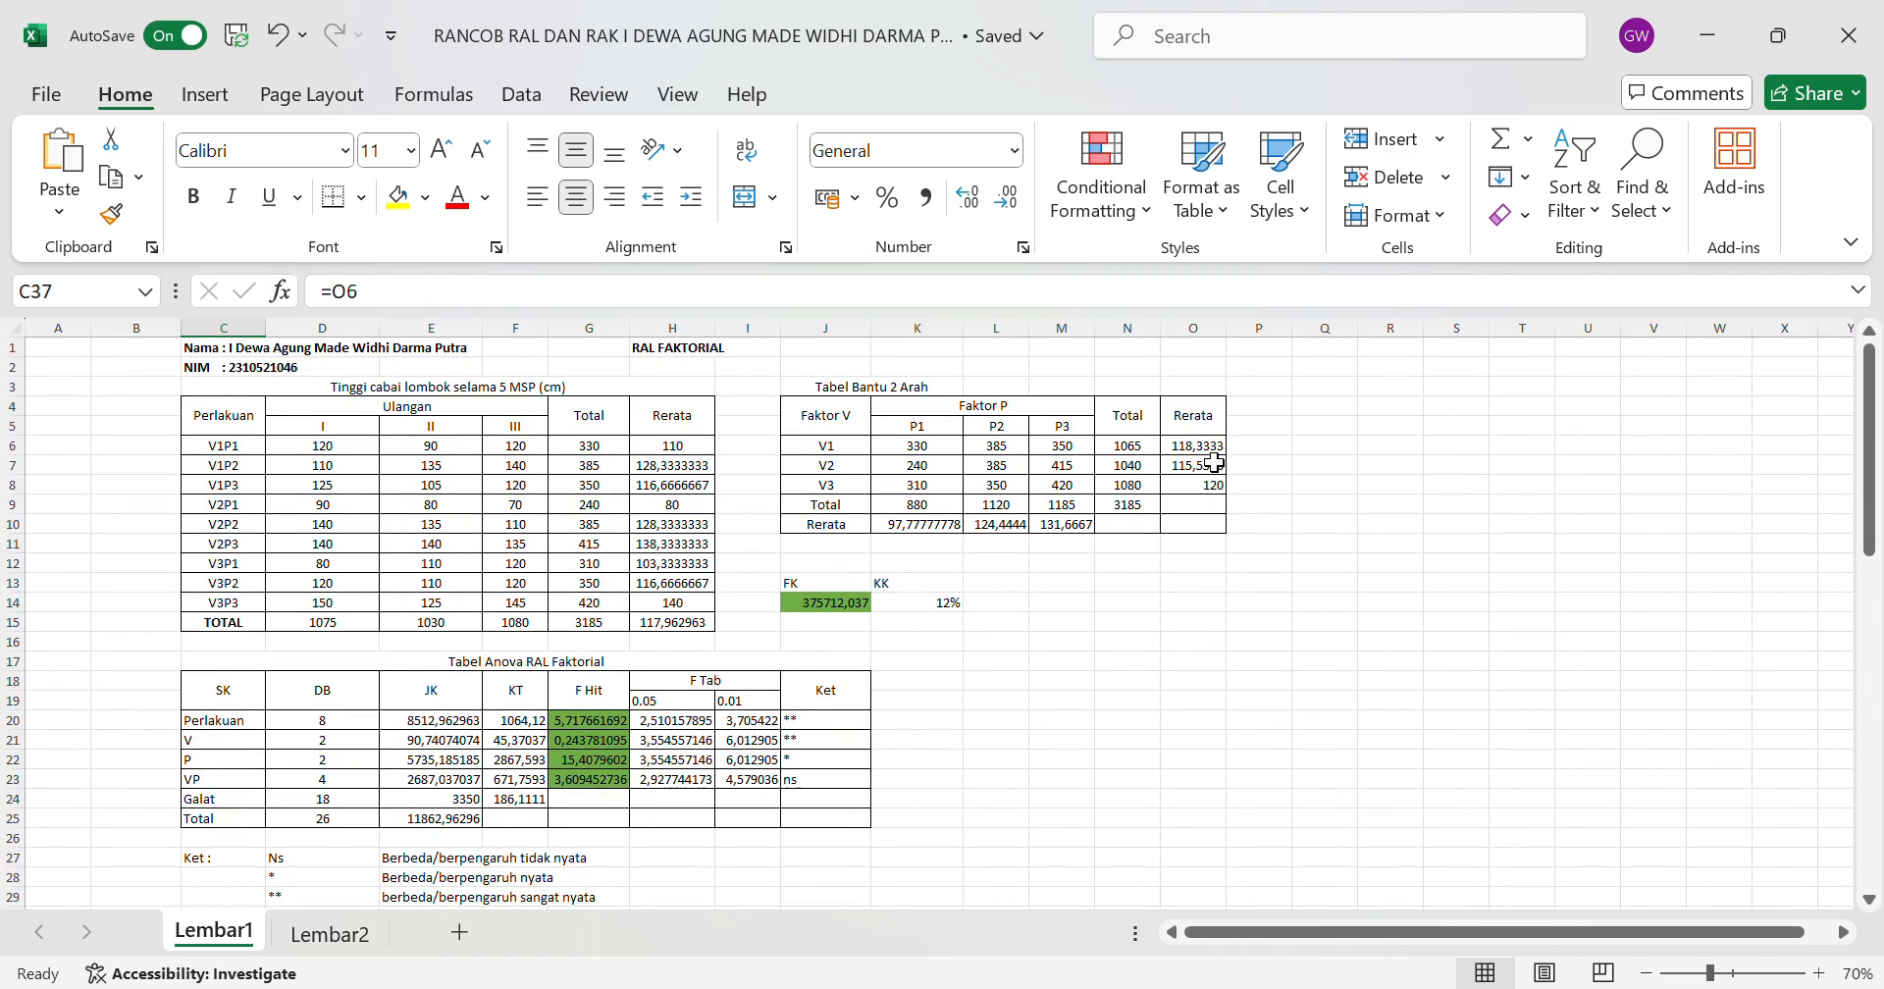
{"action": "scroll", "coordinate": [1101, 609], "scroll_direction": "down", "scroll_amount": 8}
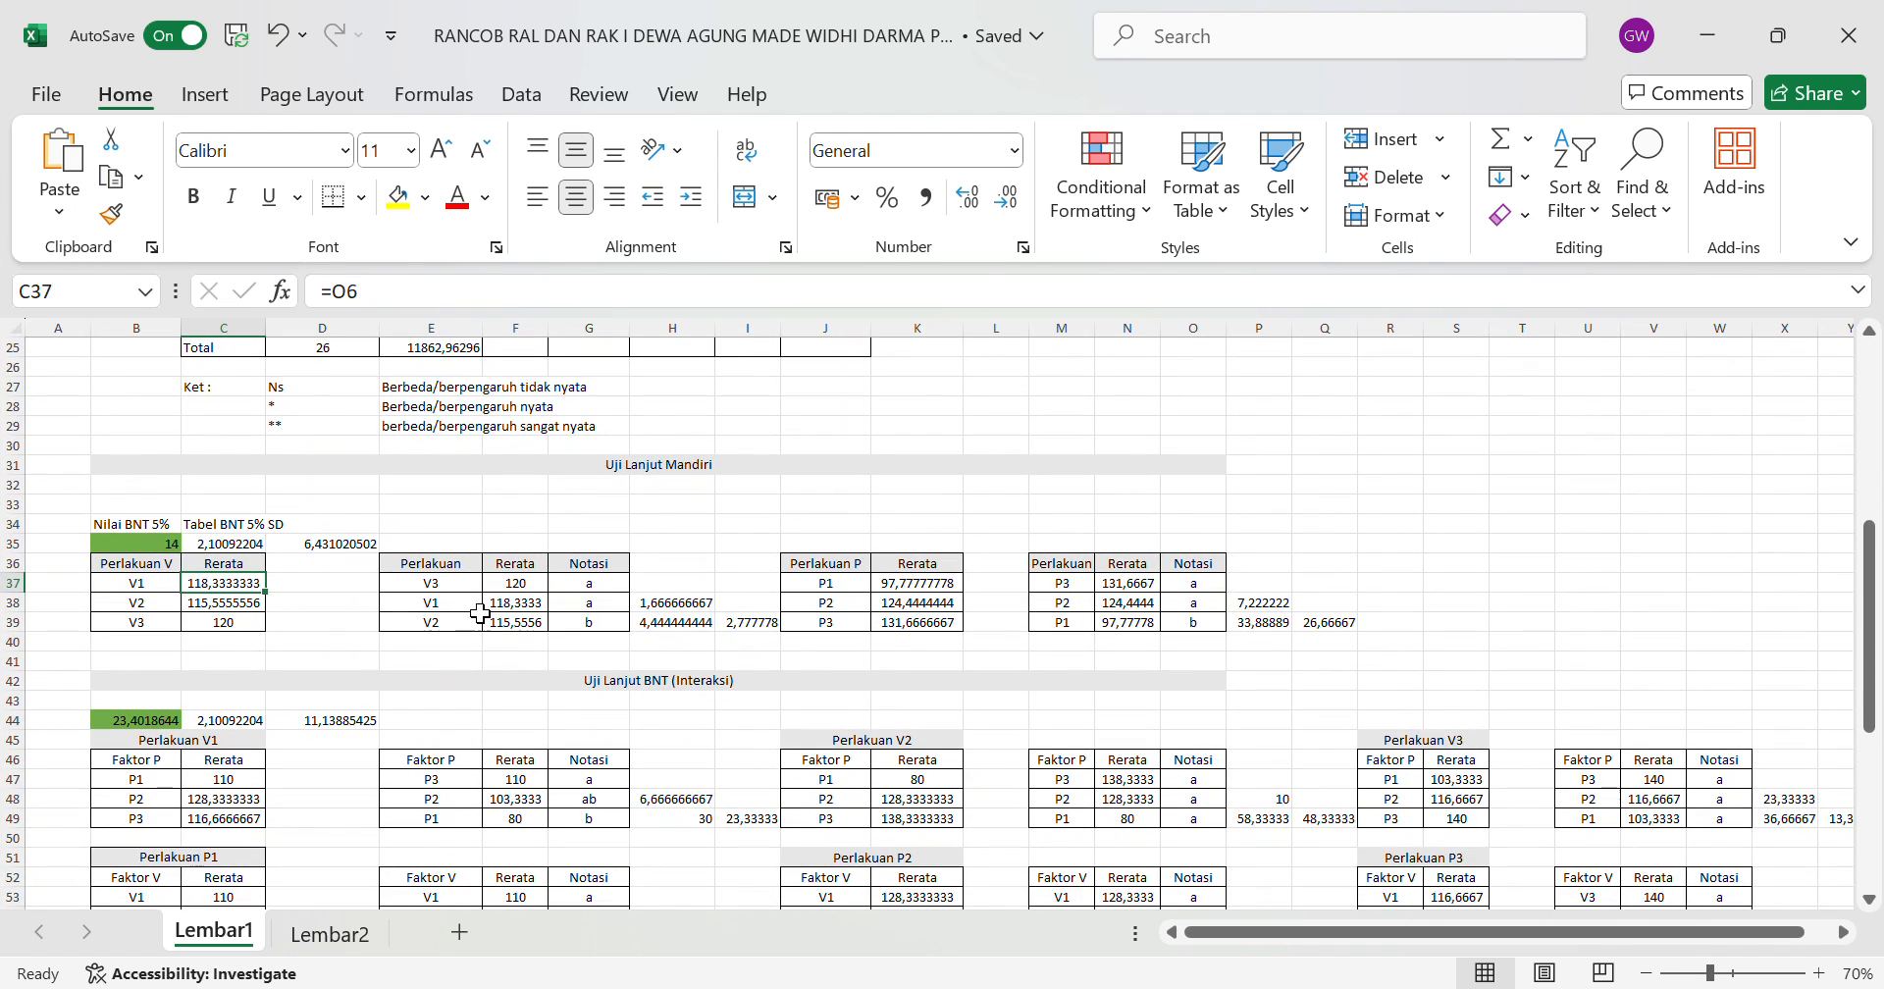
Examine the sorted Perlakuan V means and the difference formulas in H38, H39 and I39 with the mean cells they subtract.
{"action": "left_click", "coordinate": [514, 586]}
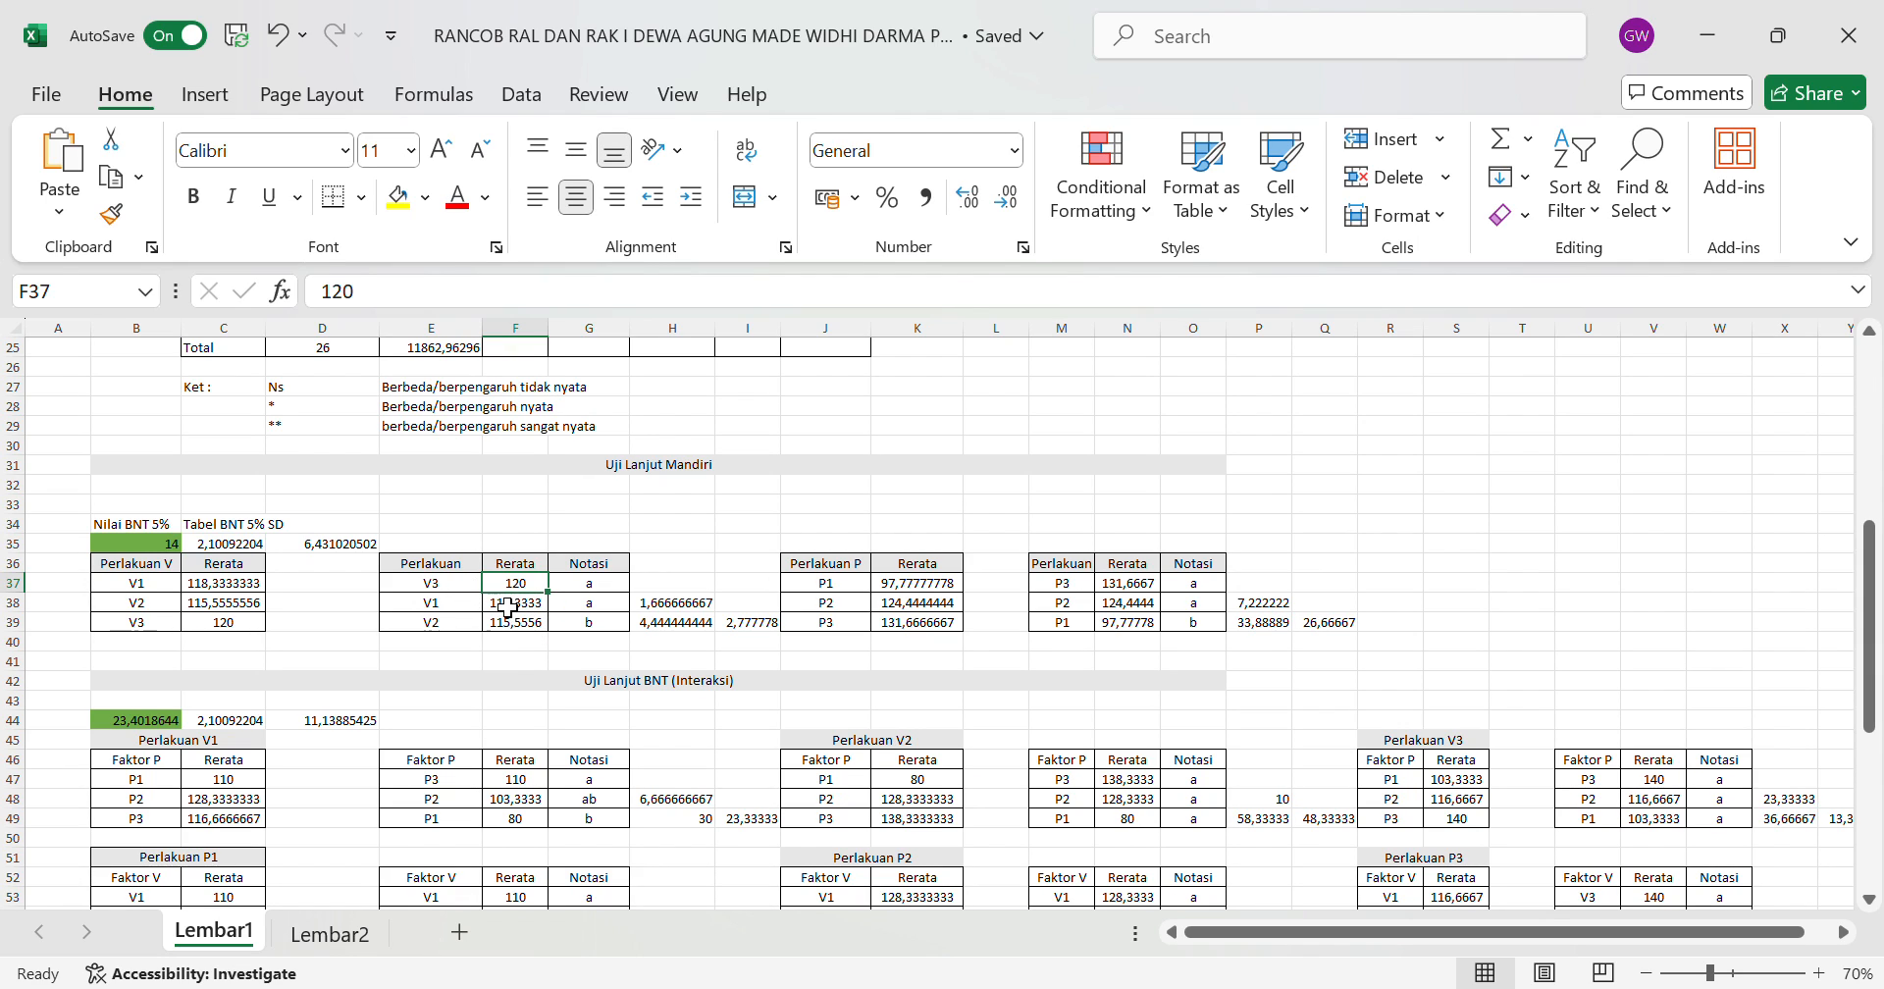
{"action": "left_click", "coordinate": [687, 603]}
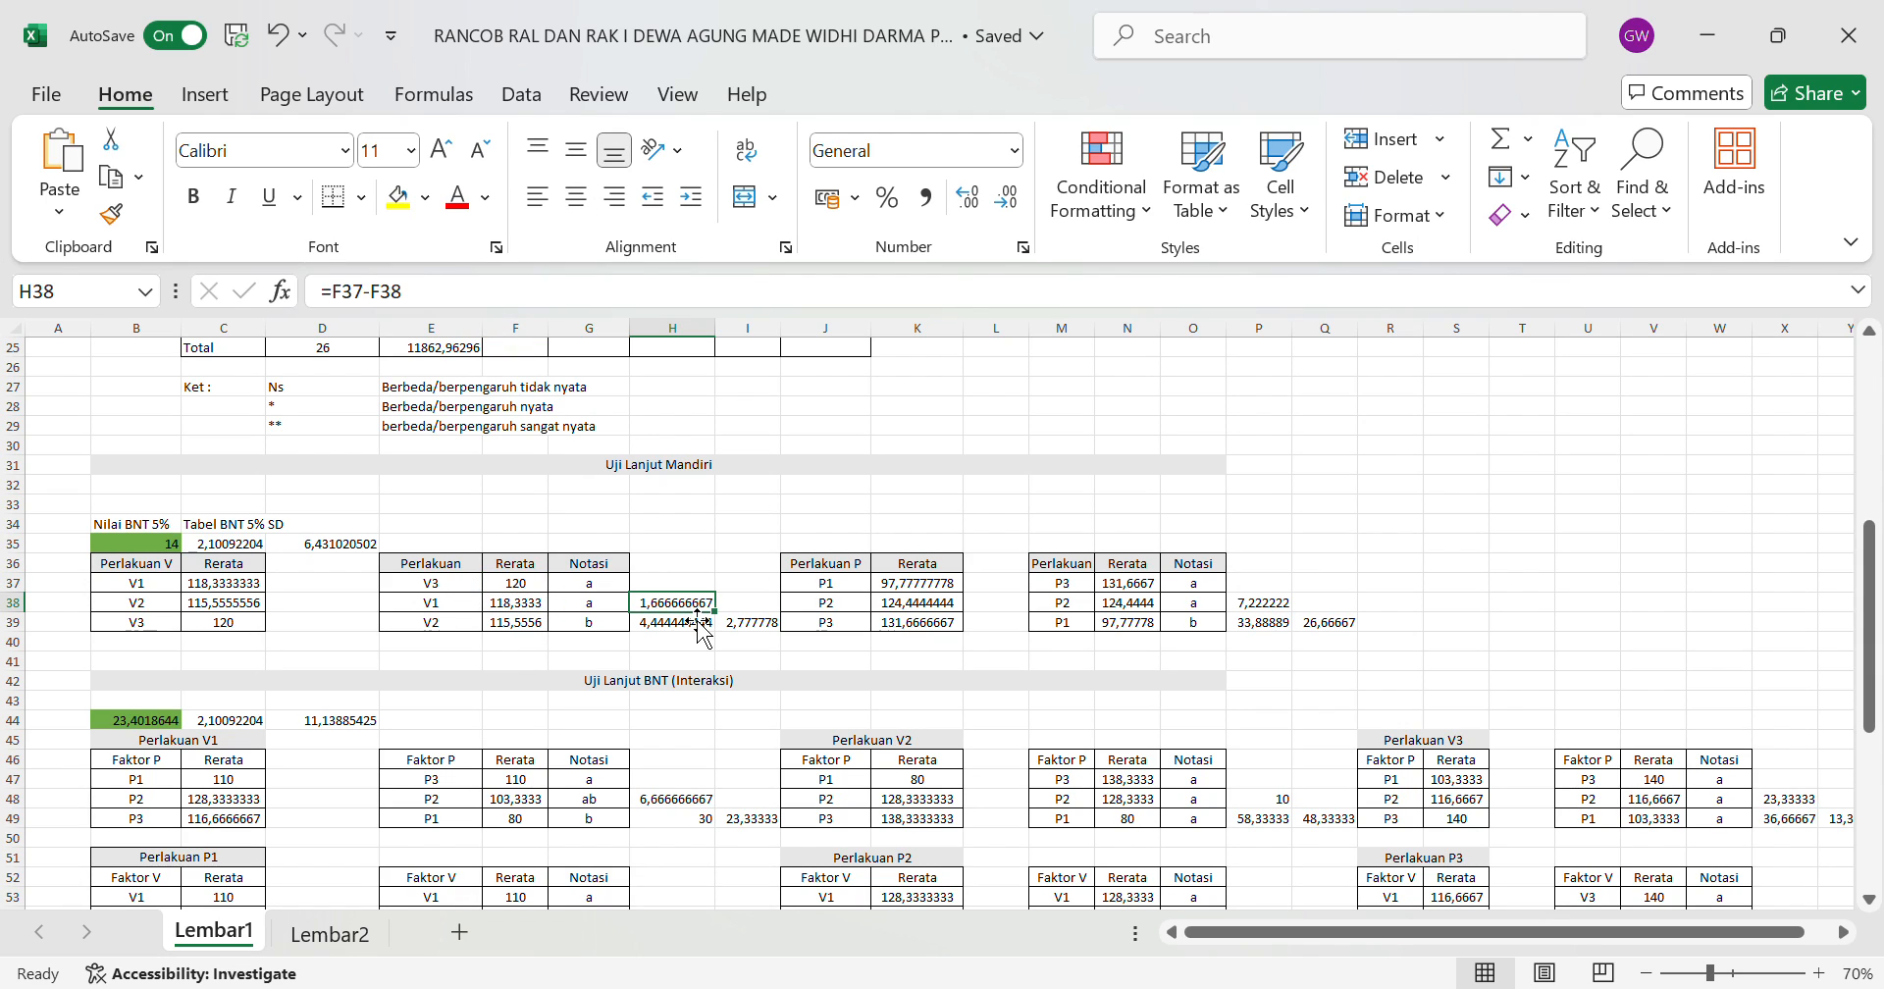
{"action": "left_click", "coordinate": [463, 289]}
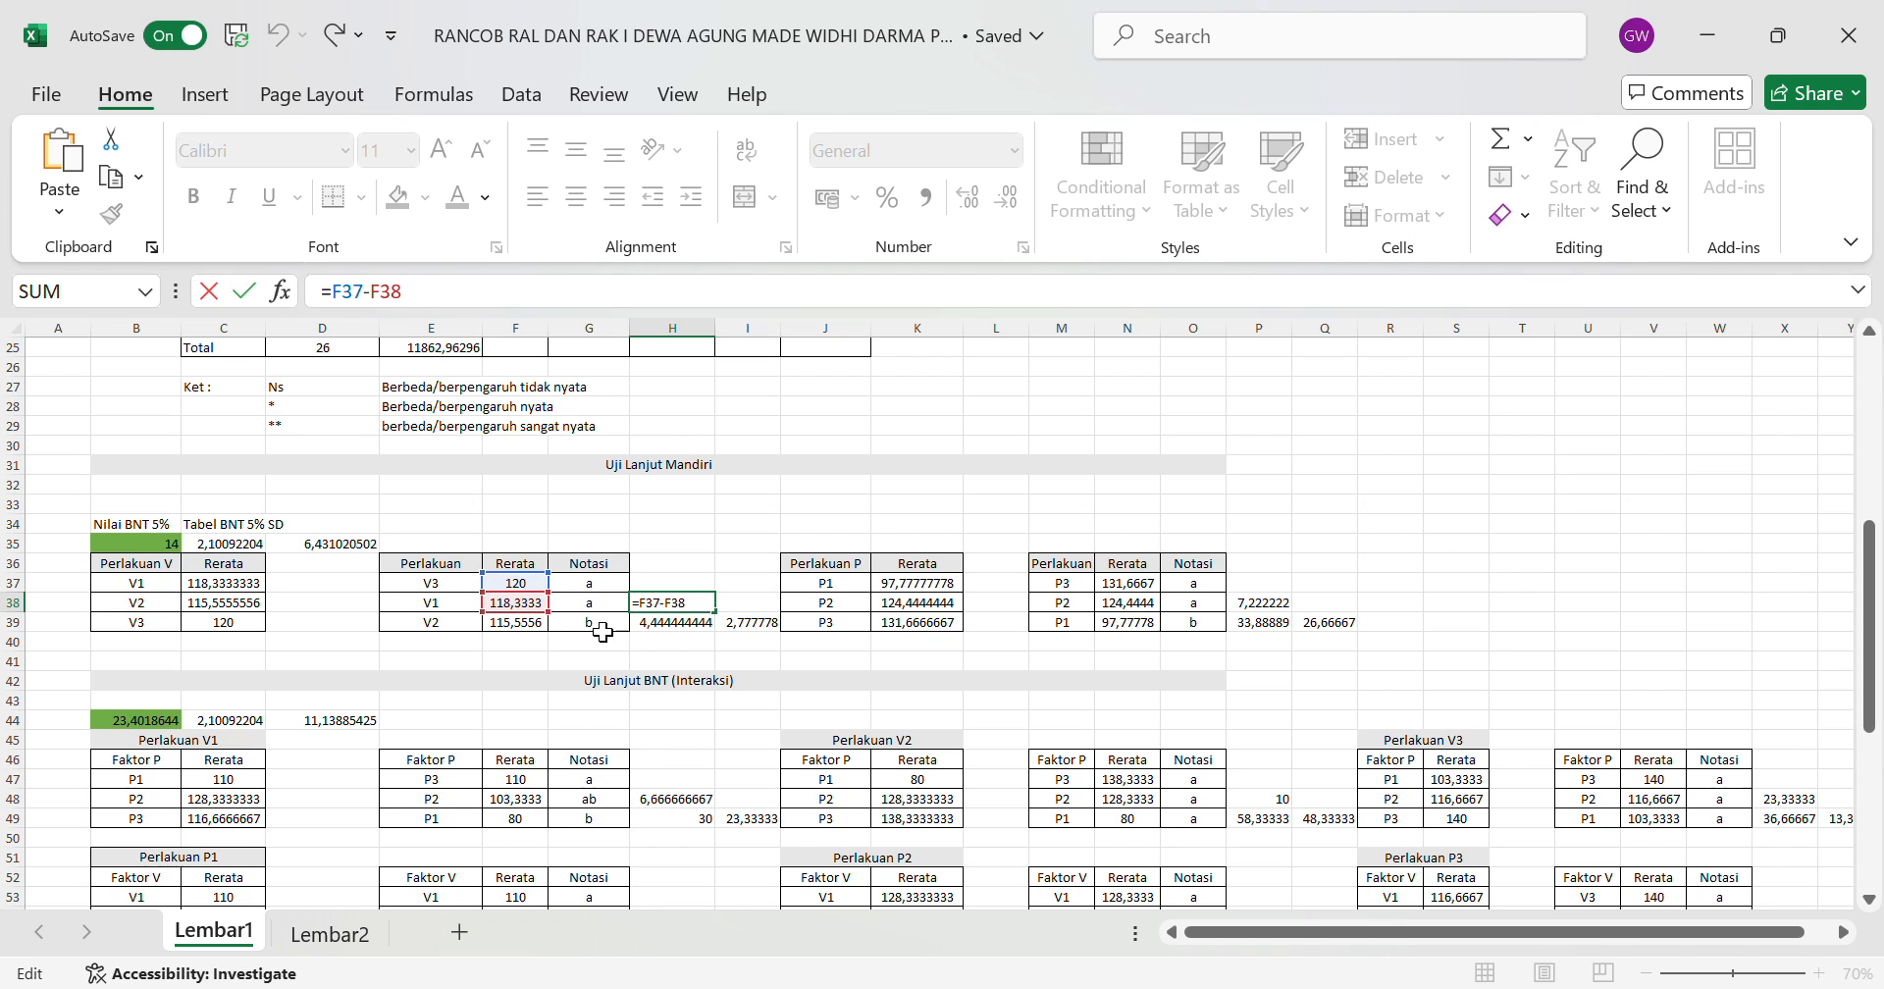
{"action": "key", "text": "Return"}
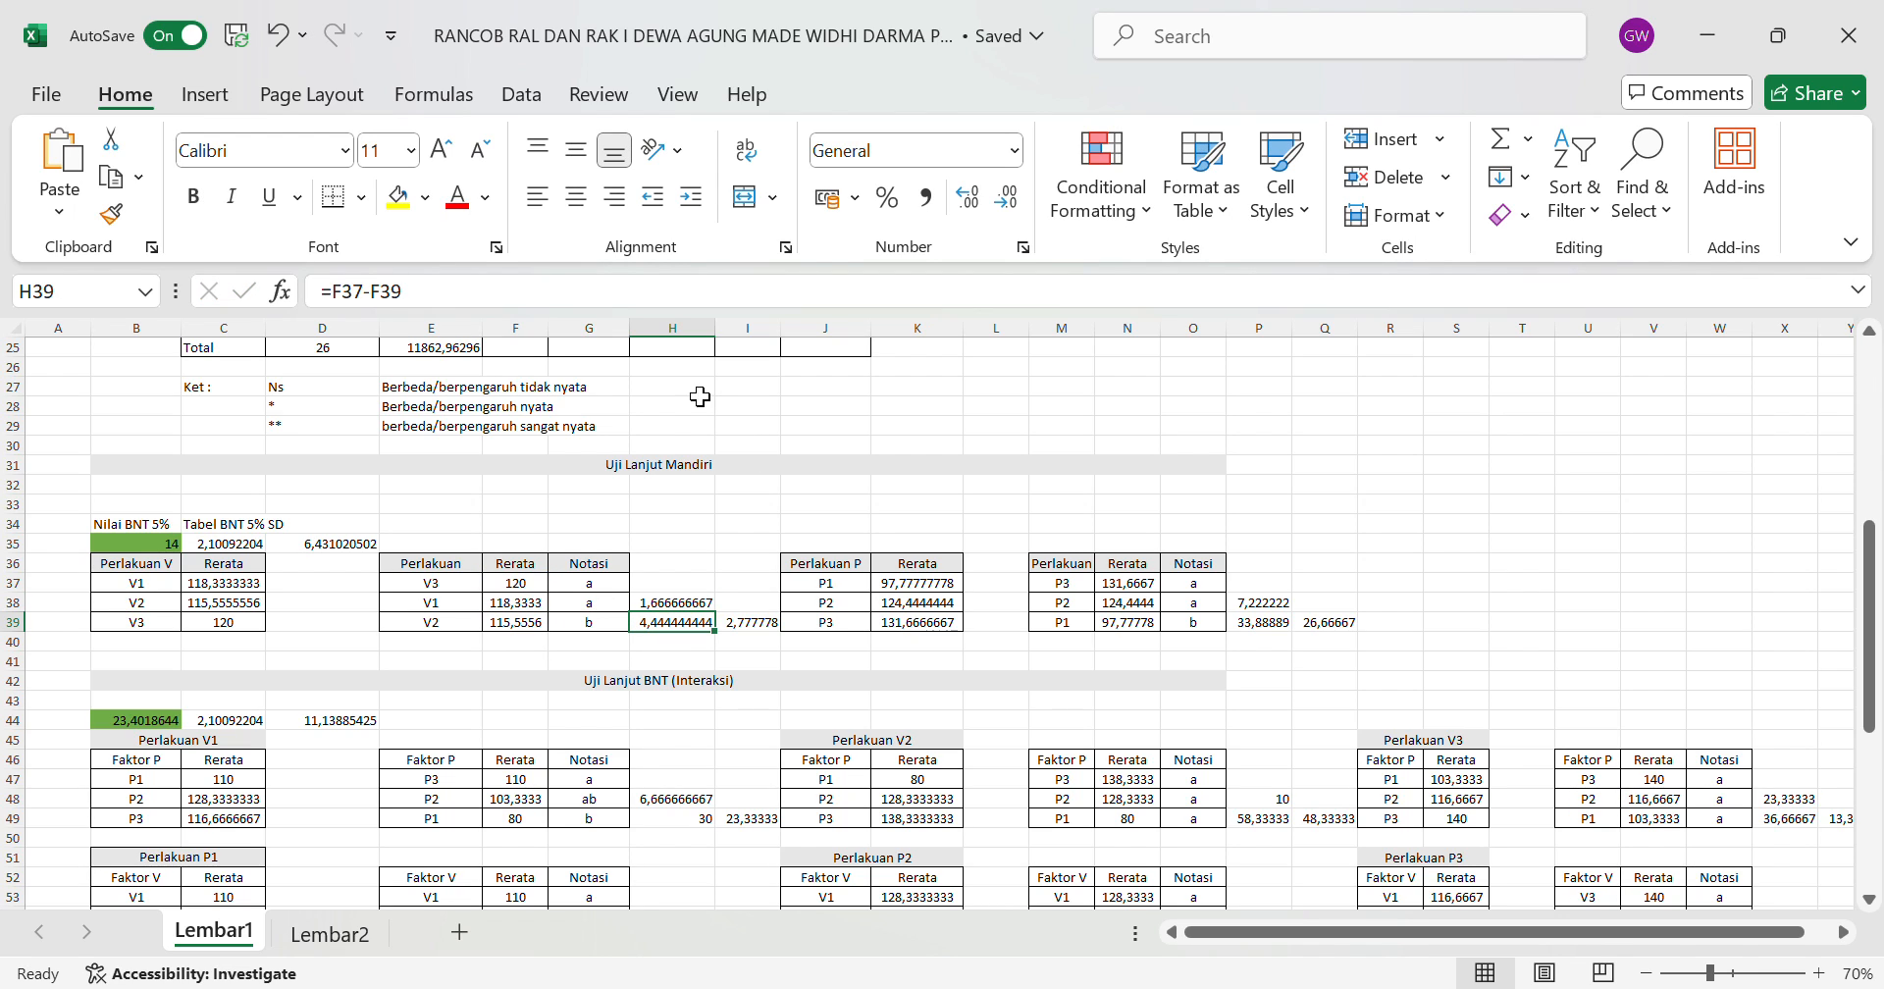
{"action": "left_click", "coordinate": [628, 308]}
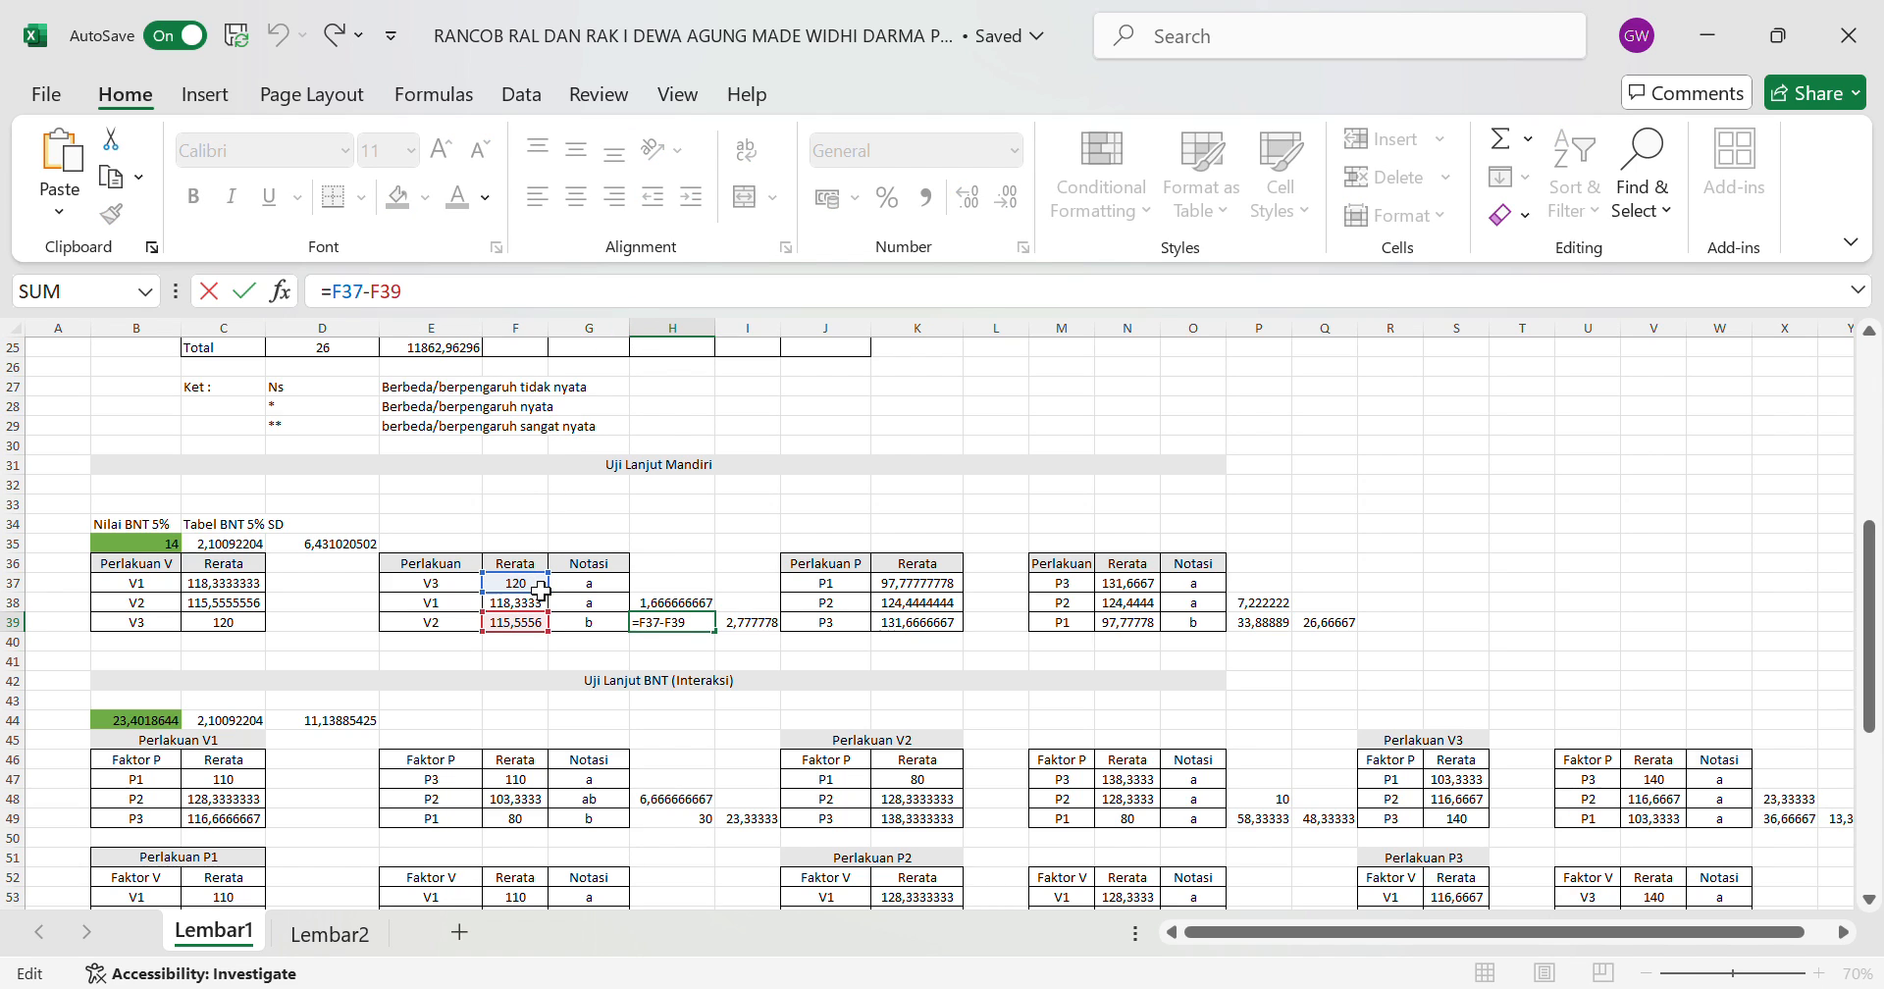
{"action": "left_click", "coordinate": [775, 628]}
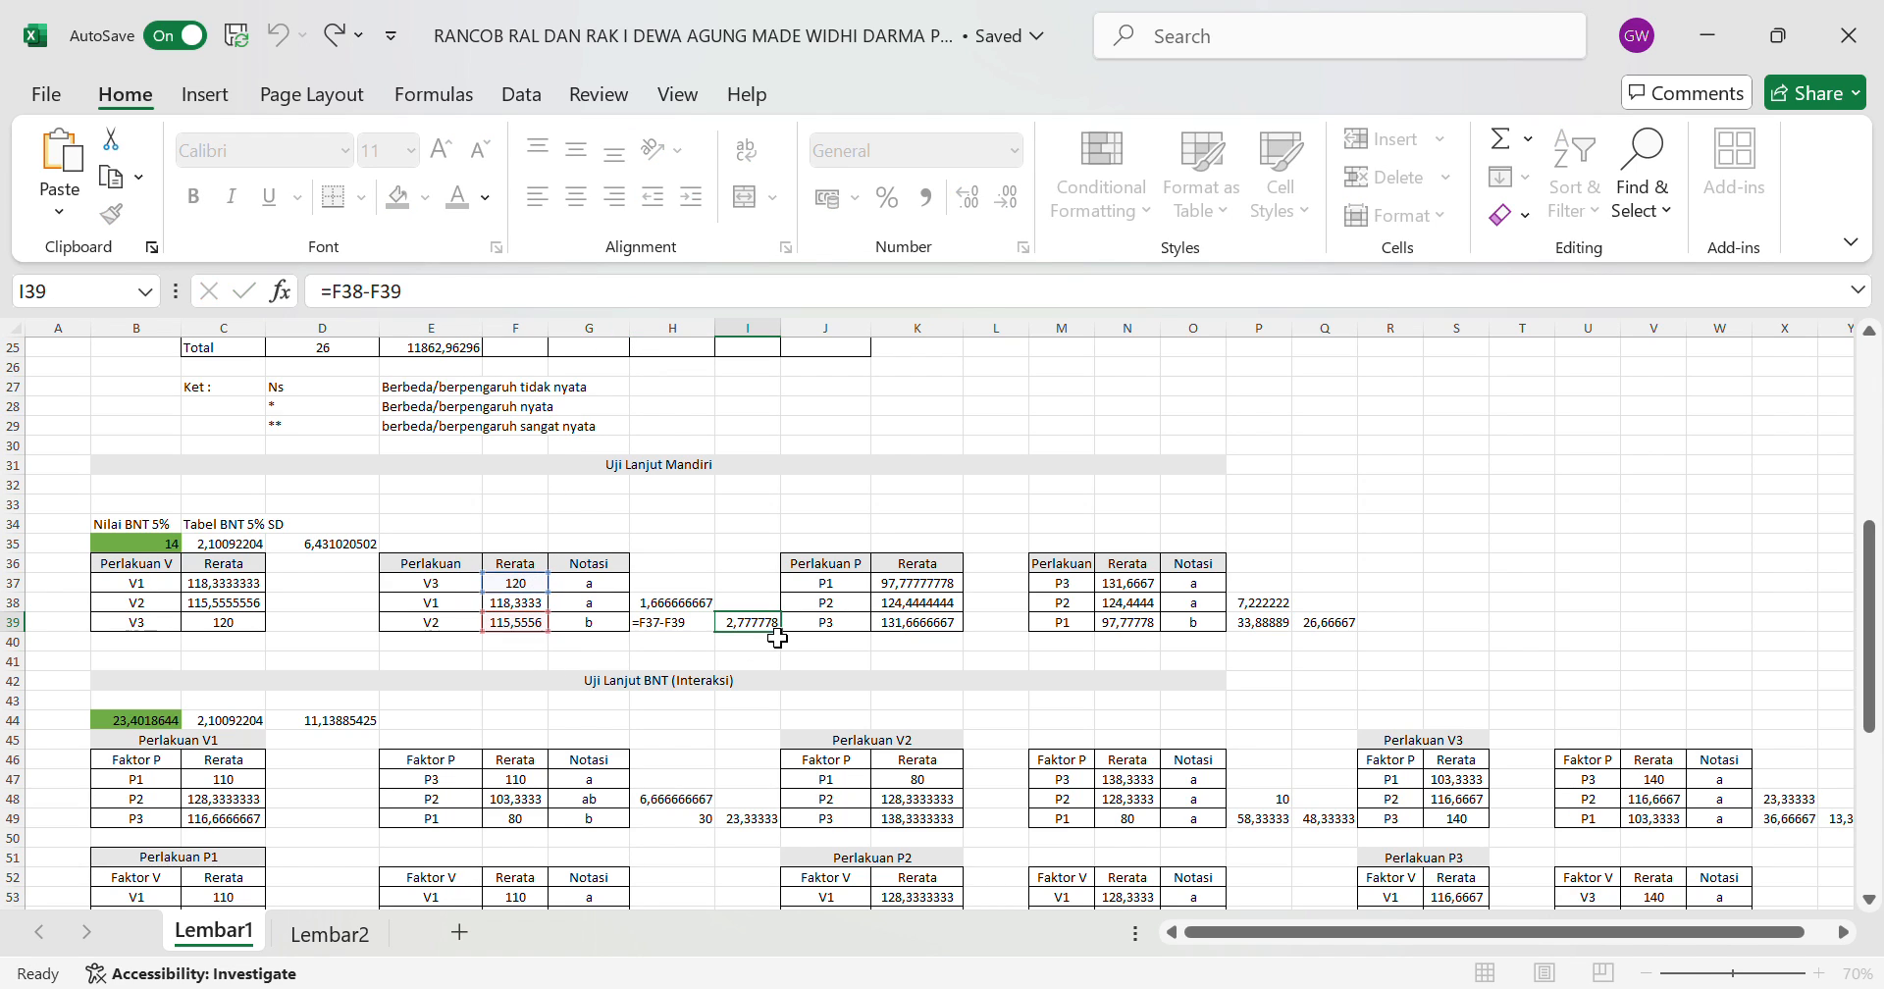
{"action": "left_click", "coordinate": [462, 304]}
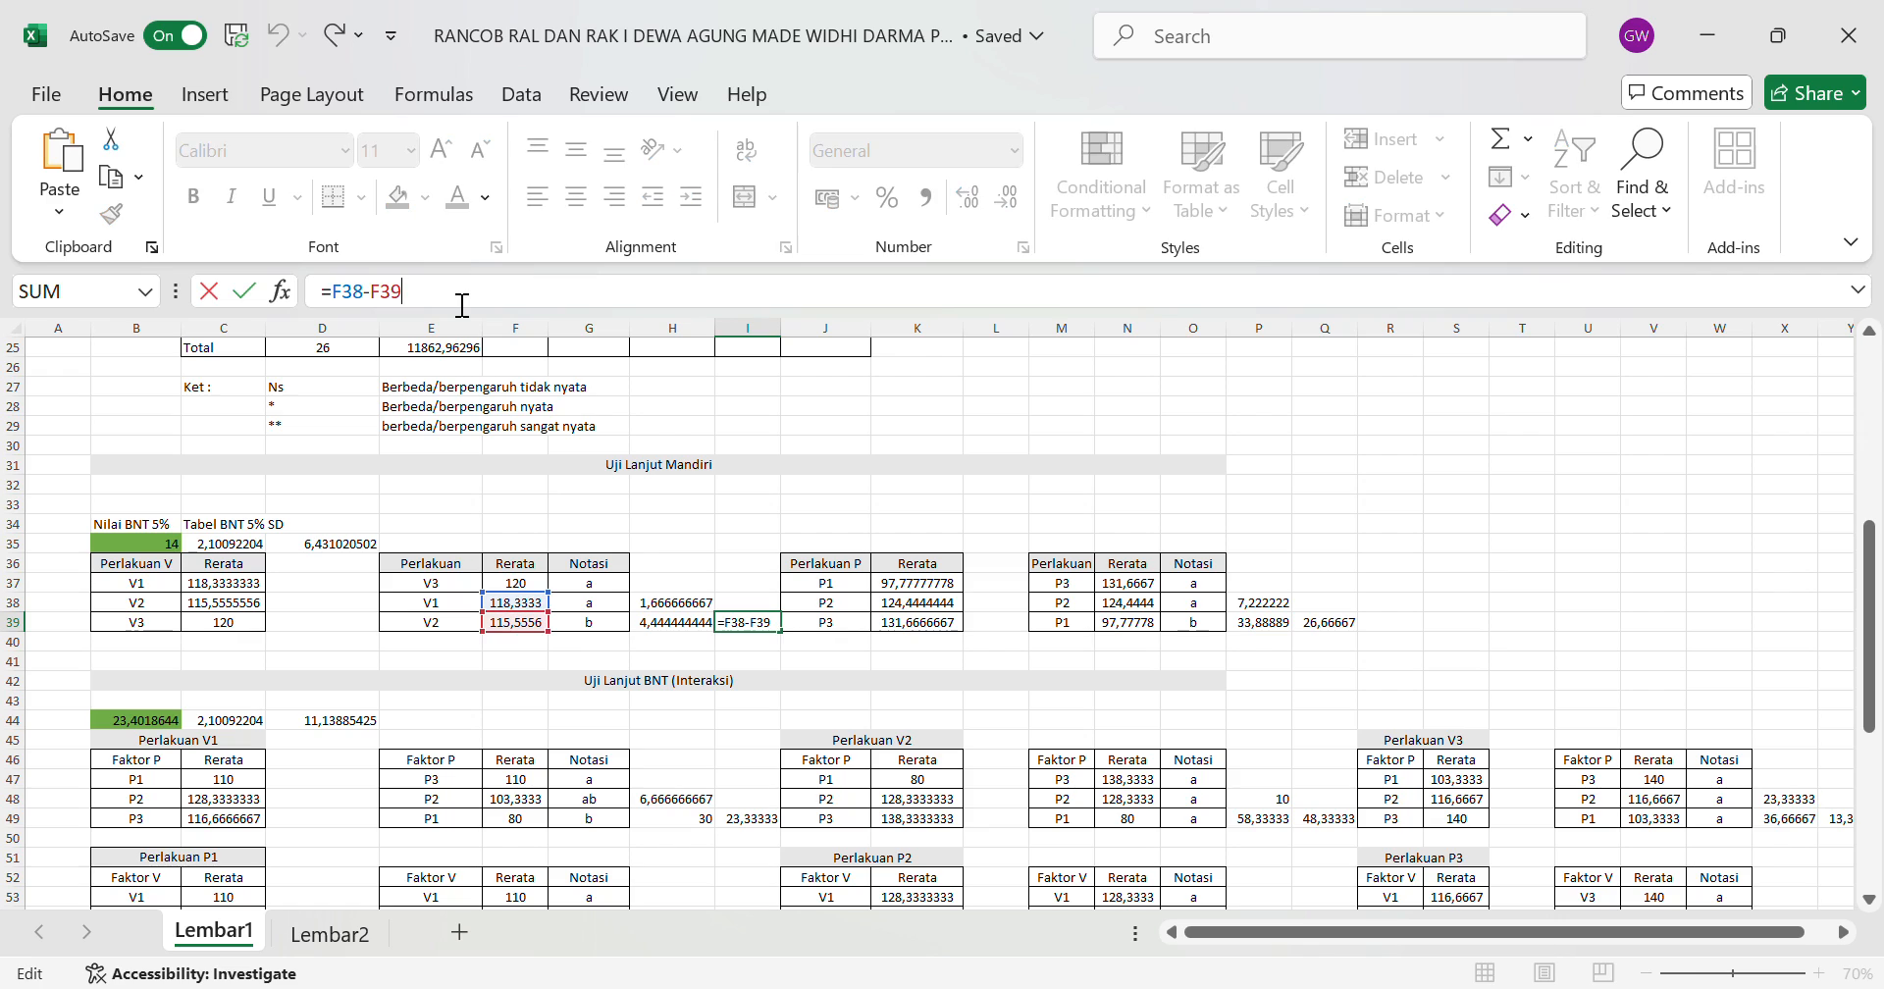
{"action": "left_click", "coordinate": [845, 686]}
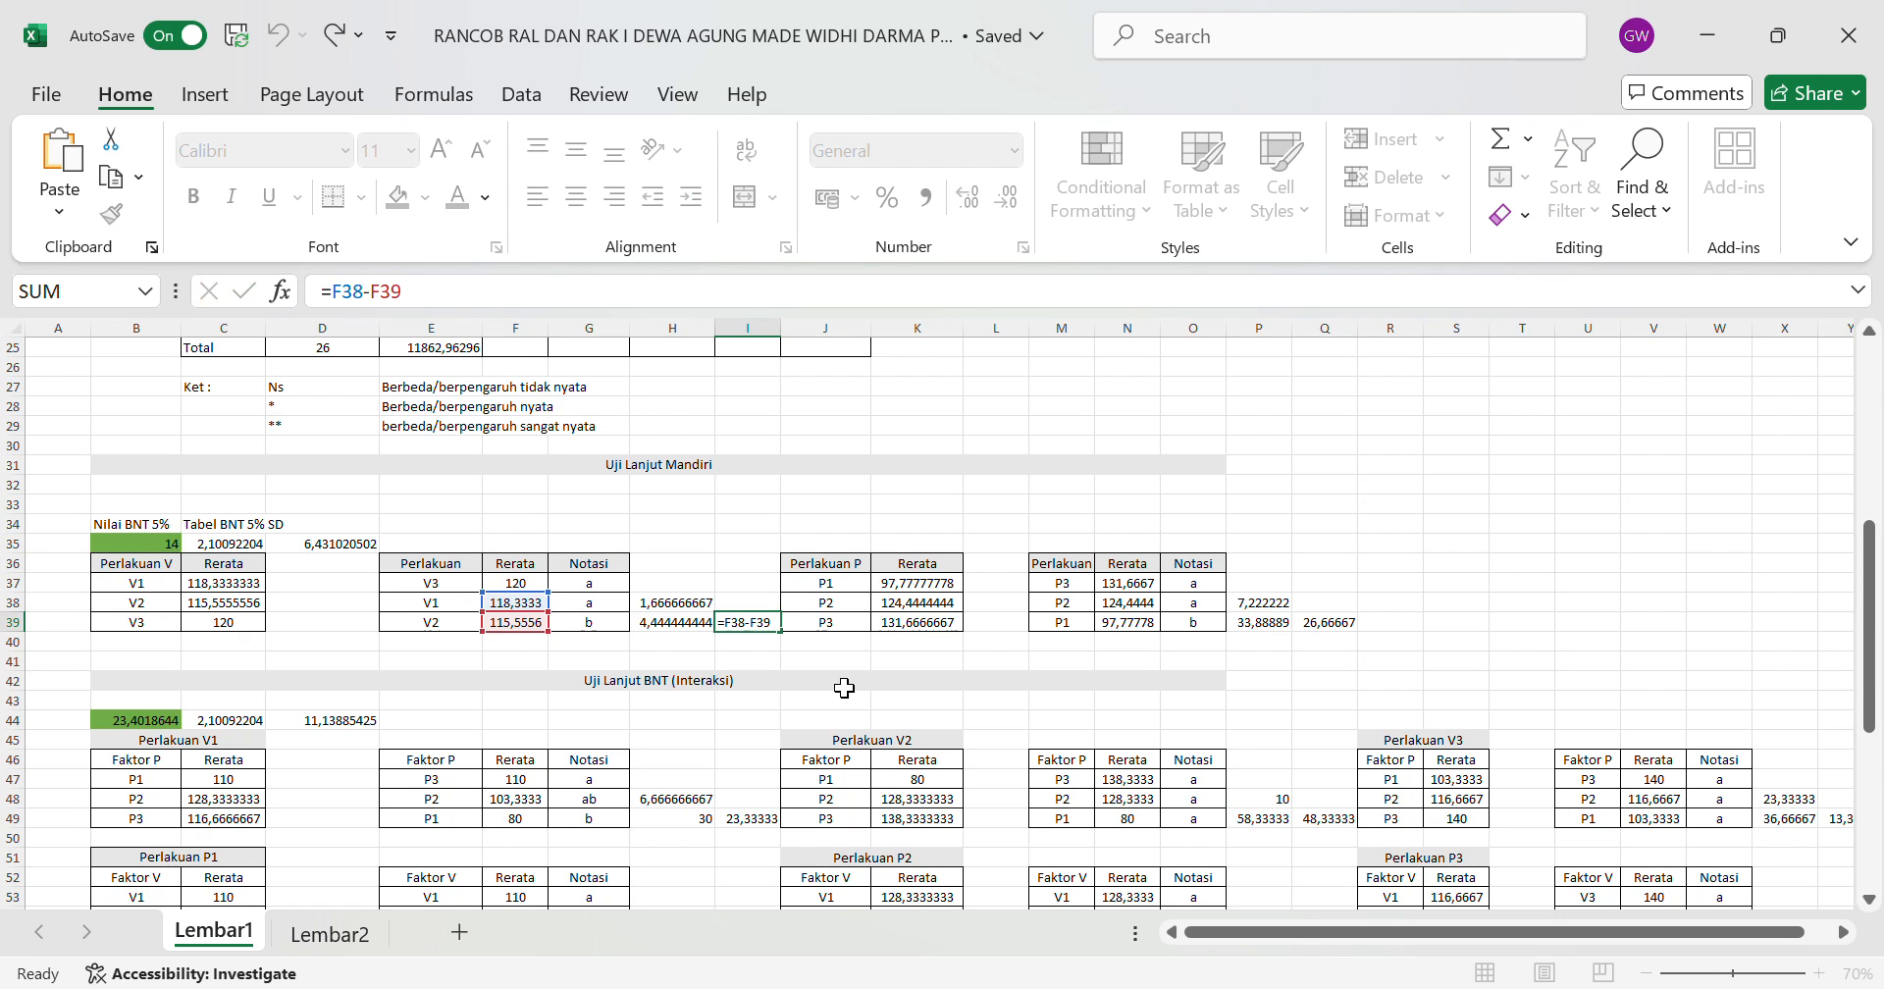
Examine the P1 mean formula in K37 and trace it to the Faktor P Rerata row K10:M10 of Tabel Bantu 2 Arah.
{"action": "left_click", "coordinate": [925, 587]}
{"action": "scroll", "coordinate": [1051, 408], "scroll_direction": "up", "scroll_amount": 1}
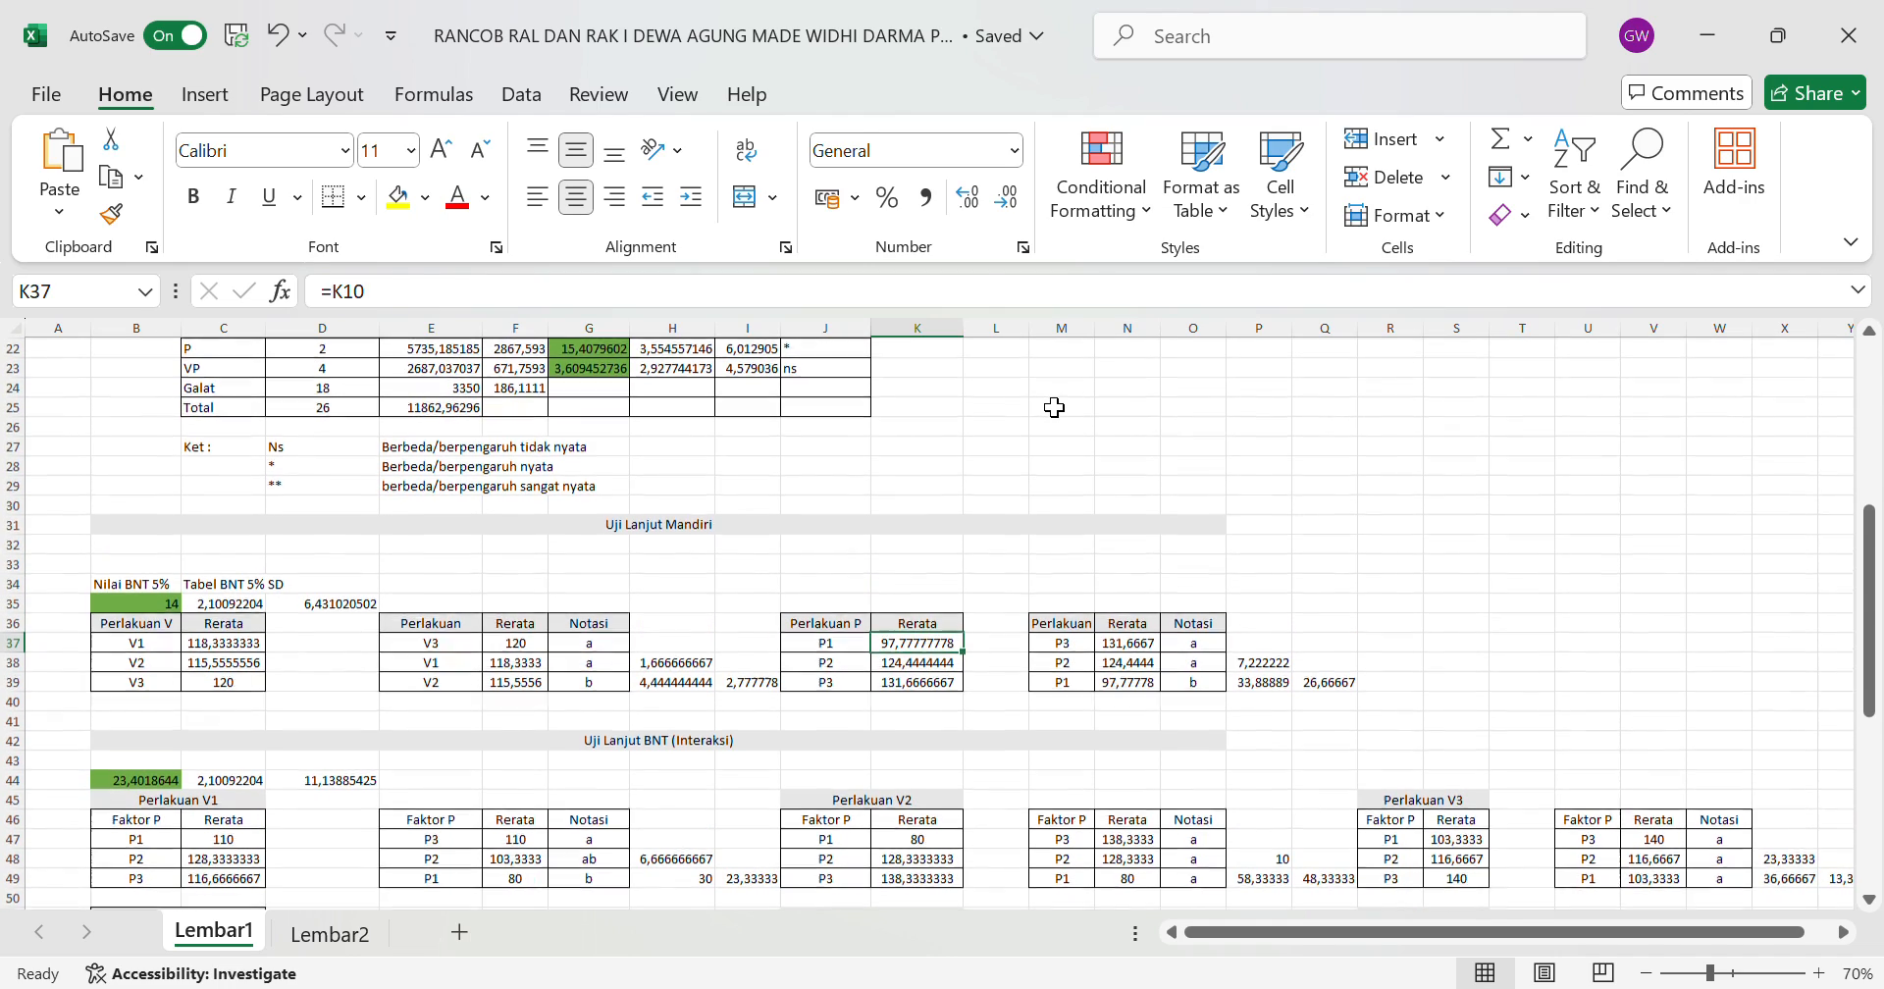
{"action": "left_click", "coordinate": [956, 304]}
{"action": "scroll", "coordinate": [1001, 602], "scroll_direction": "up", "scroll_amount": 7}
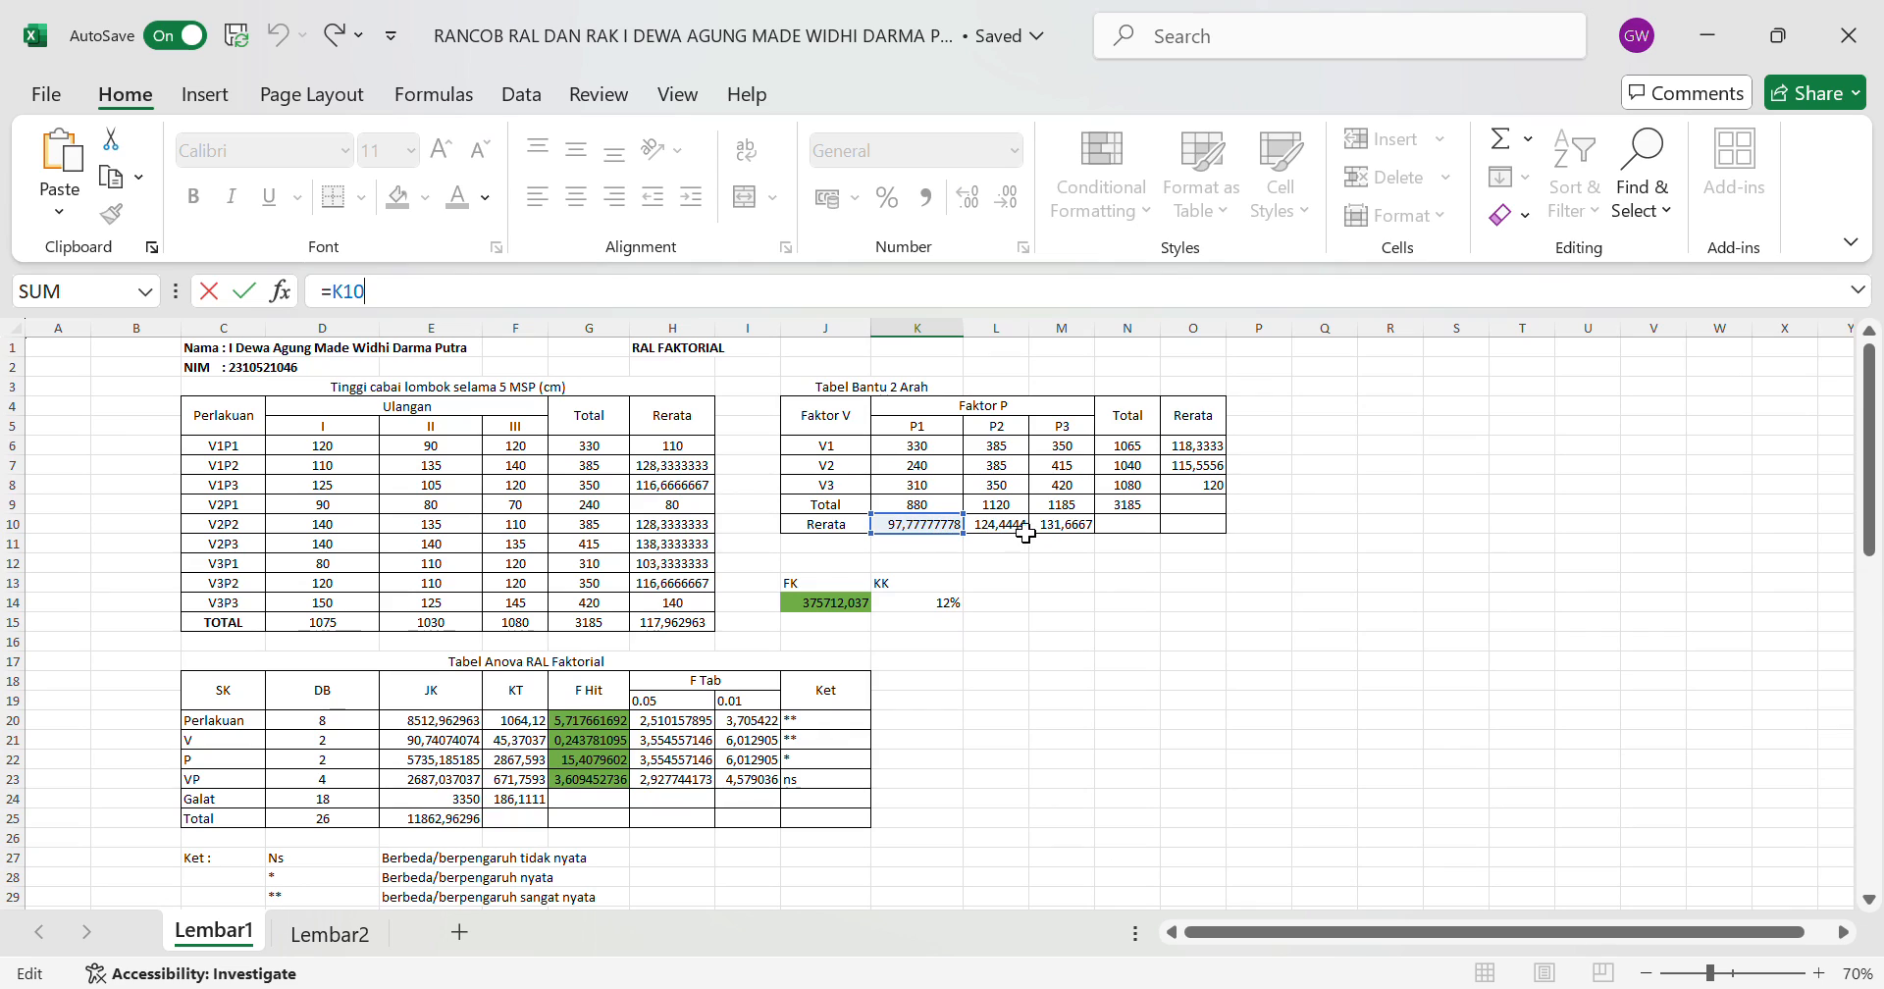
{"action": "left_click", "coordinate": [1049, 589]}
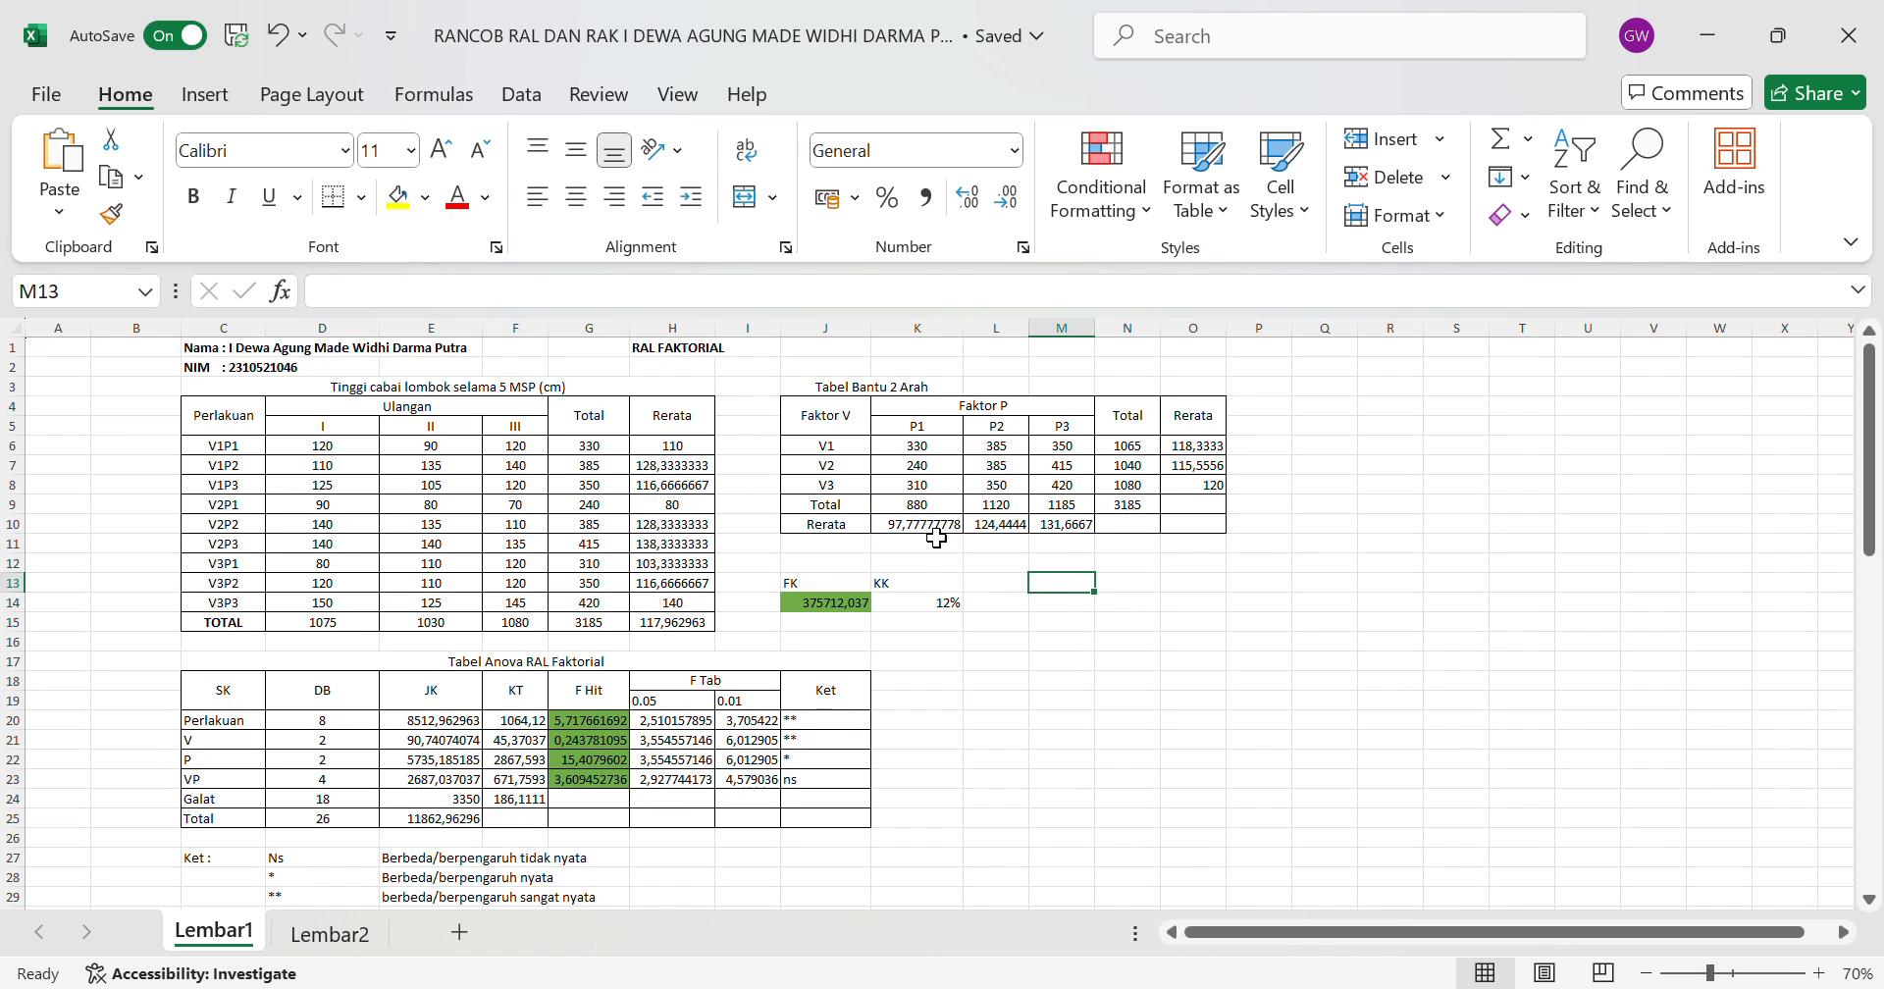
{"action": "left_click_drag", "start_coordinate": [917, 537], "coordinate": [1045, 540]}
{"action": "left_click", "coordinate": [1051, 605]}
{"action": "scroll", "coordinate": [1051, 605], "scroll_direction": "down", "scroll_amount": 7}
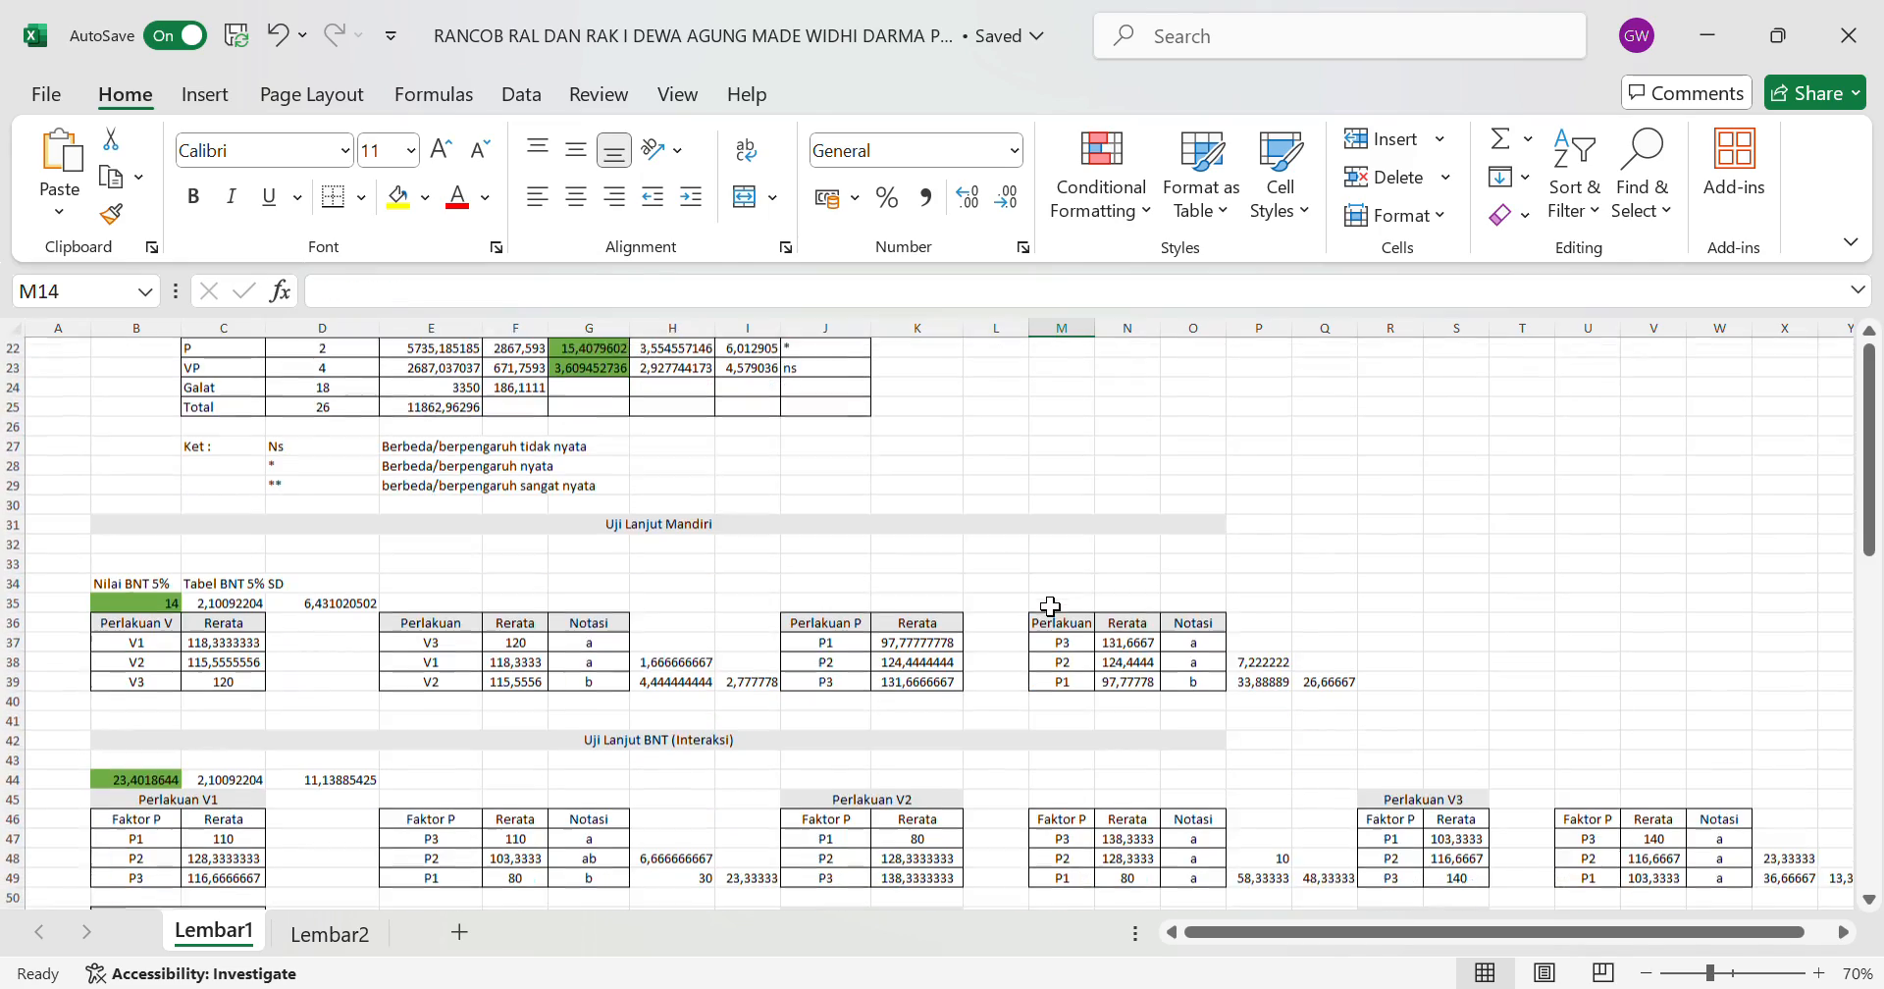
Look through the BNT interaction tables and trace the P1 mean formula in C47 to the treatment means in column H.
{"action": "scroll", "coordinate": [1186, 685], "scroll_direction": "down", "scroll_amount": 4}
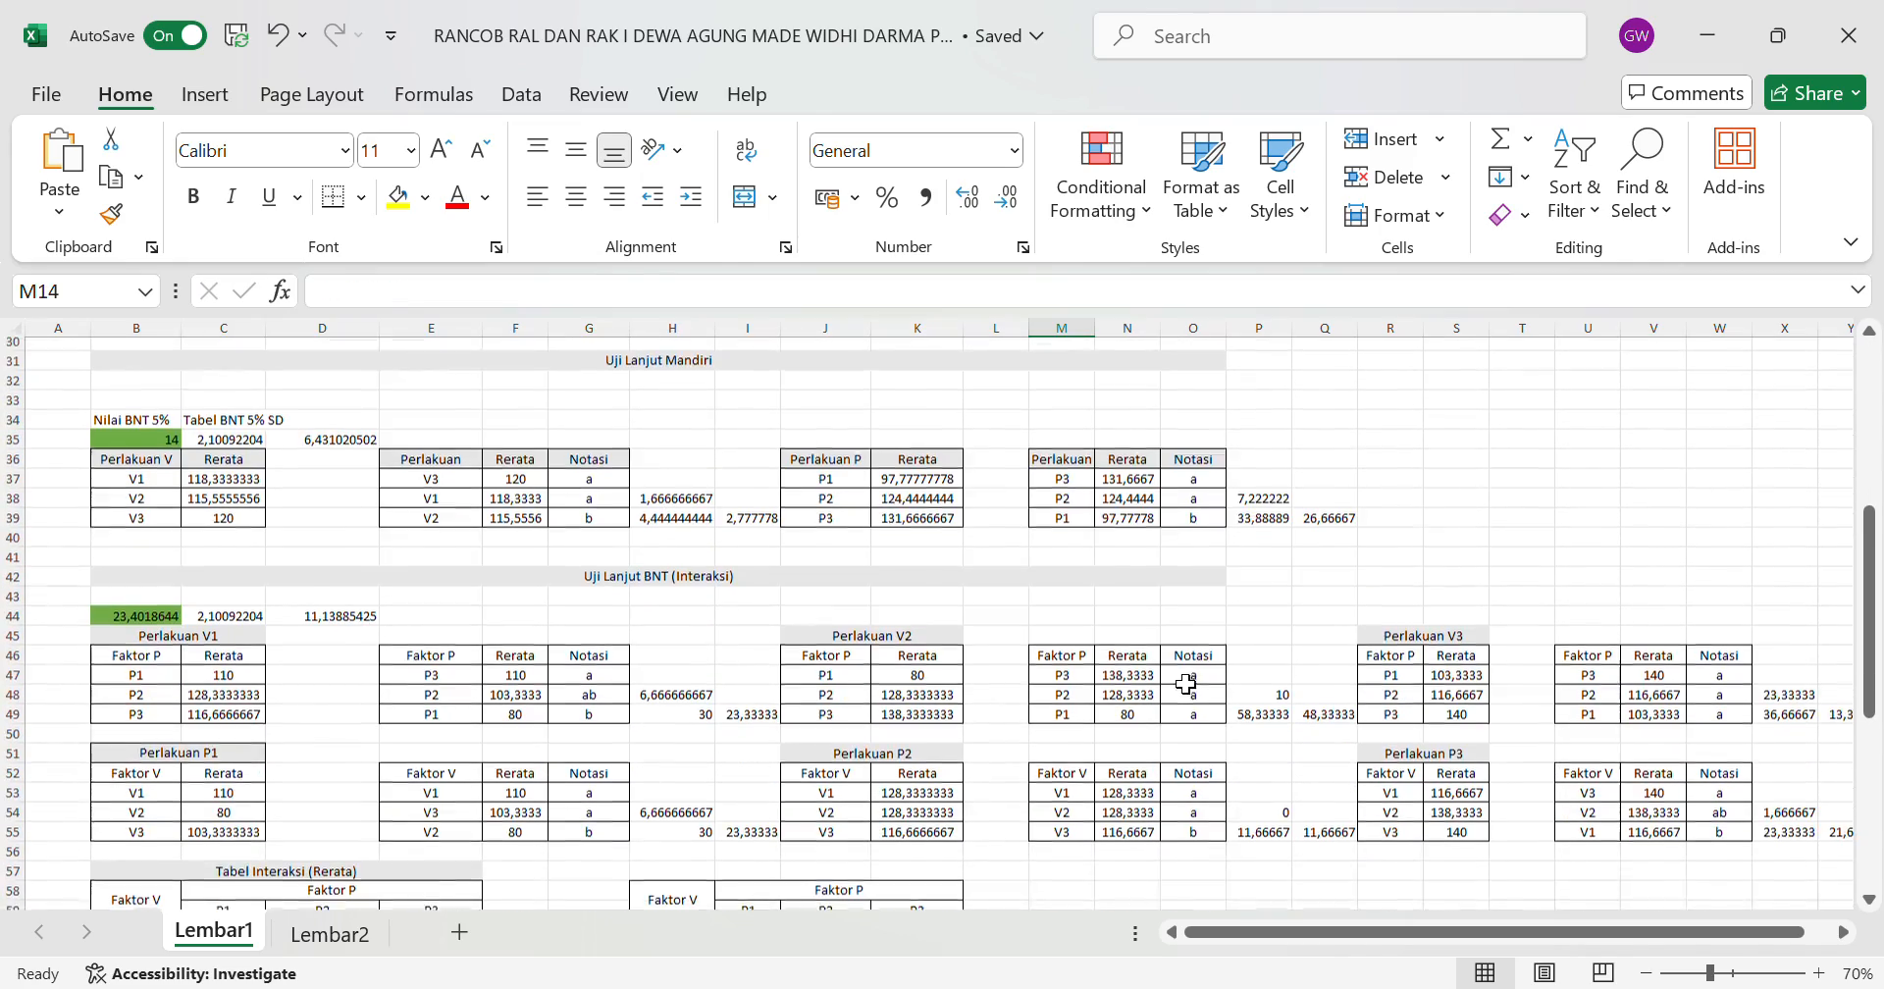
{"action": "scroll", "coordinate": [1186, 685], "scroll_direction": "down", "scroll_amount": 3}
{"action": "scroll", "coordinate": [1186, 685], "scroll_direction": "up", "scroll_amount": 3}
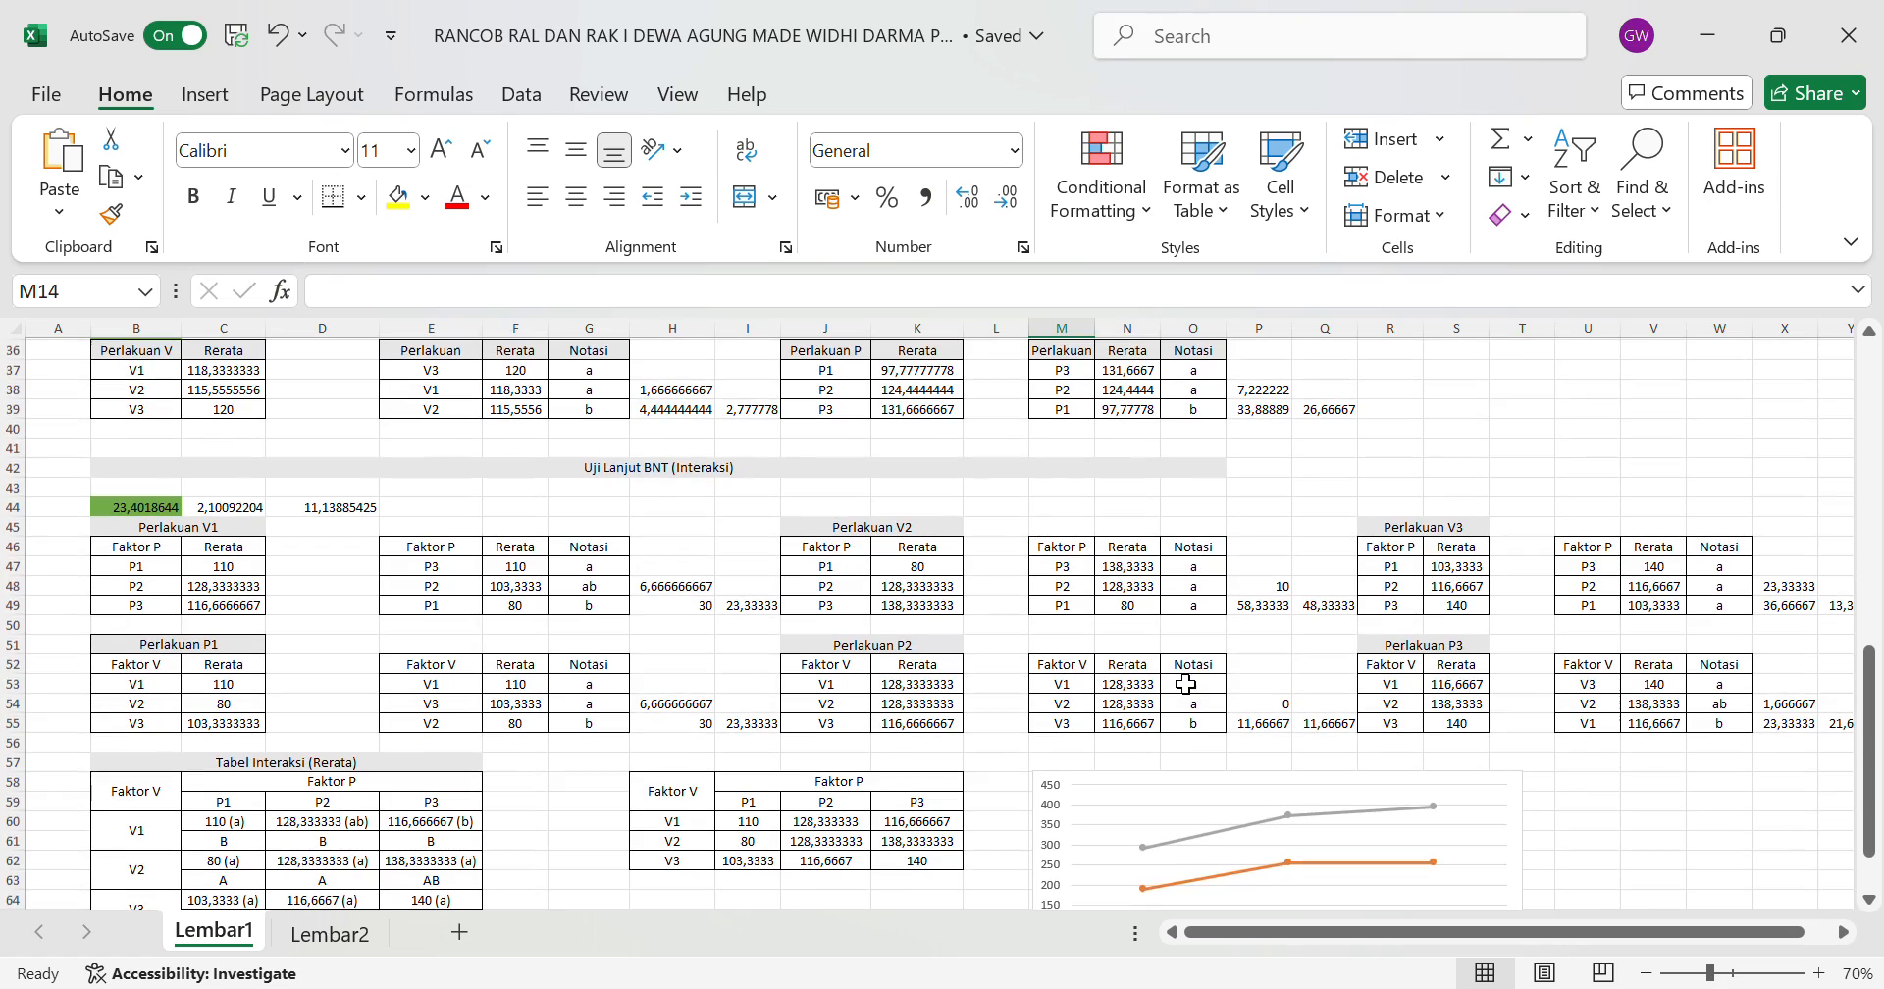
{"action": "scroll", "coordinate": [1187, 685], "scroll_direction": "up", "scroll_amount": 1}
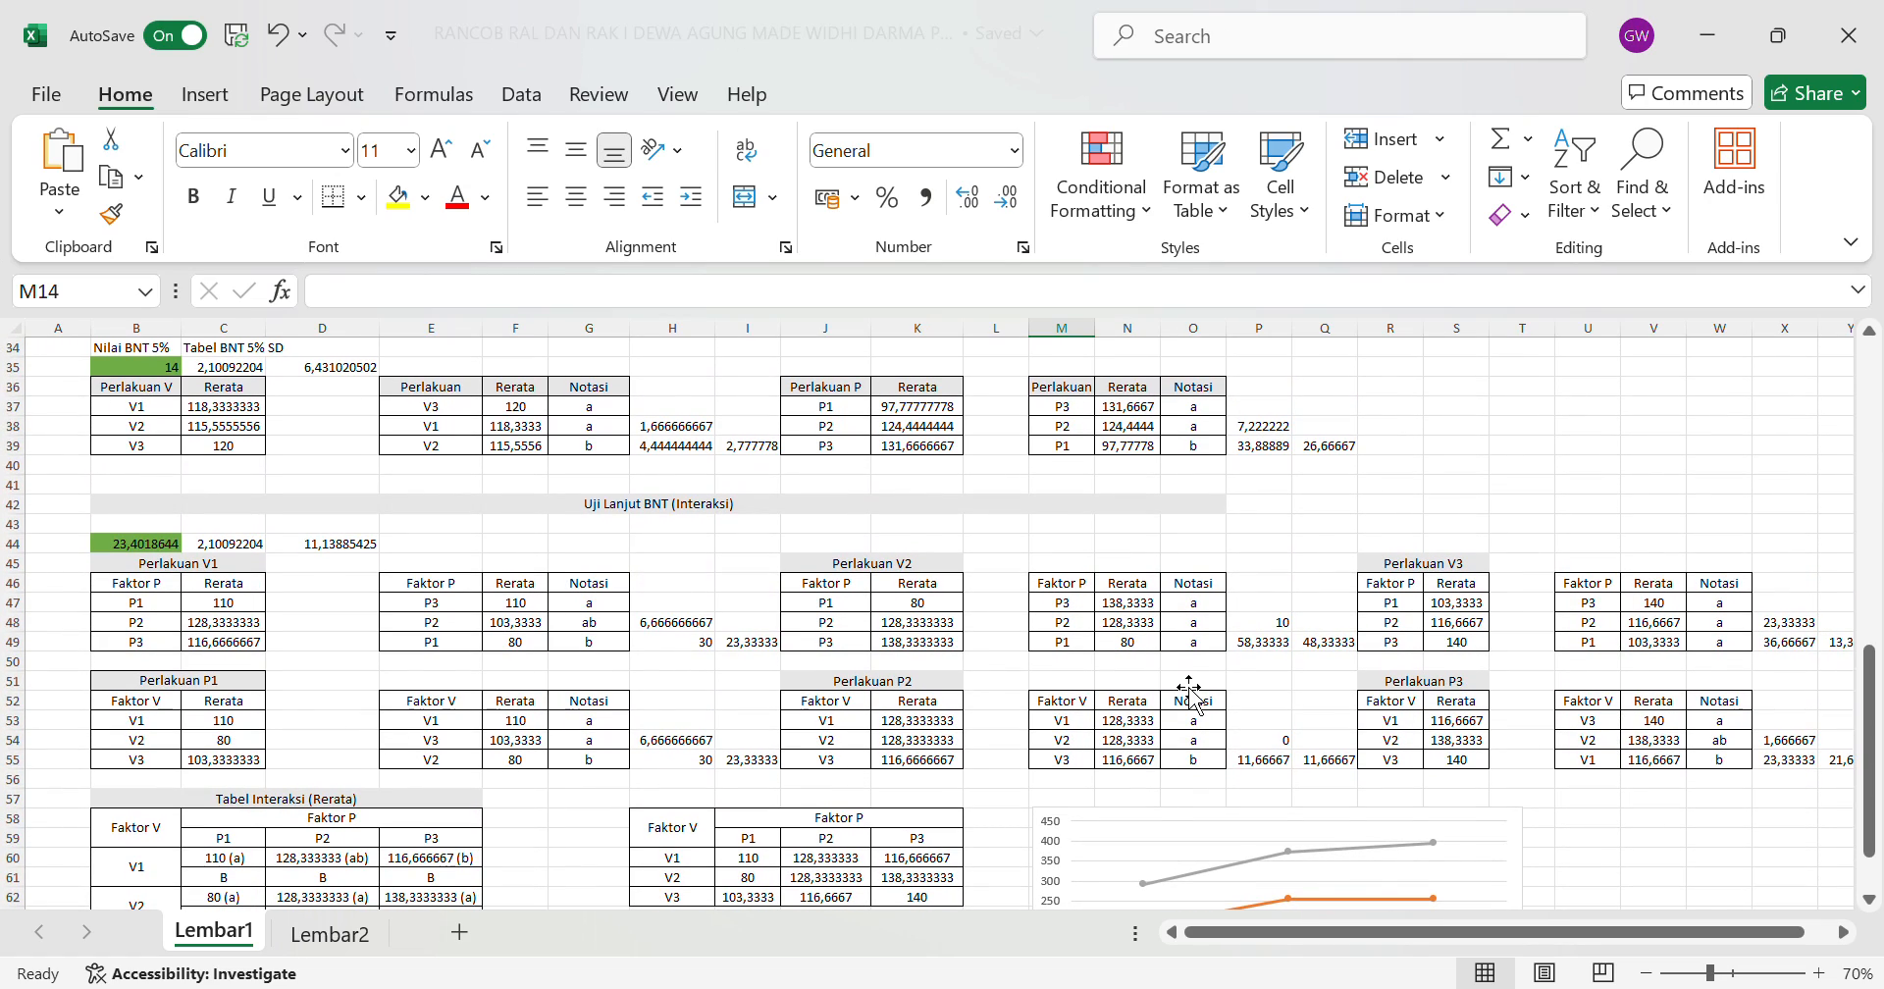
{"action": "scroll", "coordinate": [1190, 692], "scroll_direction": "down", "scroll_amount": 2}
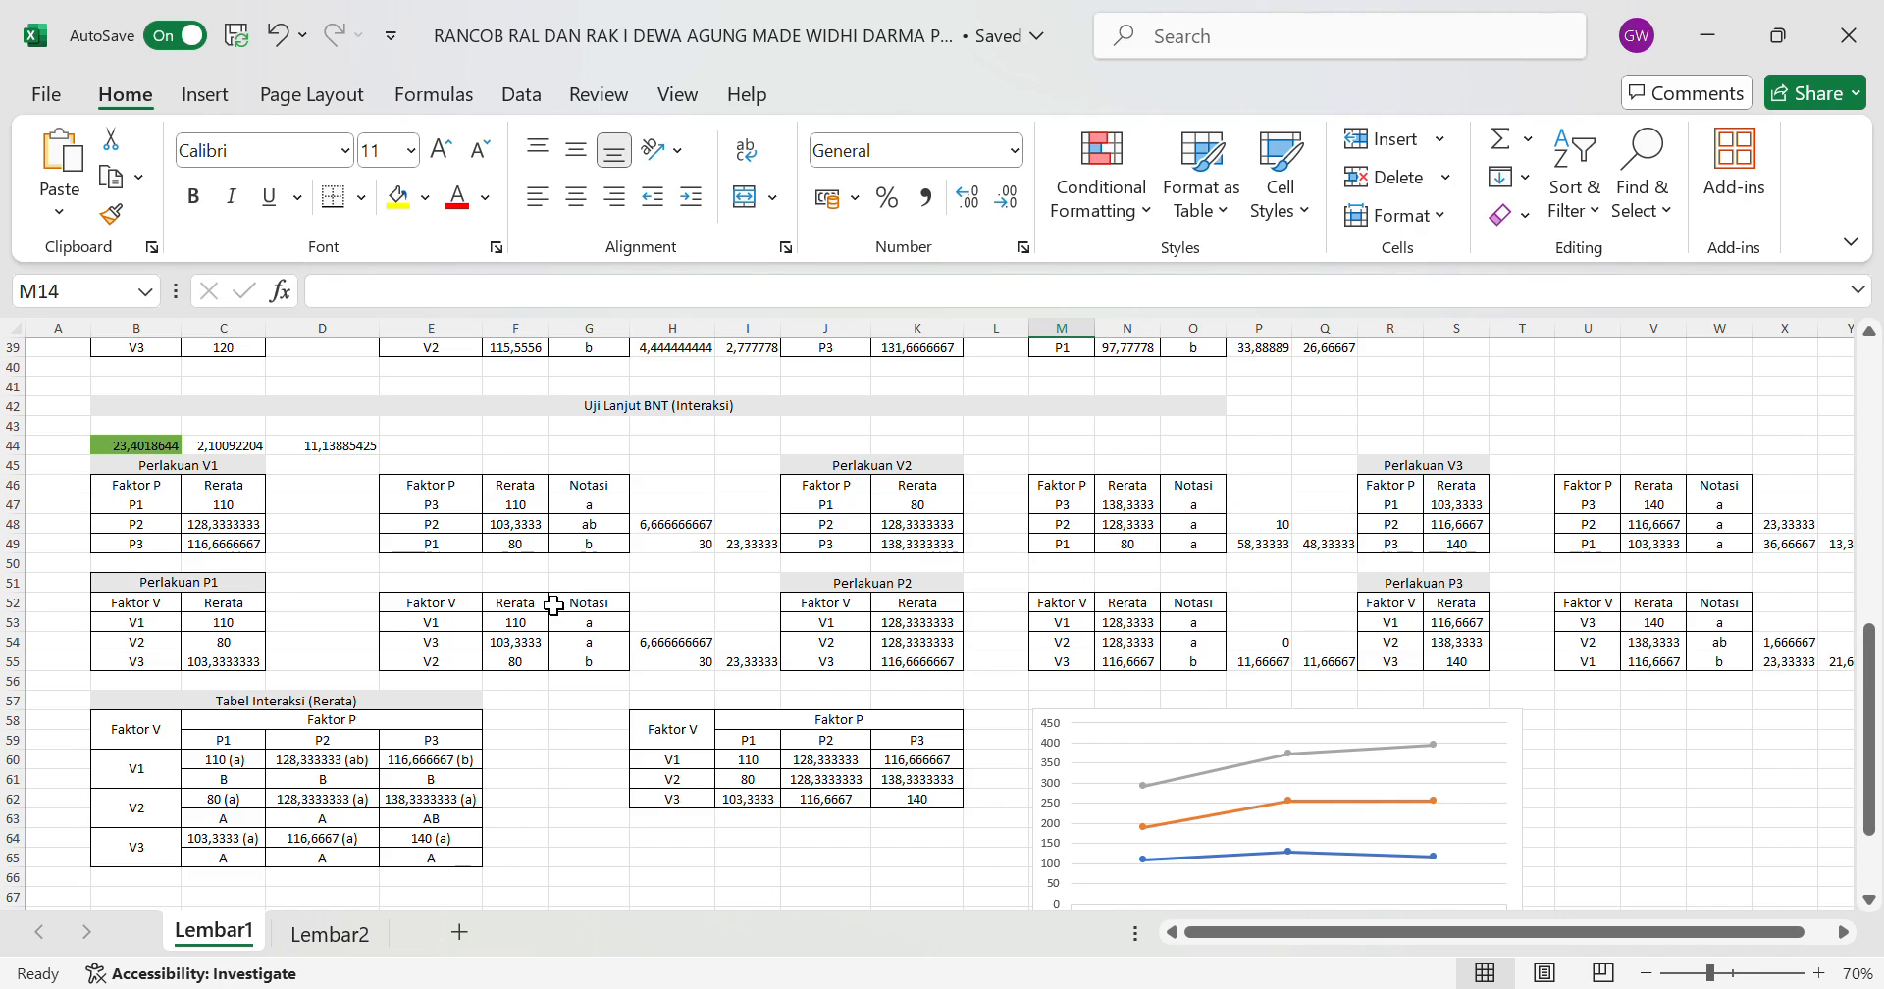
{"action": "left_click", "coordinate": [255, 513]}
{"action": "scroll", "coordinate": [392, 483], "scroll_direction": "up", "scroll_amount": 12}
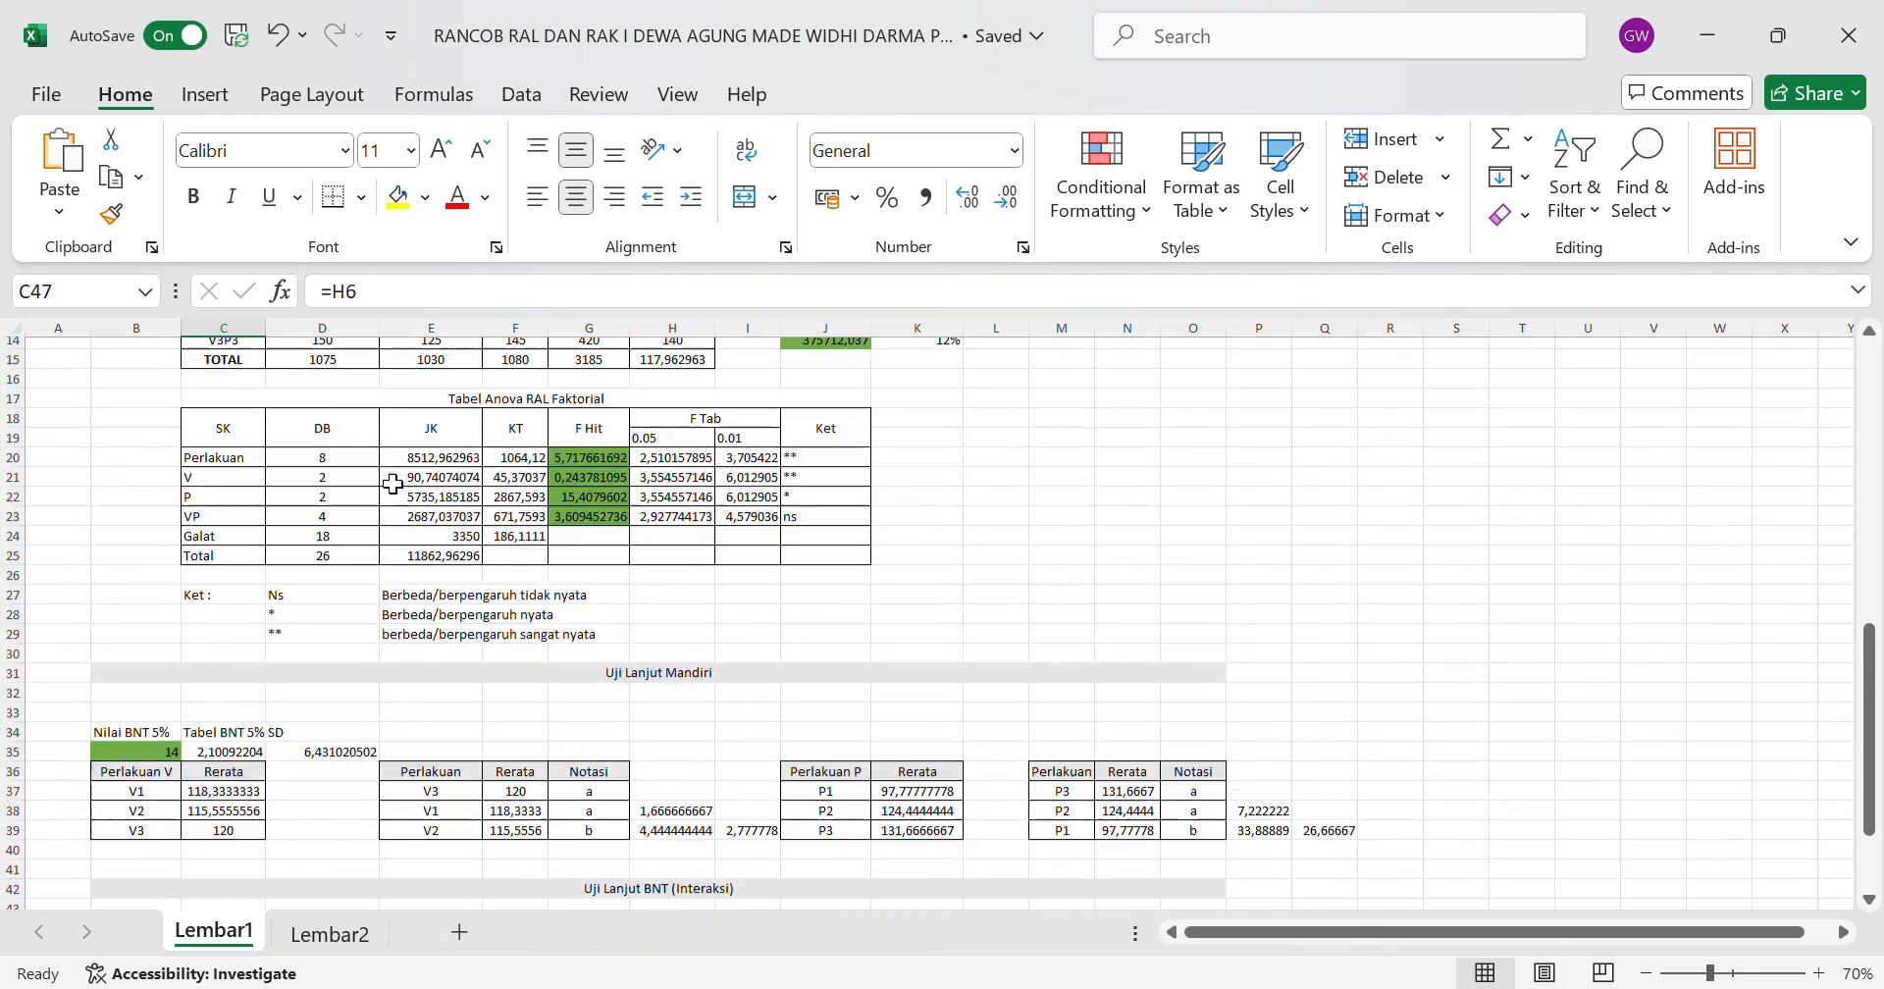
{"action": "scroll", "coordinate": [393, 484], "scroll_direction": "up", "scroll_amount": 1}
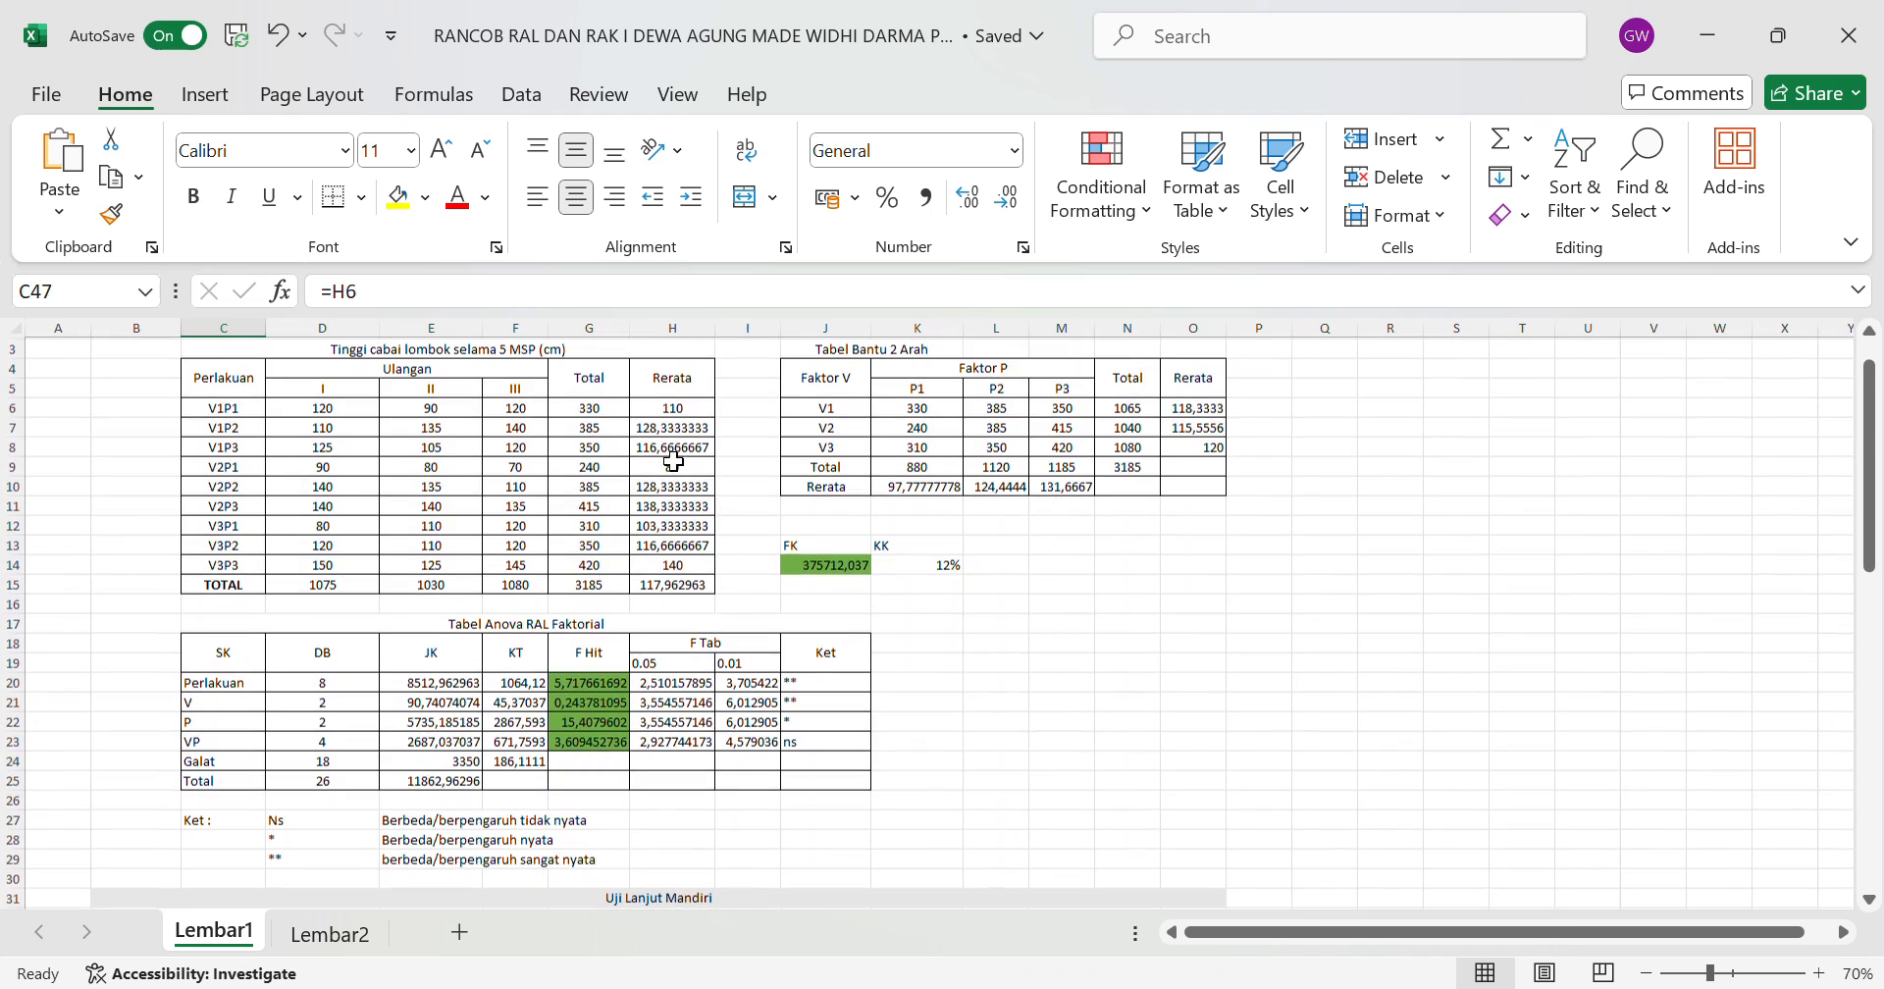
Examine the treatment means in H6:H14 and the Perlakuan V1 and V2 comparison tables, including the difference formula in H48.
{"action": "left_click_drag", "start_coordinate": [653, 405], "coordinate": [673, 564]}
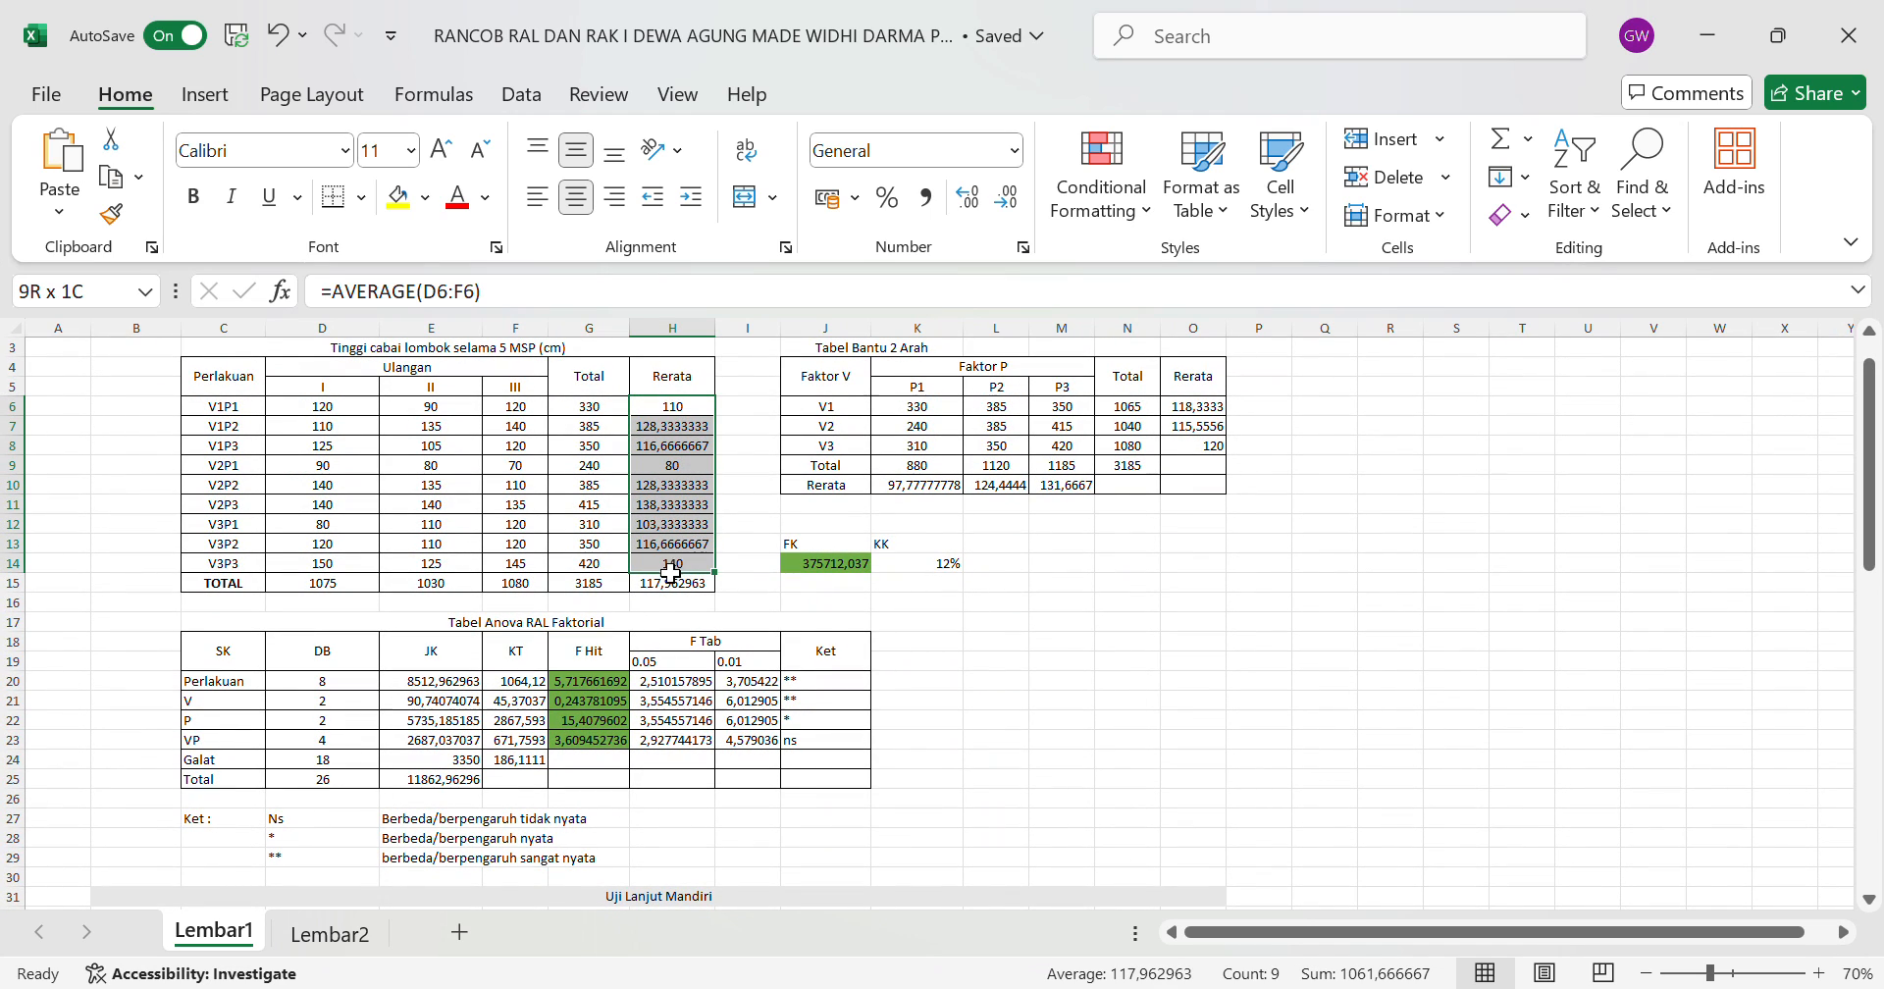
{"action": "left_click", "coordinate": [1080, 702]}
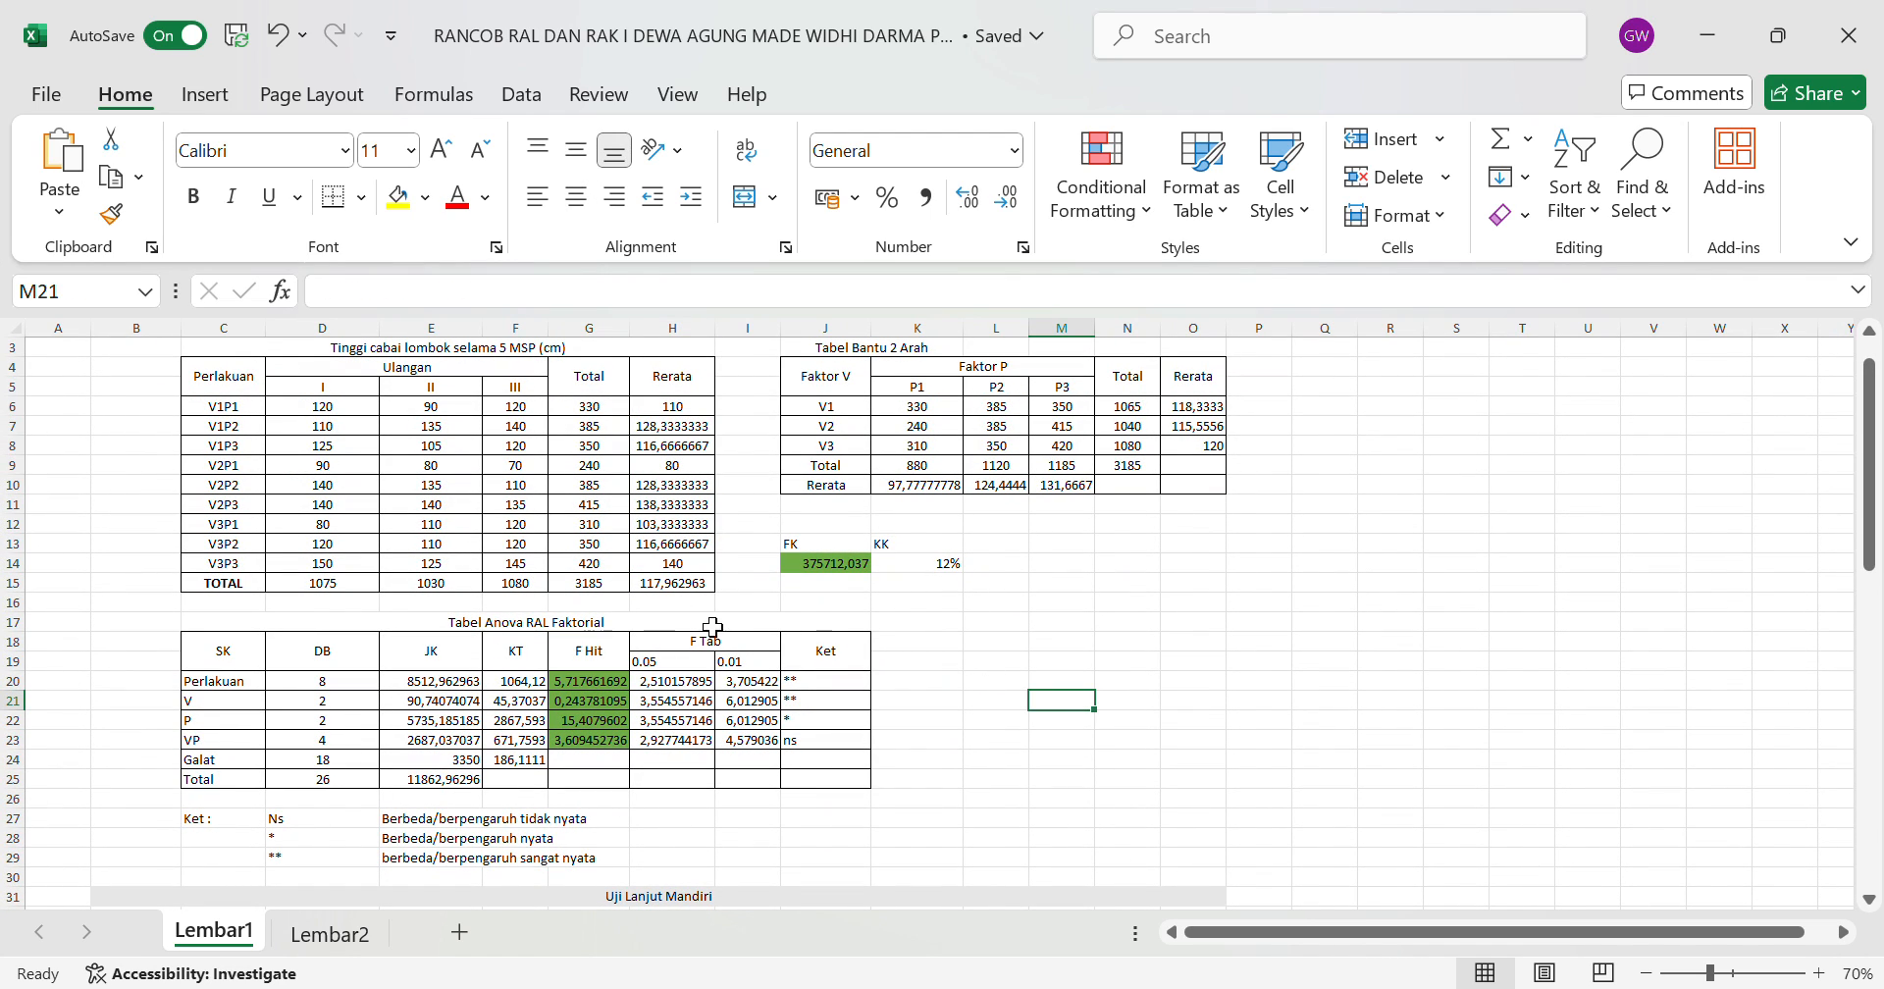
{"action": "scroll", "coordinate": [913, 605], "scroll_direction": "down", "scroll_amount": 13}
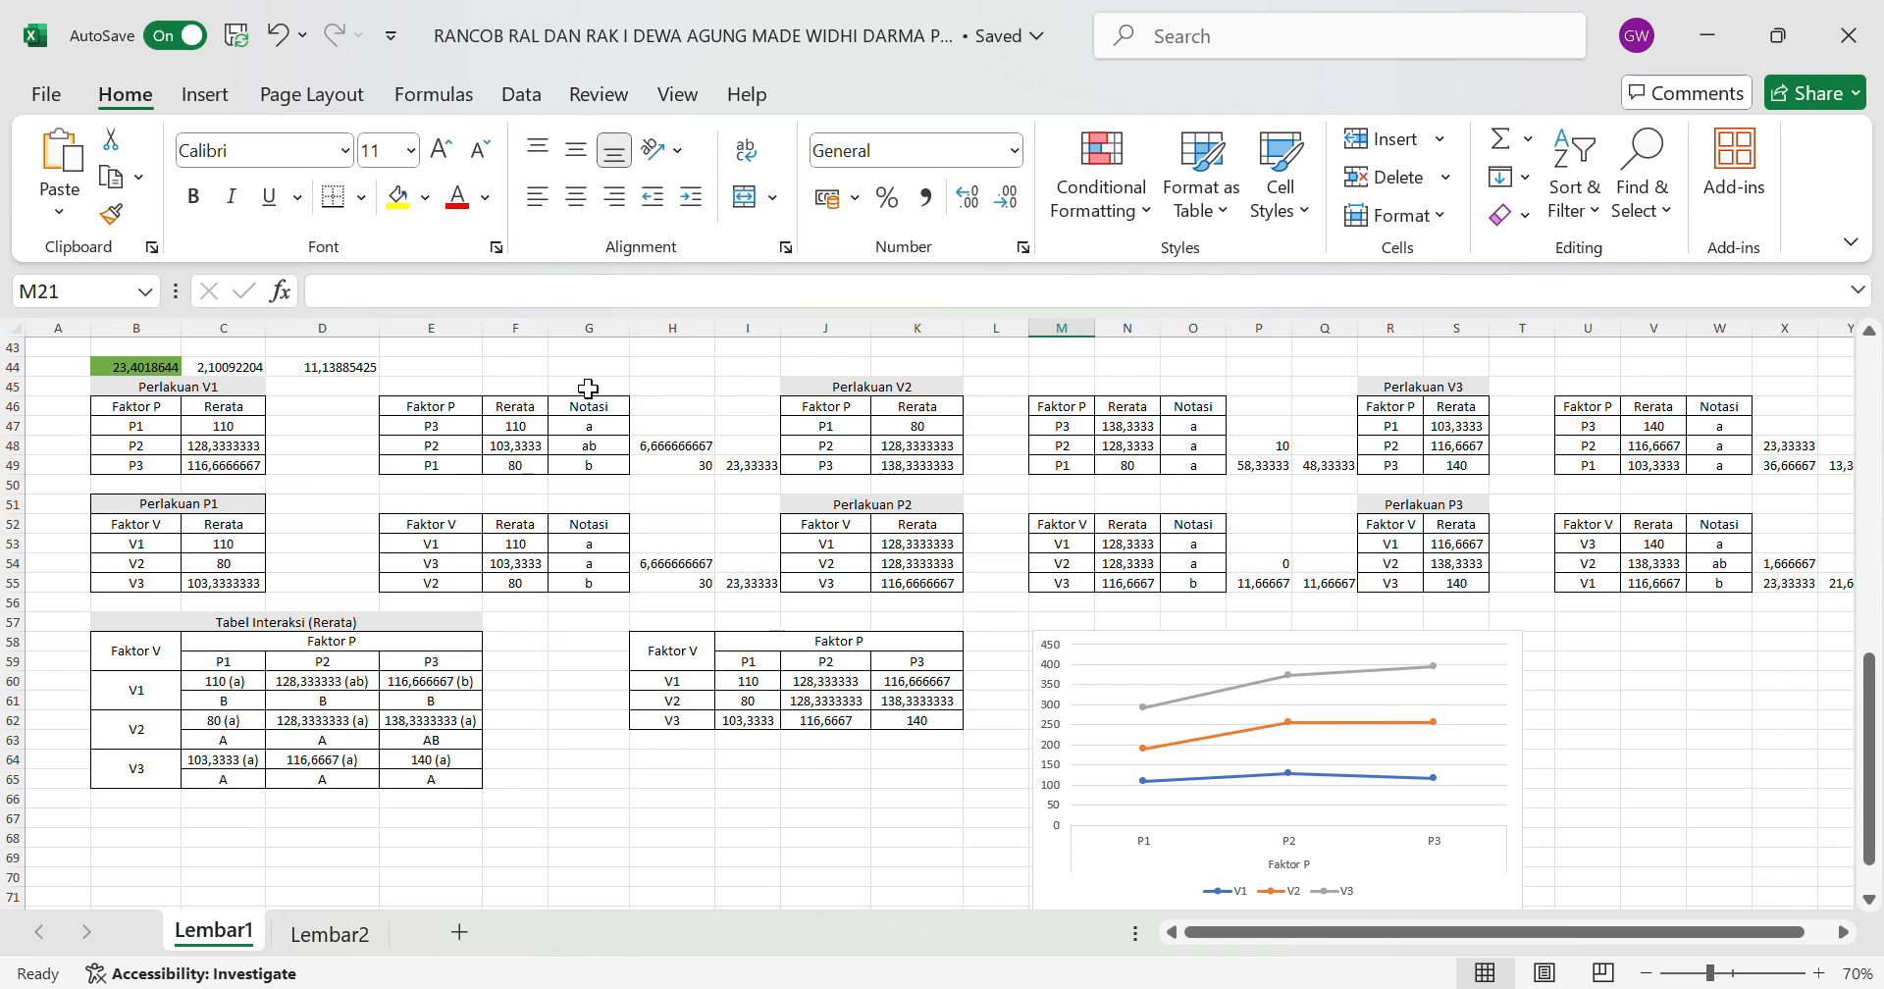
{"action": "scroll", "coordinate": [588, 389], "scroll_direction": "up", "scroll_amount": 3}
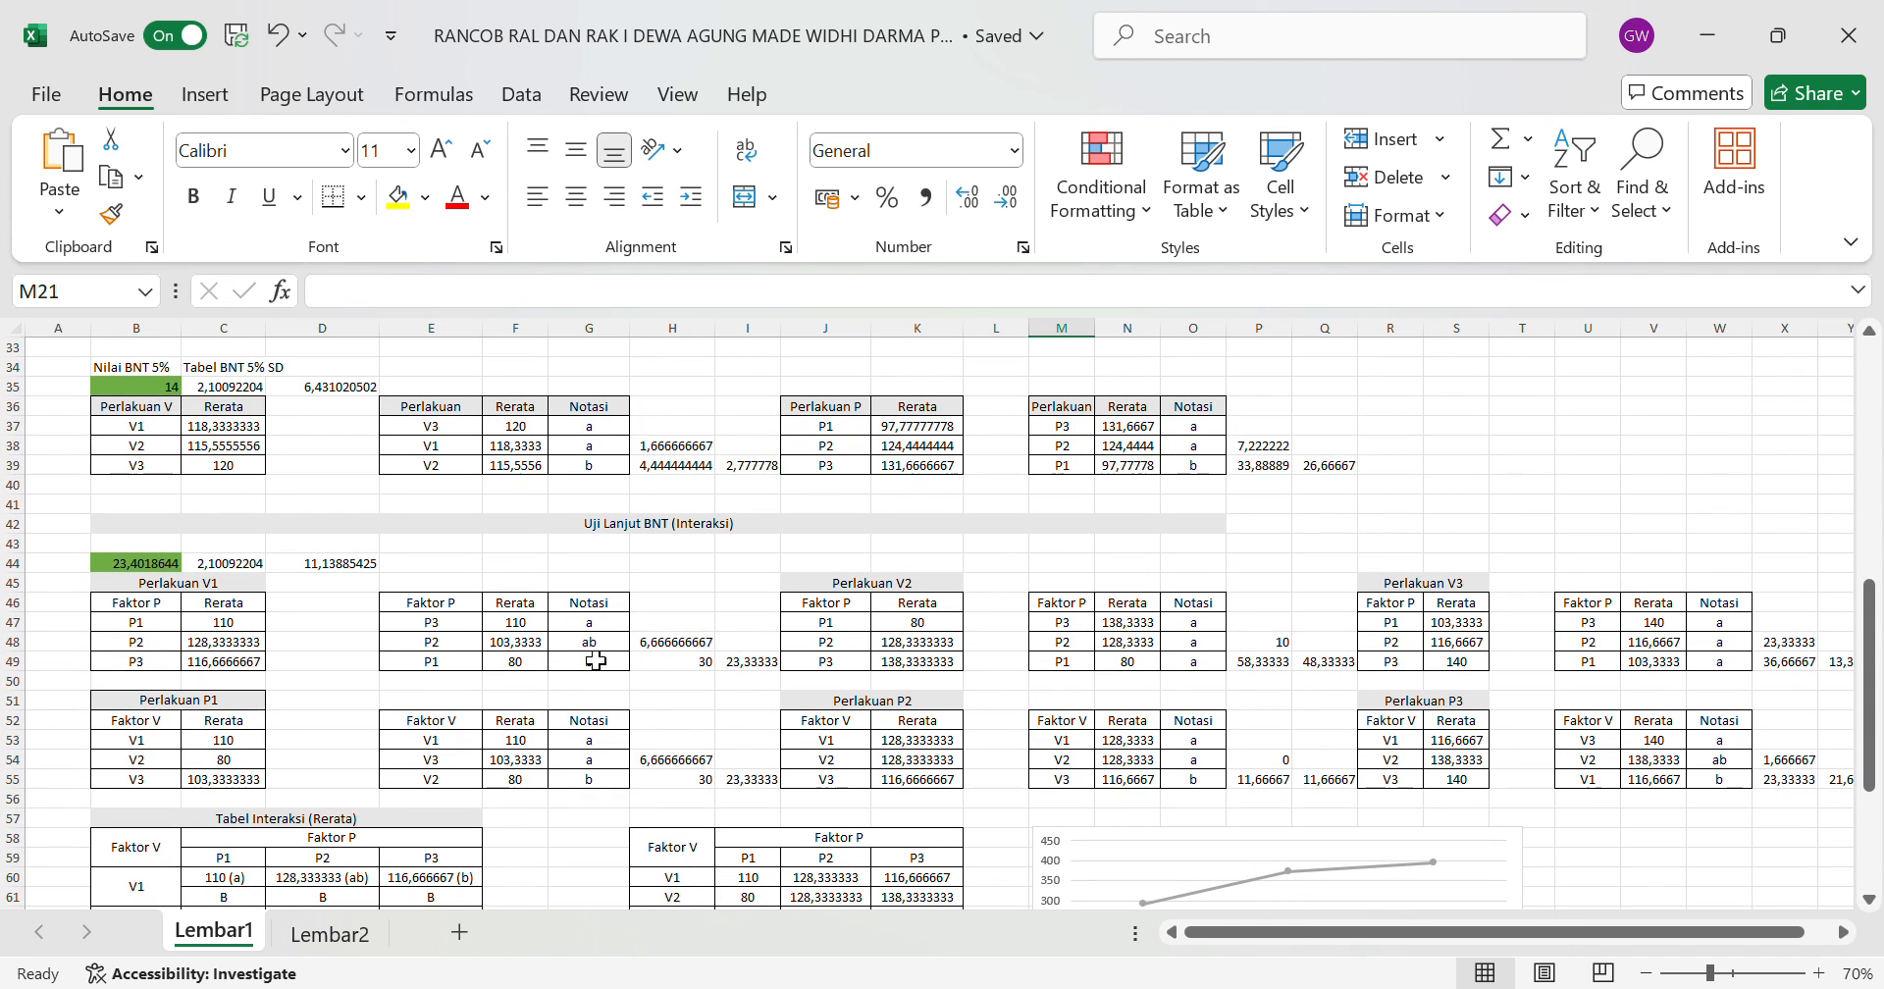
{"action": "left_click", "coordinate": [754, 663]}
{"action": "left_click", "coordinate": [692, 645]}
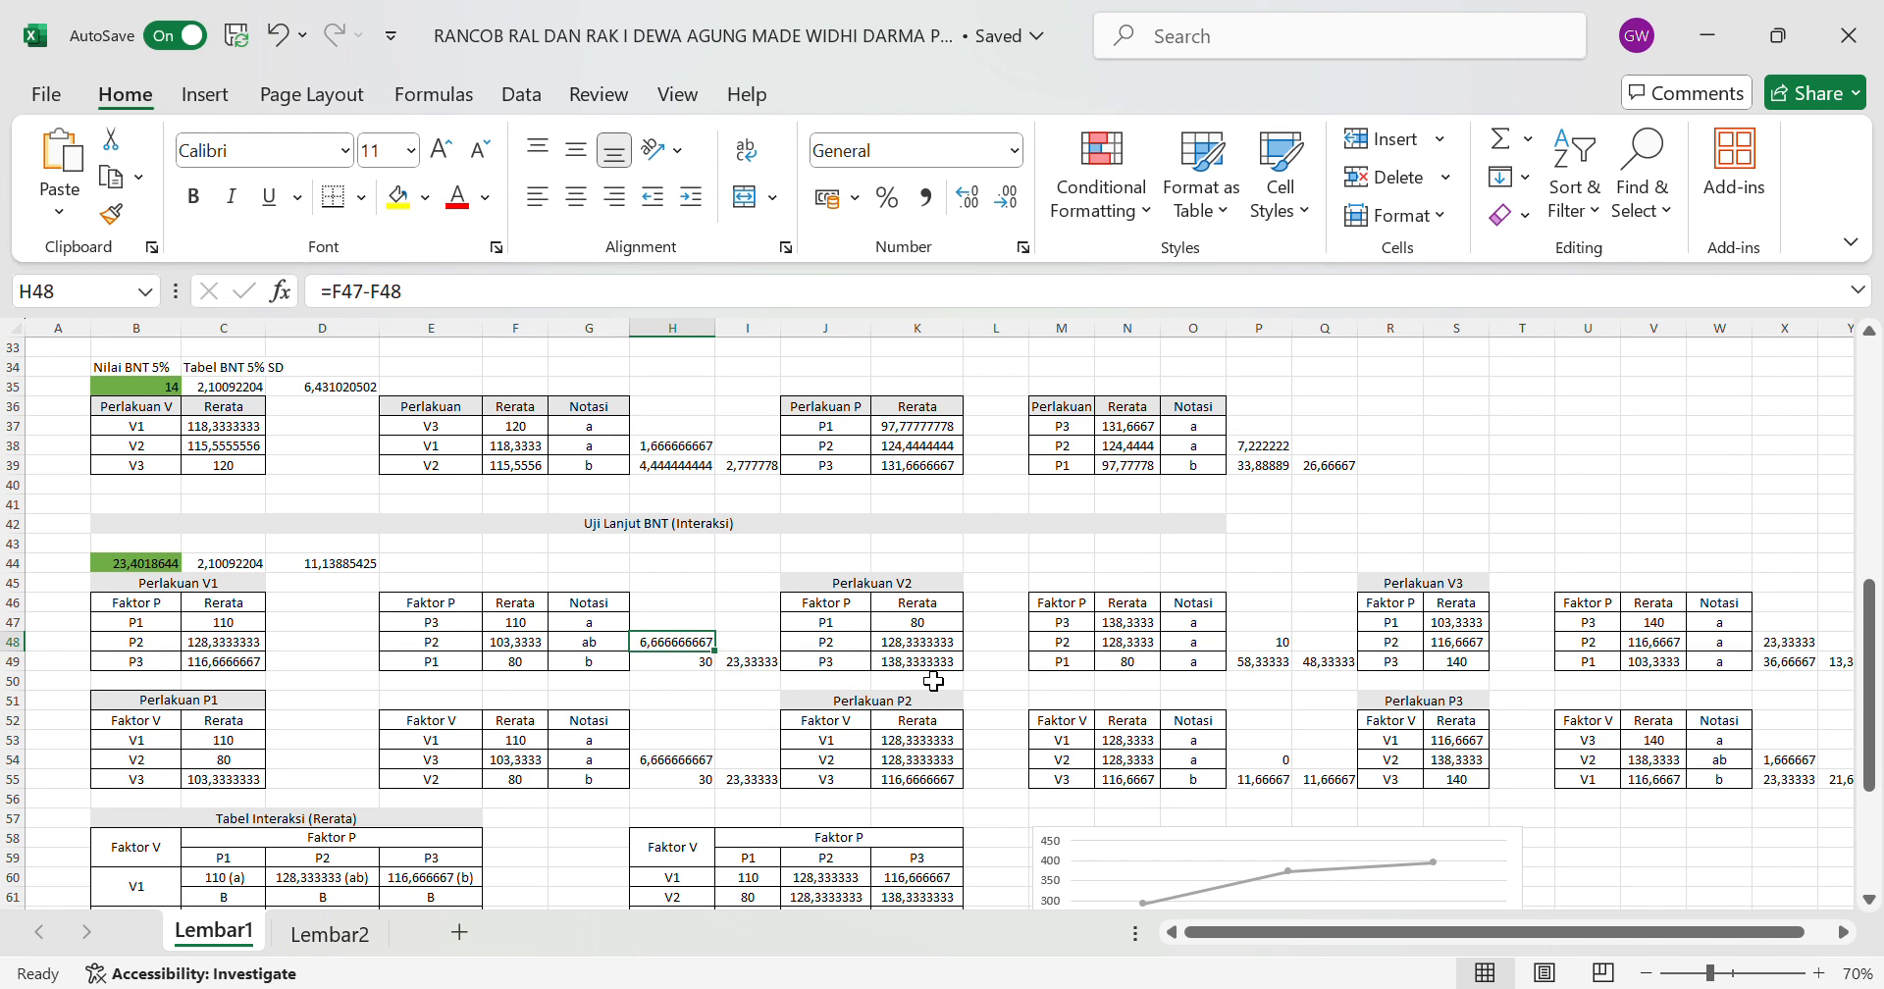
{"action": "scroll", "coordinate": [933, 680], "scroll_direction": "down", "scroll_amount": 1}
{"action": "left_click", "coordinate": [815, 567]}
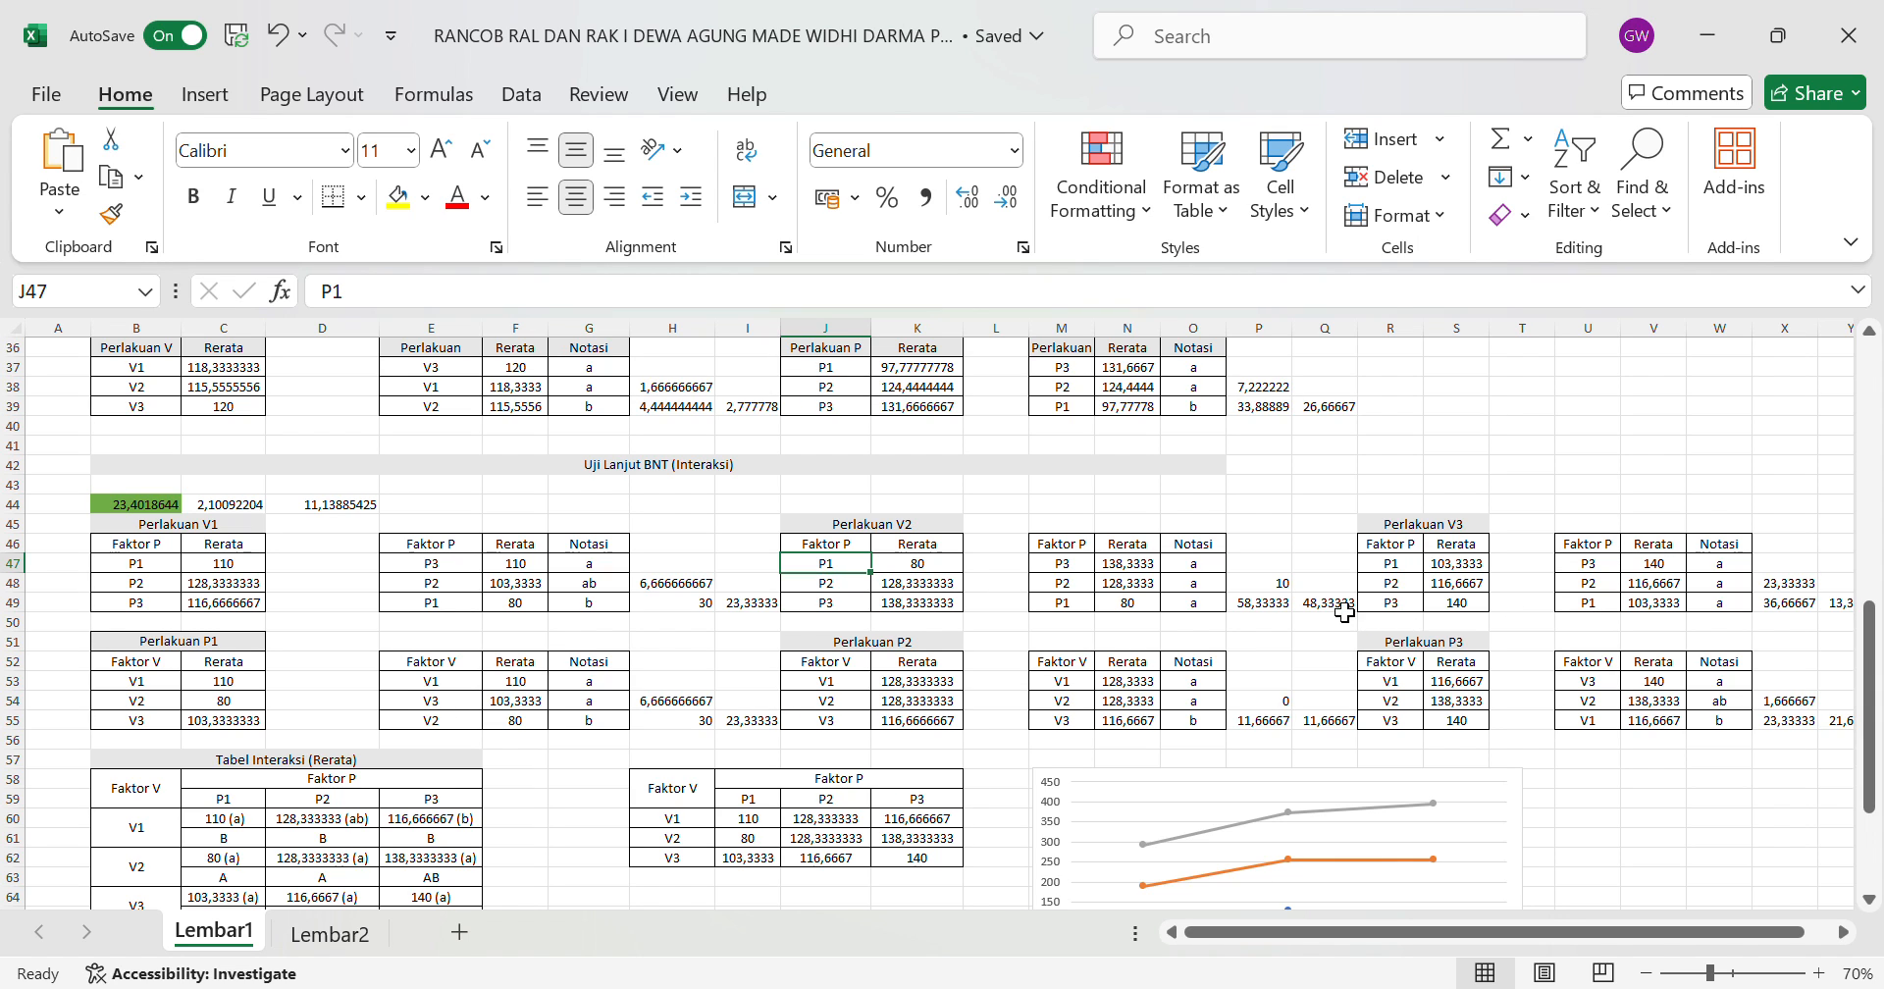
Examine the Perlakuan P1 tables, checking the V2 mean formula in C54 and the mean cells subtracted in H54.
{"action": "scroll", "coordinate": [1332, 608], "scroll_direction": "down", "scroll_amount": 3}
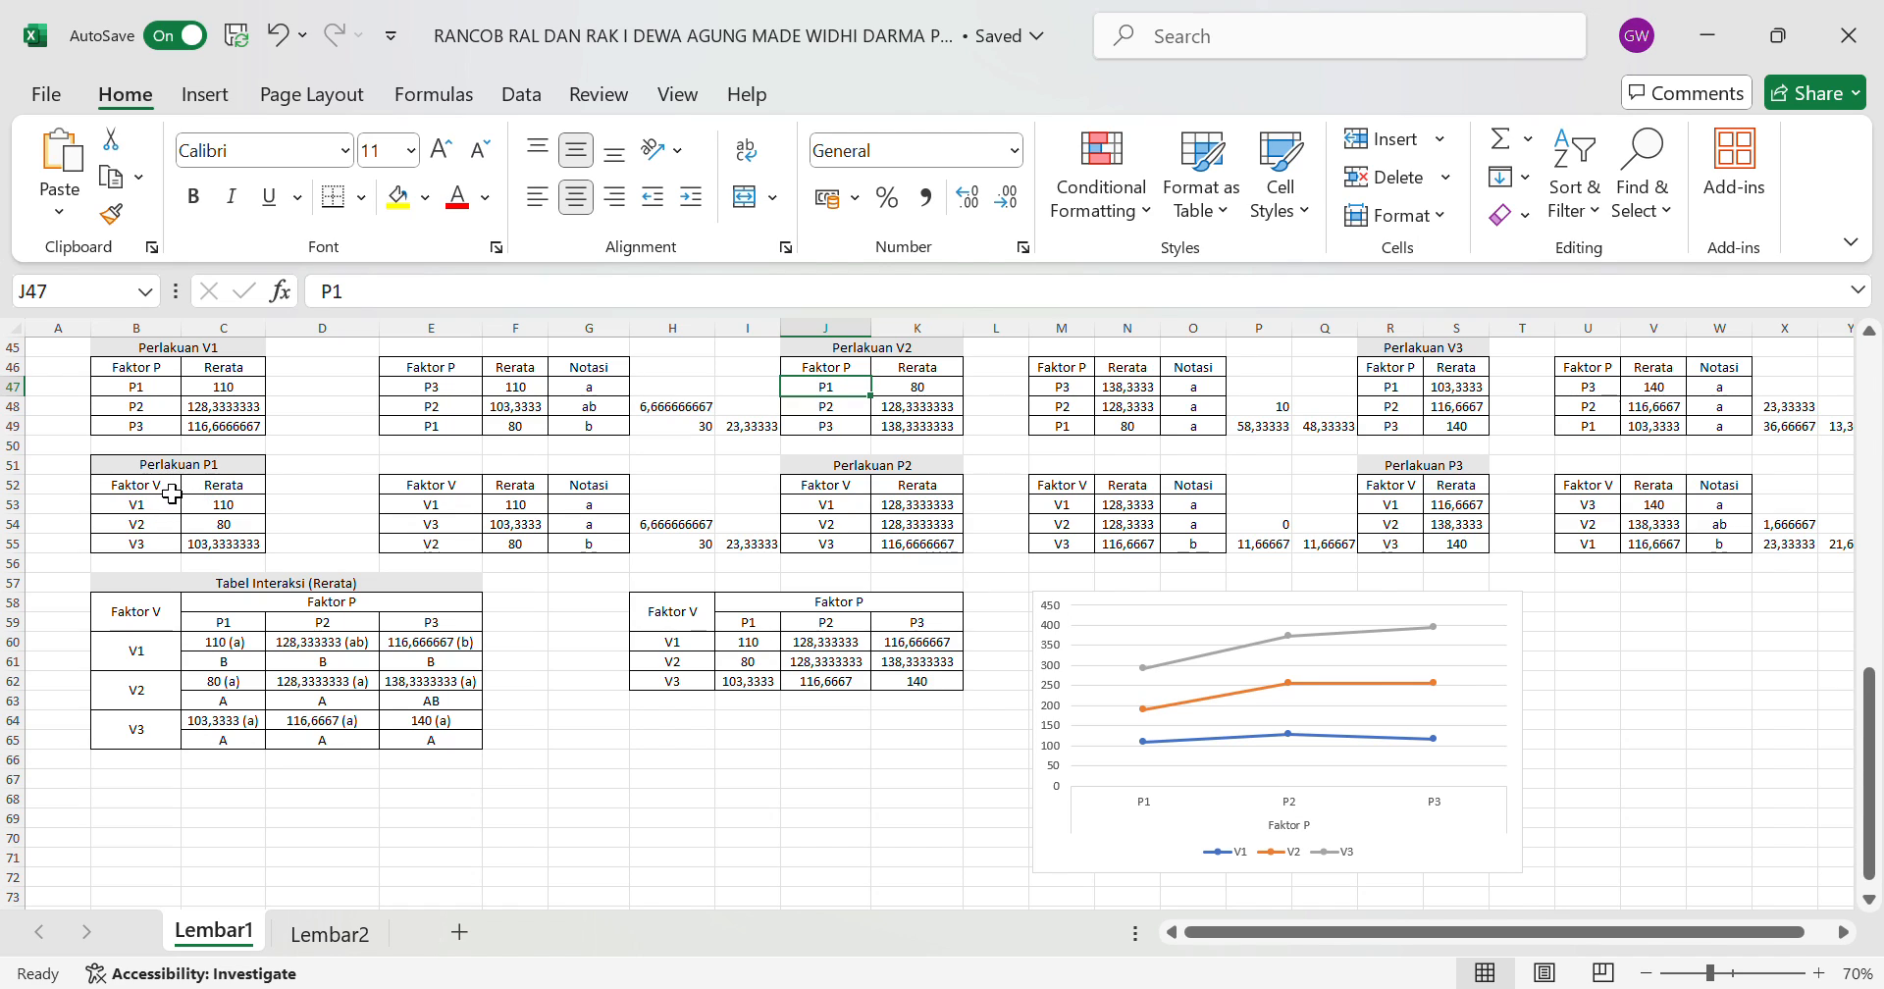
{"action": "left_click", "coordinate": [249, 514]}
{"action": "left_click", "coordinate": [240, 532]}
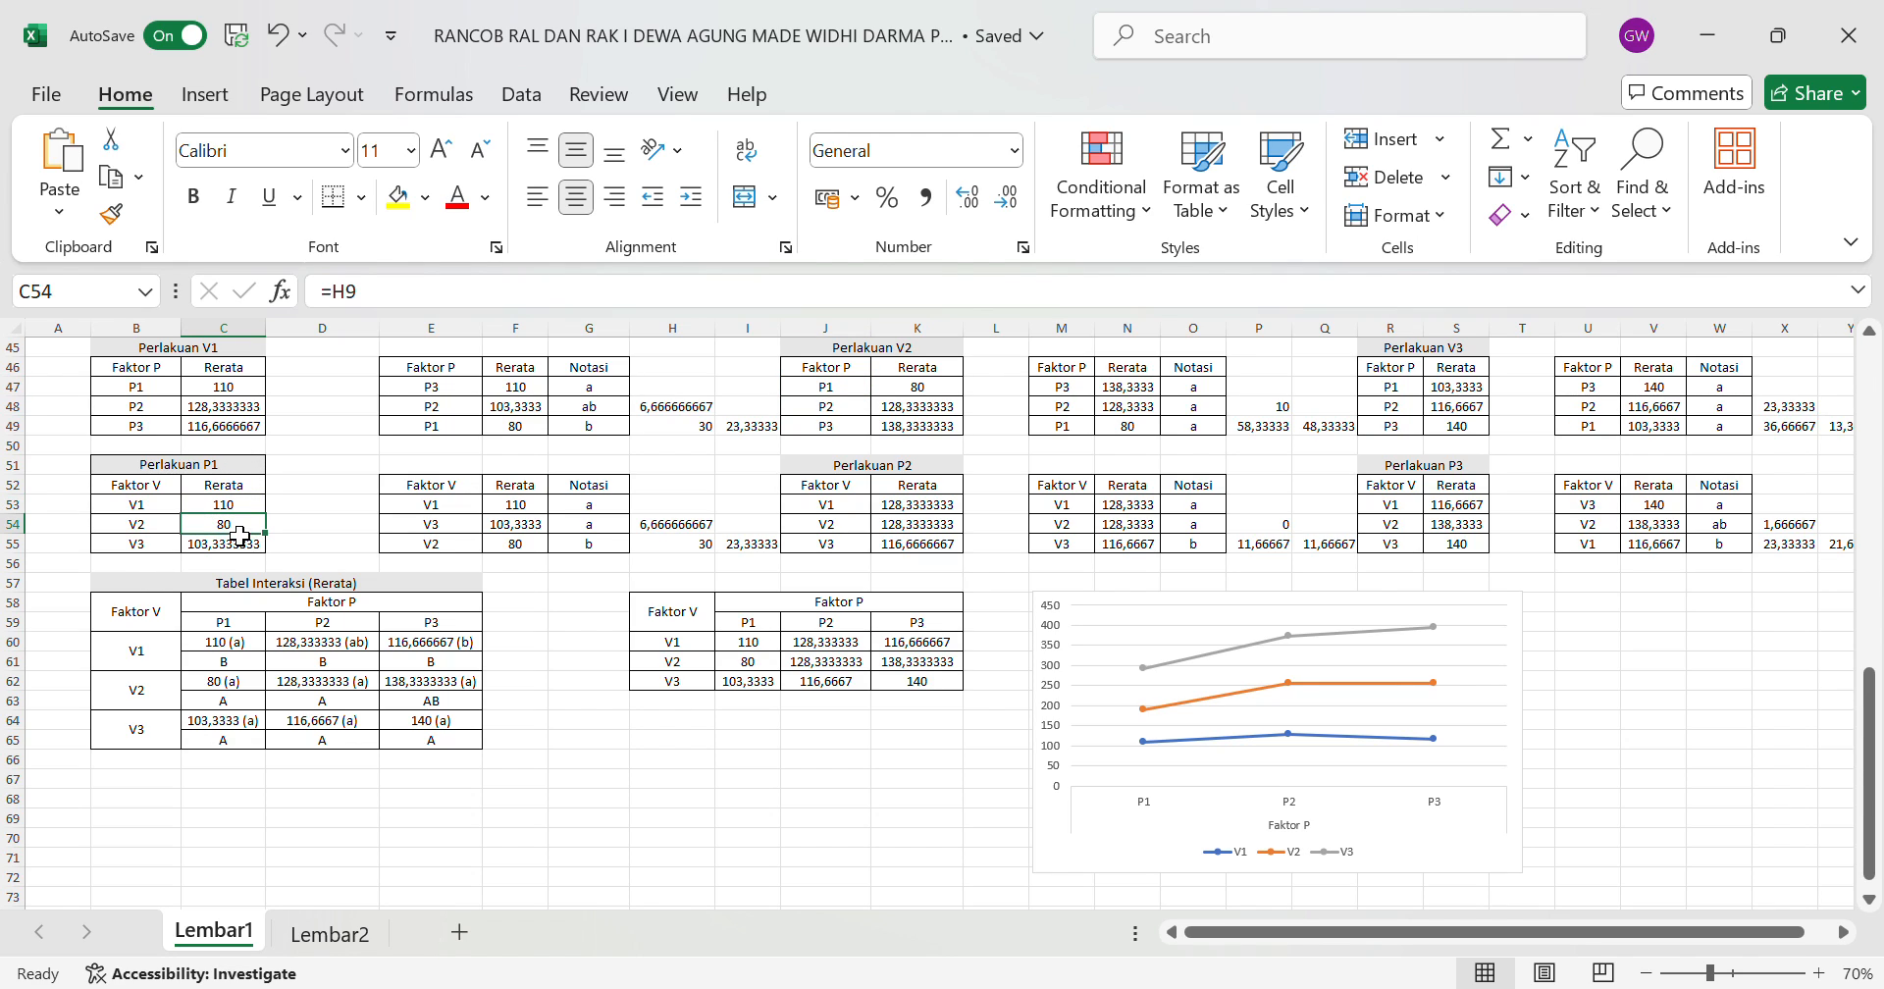
{"action": "left_click", "coordinate": [708, 545]}
{"action": "left_click", "coordinate": [710, 531]}
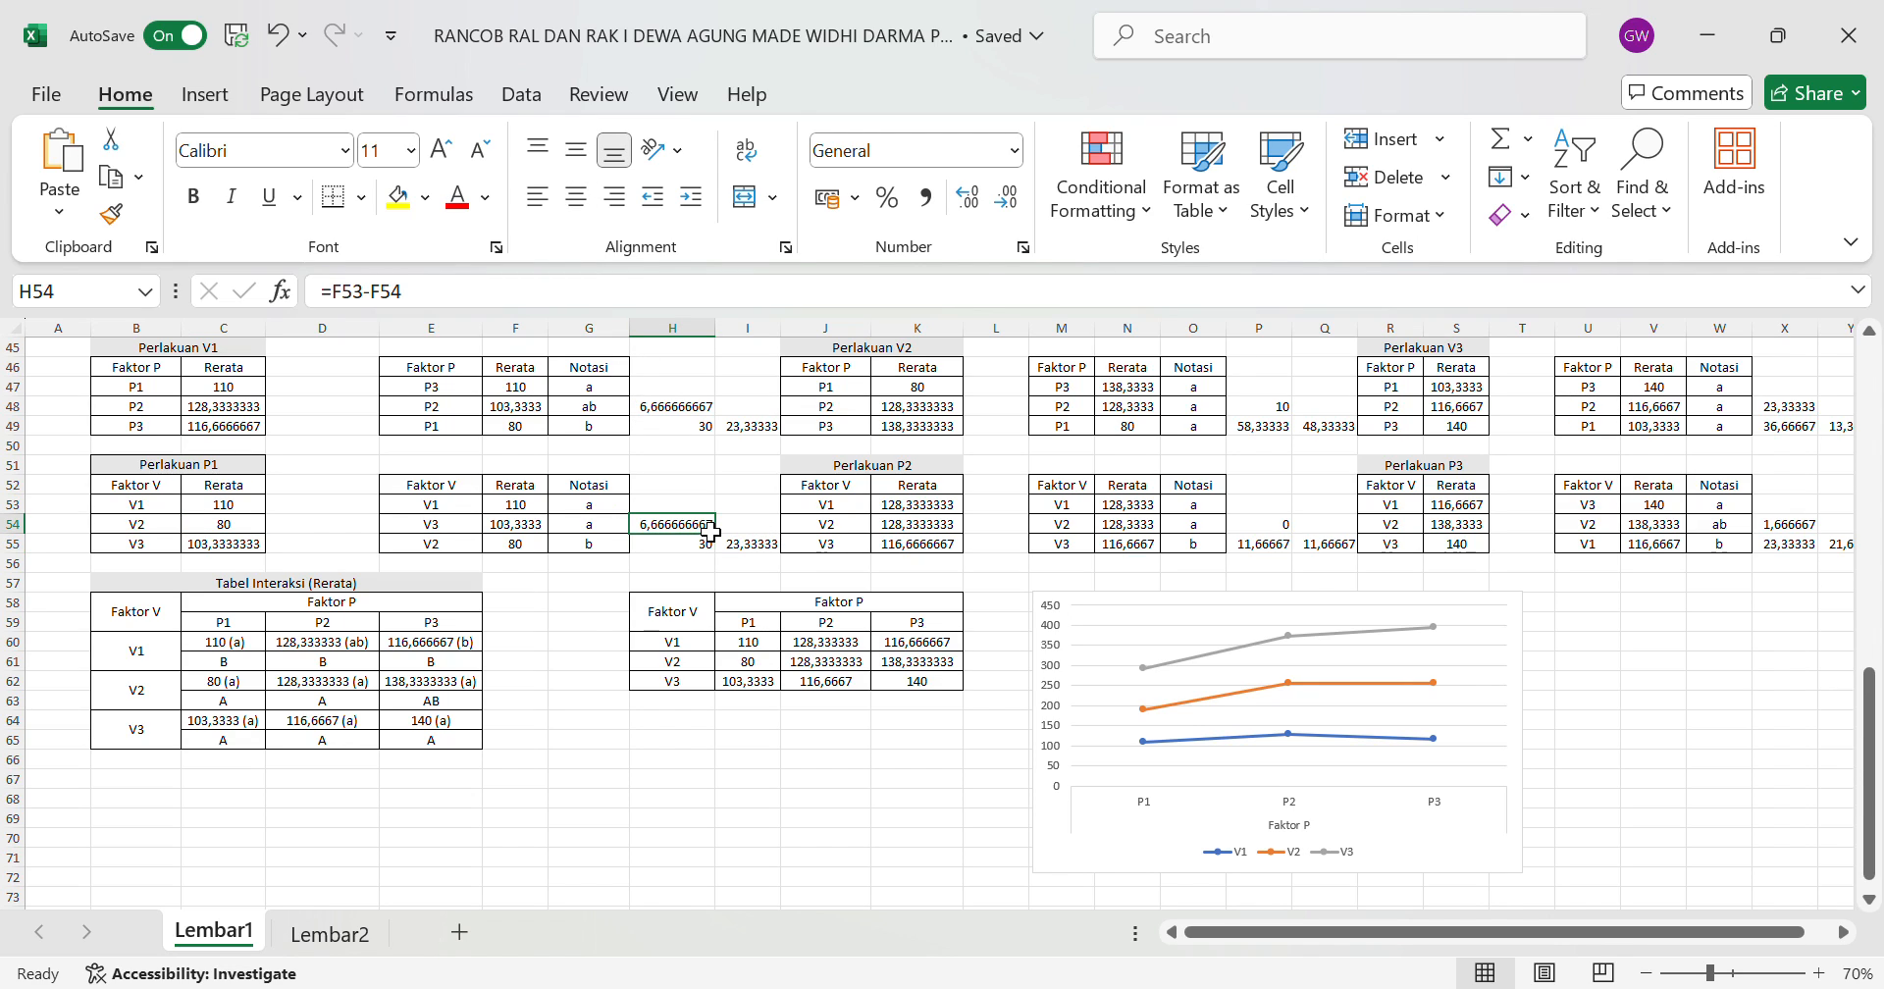
{"action": "left_click", "coordinate": [677, 292]}
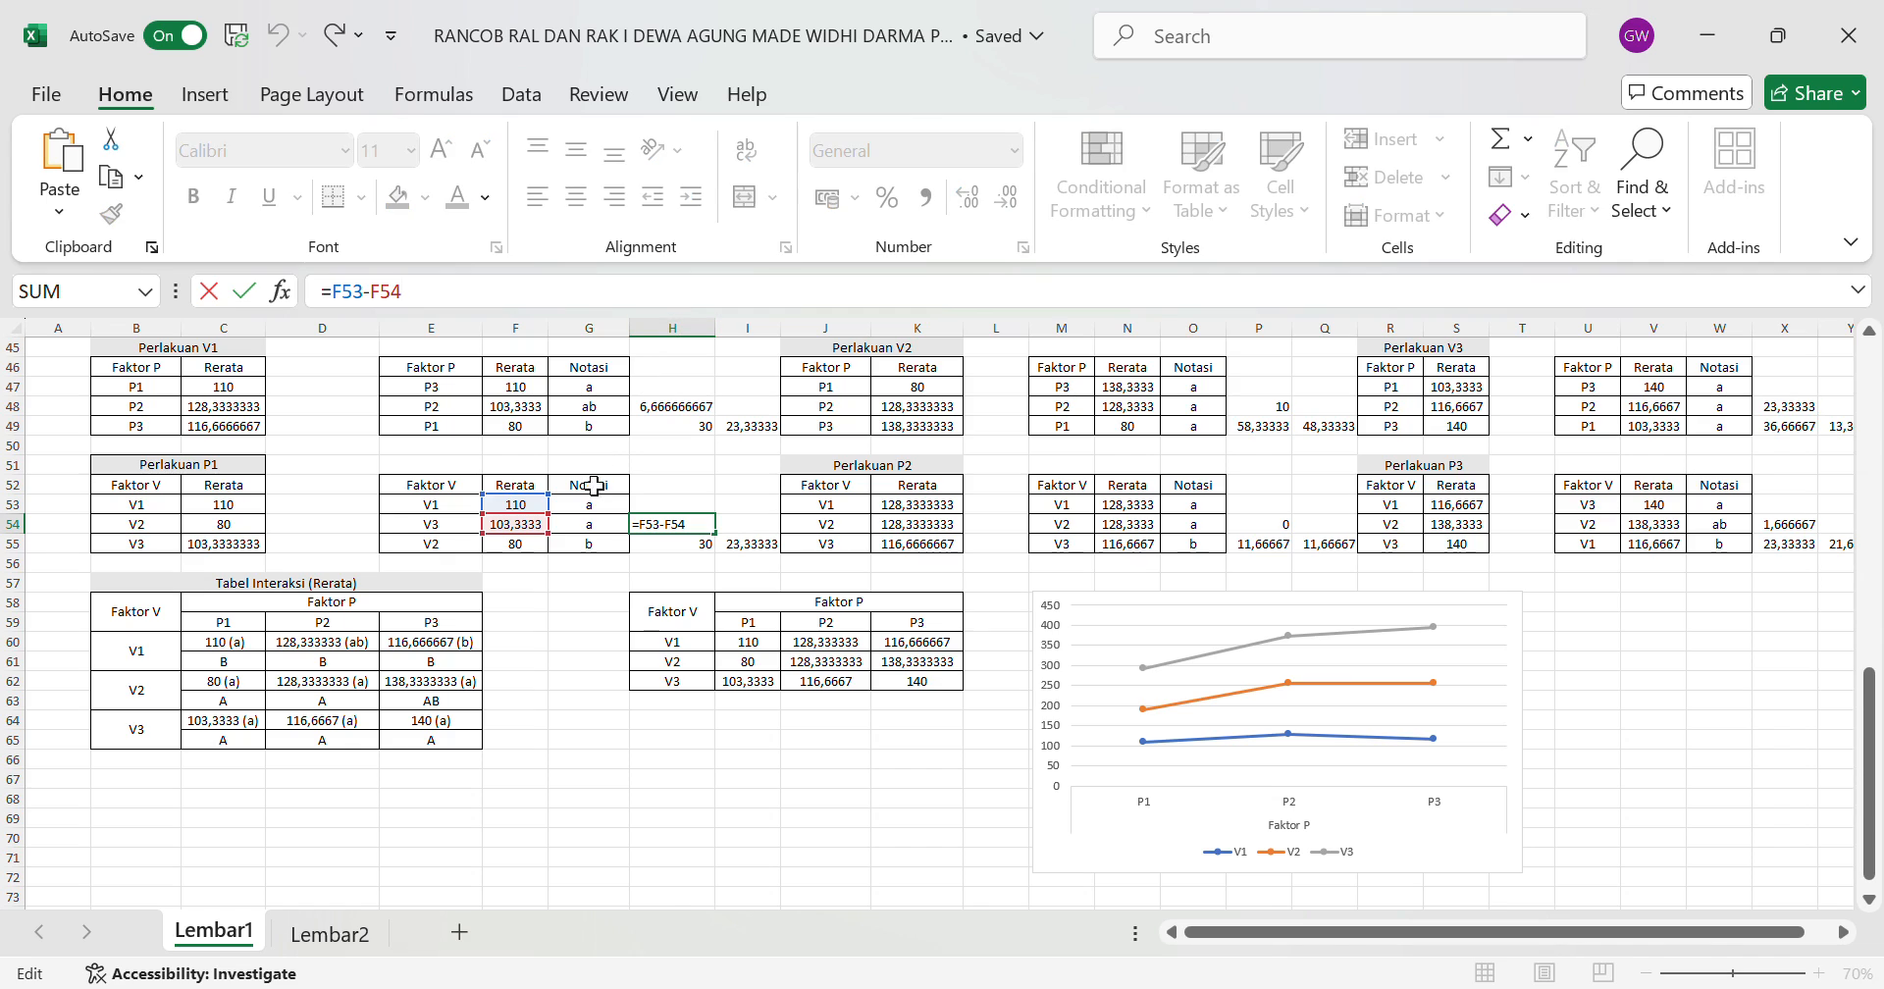
{"action": "left_click", "coordinate": [727, 491]}
Examine the V1 row of the Perlakuan P2 table and its mean in K53.
{"action": "left_click", "coordinate": [832, 505]}
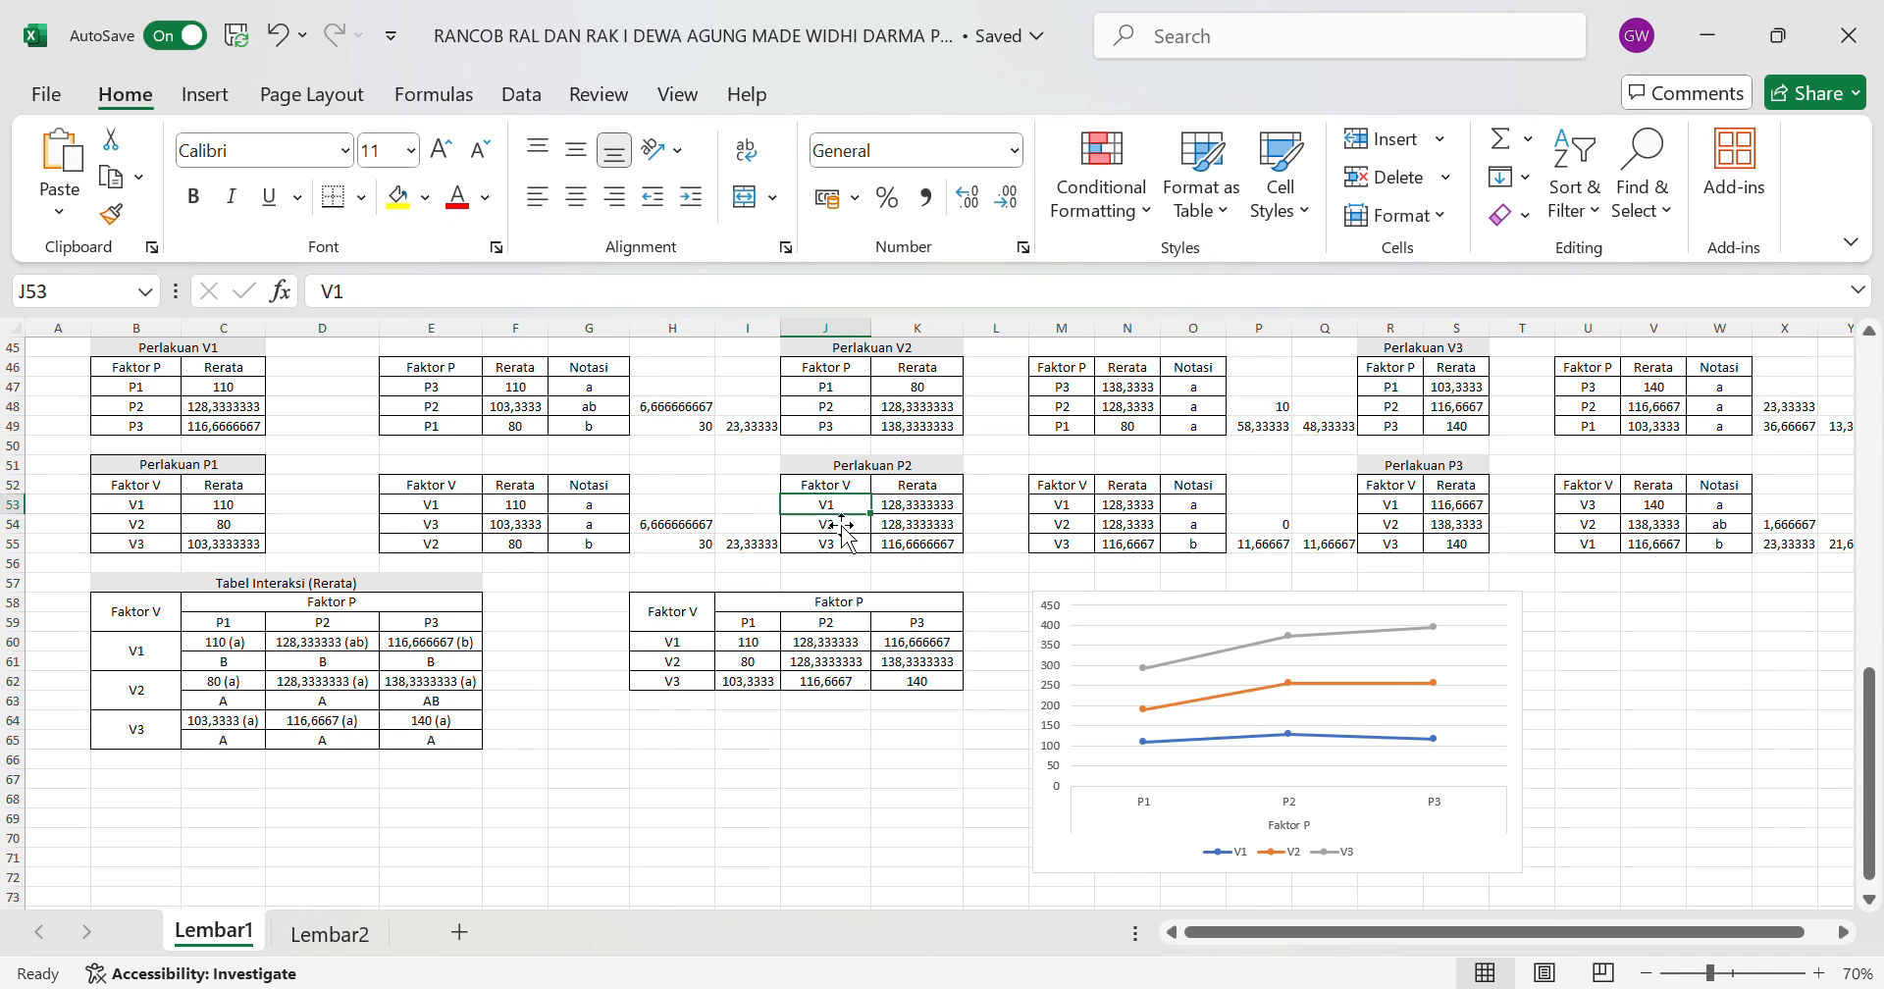
{"action": "left_click", "coordinate": [904, 506]}
{"action": "left_click", "coordinate": [842, 509]}
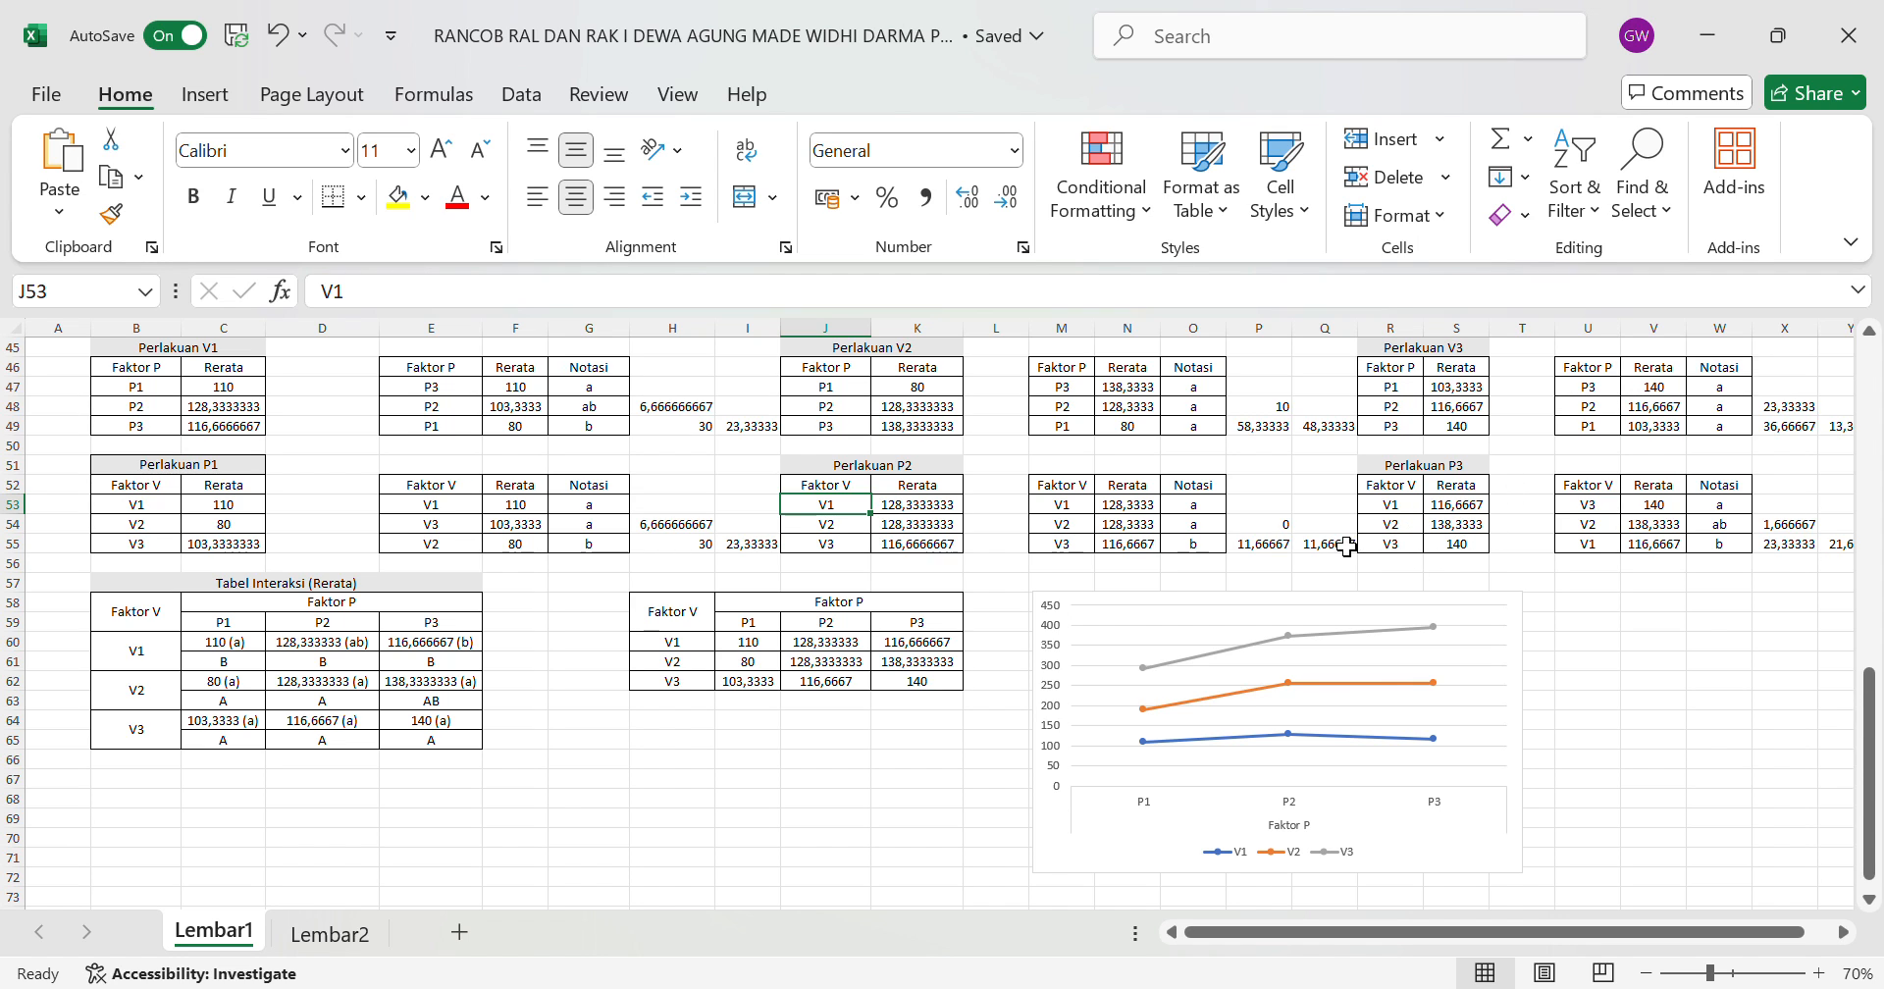
Compare the V1 entries C60 and D60 of Tabel Interaksi (Rerata) with the Faktor V tables and the plain mean in K60.
{"action": "scroll", "coordinate": [803, 662], "scroll_direction": "down", "scroll_amount": 2}
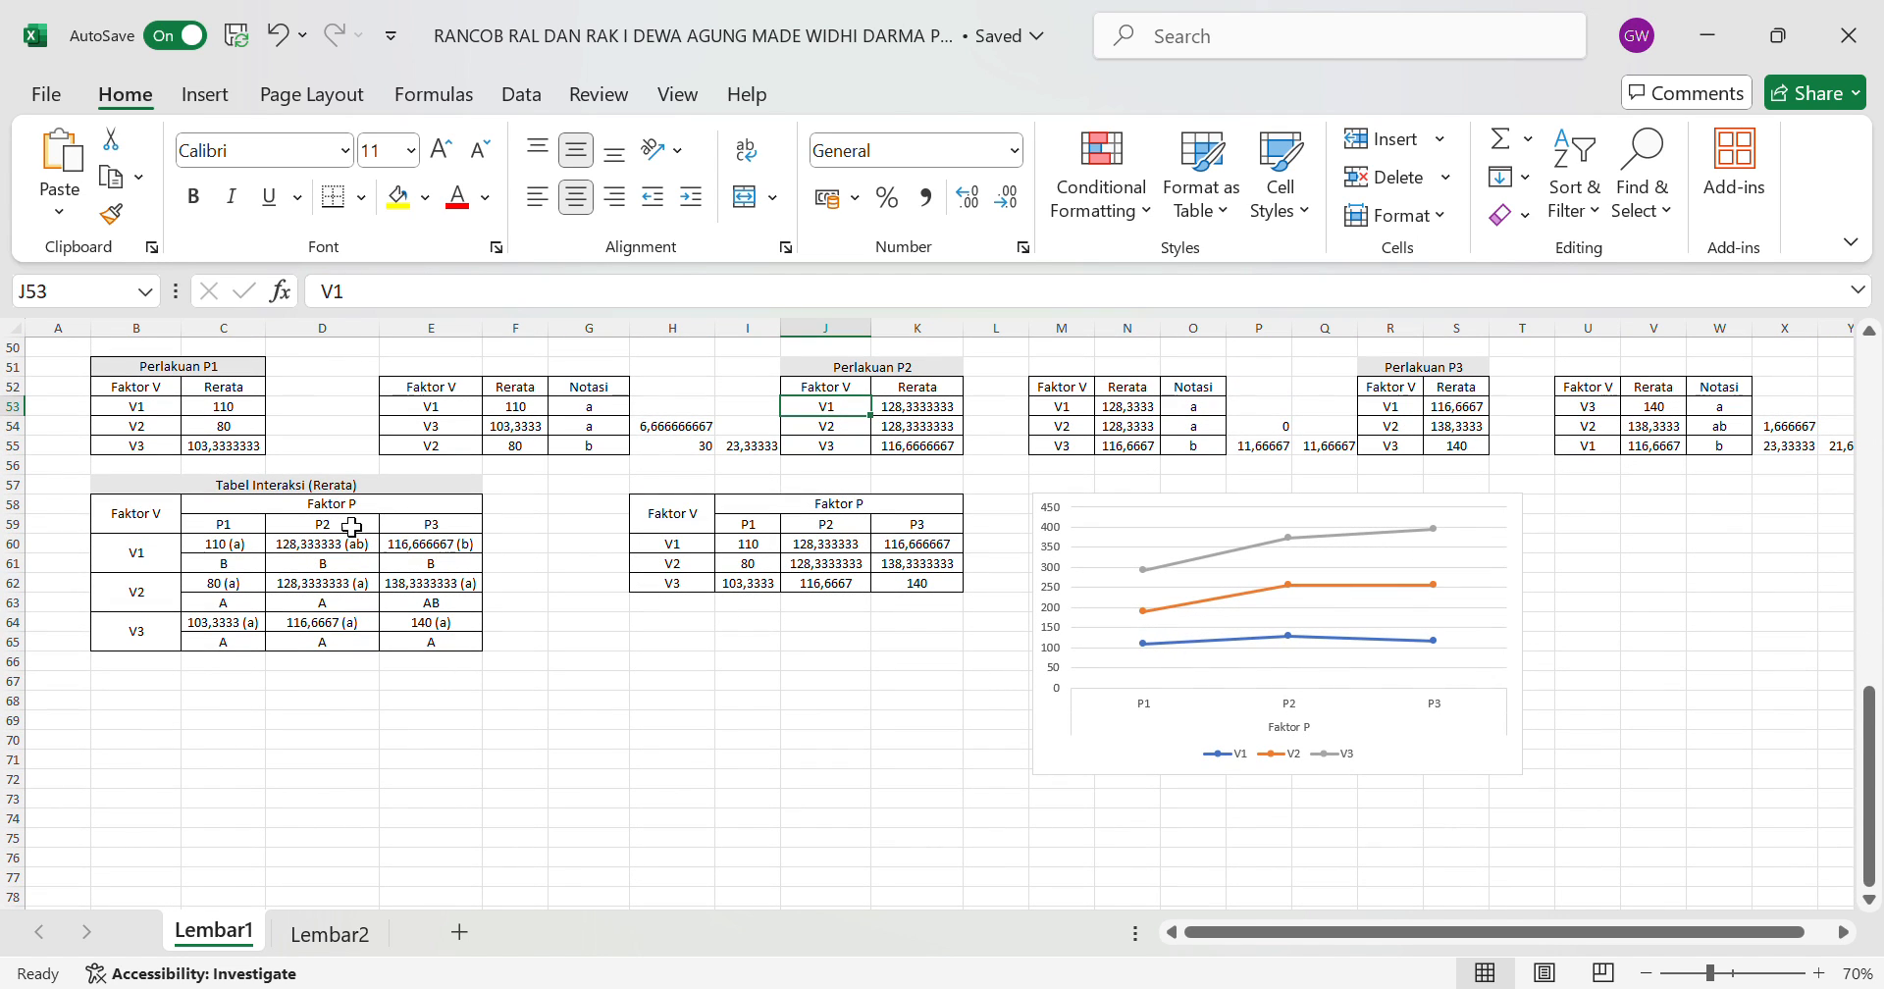
{"action": "left_click", "coordinate": [203, 547]}
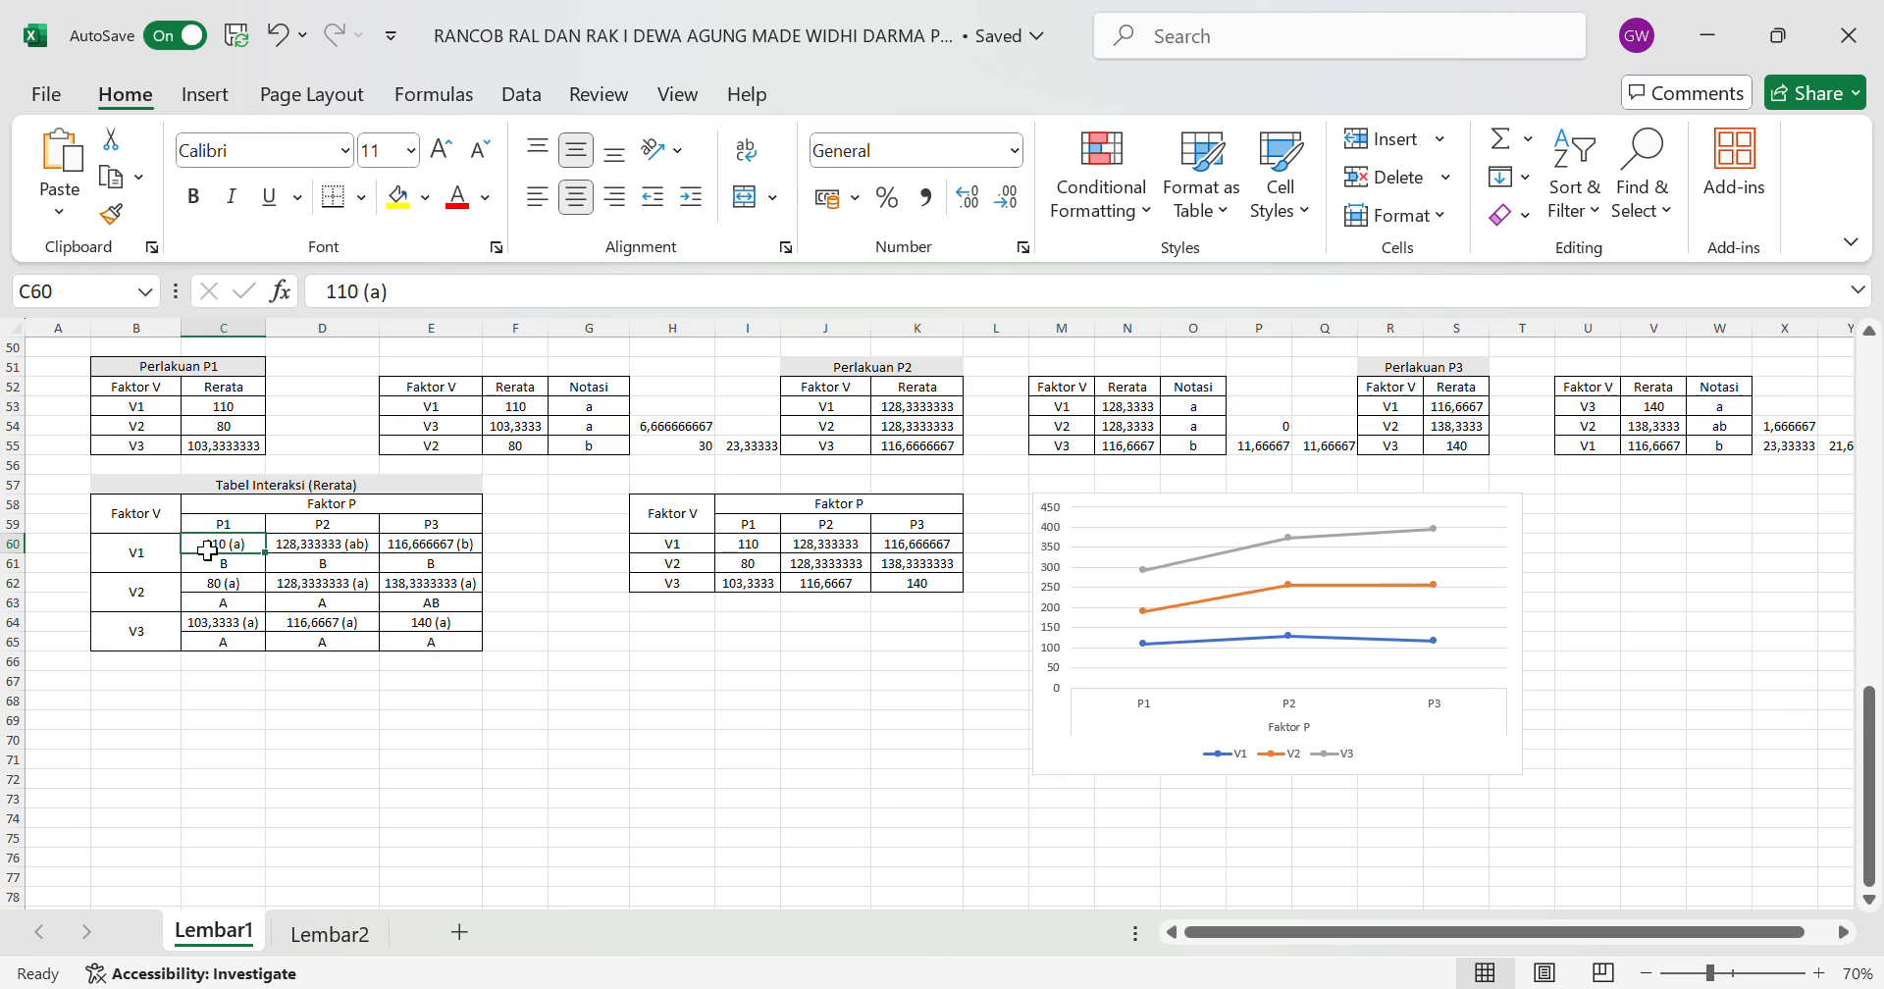
{"action": "left_click", "coordinate": [284, 549]}
{"action": "left_click", "coordinate": [803, 413]}
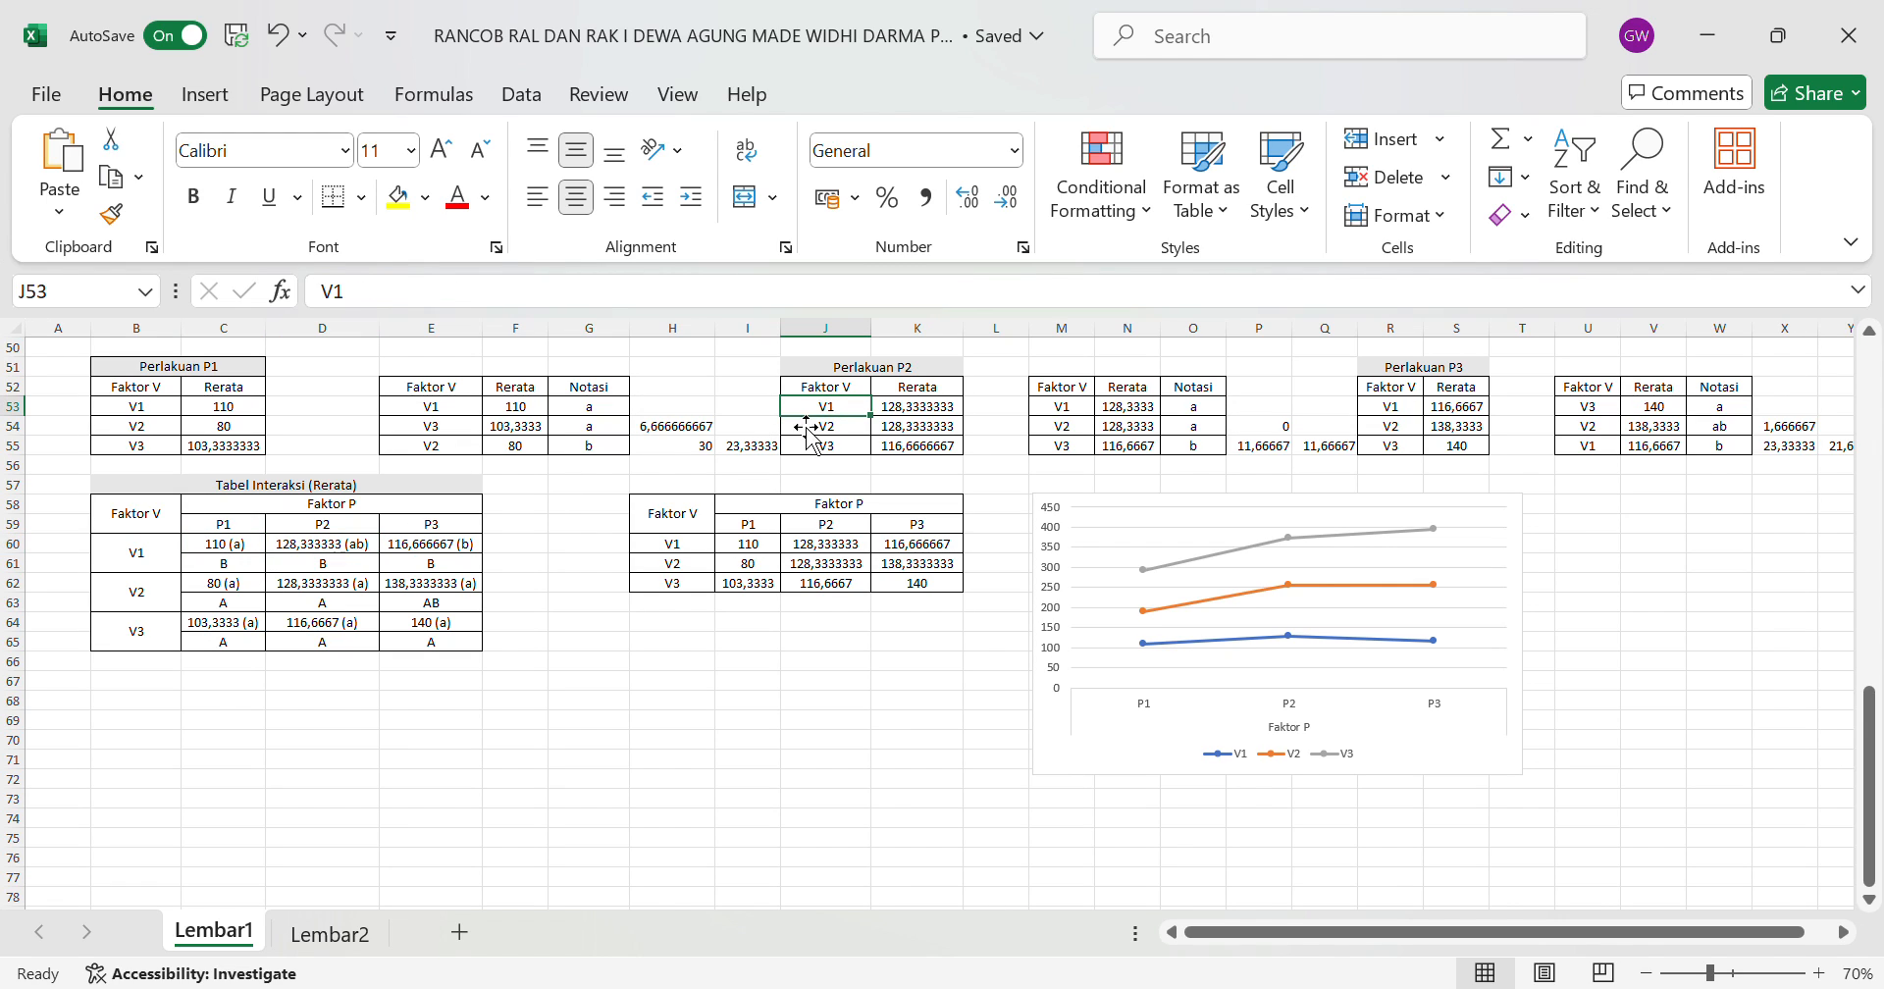
{"action": "left_click", "coordinate": [751, 427]}
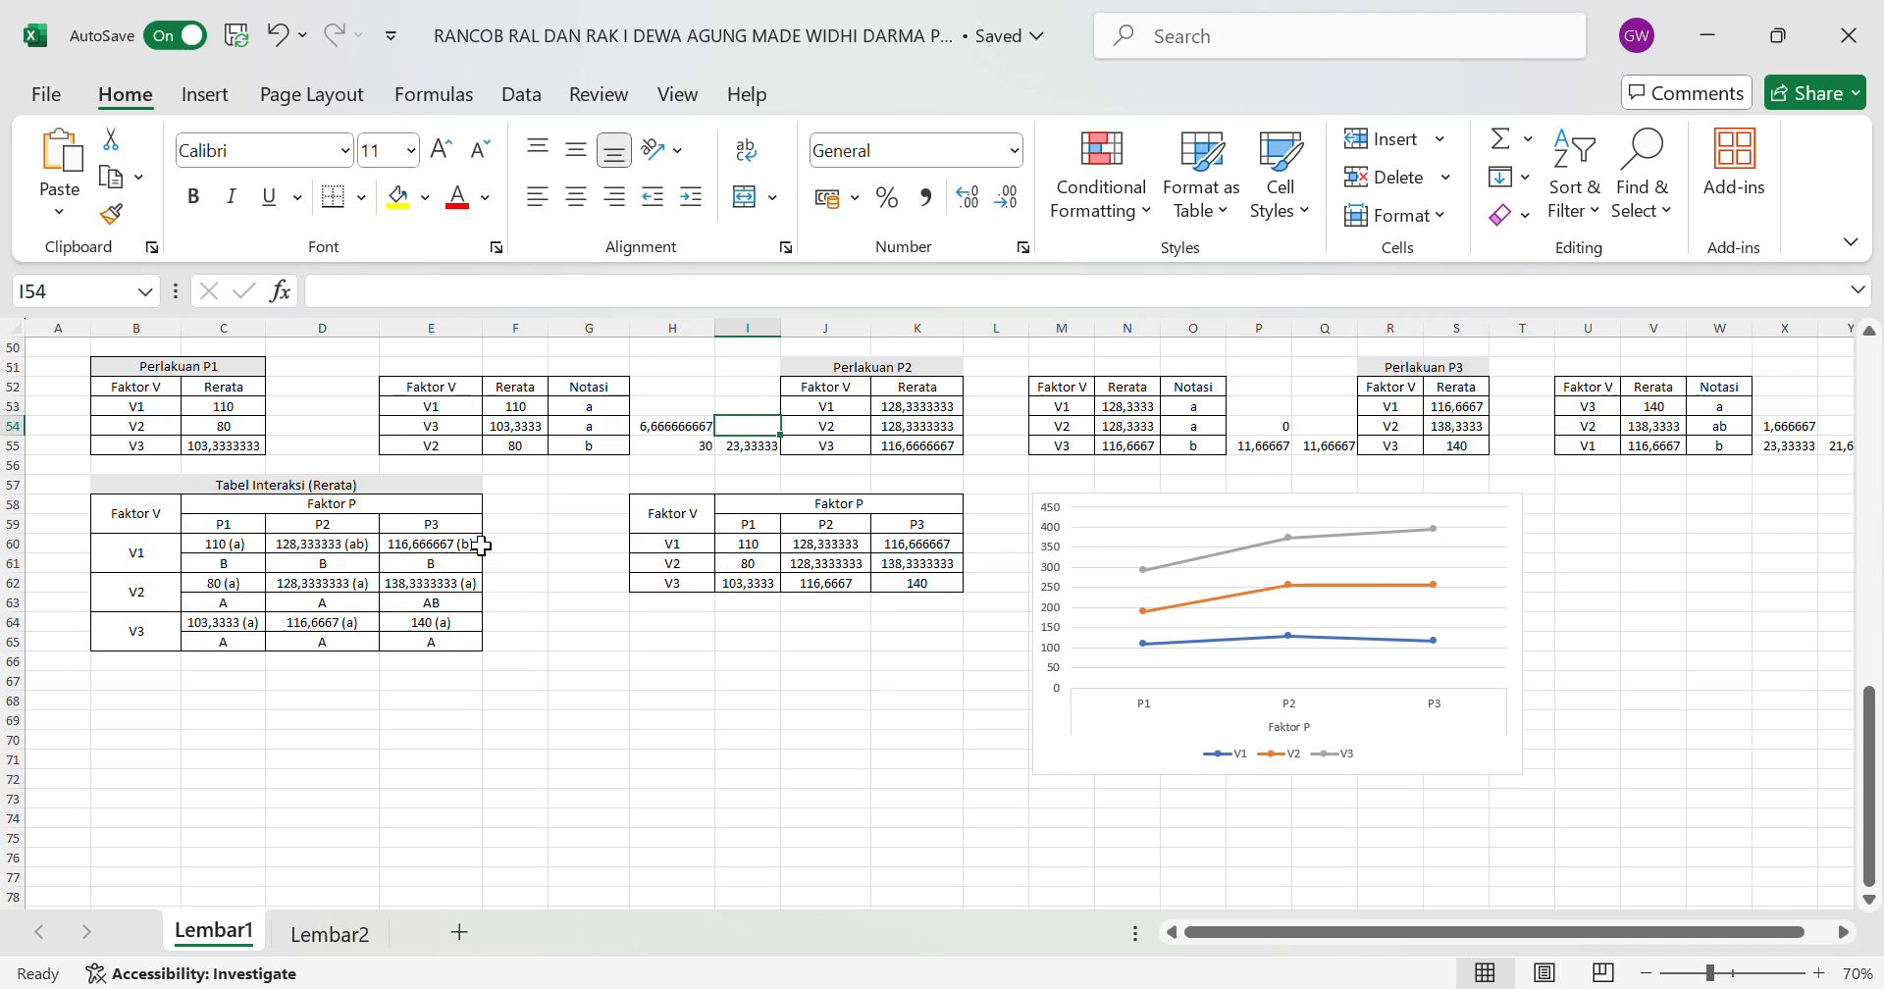
{"action": "left_click", "coordinate": [690, 436]}
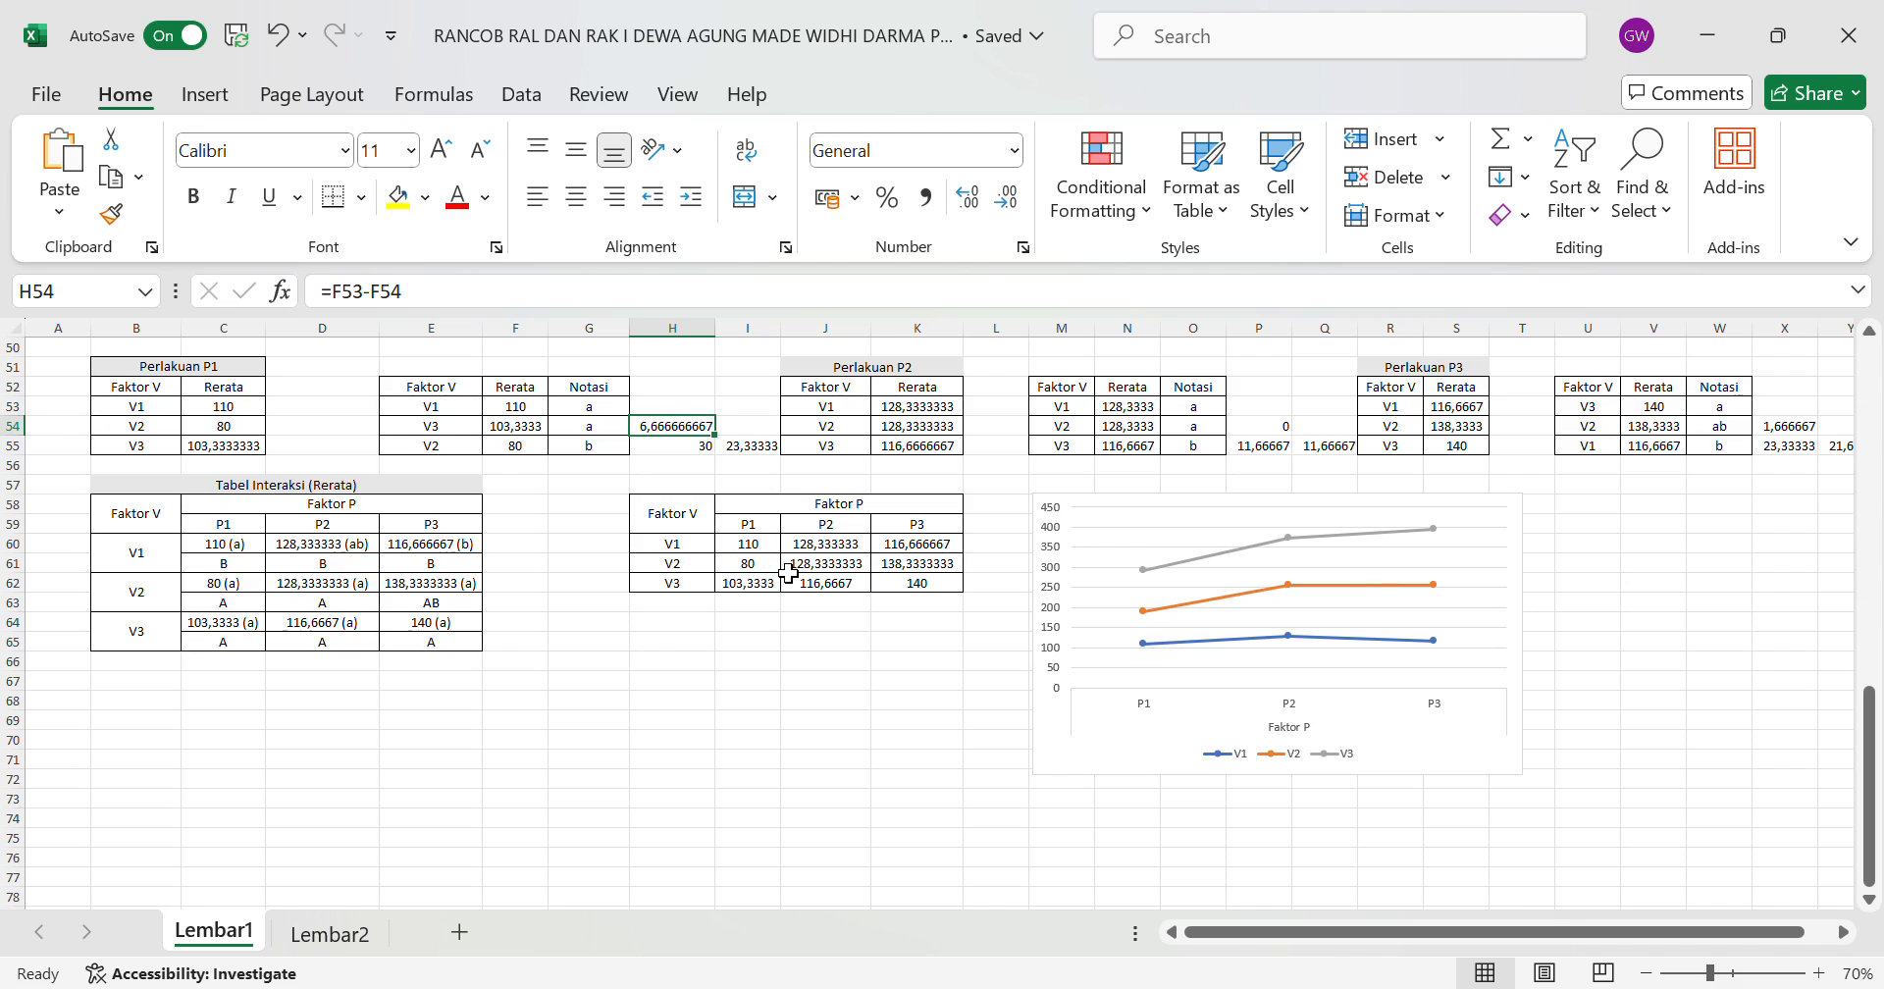
{"action": "left_click", "coordinate": [928, 547]}
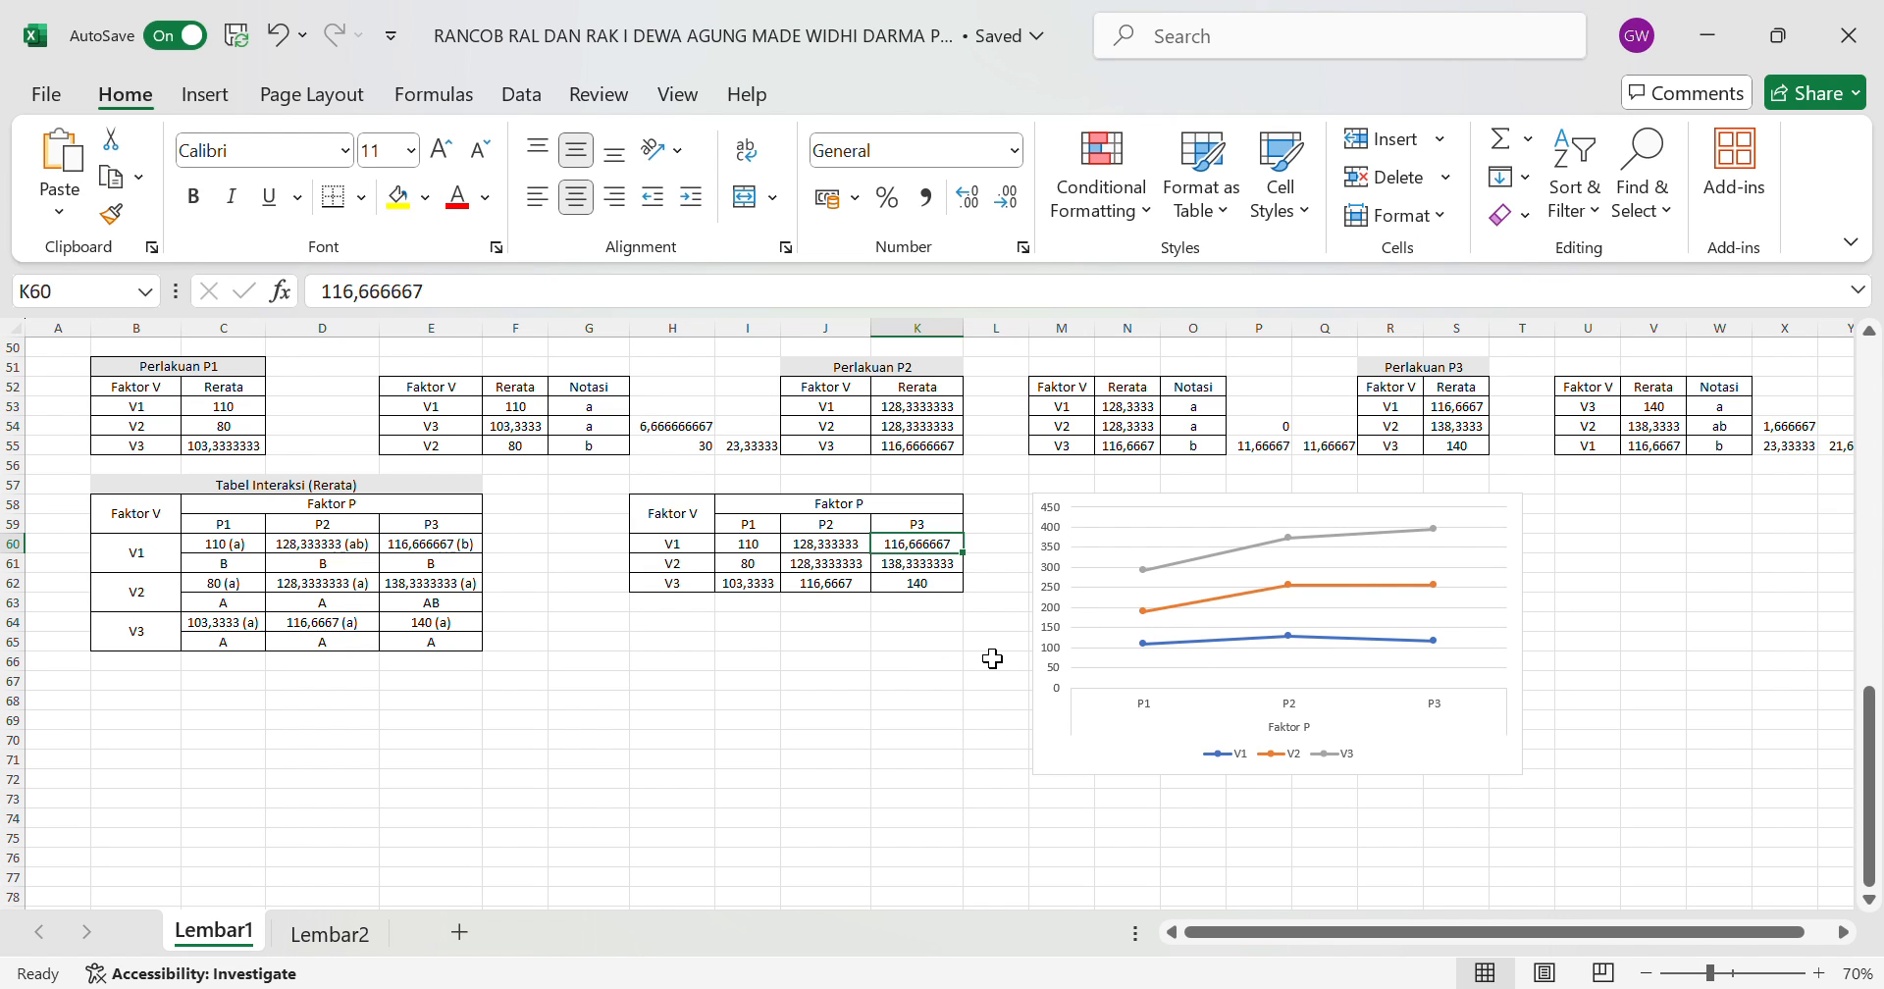
Return to the beginning of the RAL worksheet and open the Lembar2 sheet with the RAK Faktorial analysis.
{"action": "scroll", "coordinate": [993, 659], "scroll_direction": "up", "scroll_amount": 2}
{"action": "scroll", "coordinate": [993, 658], "scroll_direction": "up", "scroll_amount": 15}
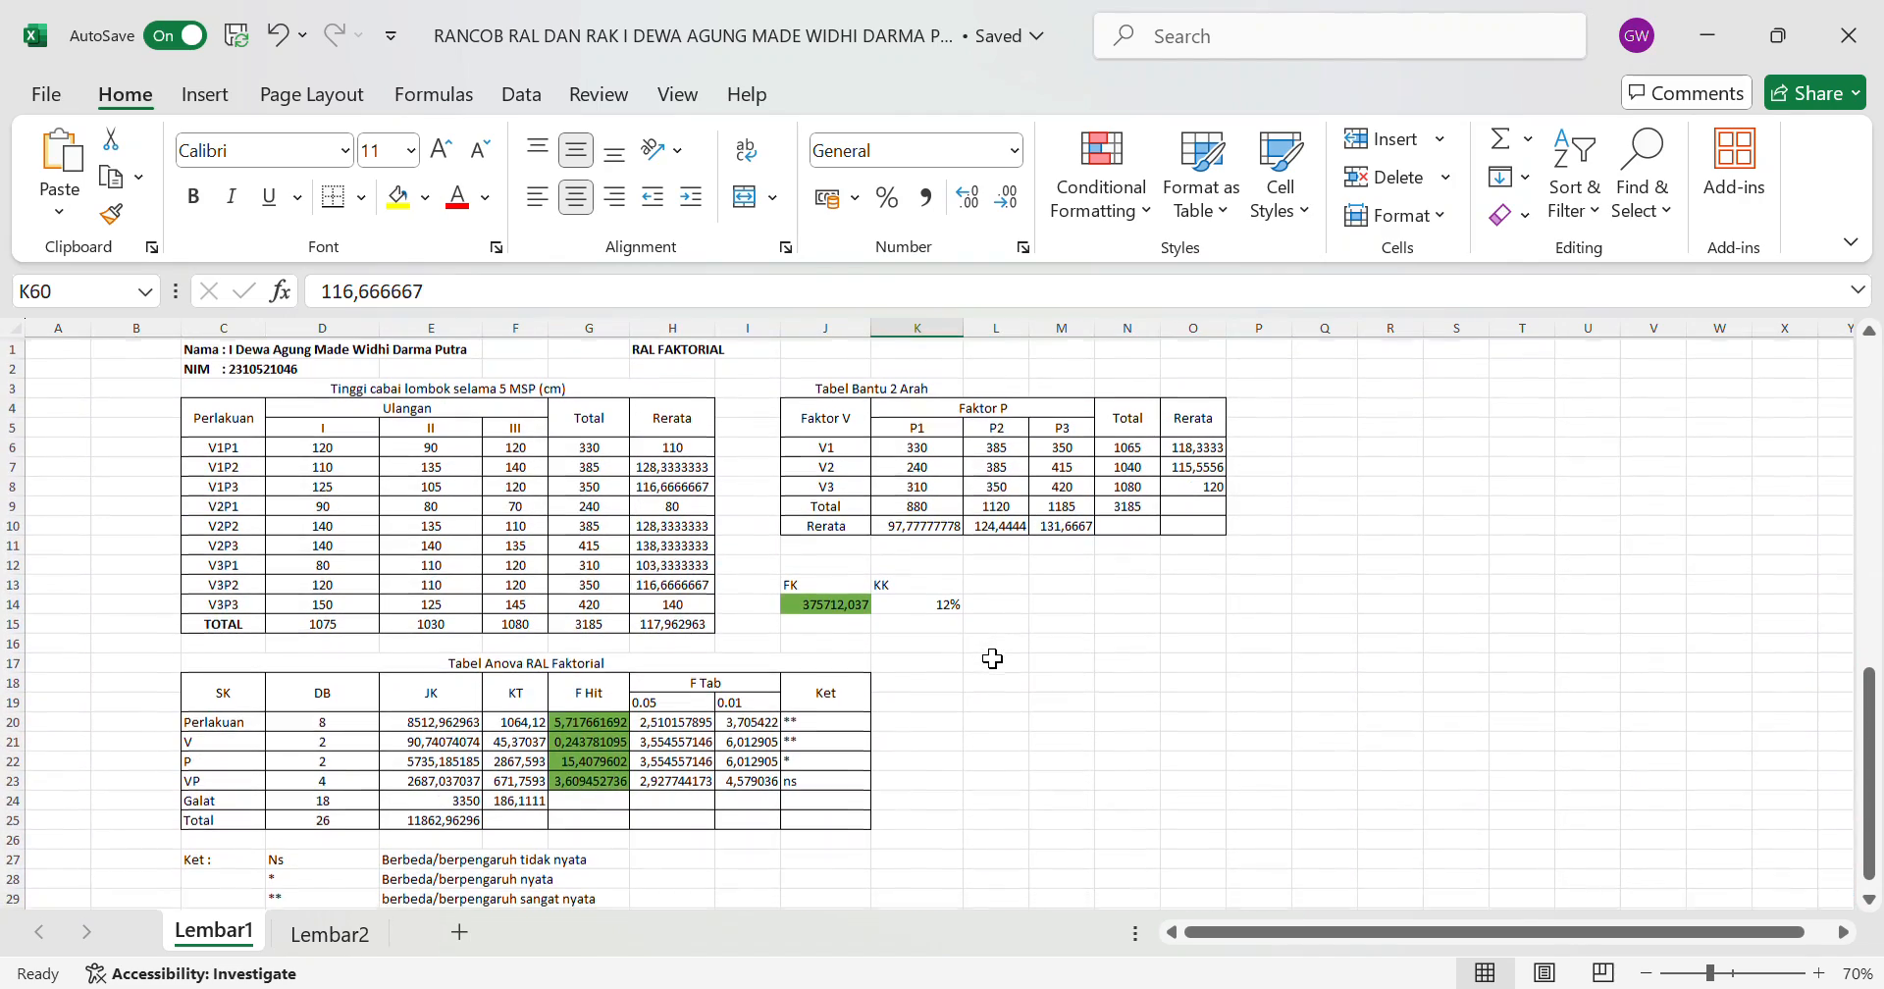
{"action": "left_click", "coordinate": [345, 935]}
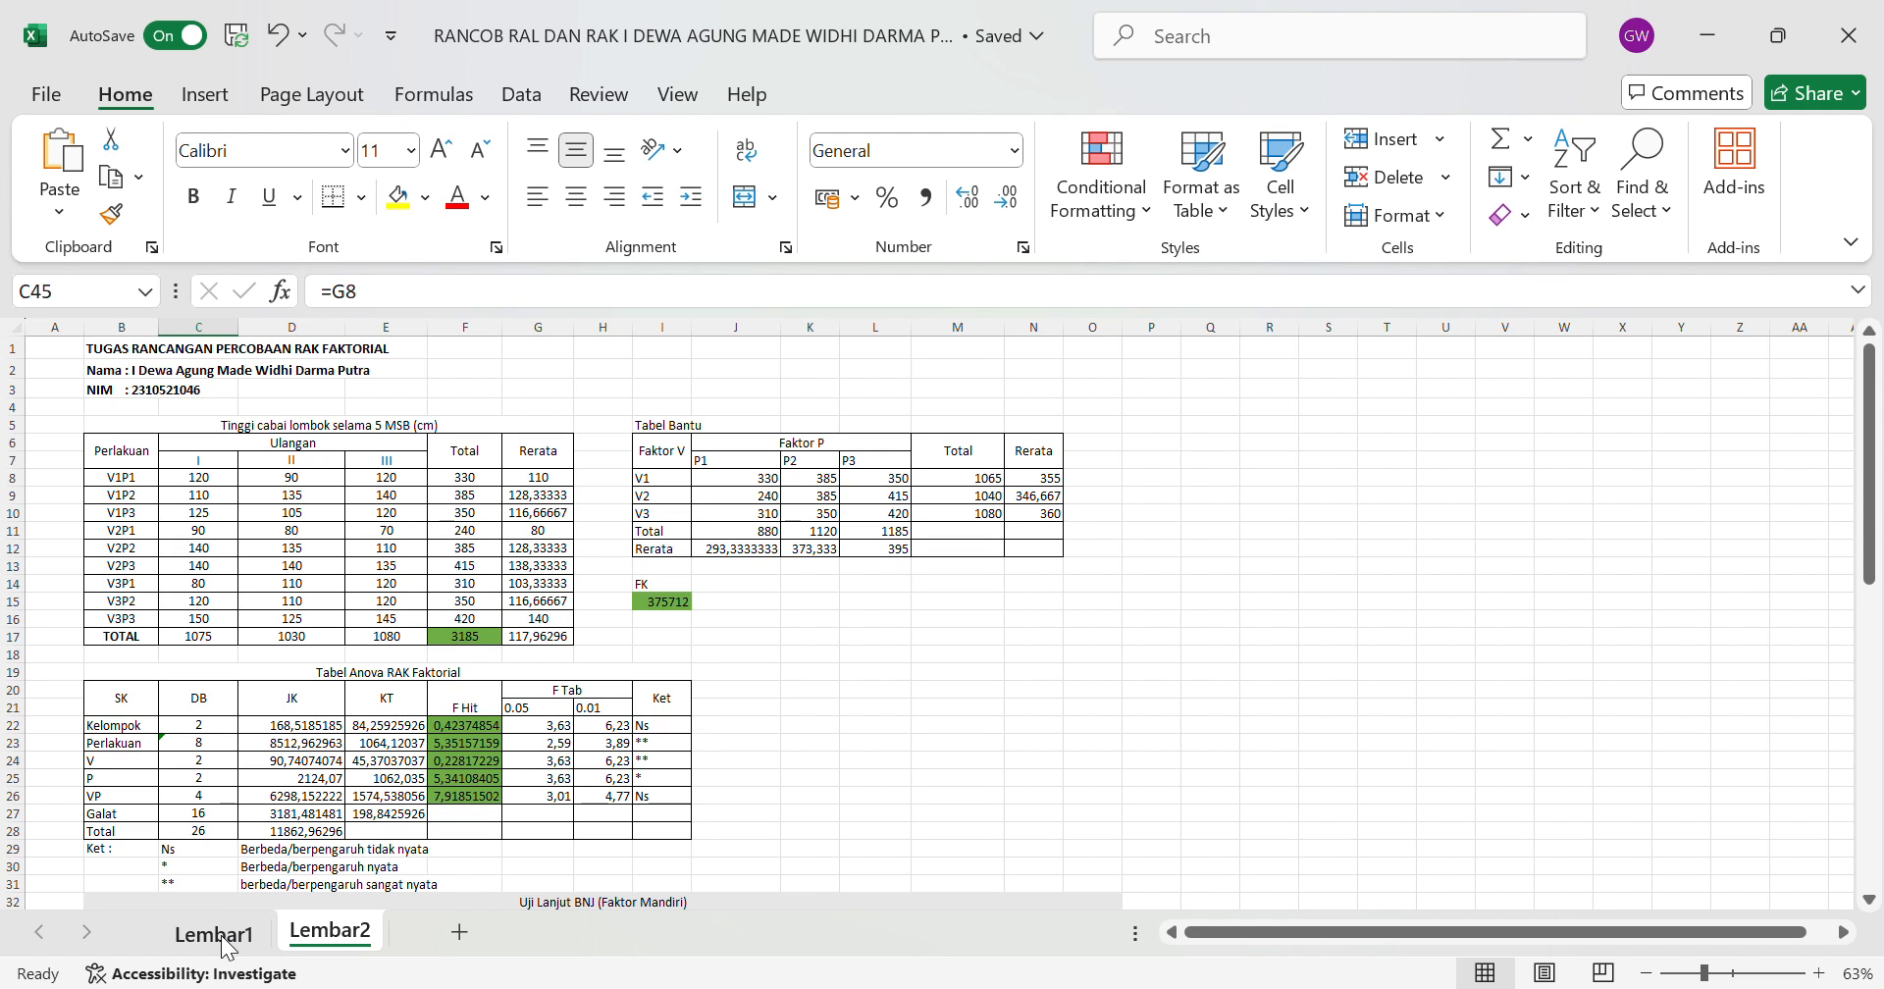
Examine the Kelompok row of the RAK ANOVA table and the DB formulas in C22 and C24 against the data table.
{"action": "scroll", "coordinate": [446, 642], "scroll_direction": "down", "scroll_amount": 3}
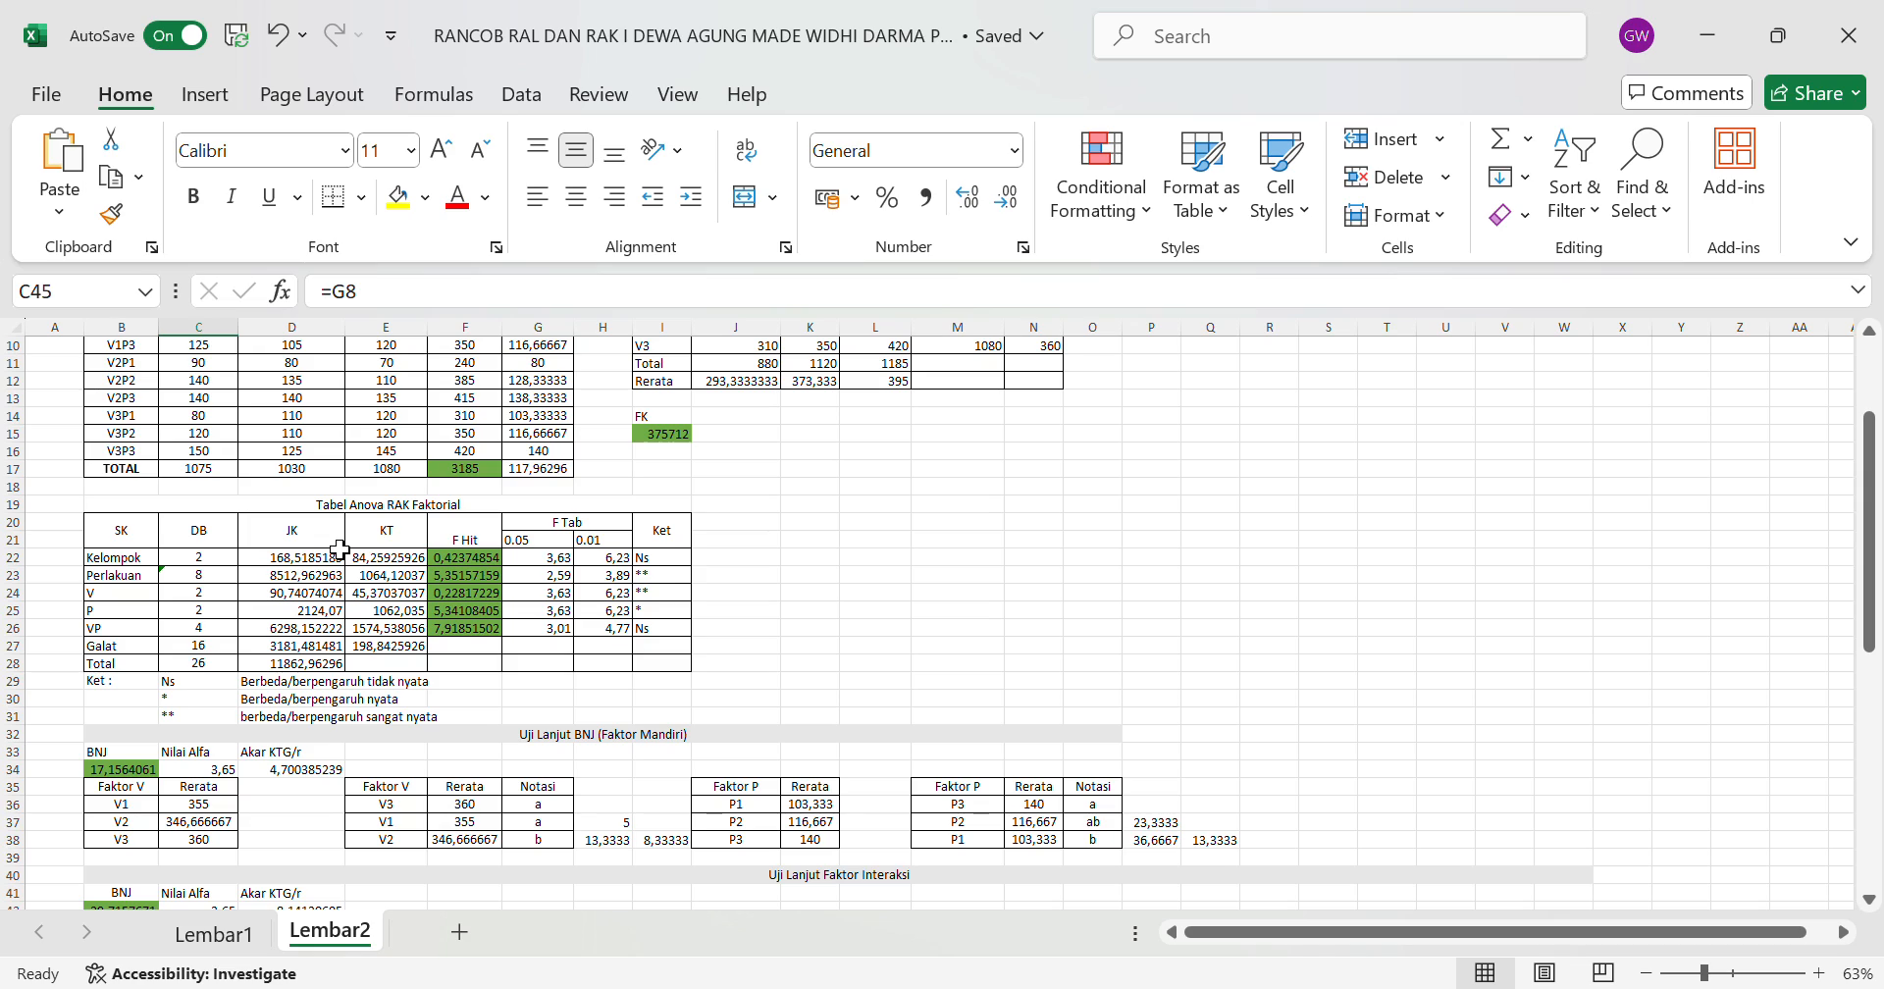
{"action": "left_click", "coordinate": [139, 560]}
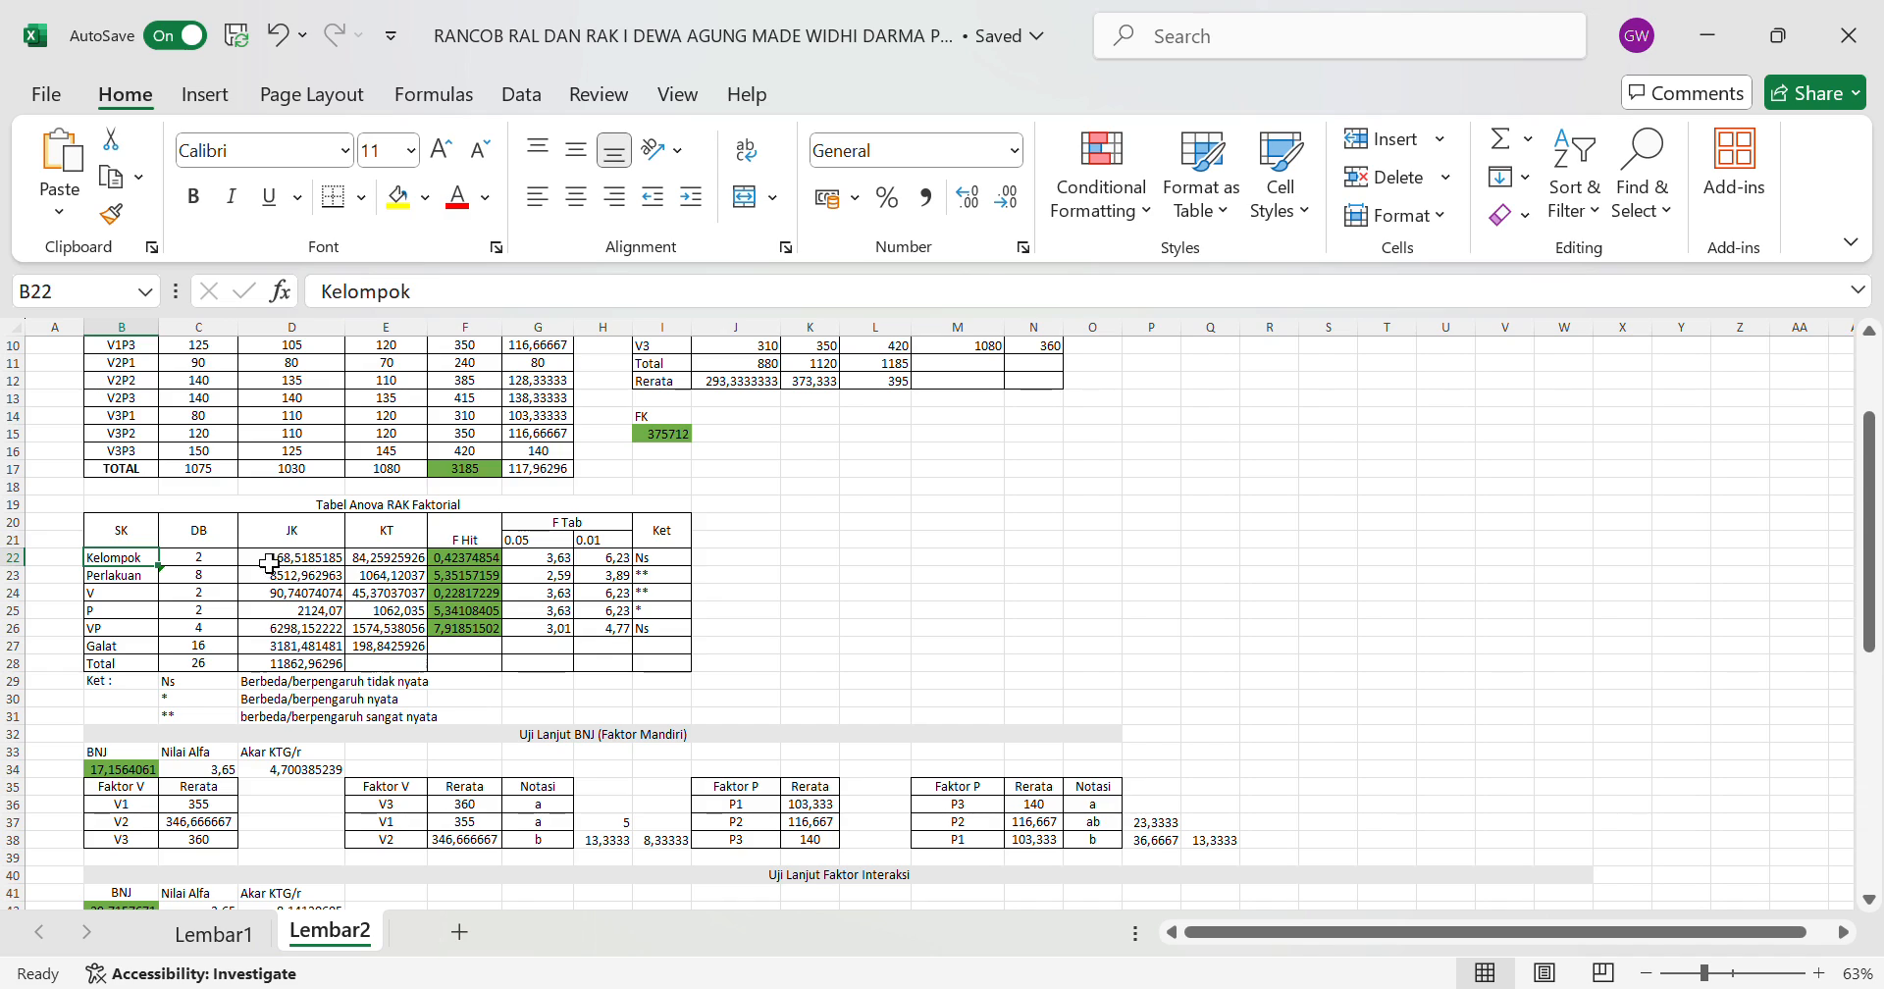
{"action": "left_click", "coordinate": [229, 563]}
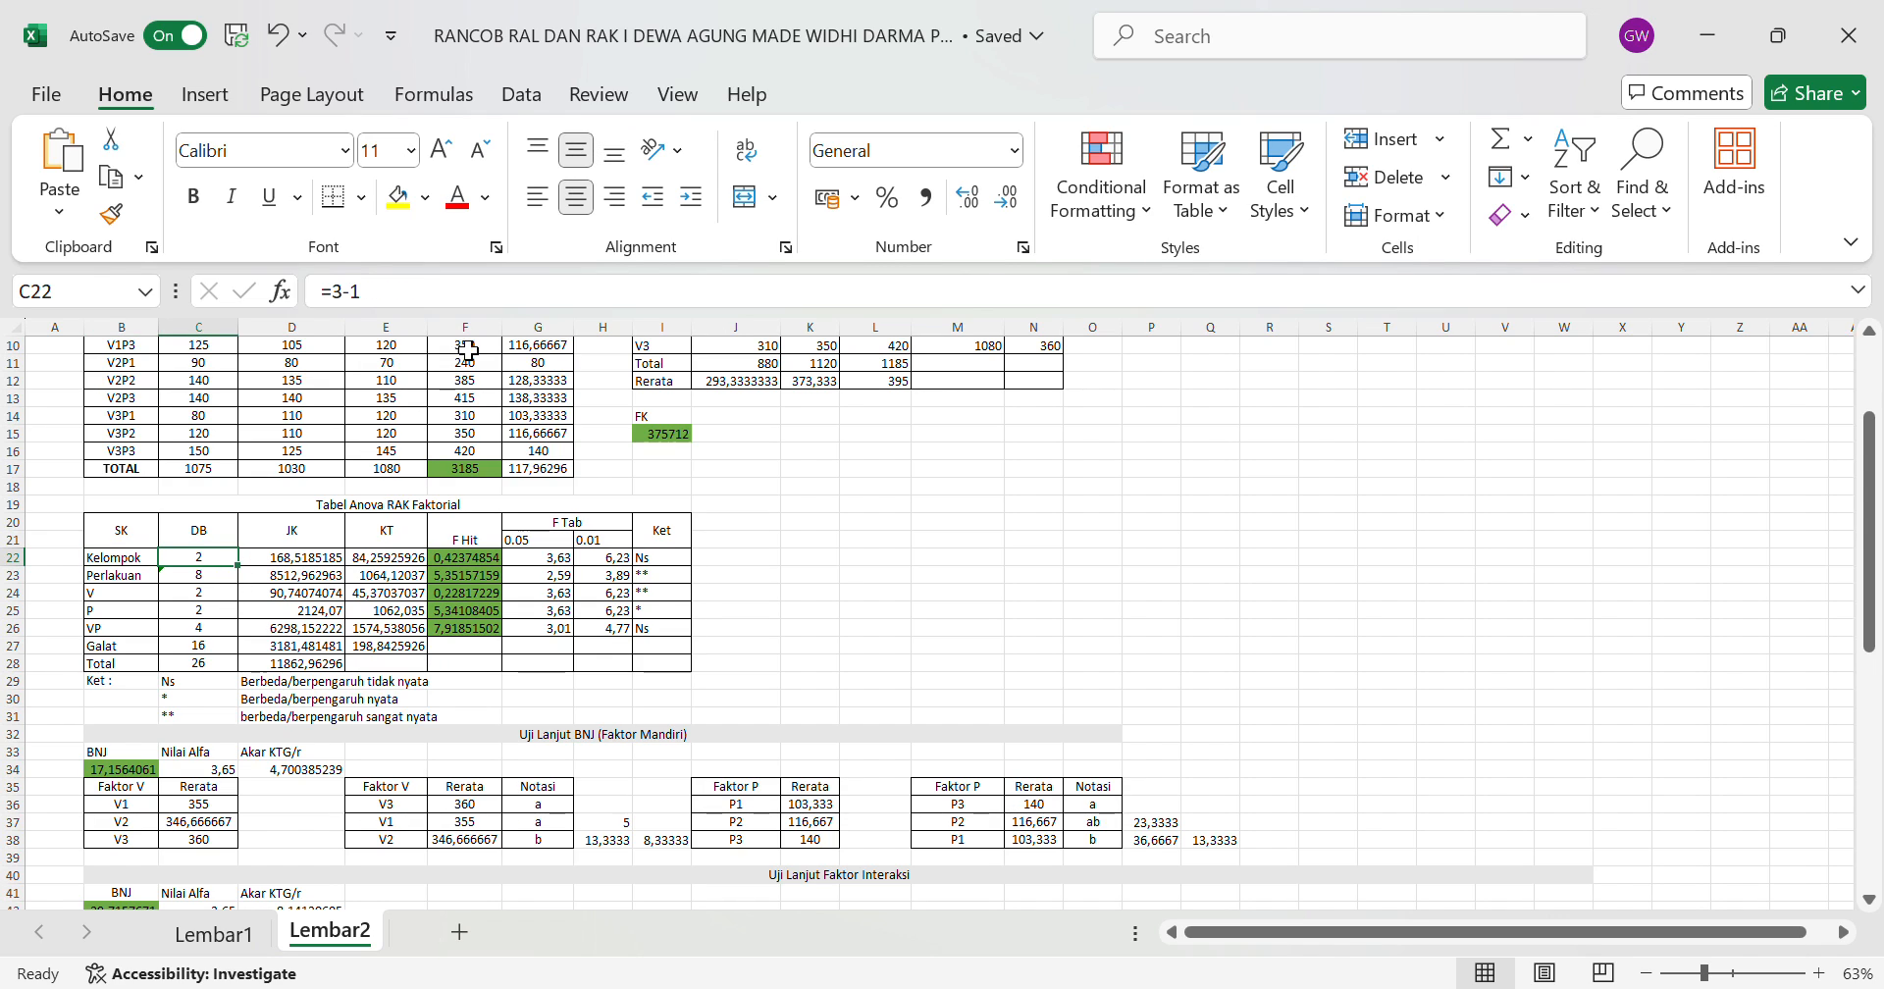
{"action": "key", "text": "Down"}
{"action": "key", "text": "Down"}
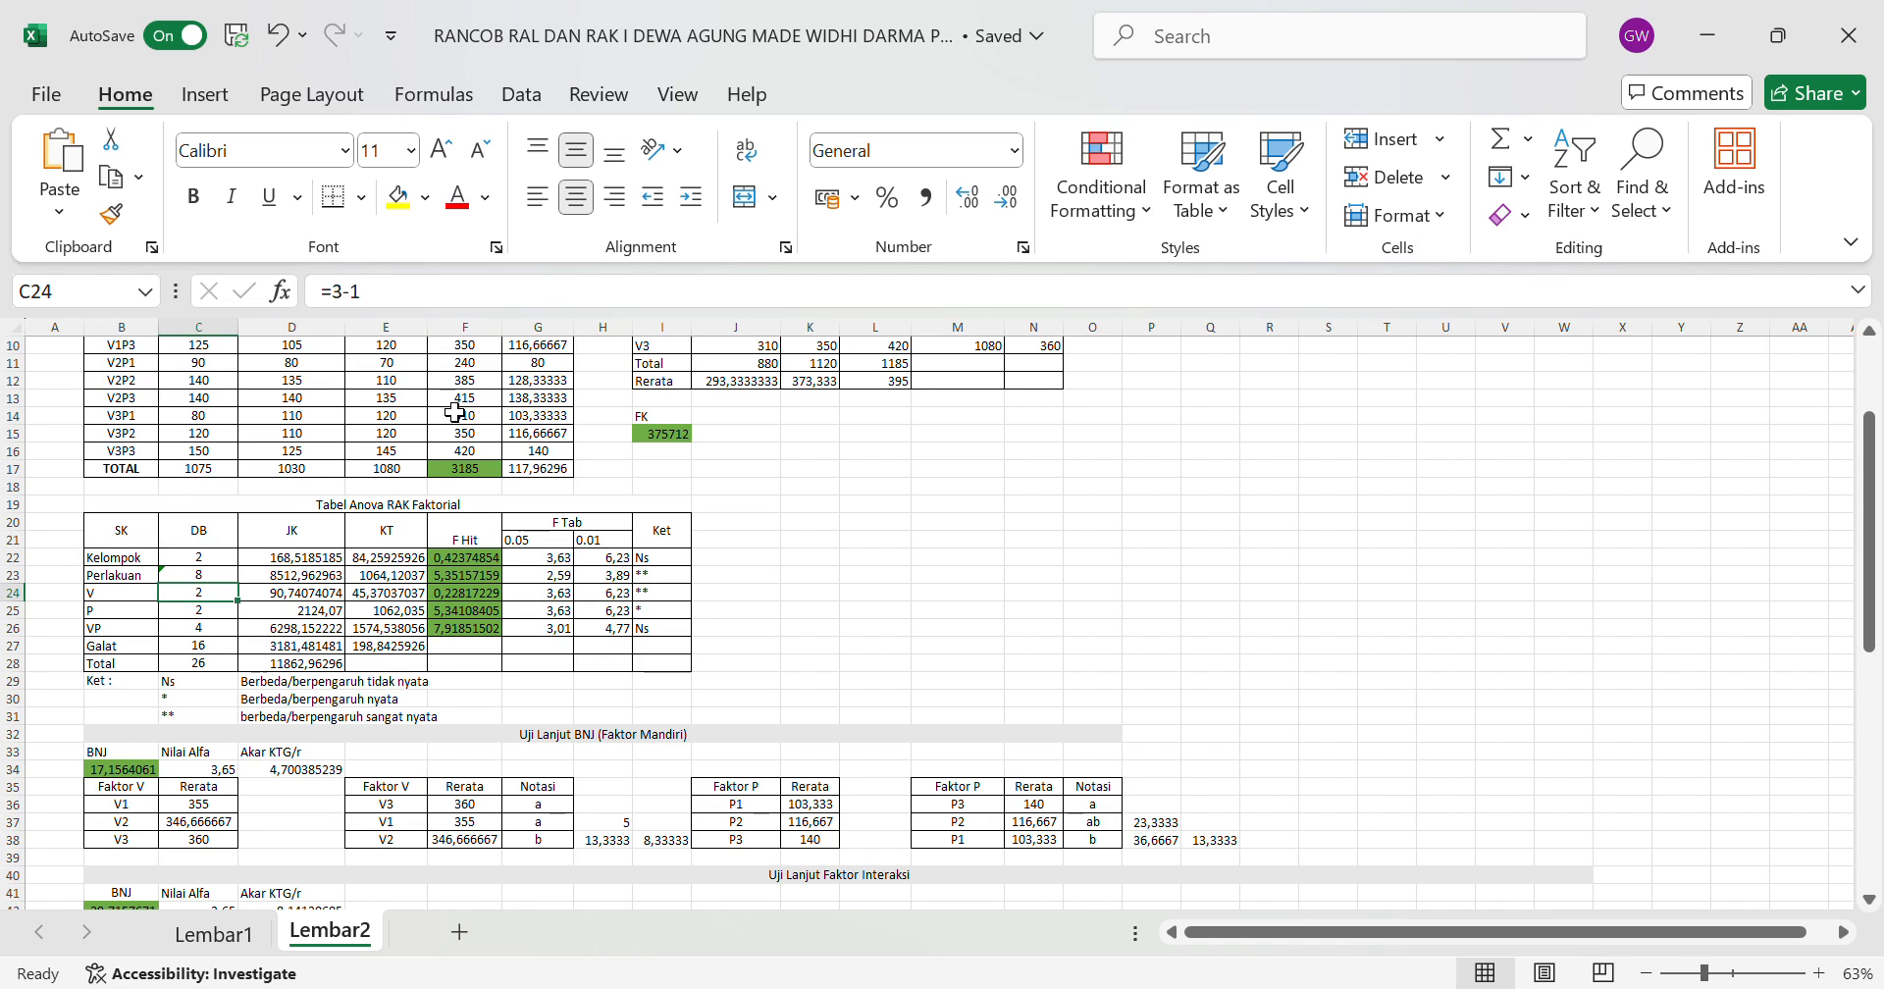
{"action": "scroll", "coordinate": [395, 435], "scroll_direction": "up", "scroll_amount": 3}
{"action": "scroll", "coordinate": [392, 428], "scroll_direction": "down", "scroll_amount": 2}
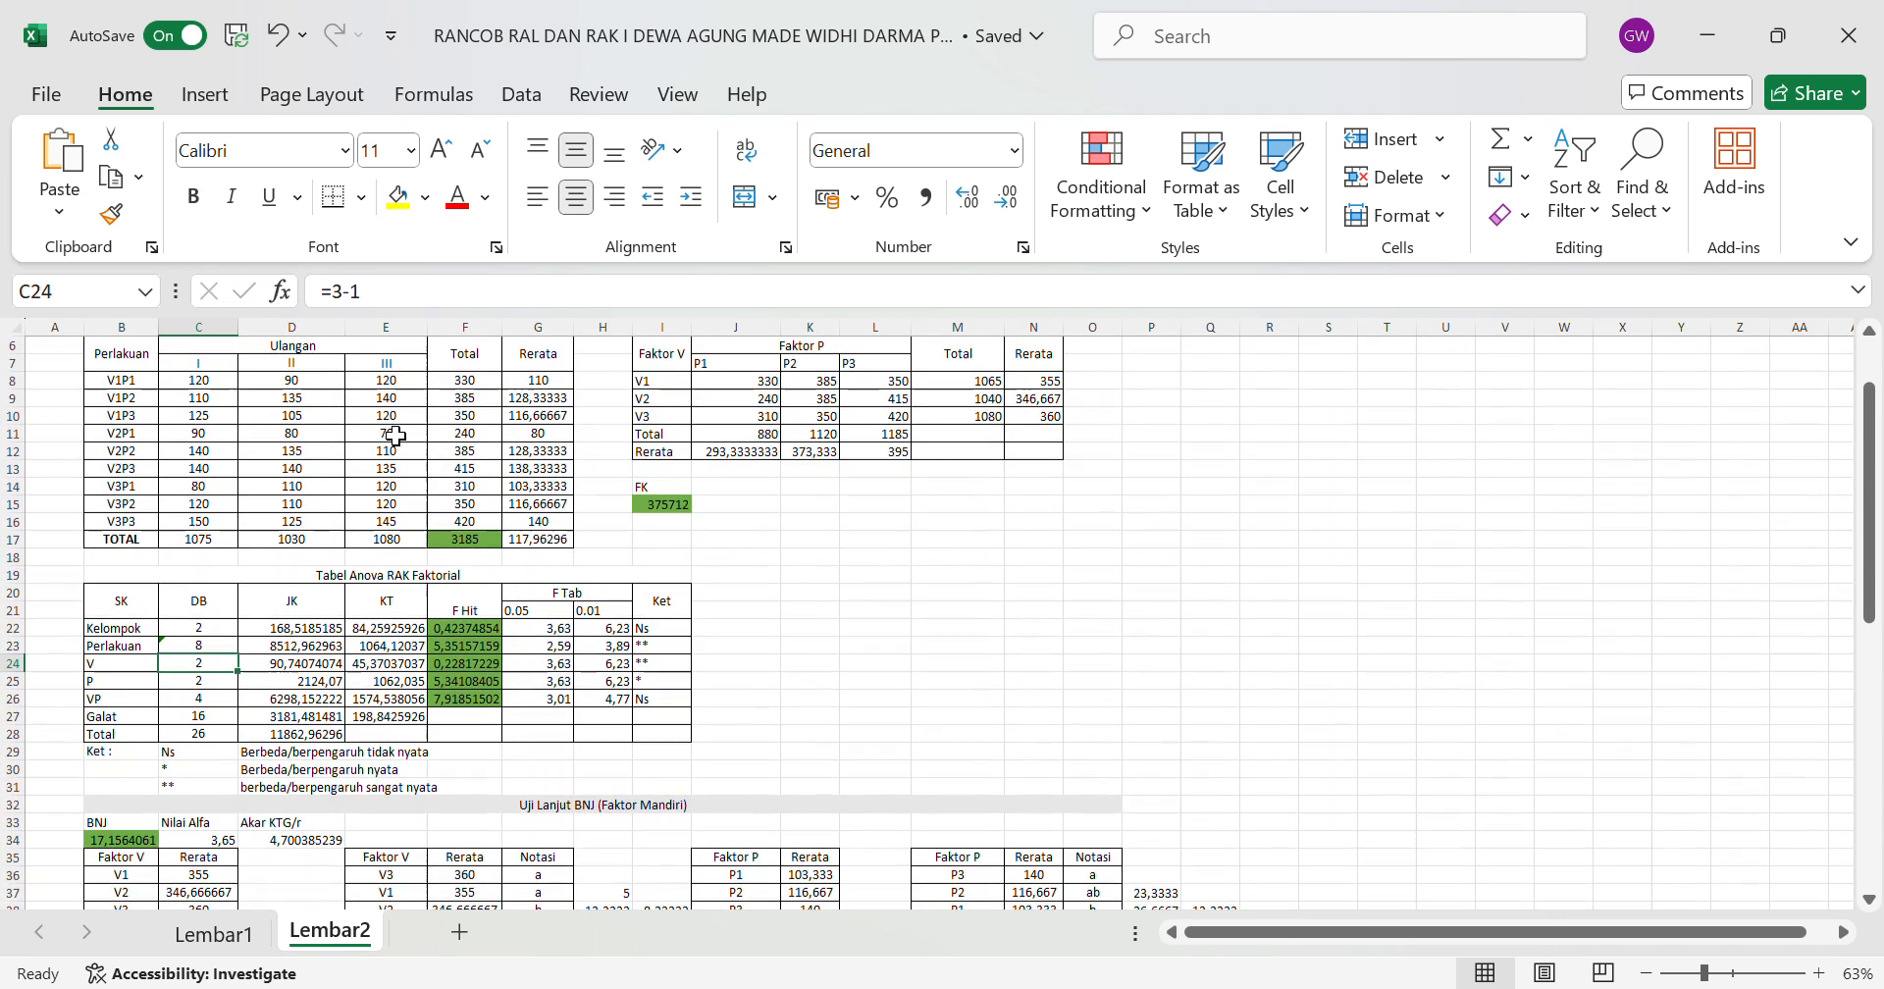
Examine the Kelompok and Perlakuan JK formulas in D22 and D23 together with the total and FK cells they reference.
{"action": "left_click", "coordinate": [723, 700]}
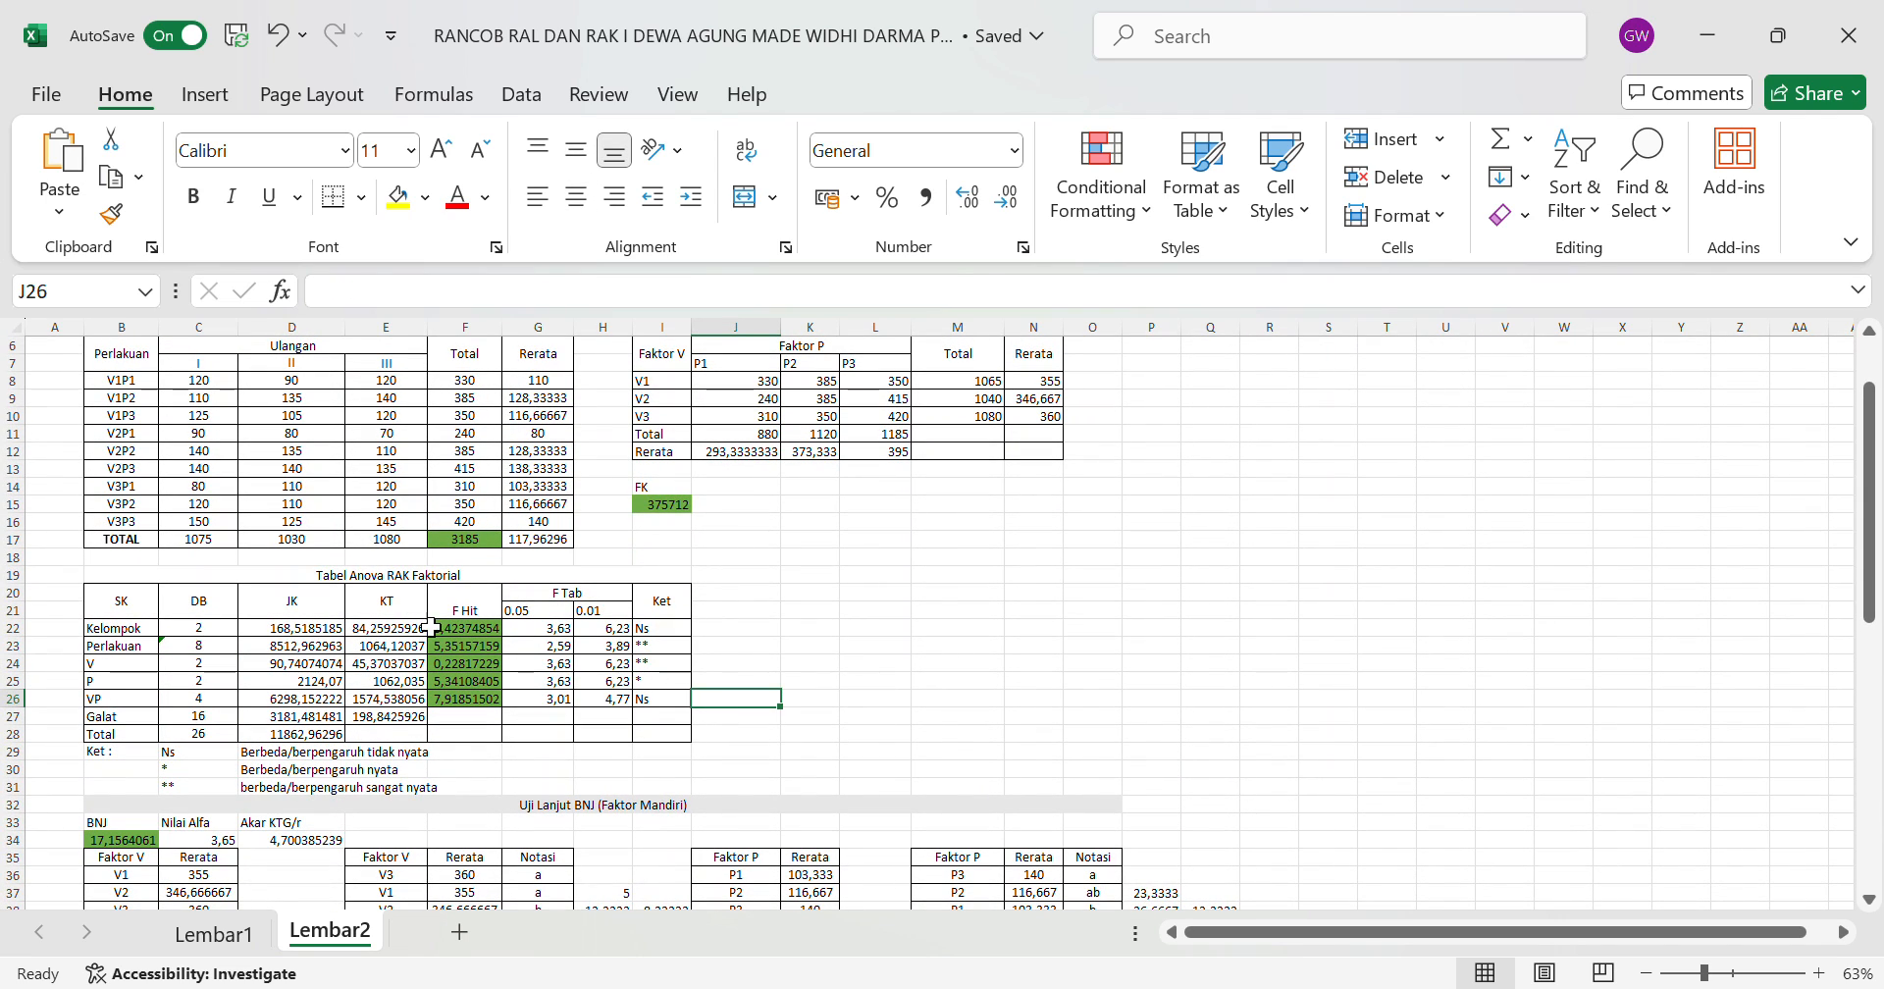
{"action": "left_click", "coordinate": [338, 631]}
{"action": "left_click", "coordinate": [717, 292]}
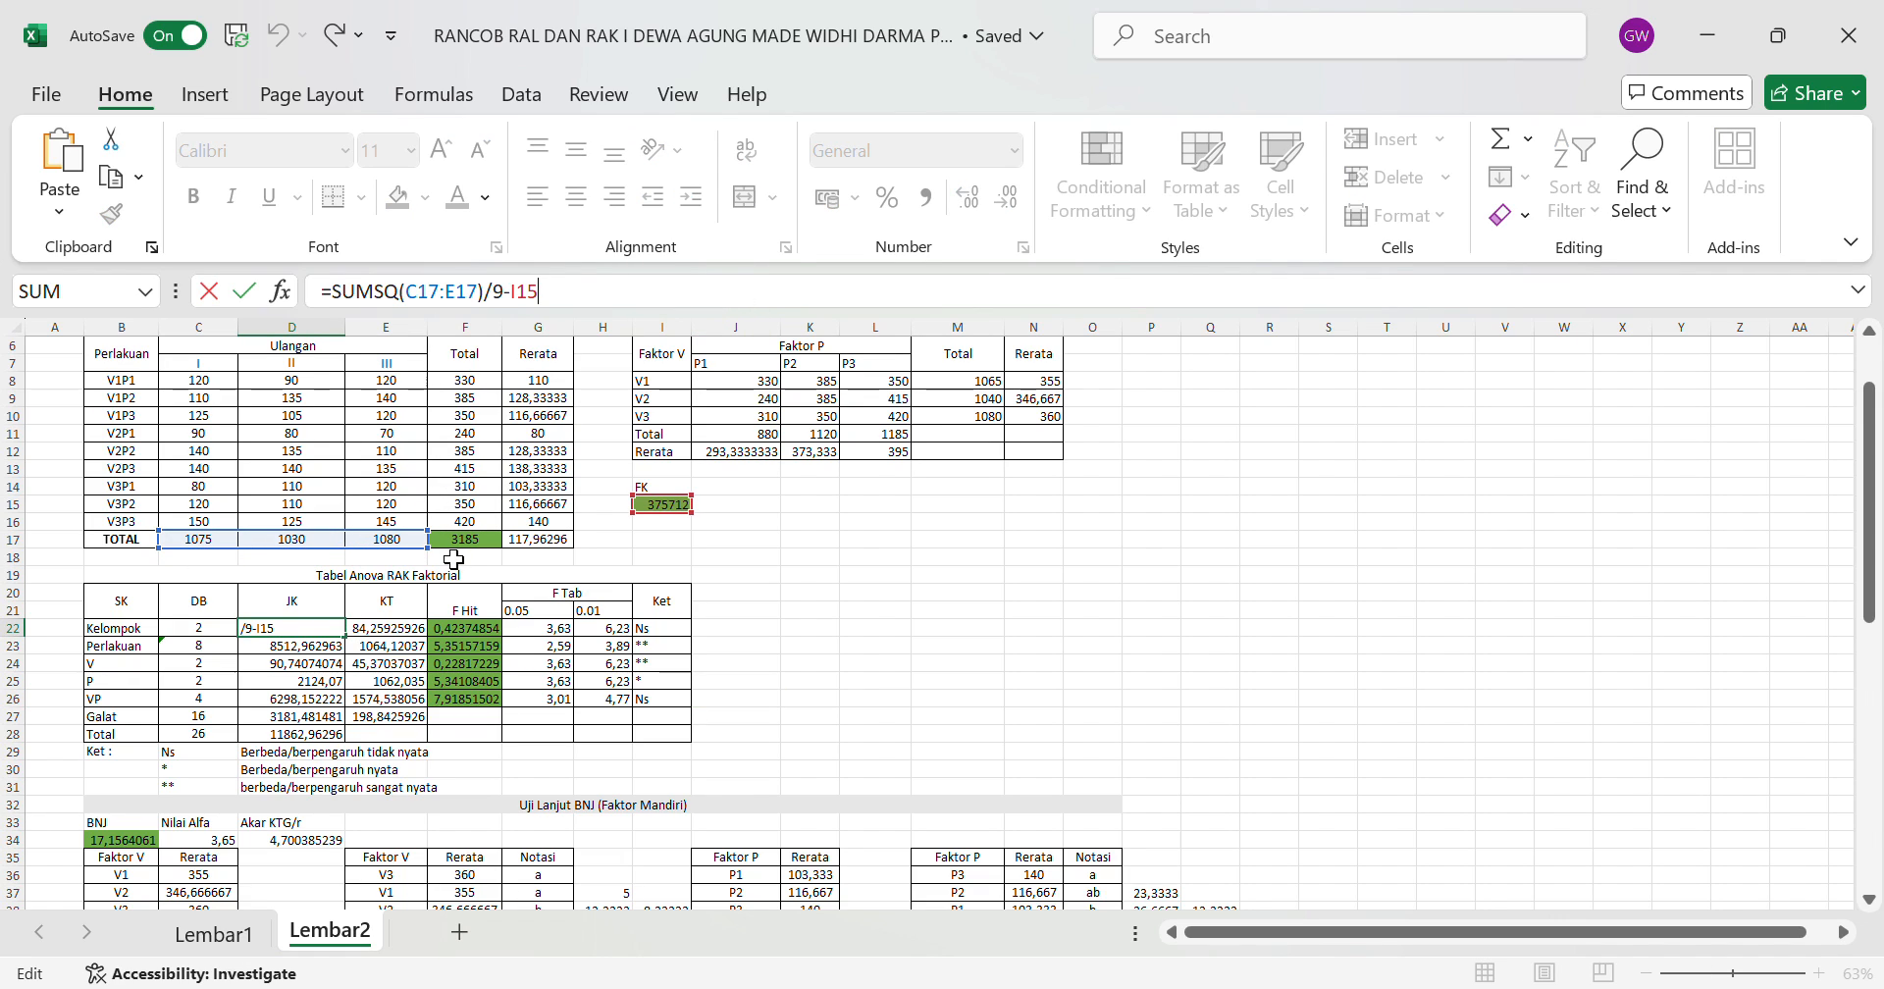
{"action": "left_click", "coordinate": [934, 633]}
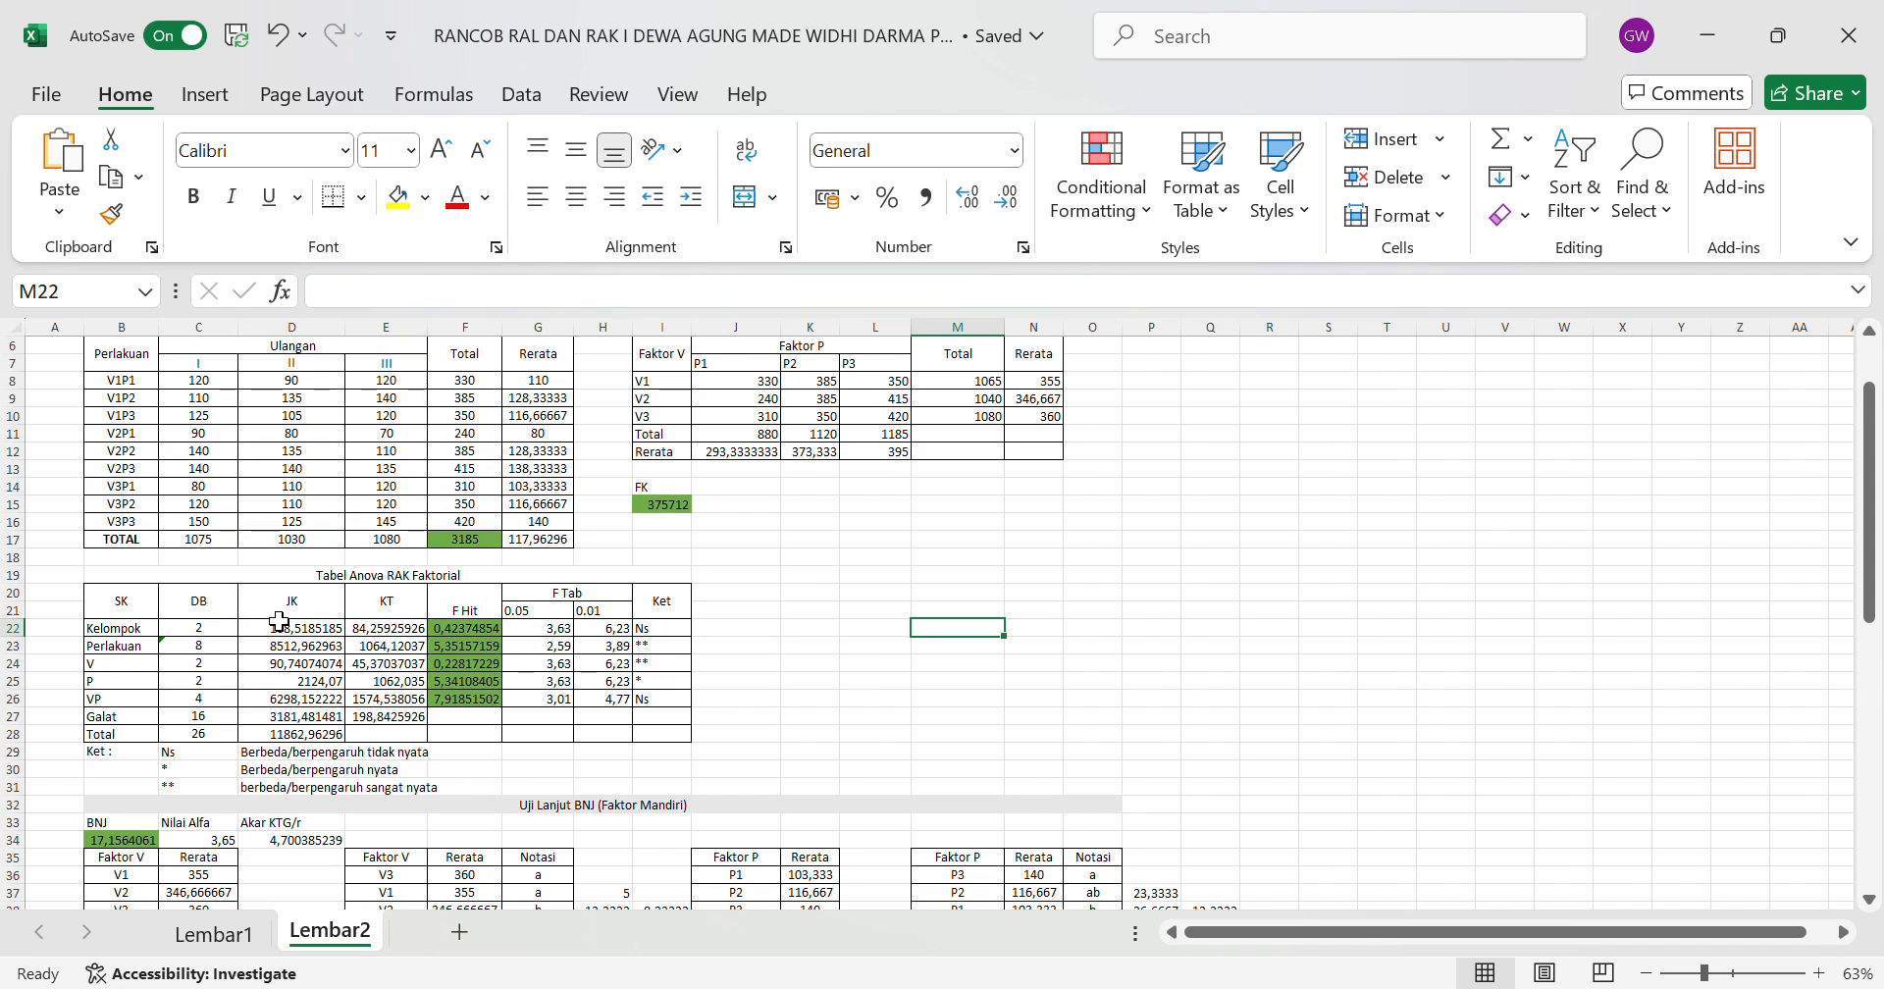
{"action": "left_click", "coordinate": [297, 651]}
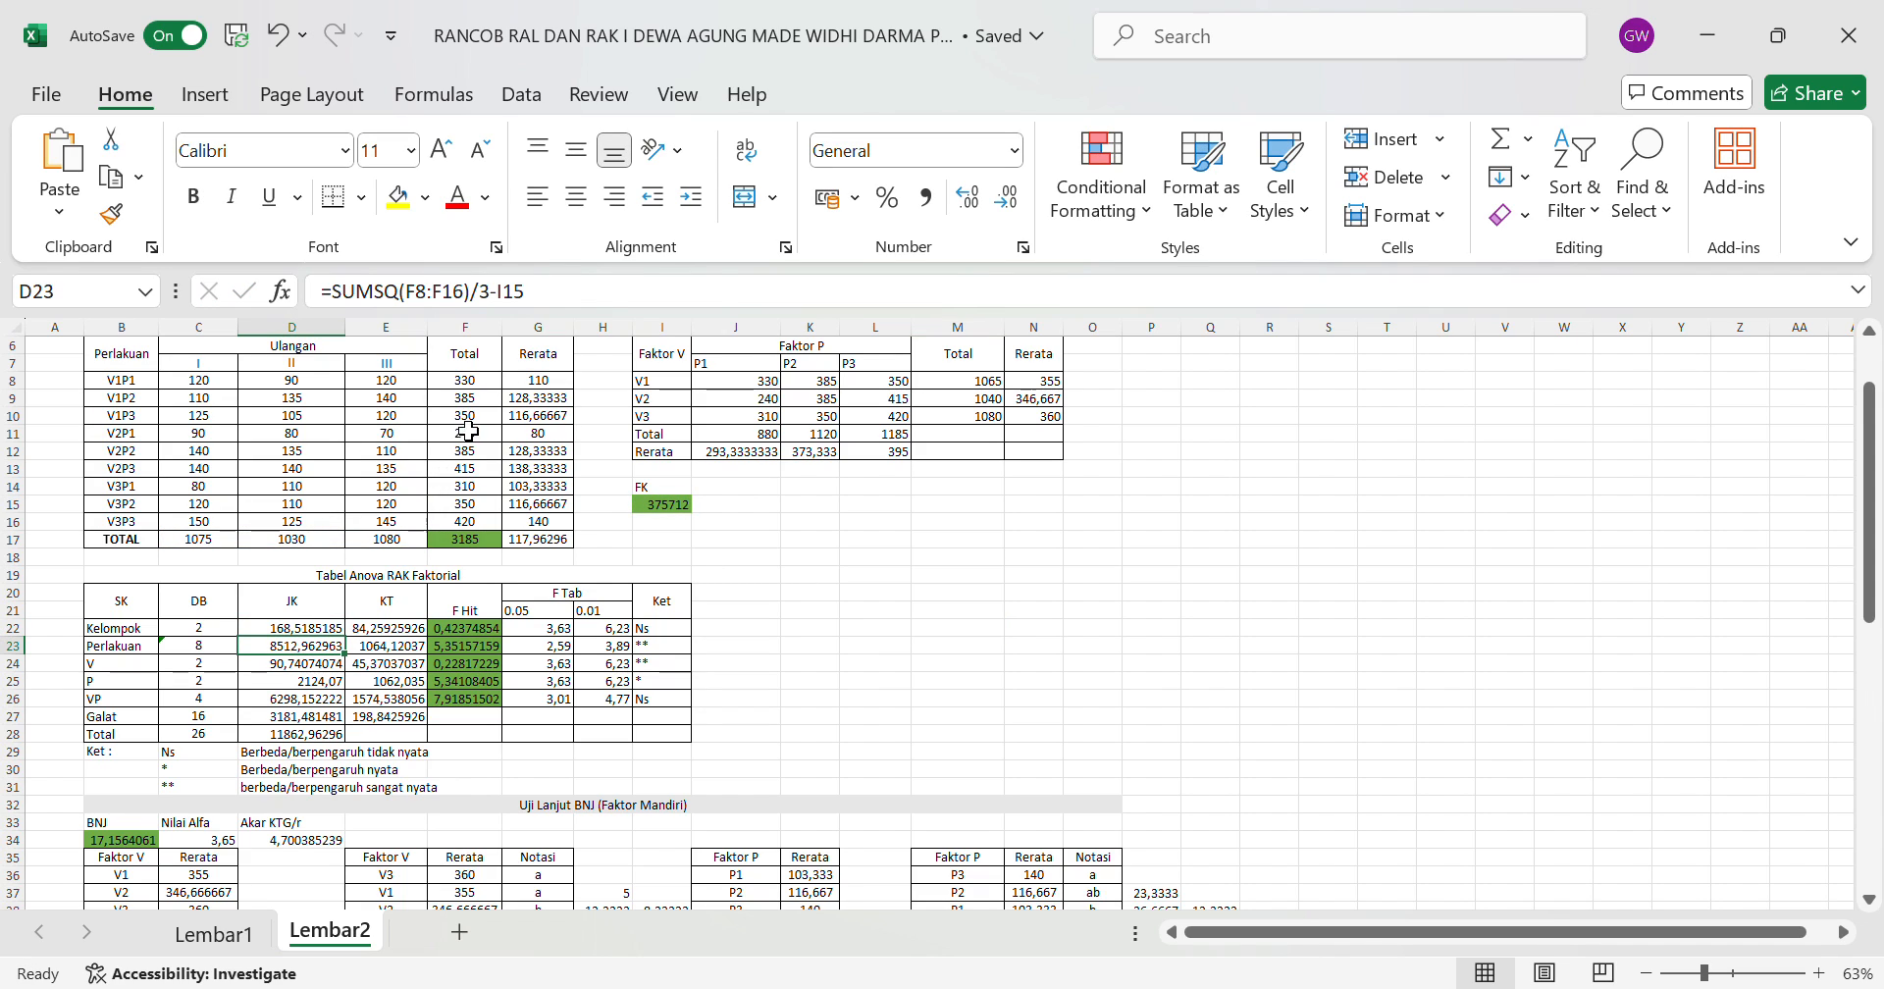
{"action": "left_click", "coordinate": [591, 302]}
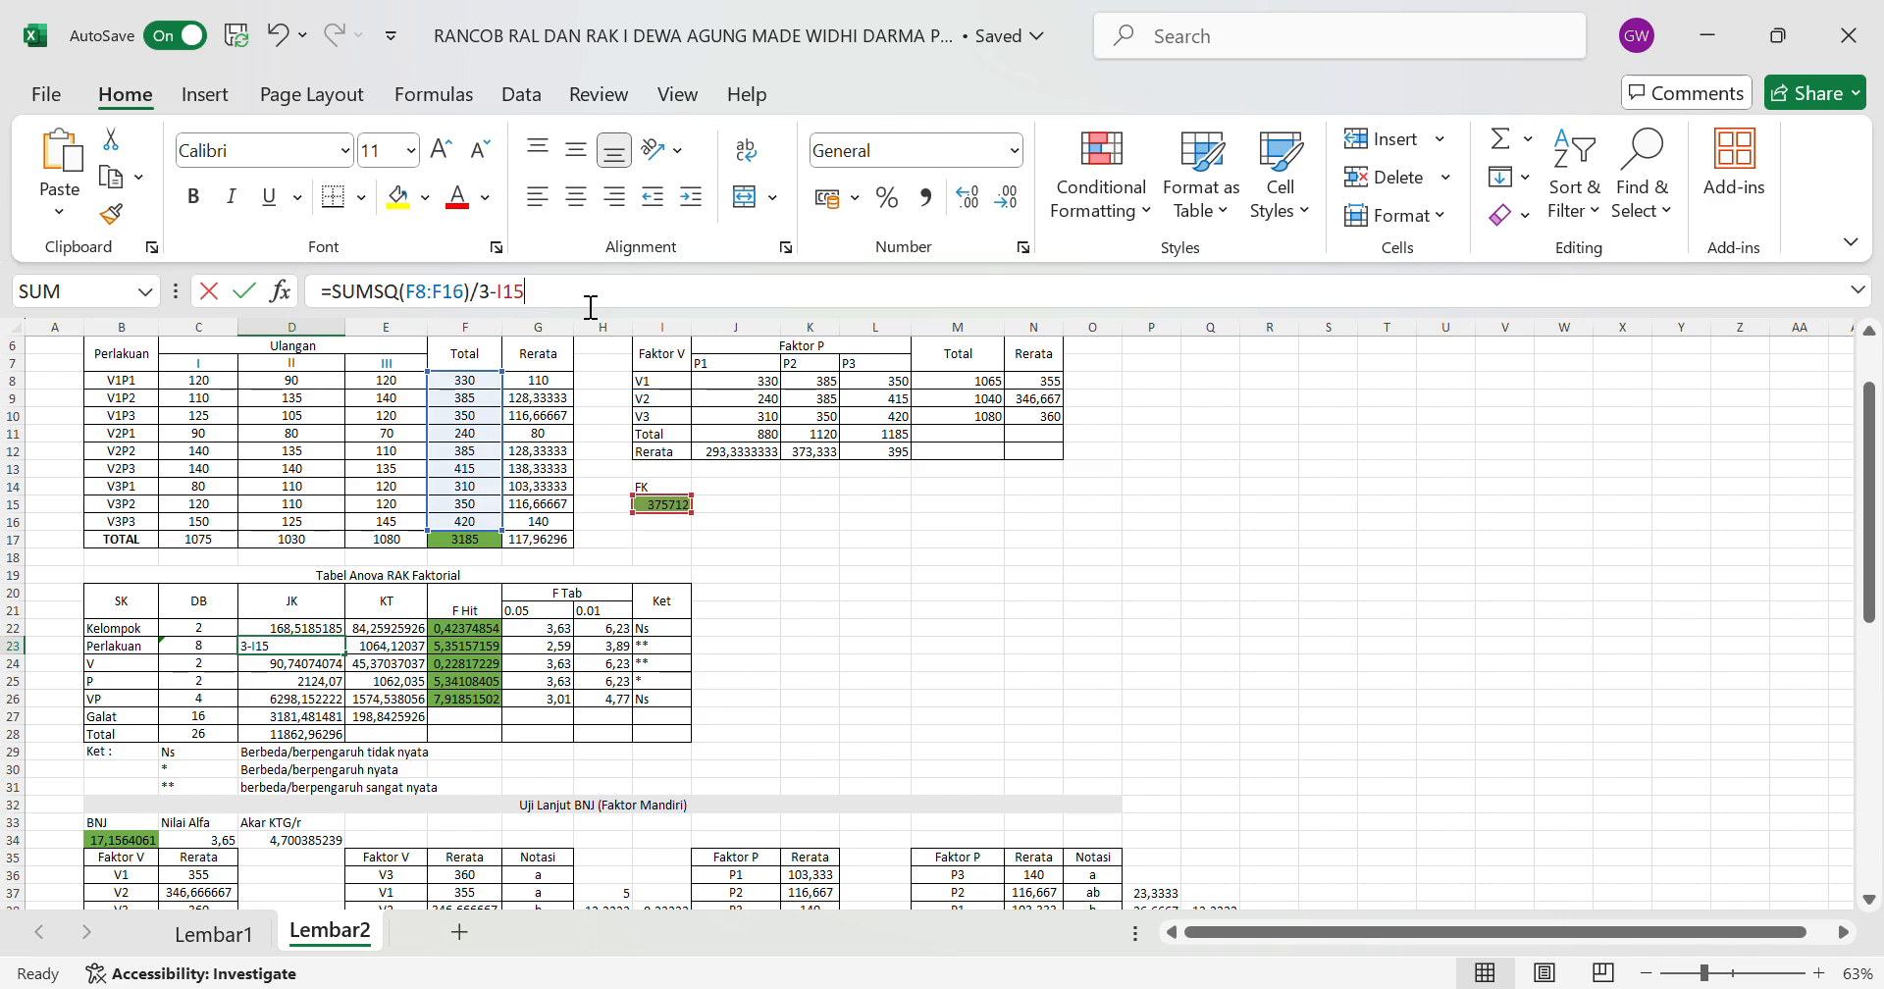
{"action": "left_click", "coordinate": [828, 653]}
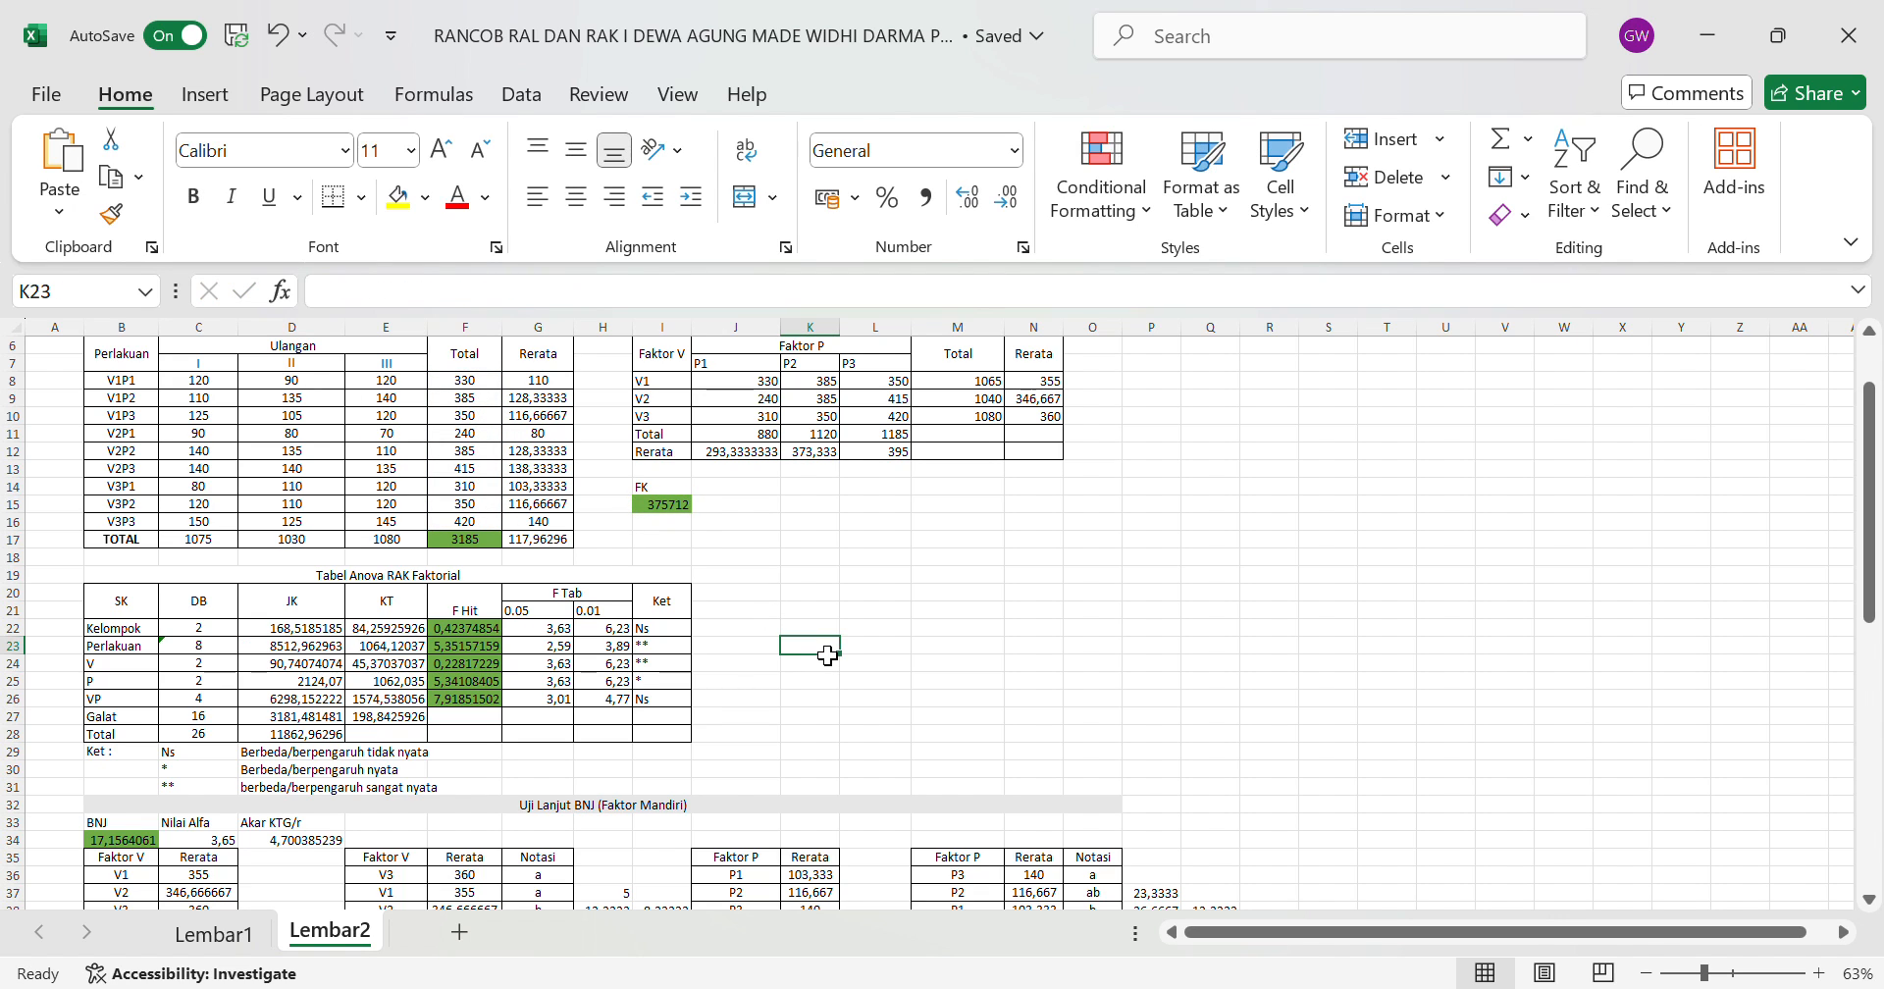
Examine the correction factor (FK) formula in I15 of the RAK sheet.
{"action": "left_click", "coordinate": [677, 506]}
{"action": "scroll", "coordinate": [738, 552], "scroll_direction": "down", "scroll_amount": 2}
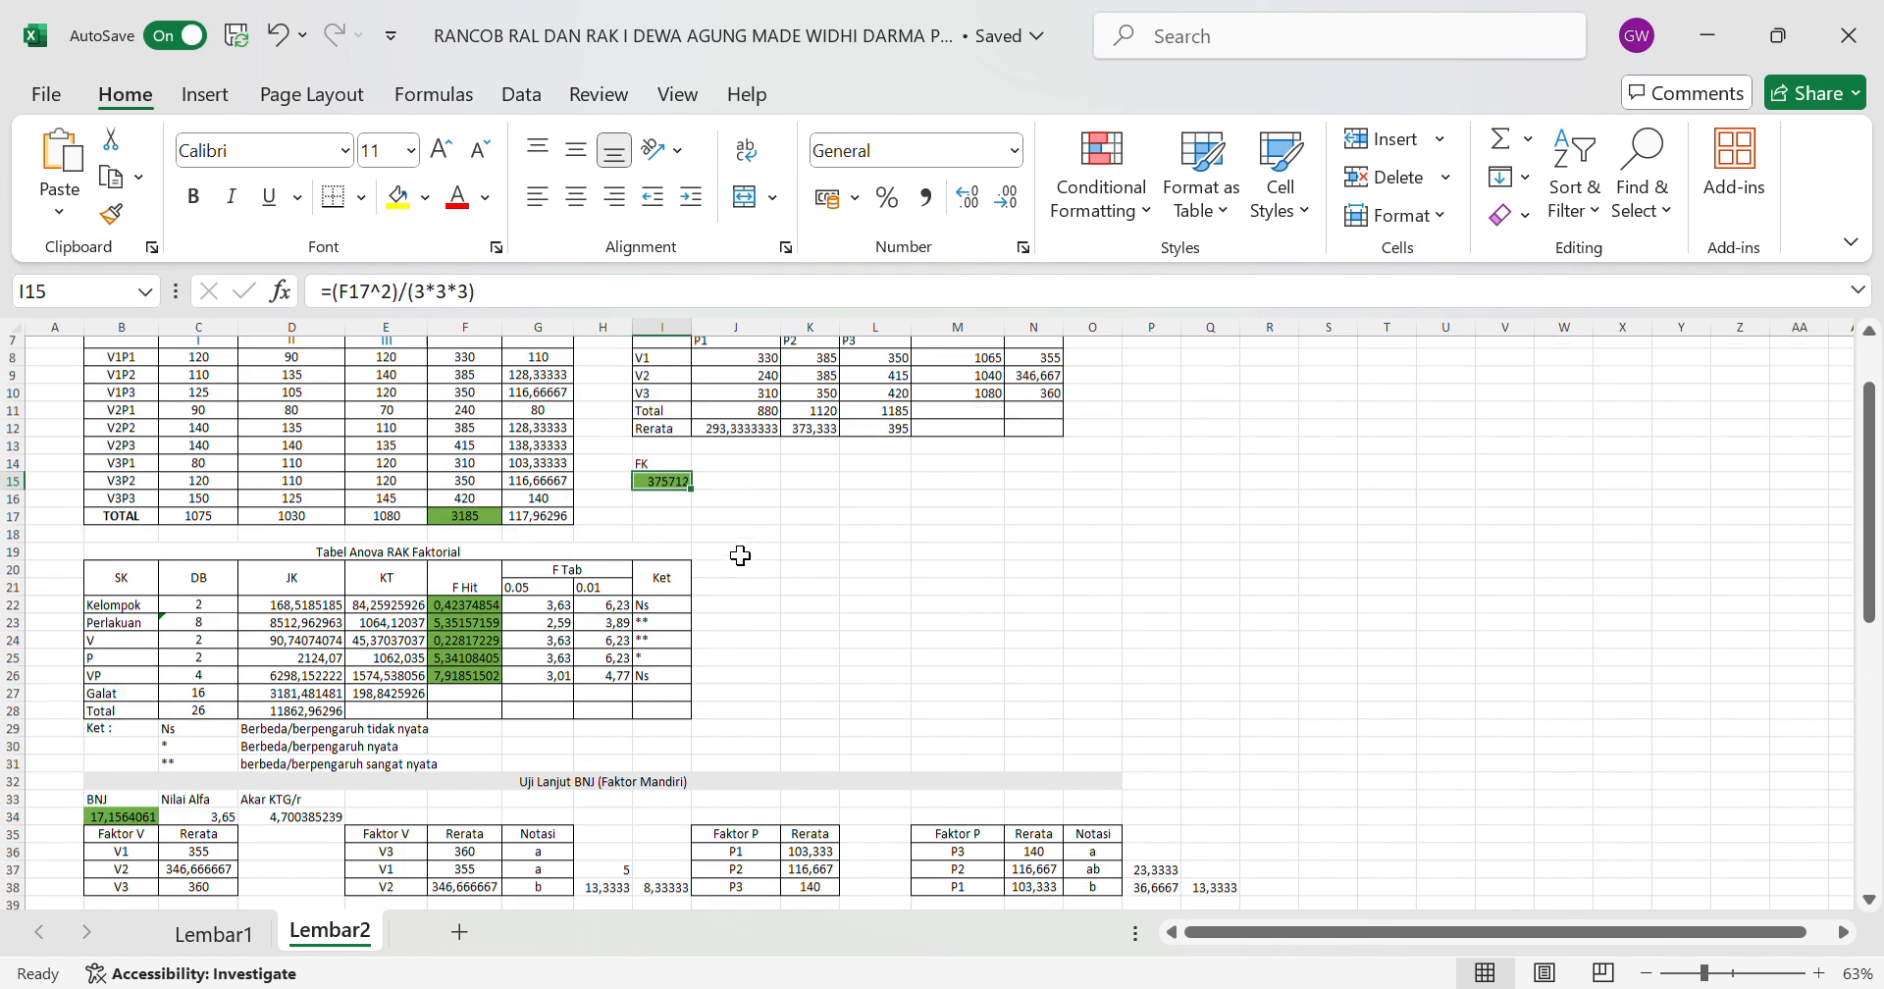
{"action": "scroll", "coordinate": [741, 556], "scroll_direction": "up", "scroll_amount": 1}
Examine the F Hit formula for Kelompok in F22 of the RAK ANOVA table.
{"action": "left_click", "coordinate": [743, 552]}
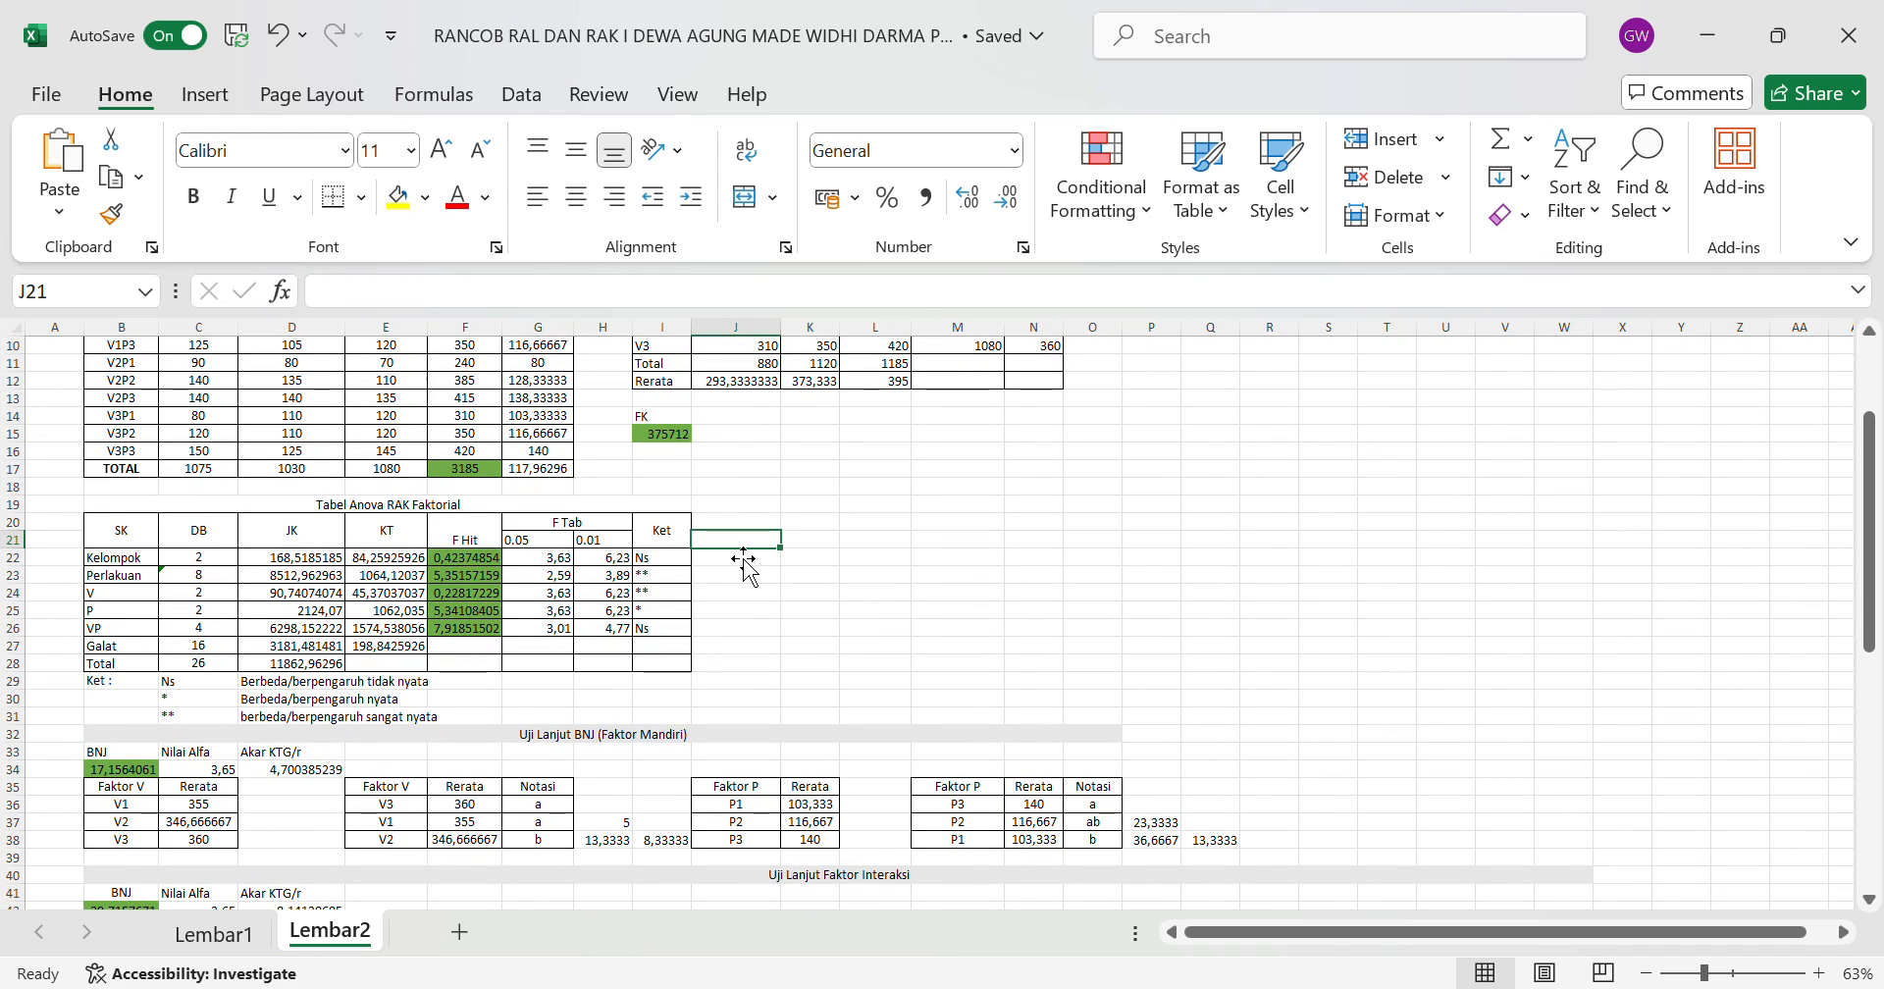
{"action": "key", "text": "Return"}
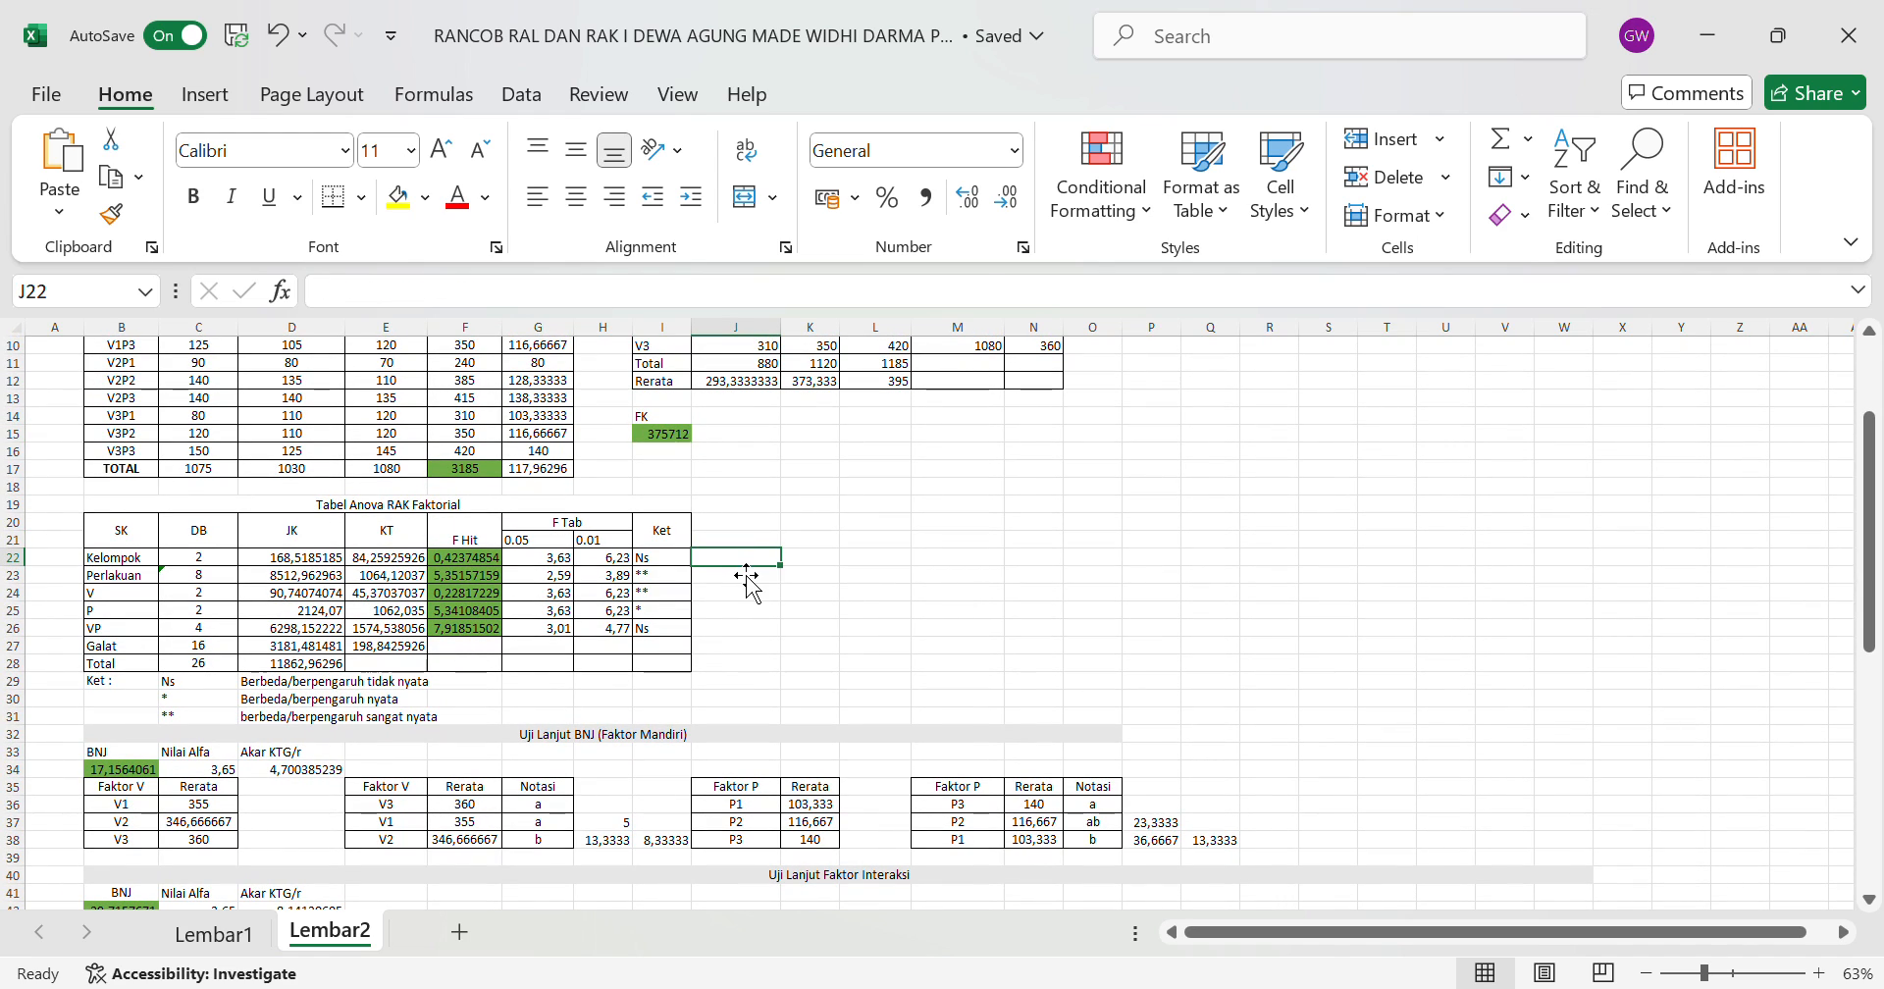
{"action": "left_click", "coordinate": [469, 564]}
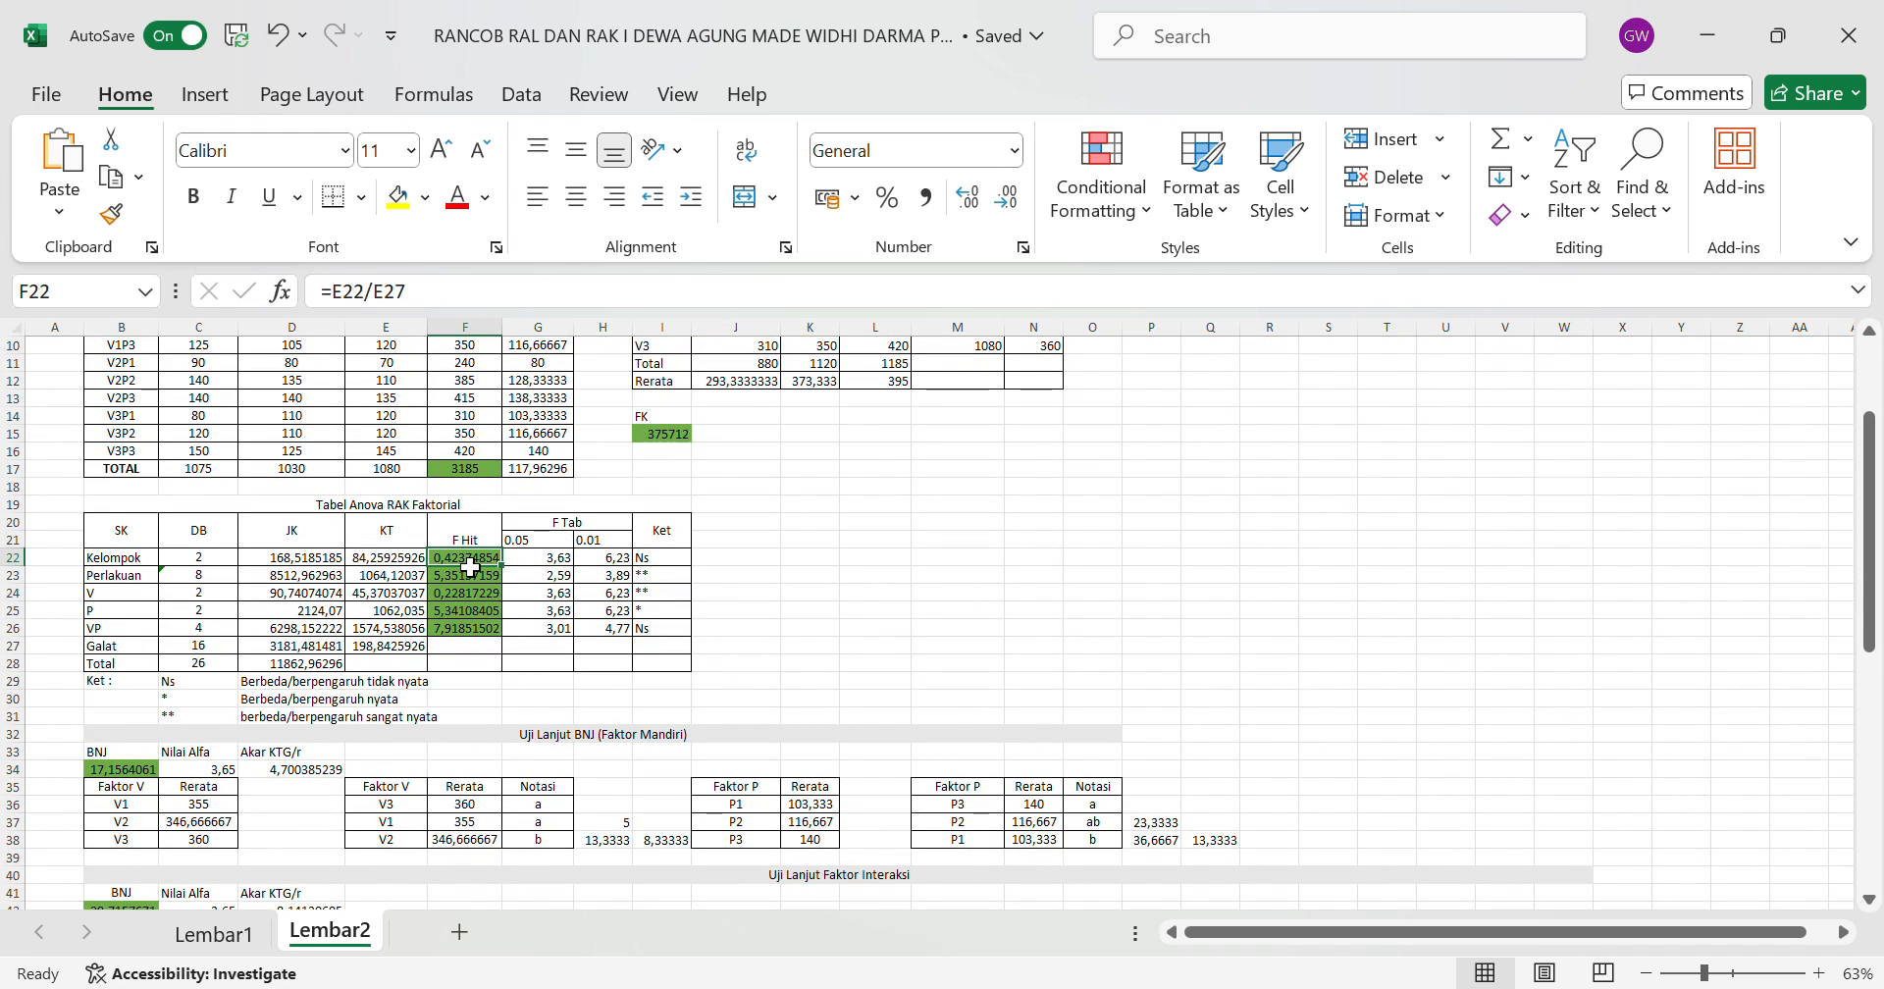
Trace the cells referenced by the Kelompok F Hit formula and compare them with the RAL ANOVA table on Lembar1.
{"action": "left_click", "coordinate": [573, 306]}
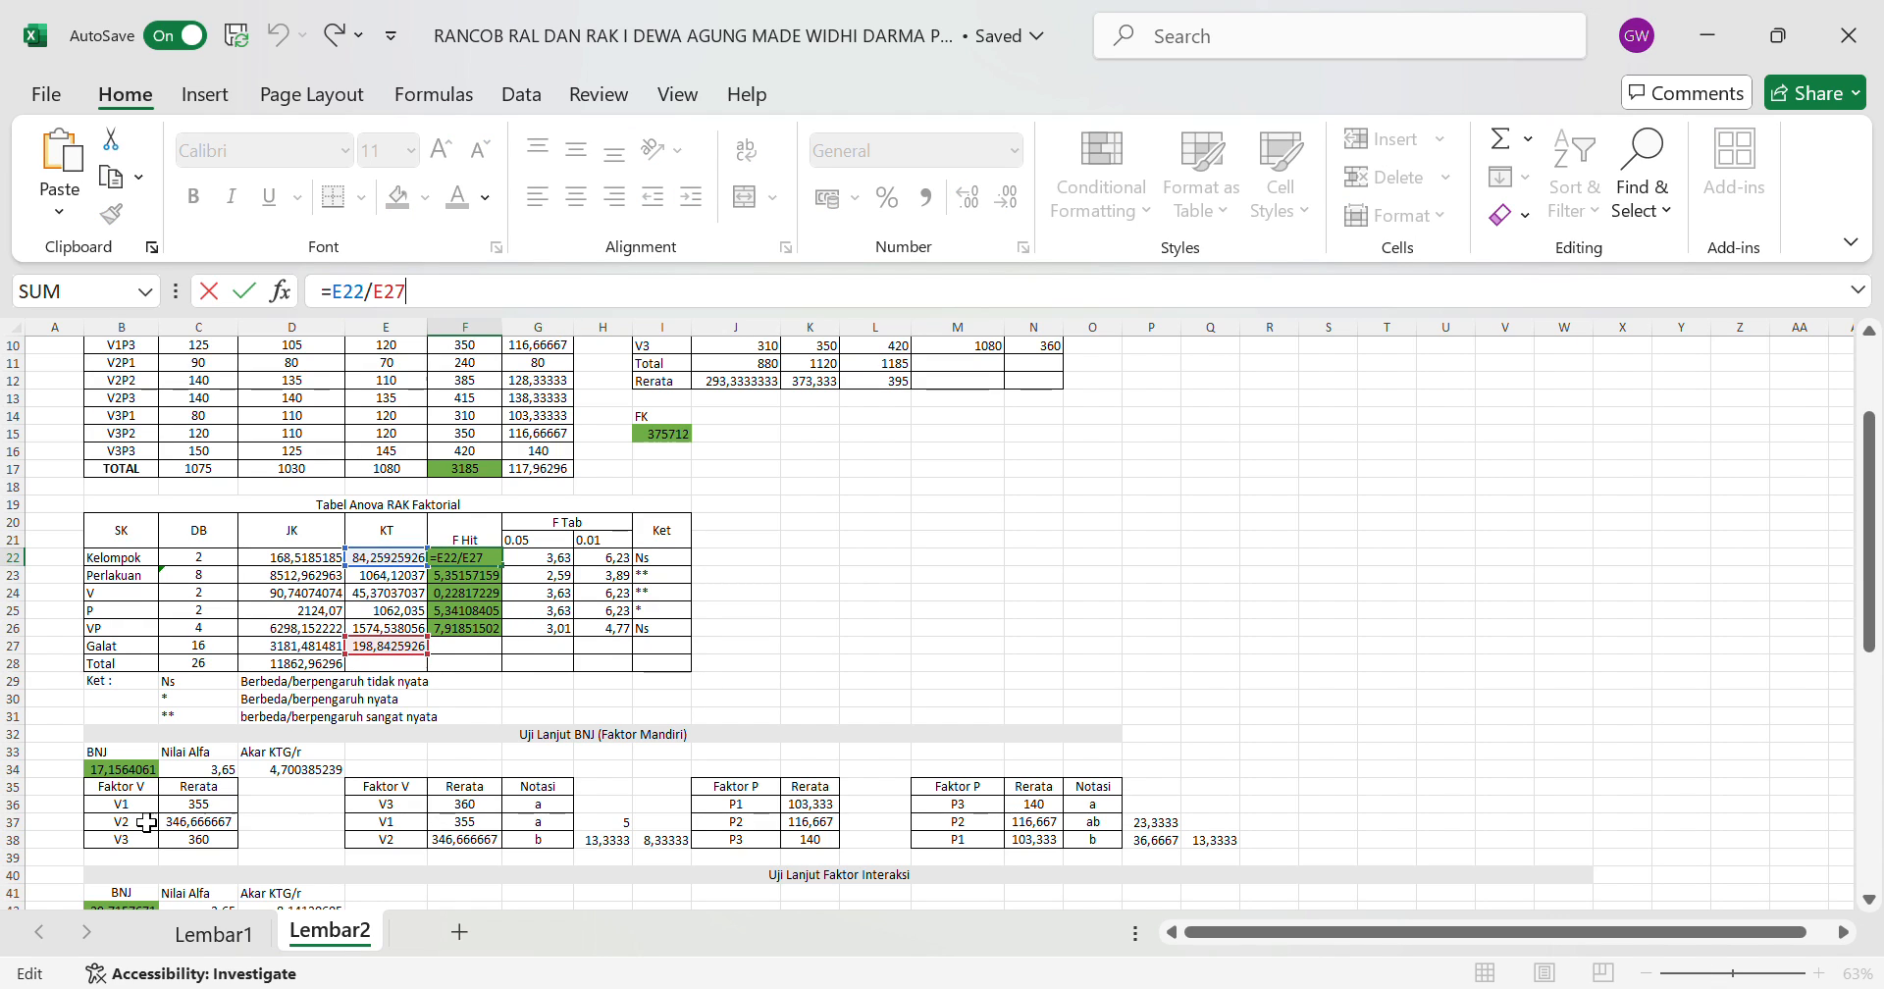
{"action": "key", "text": "Escape"}
{"action": "left_click", "coordinate": [214, 933]}
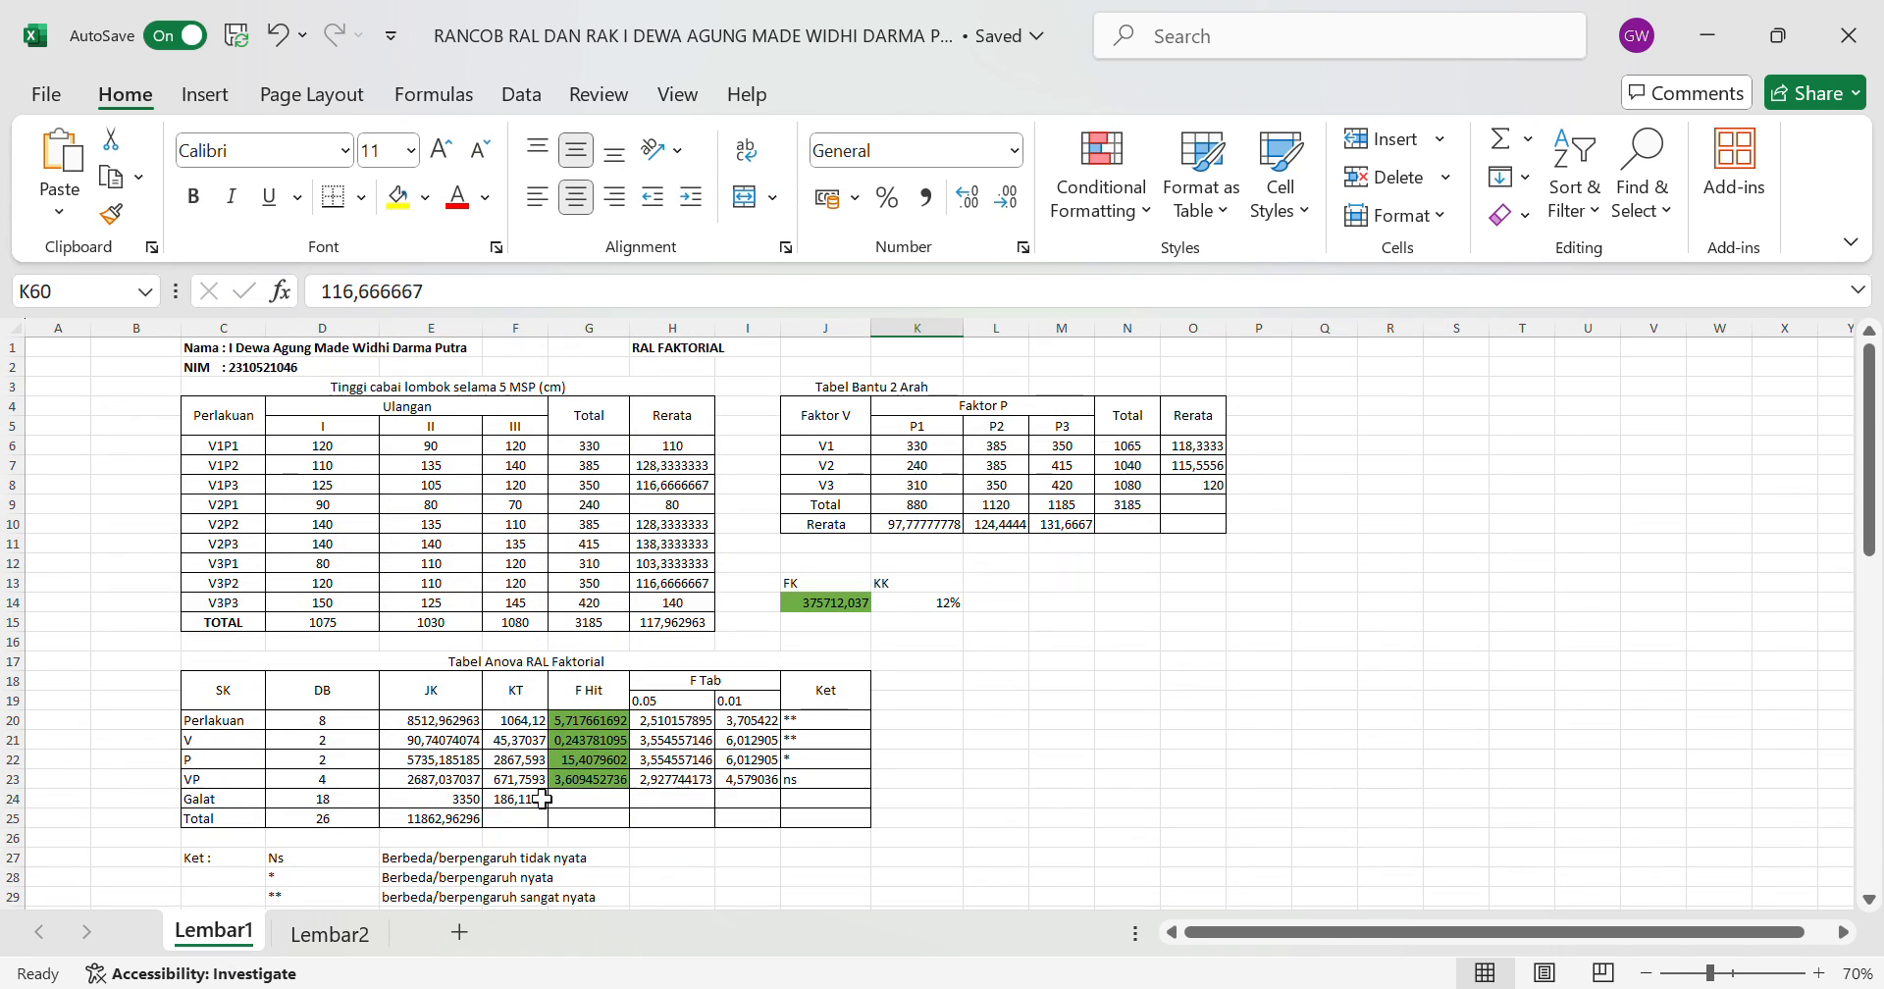
{"action": "left_click", "coordinate": [330, 933]}
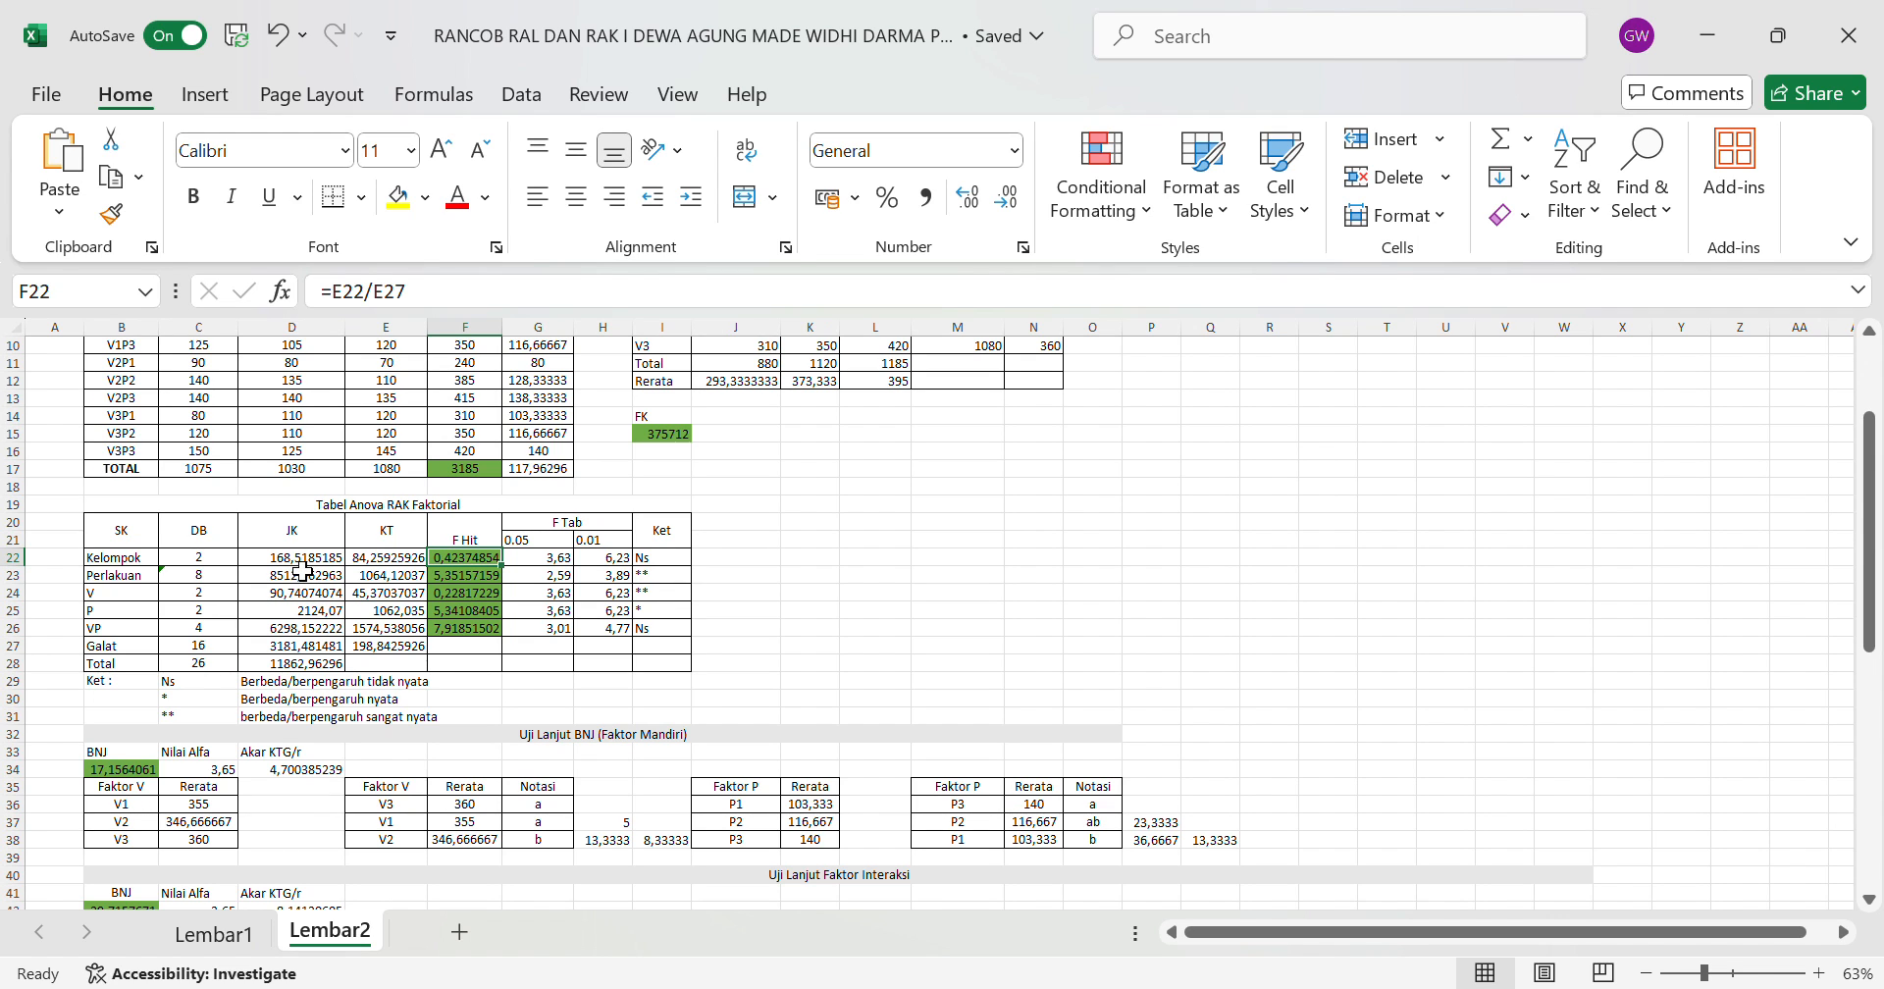
{"action": "left_click", "coordinate": [302, 560]}
Examine the Kelompok F Tab formulas for the 0.05 and 0.01 levels in G22 and H22 and their DB references.
{"action": "scroll", "coordinate": [509, 605], "scroll_direction": "down", "scroll_amount": 1}
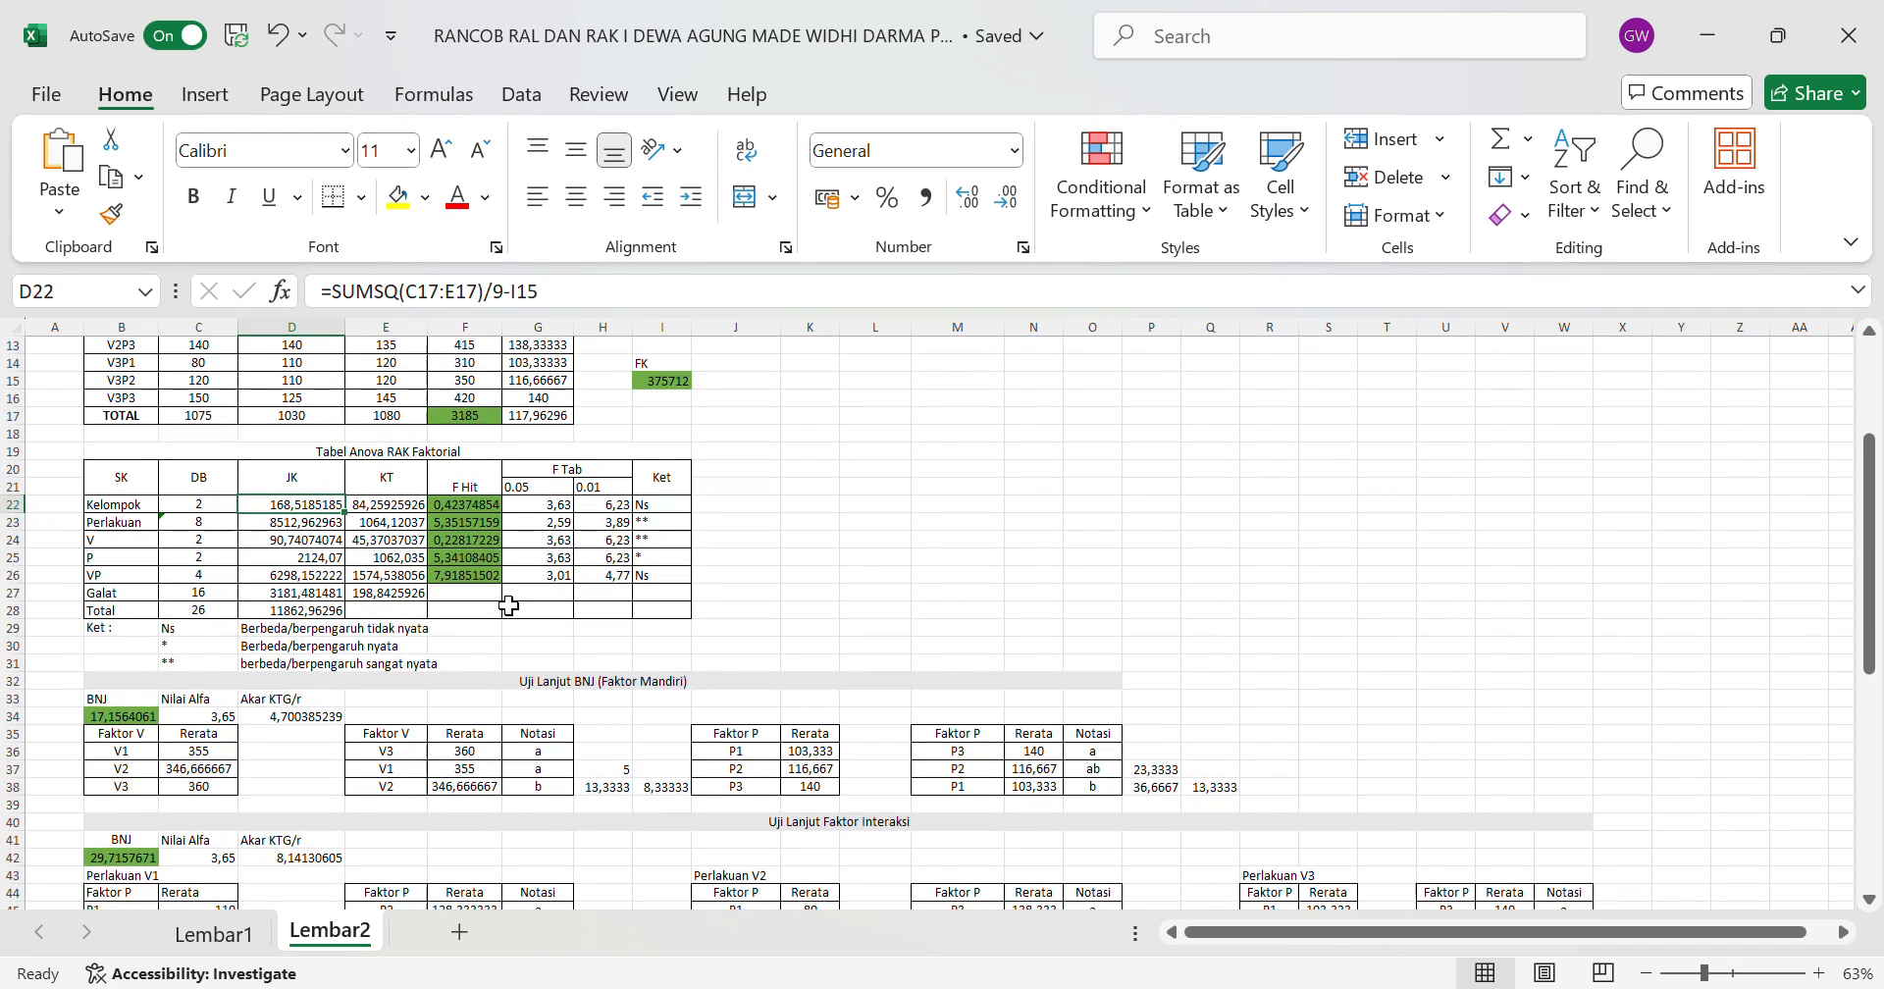
{"action": "left_click", "coordinate": [568, 511]}
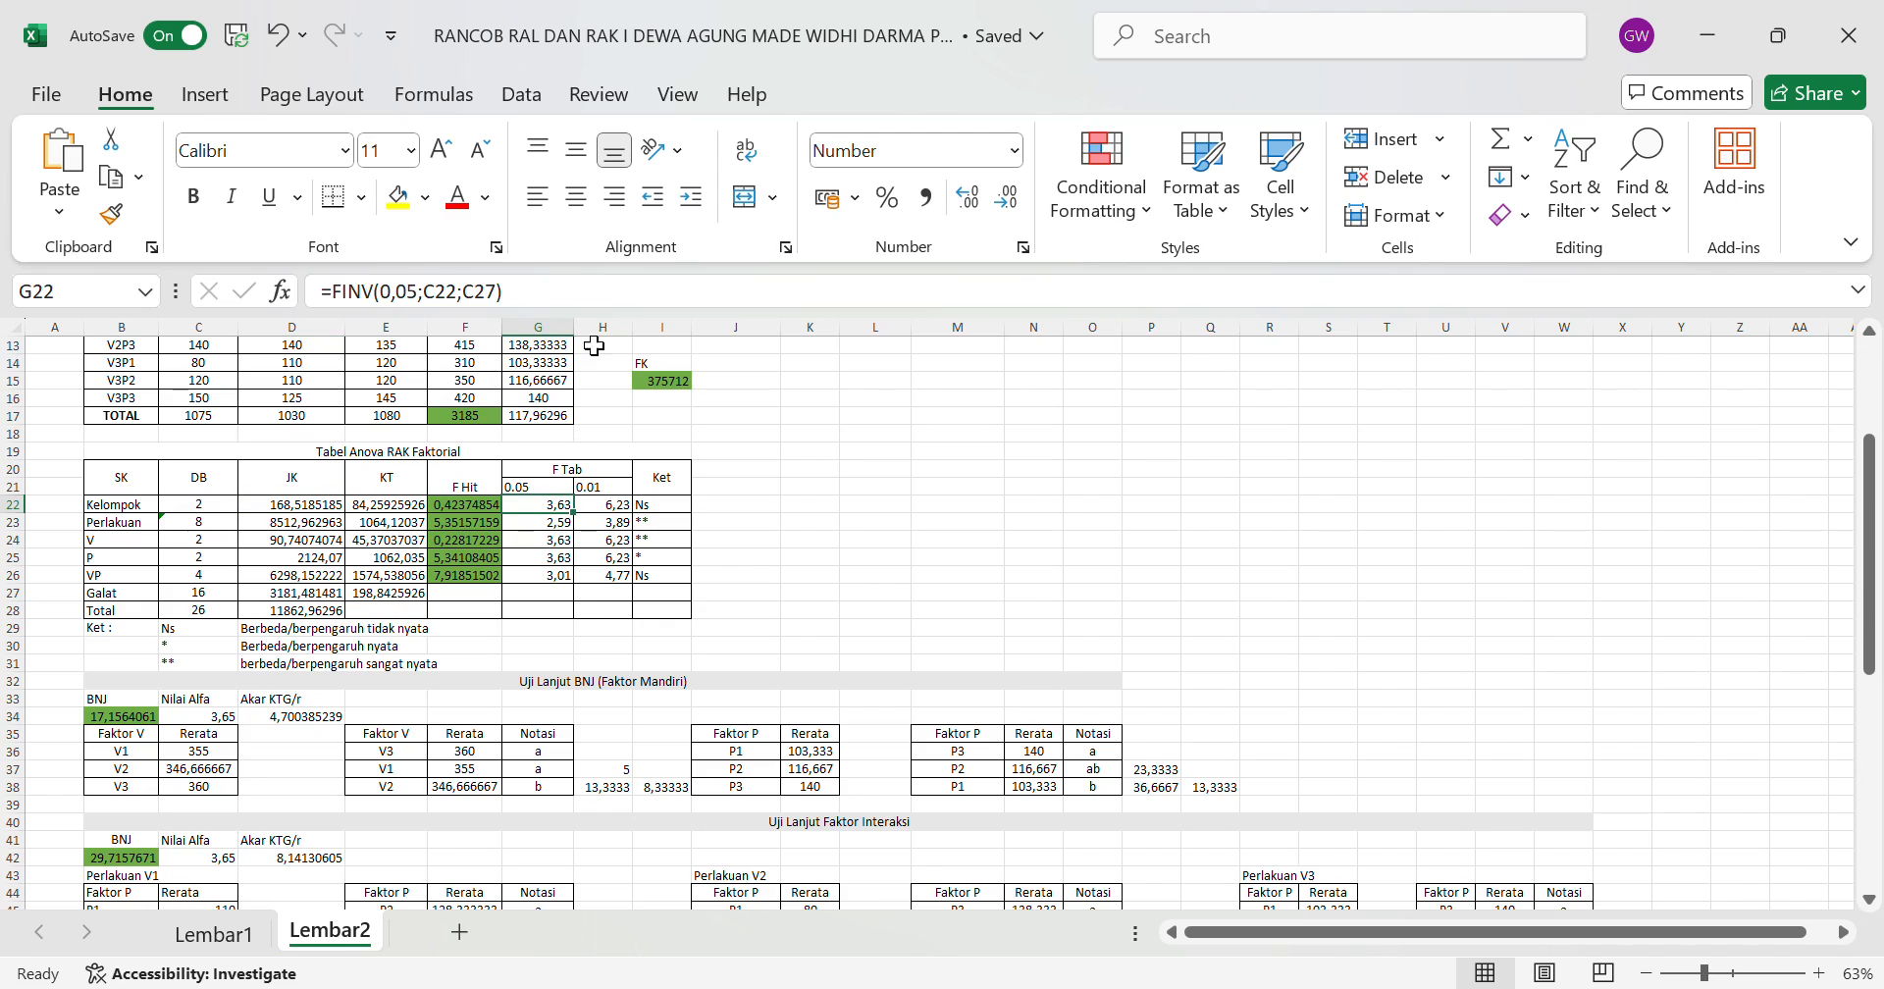
{"action": "left_click", "coordinate": [616, 311]}
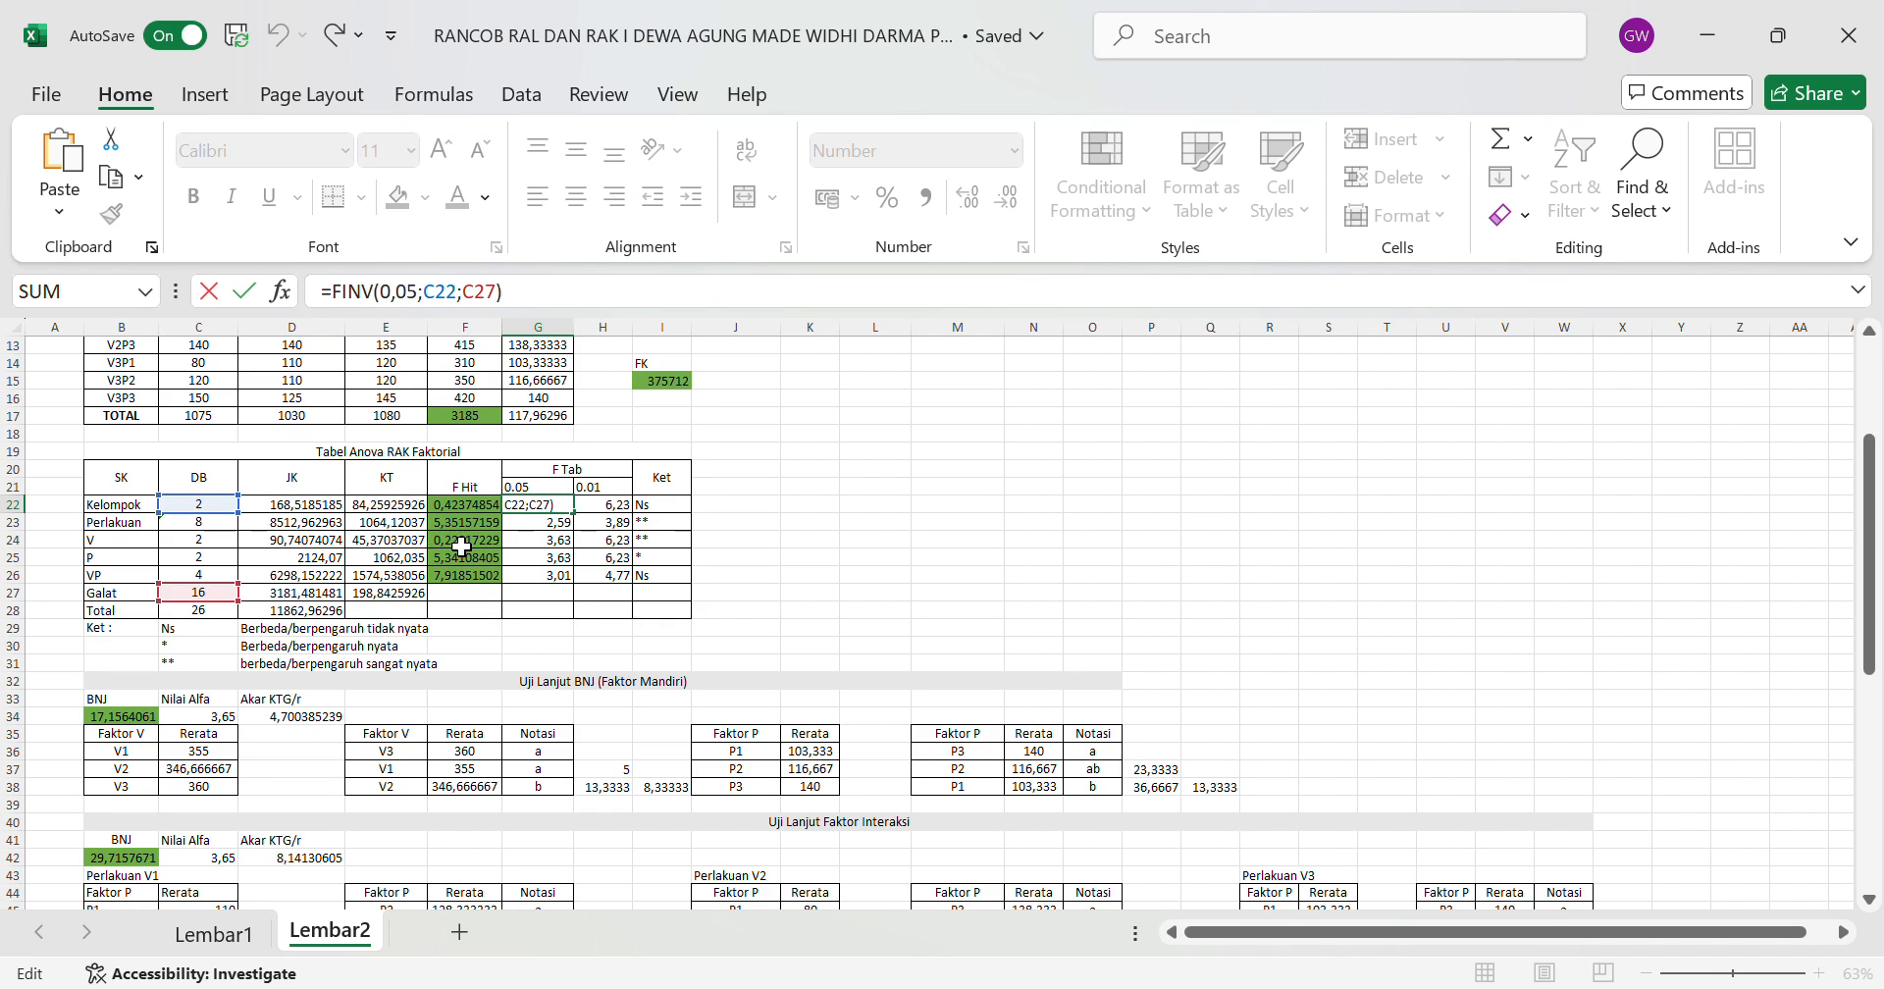
{"action": "left_click", "coordinate": [618, 508]}
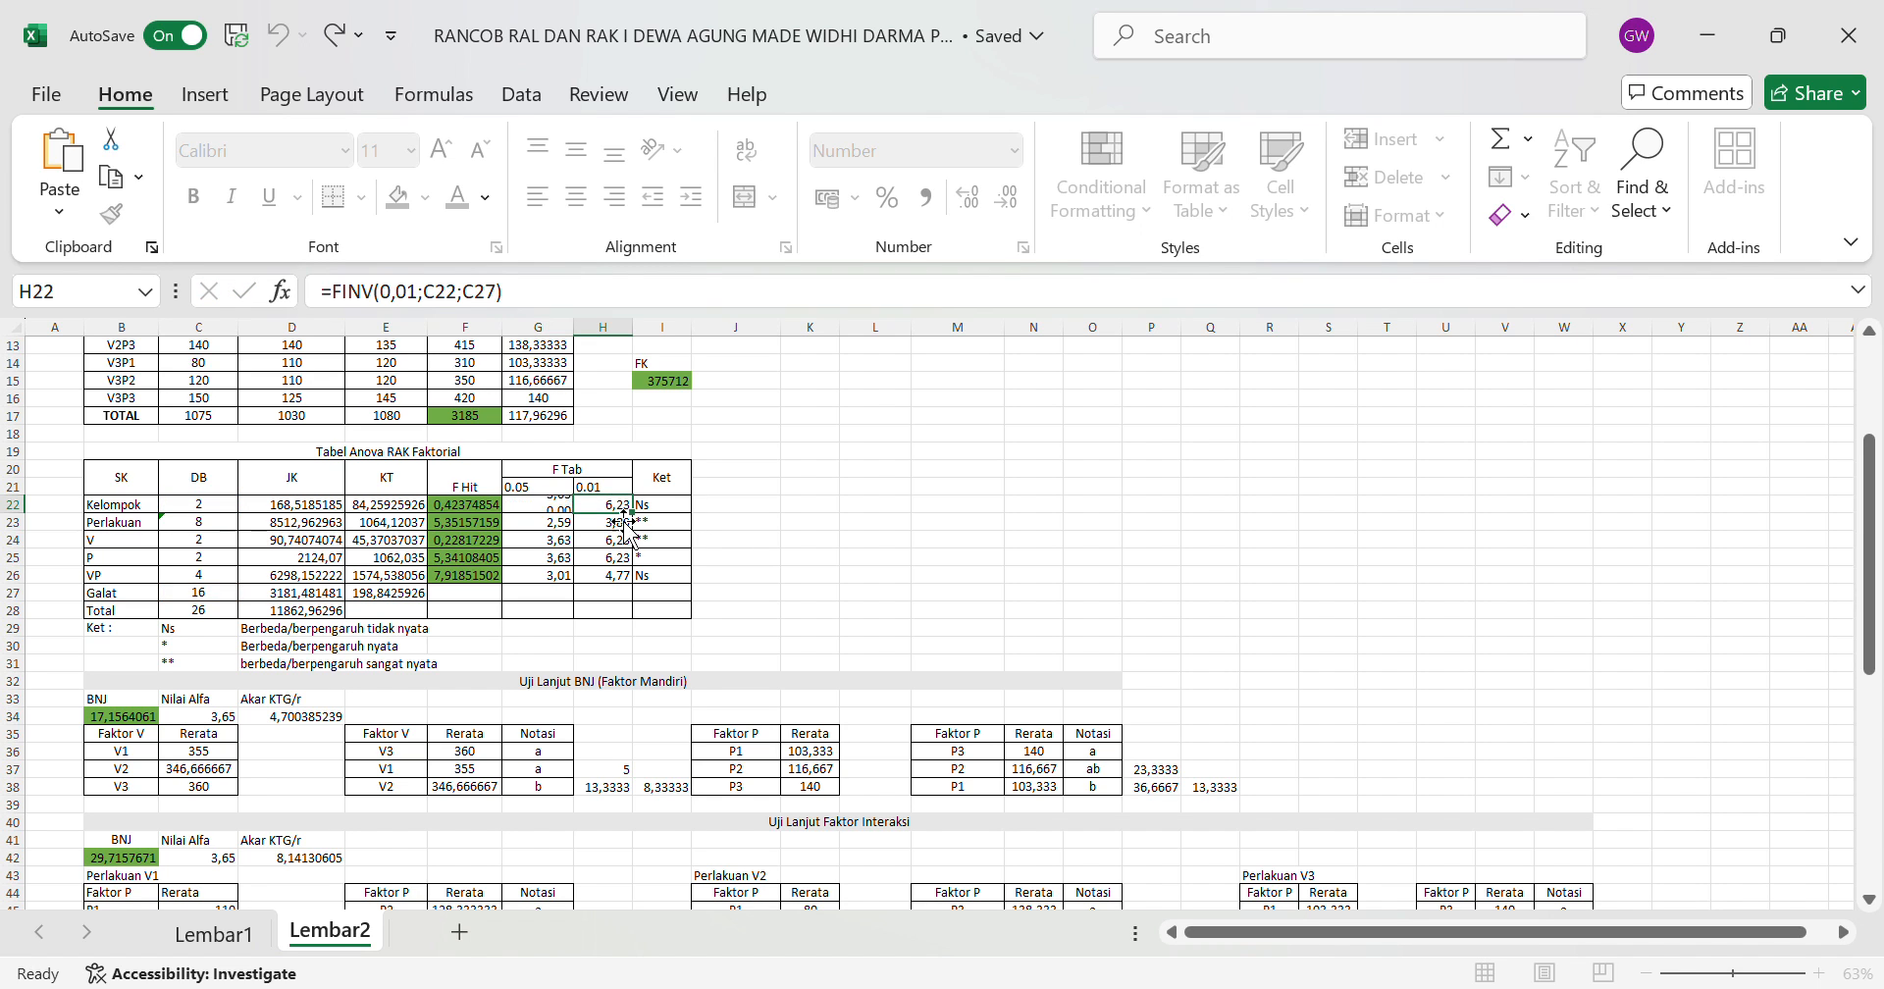
{"action": "left_click", "coordinate": [640, 311]}
{"action": "scroll", "coordinate": [812, 501], "scroll_direction": "down", "scroll_amount": 2}
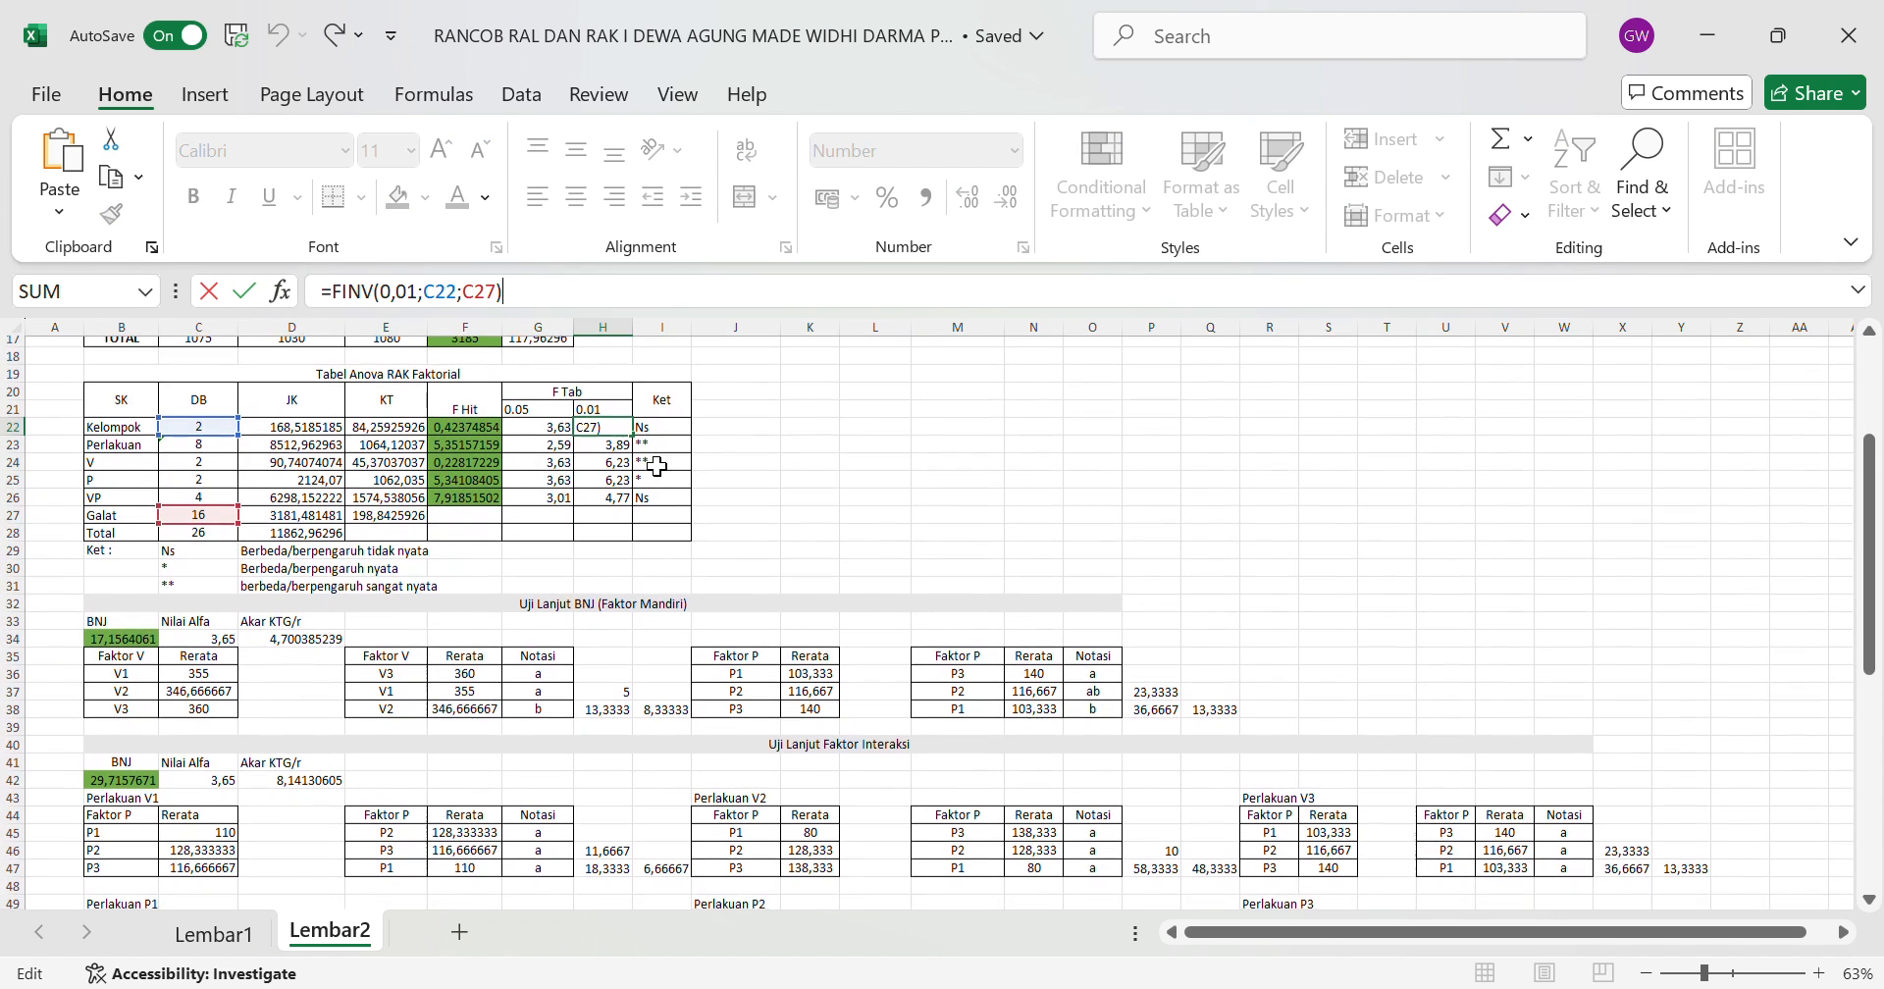
{"action": "scroll", "coordinate": [711, 579], "scroll_direction": "down", "scroll_amount": 3}
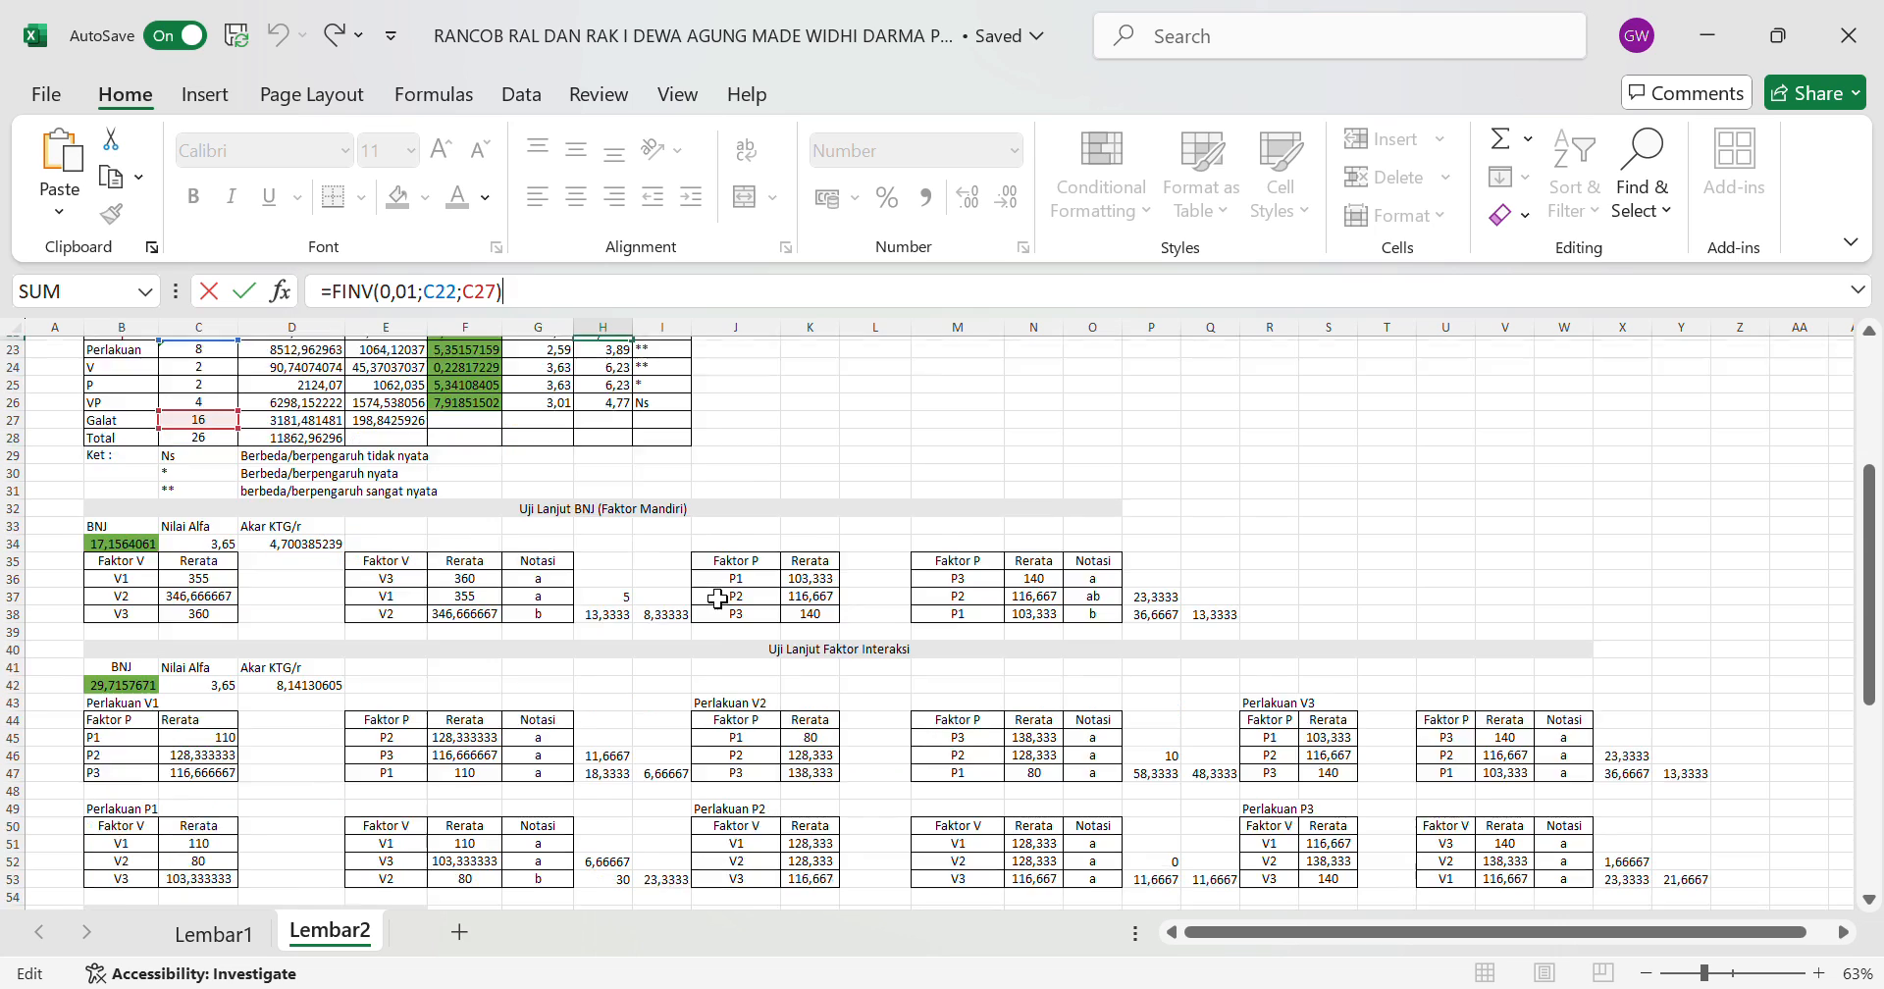
{"action": "left_click", "coordinate": [661, 504]}
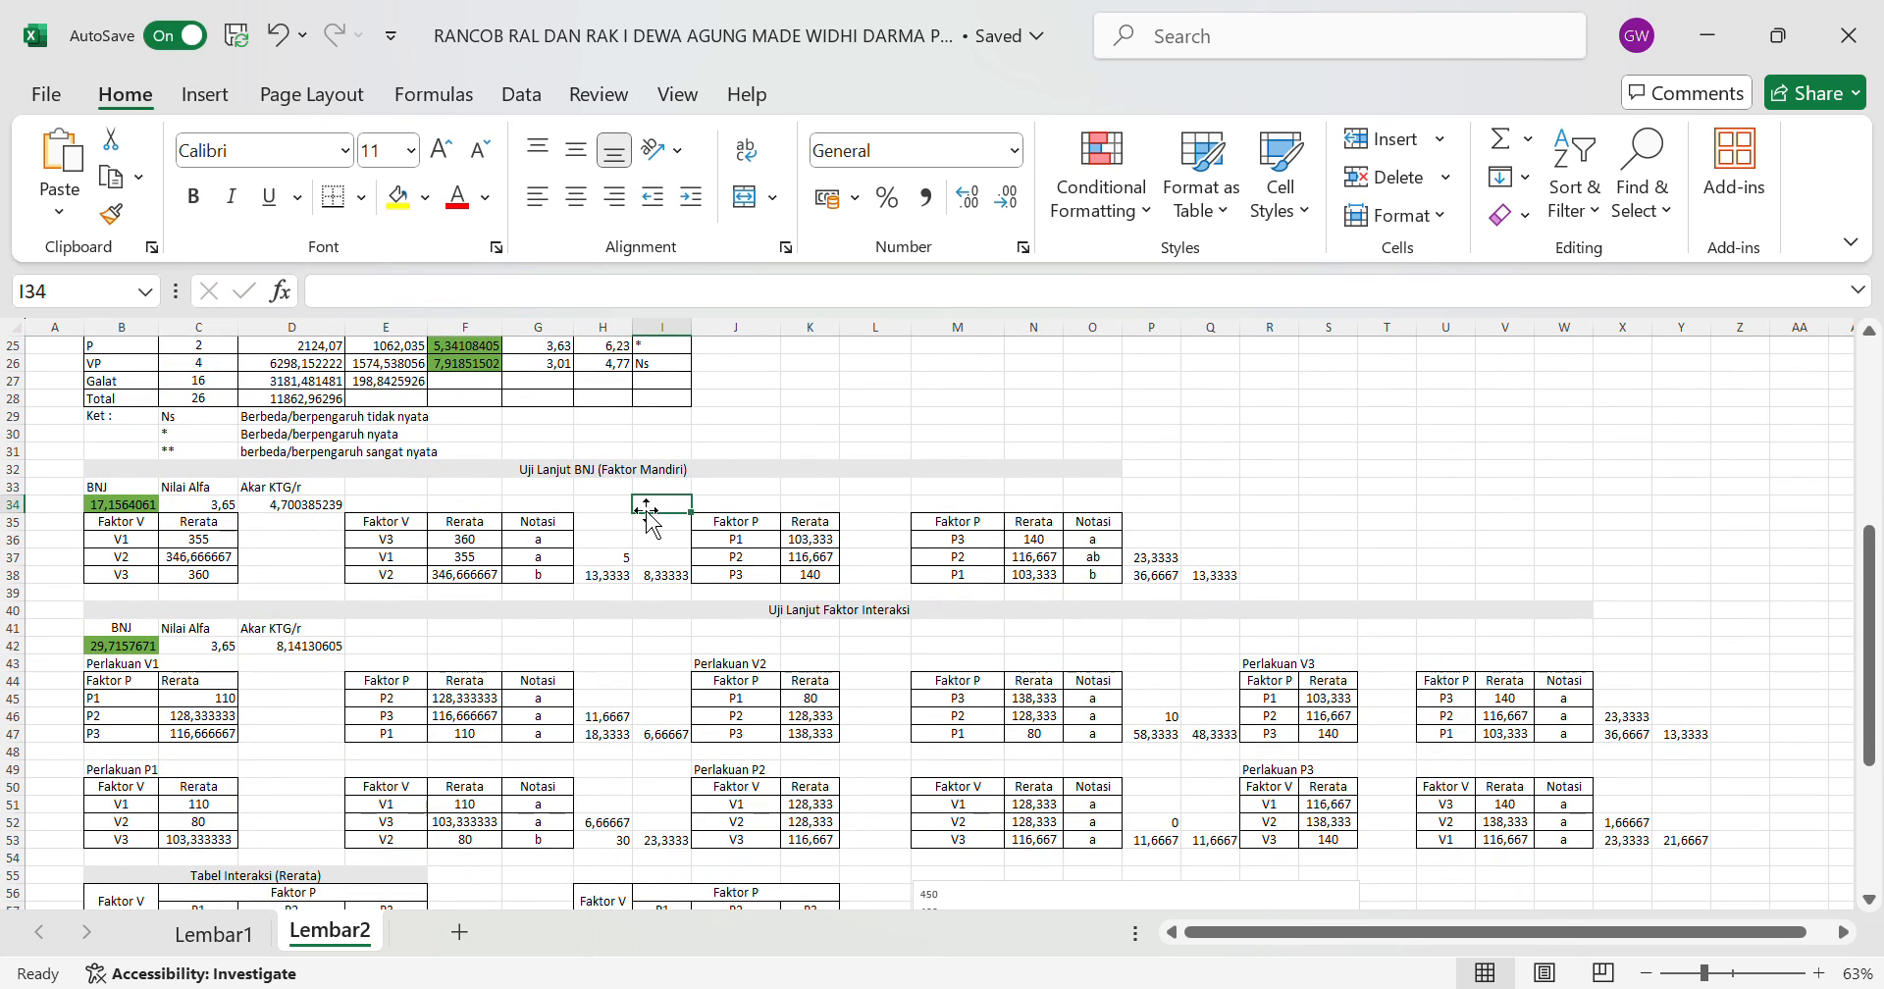
Trace the V1 mean reference in C36 of the BNJ Faktor Mandiri table back to the two-way helper table.
{"action": "left_click", "coordinate": [211, 540]}
{"action": "key", "text": "F2"}
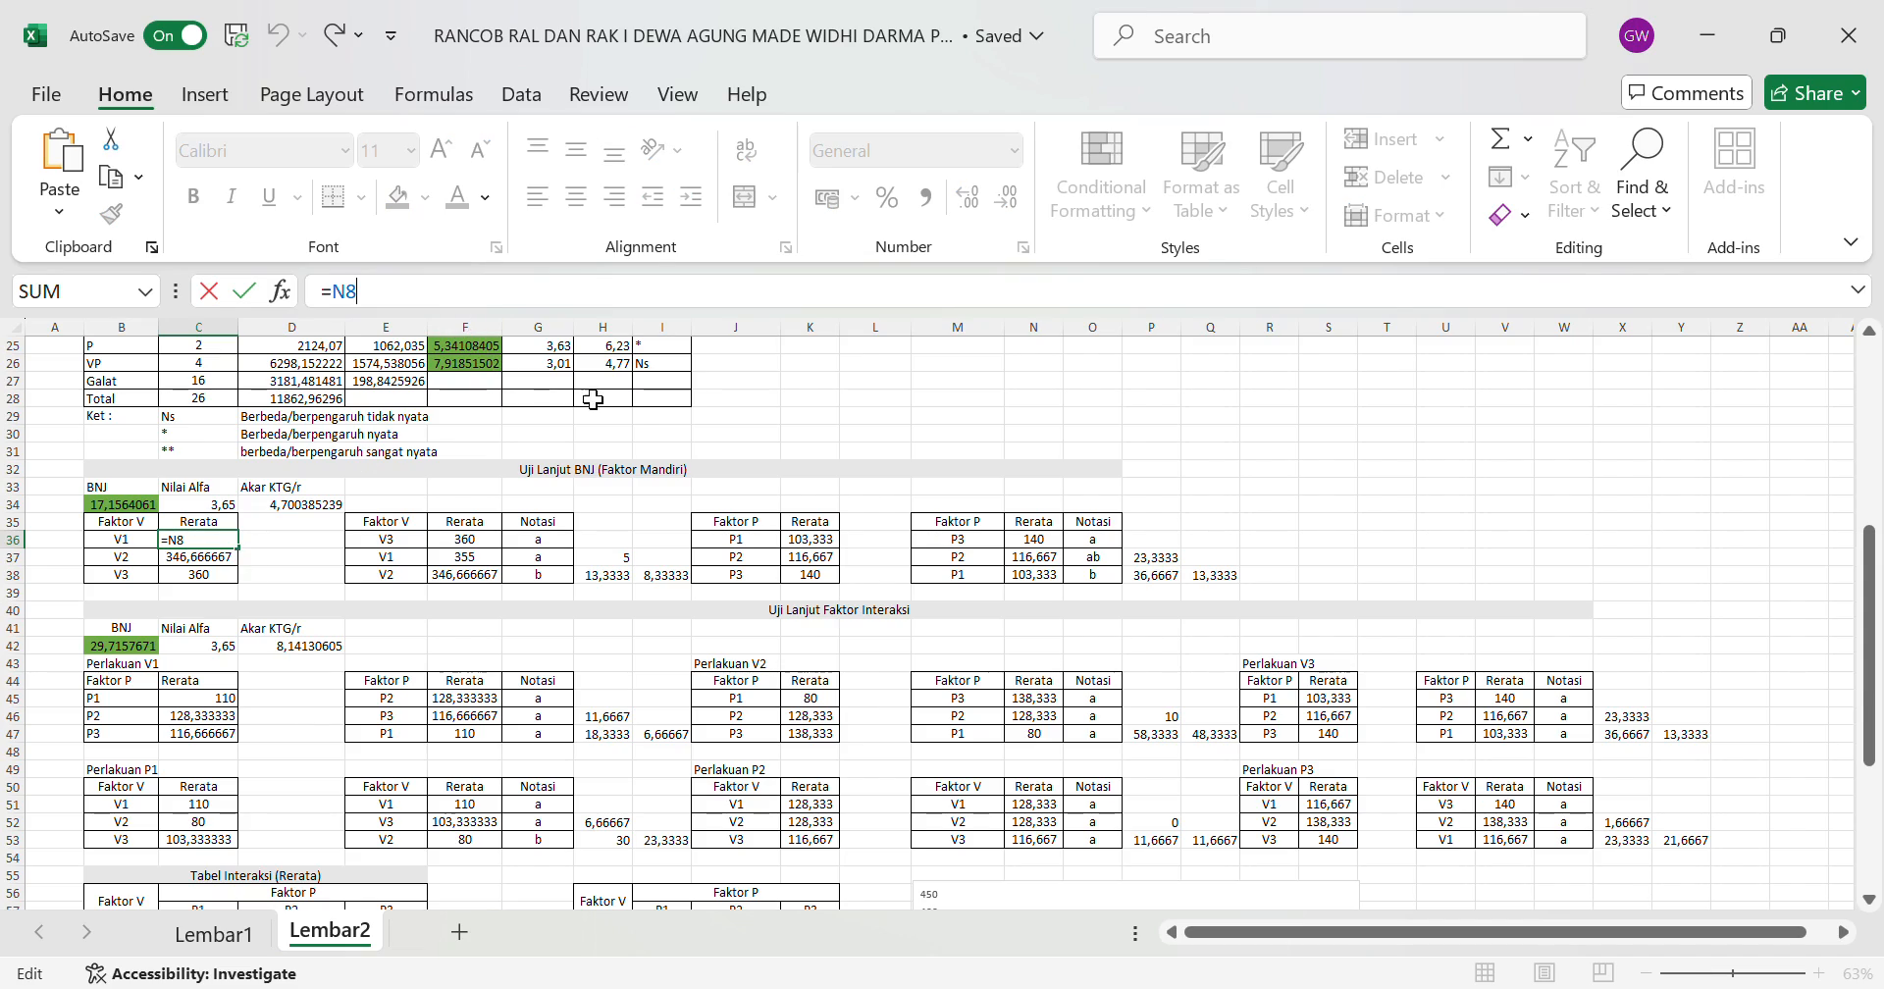
{"action": "scroll", "coordinate": [546, 366], "scroll_direction": "up", "scroll_amount": 8}
{"action": "scroll", "coordinate": [770, 736], "scroll_direction": "down", "scroll_amount": 6}
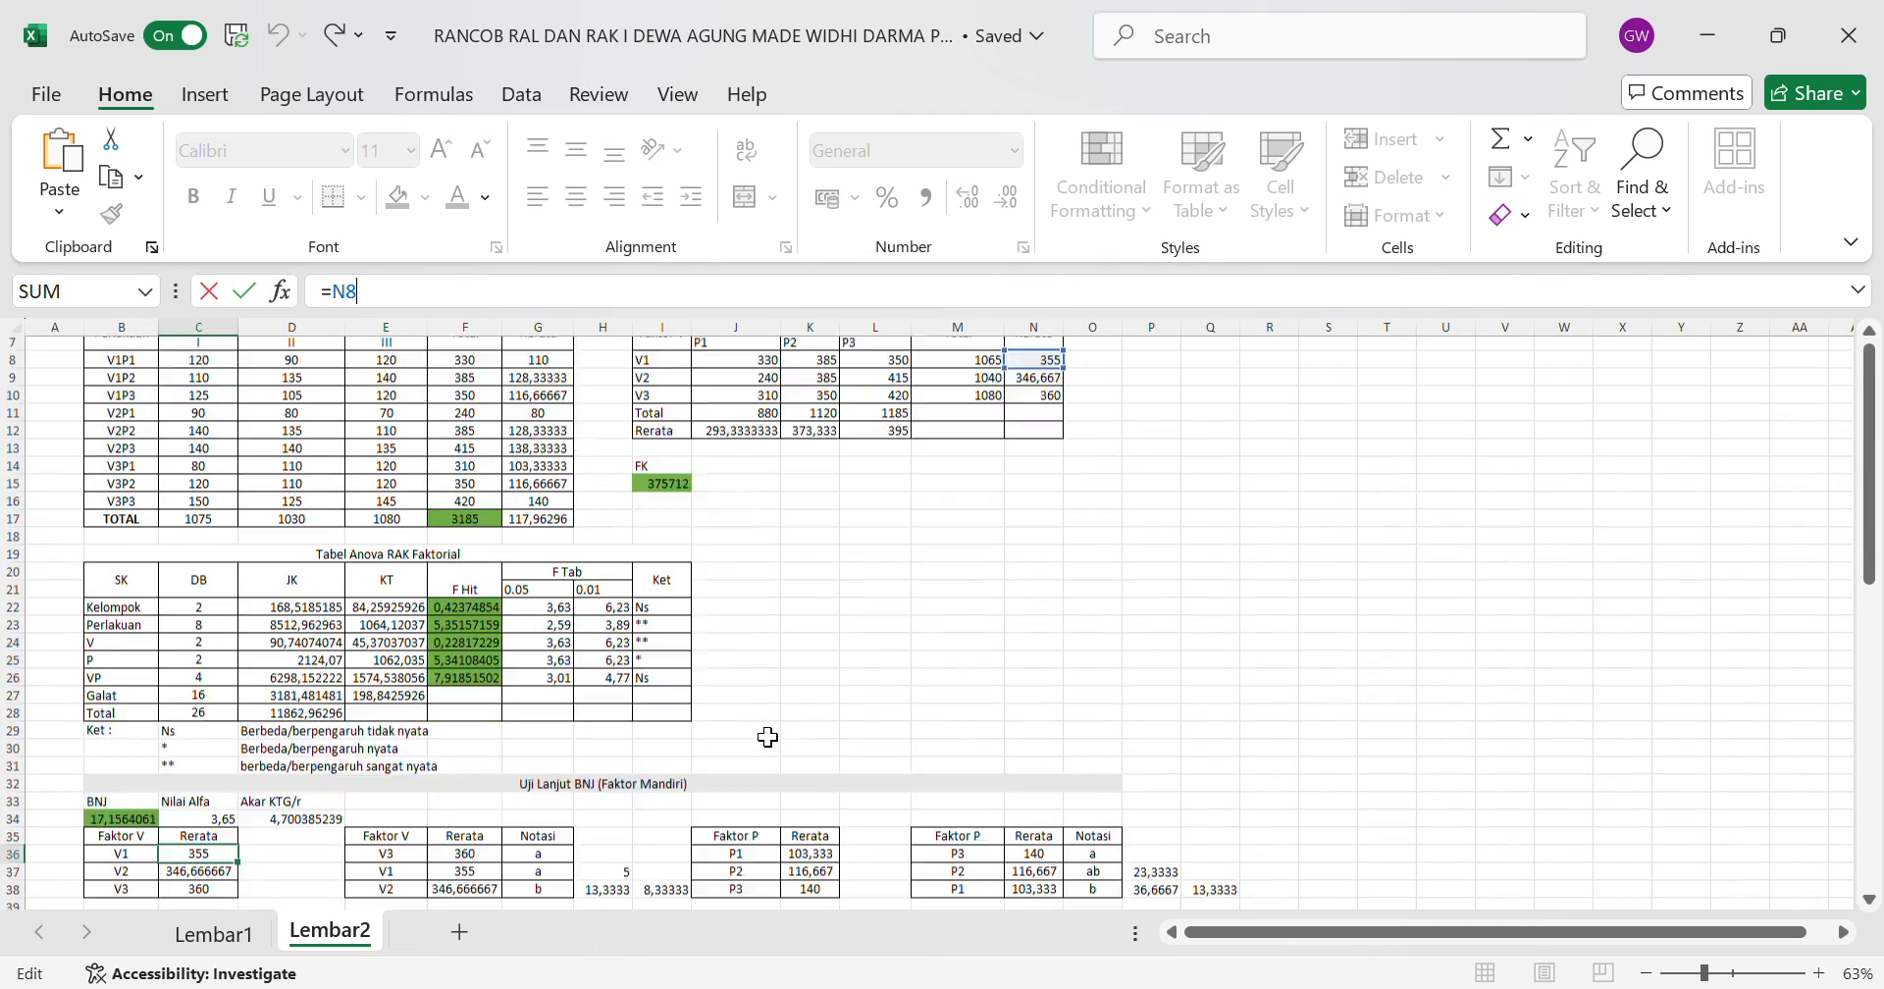
{"action": "left_click", "coordinate": [690, 648]}
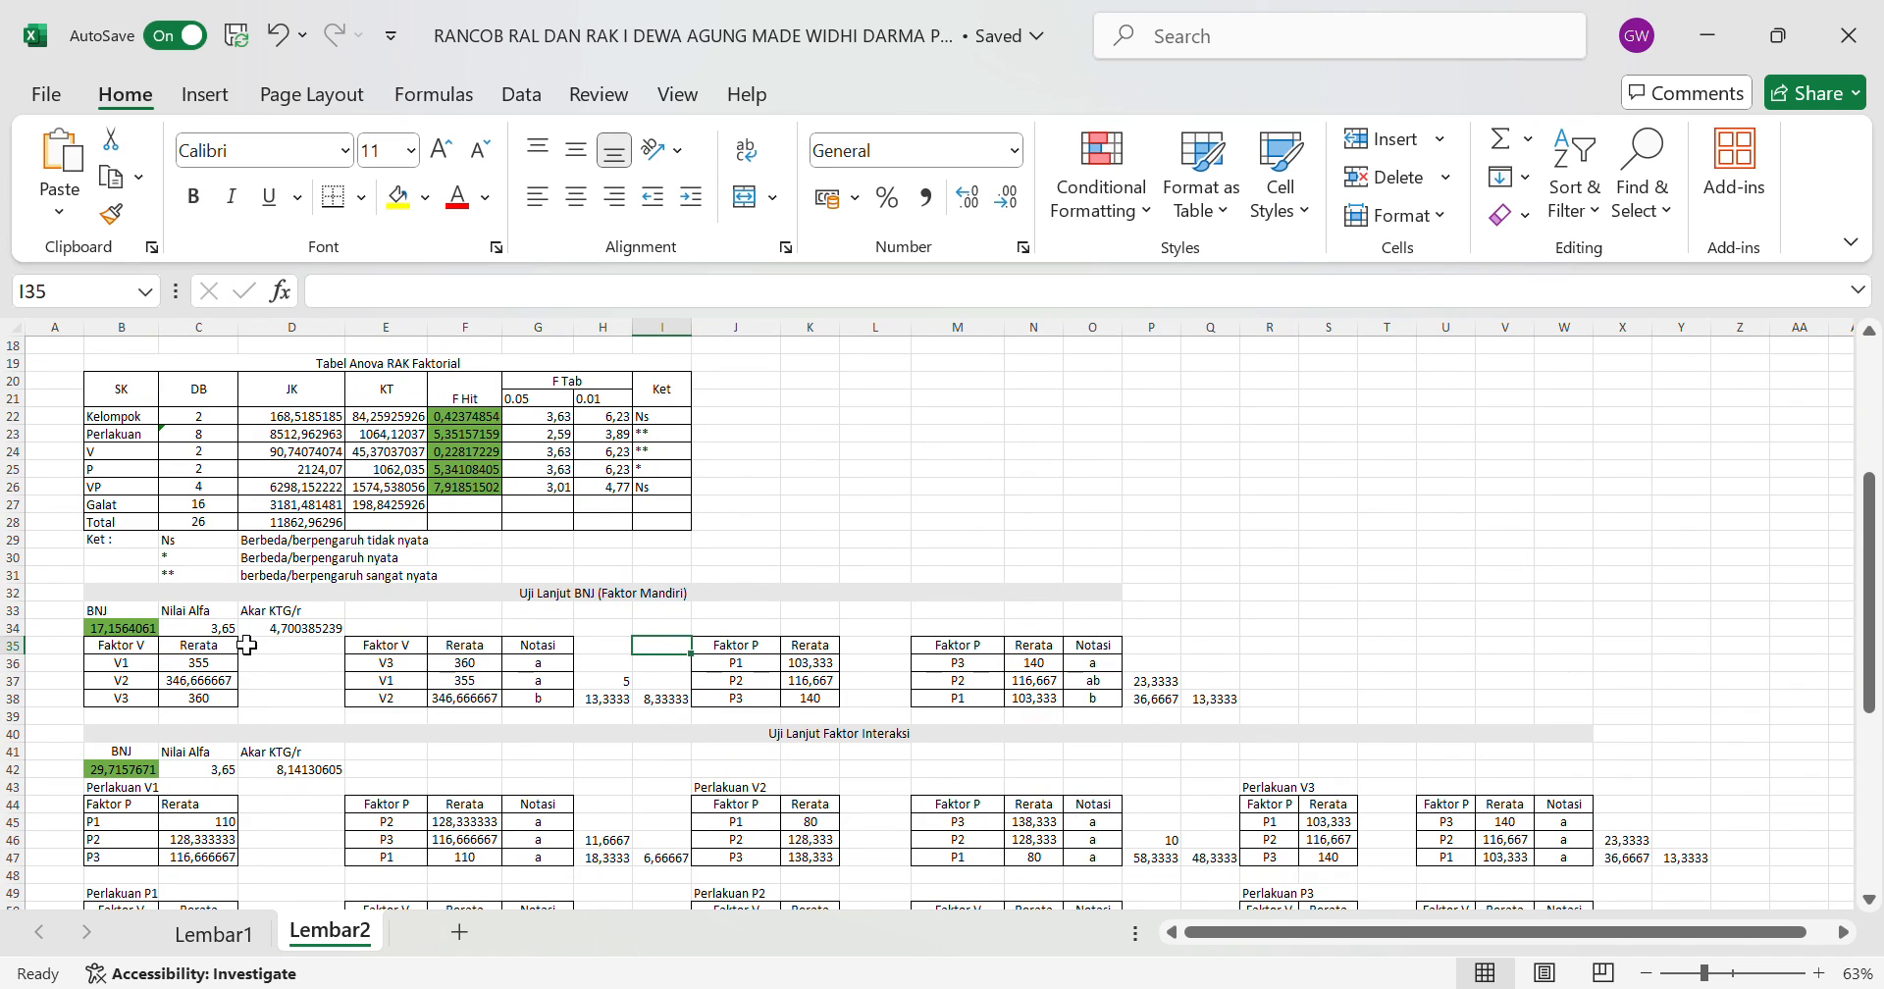
Examine the BNJ formula in B34 and the Akar KTG/r formula in D34 of the Faktor Mandiri test.
{"action": "left_click", "coordinate": [143, 628]}
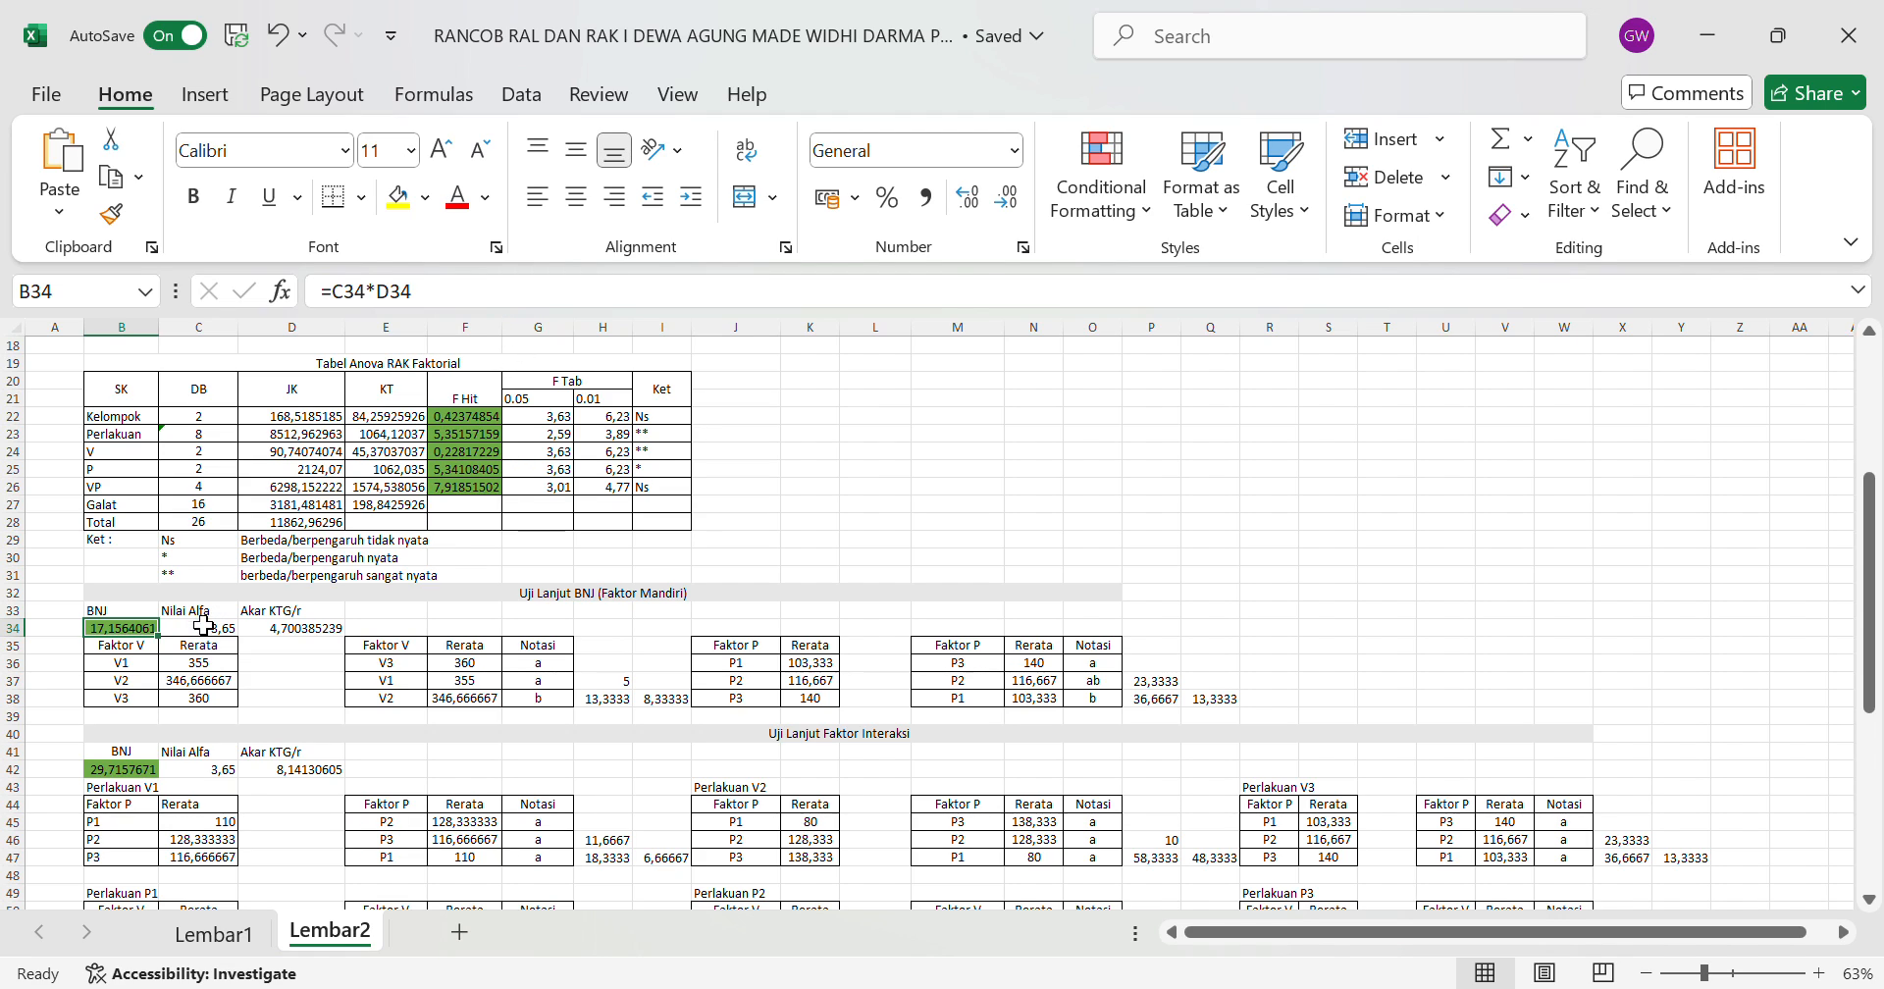
{"action": "left_click_drag", "start_coordinate": [540, 305], "coordinate": [278, 684]}
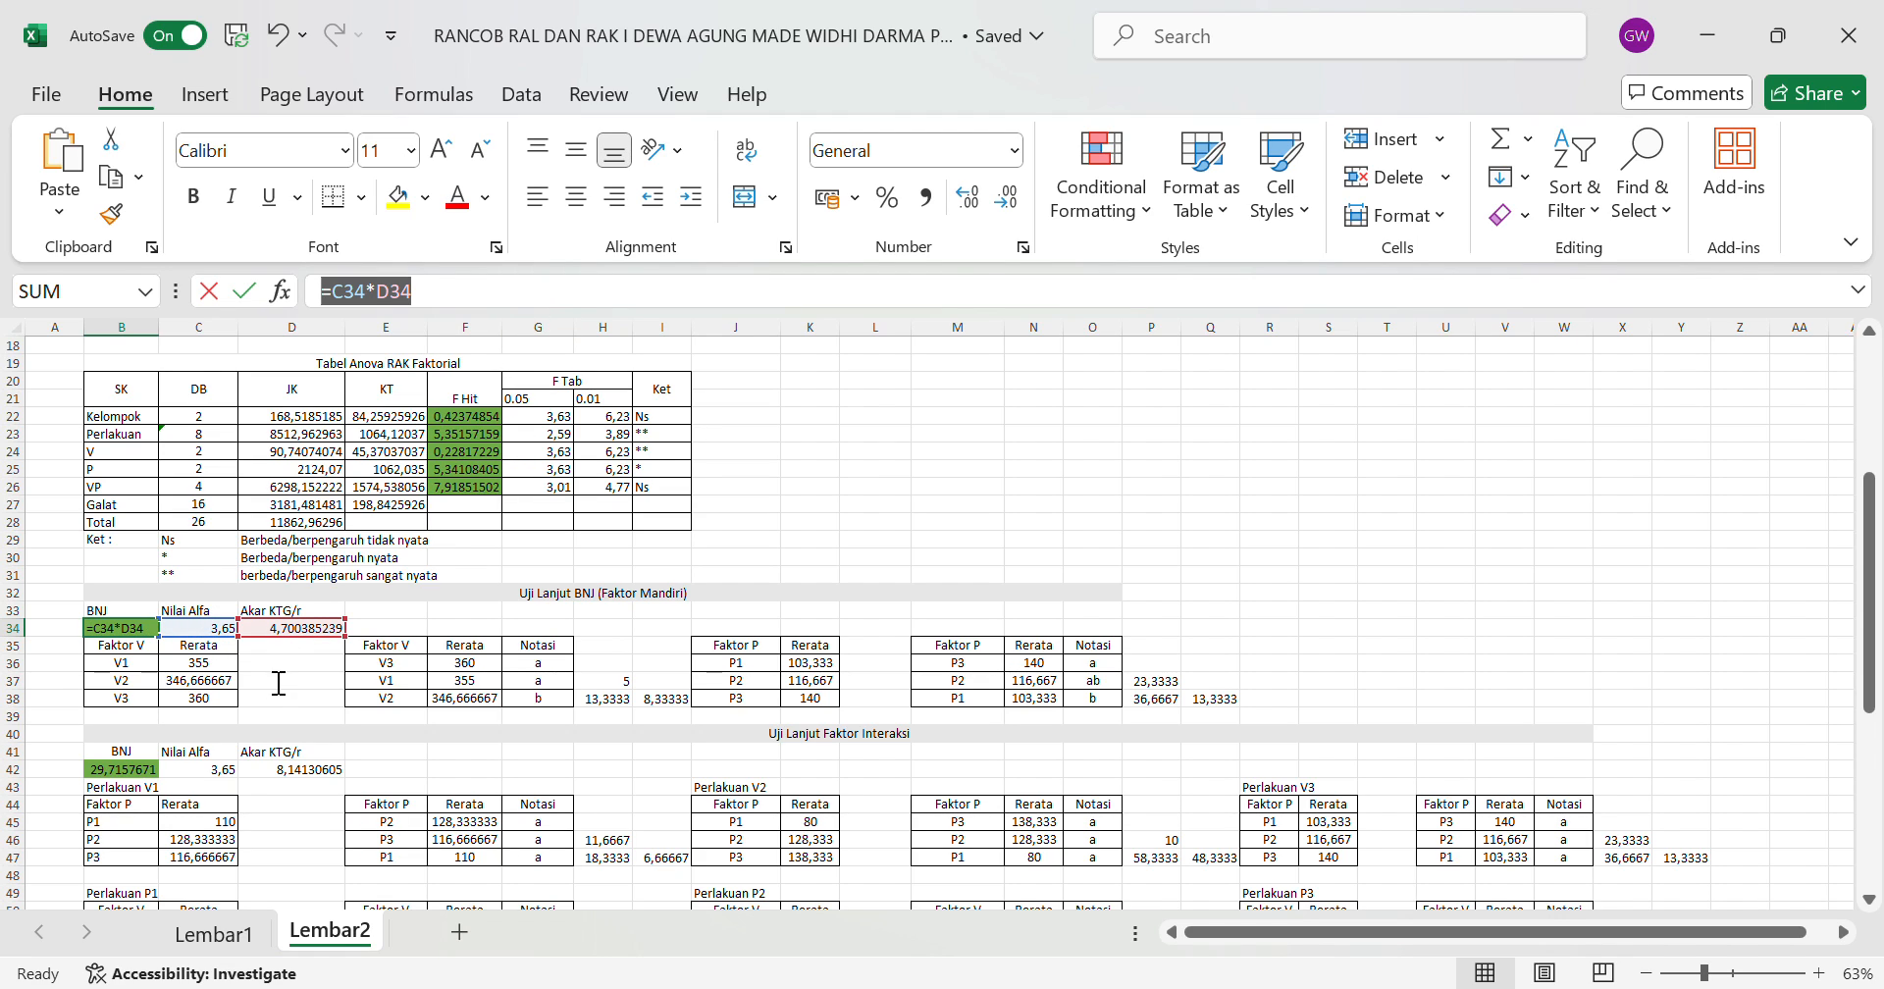
{"action": "left_click", "coordinate": [432, 610]}
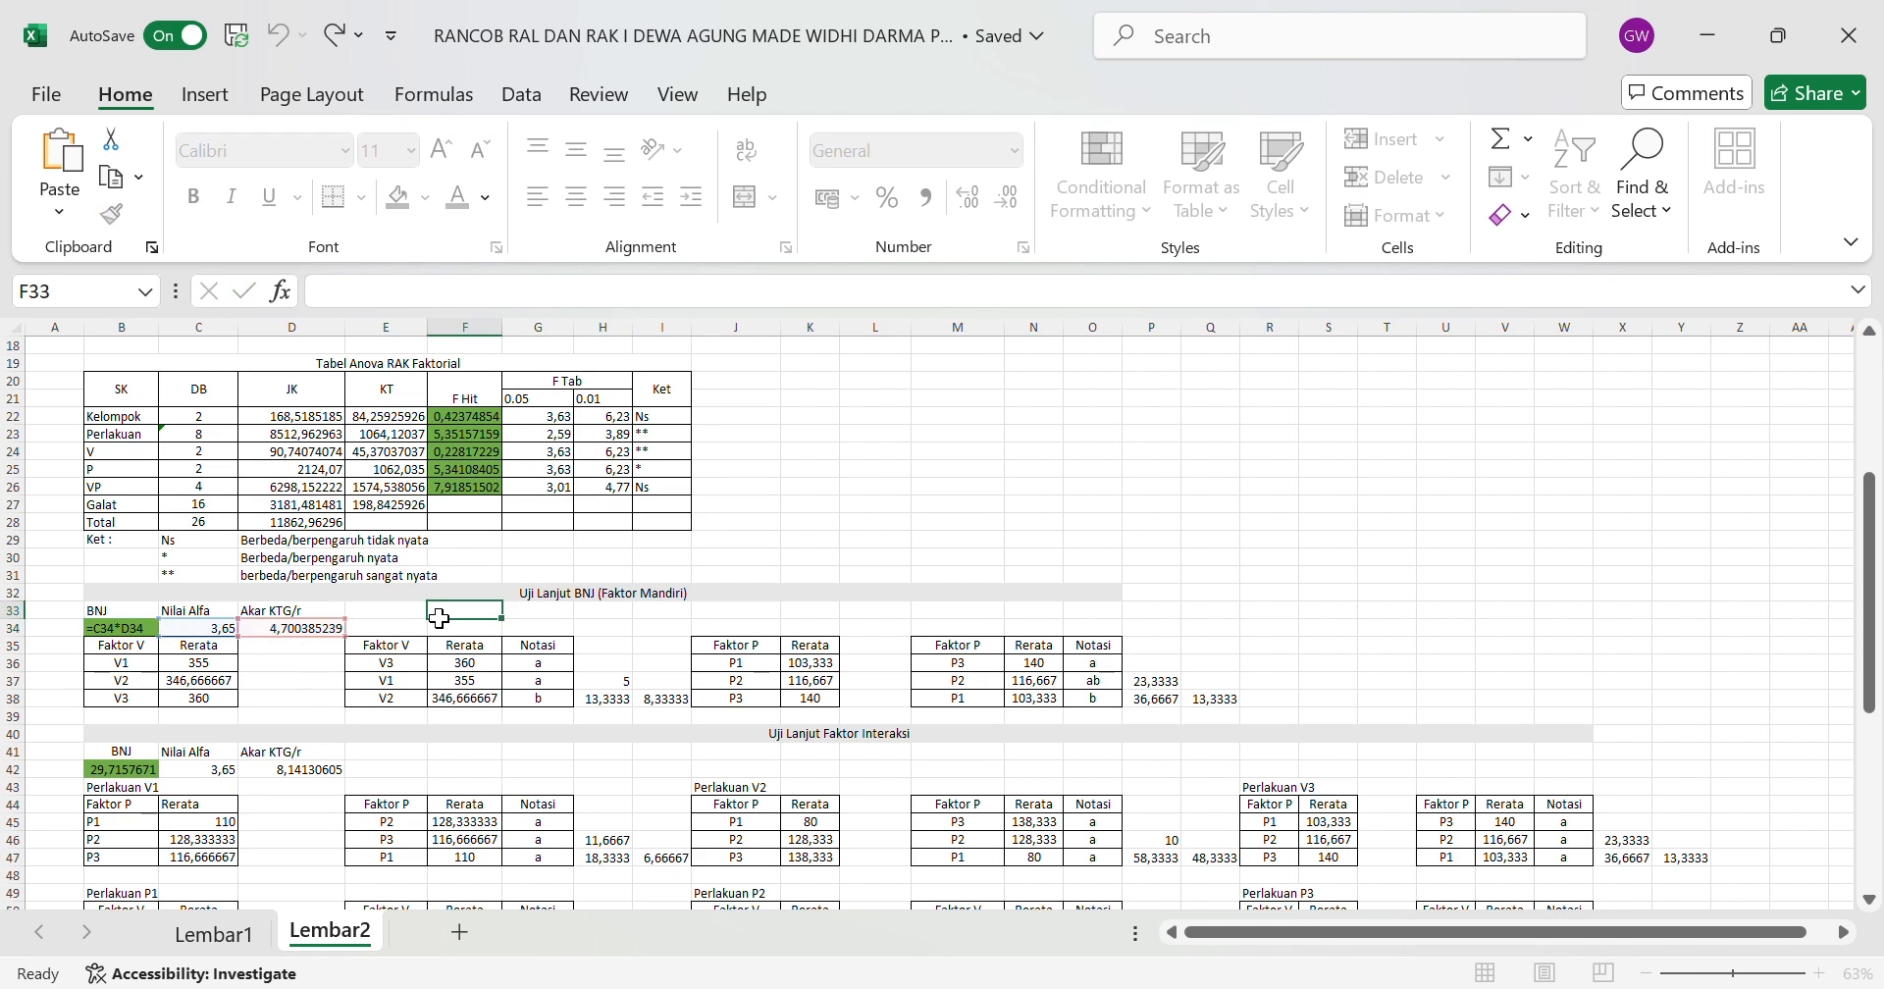
{"action": "left_click", "coordinate": [329, 632]}
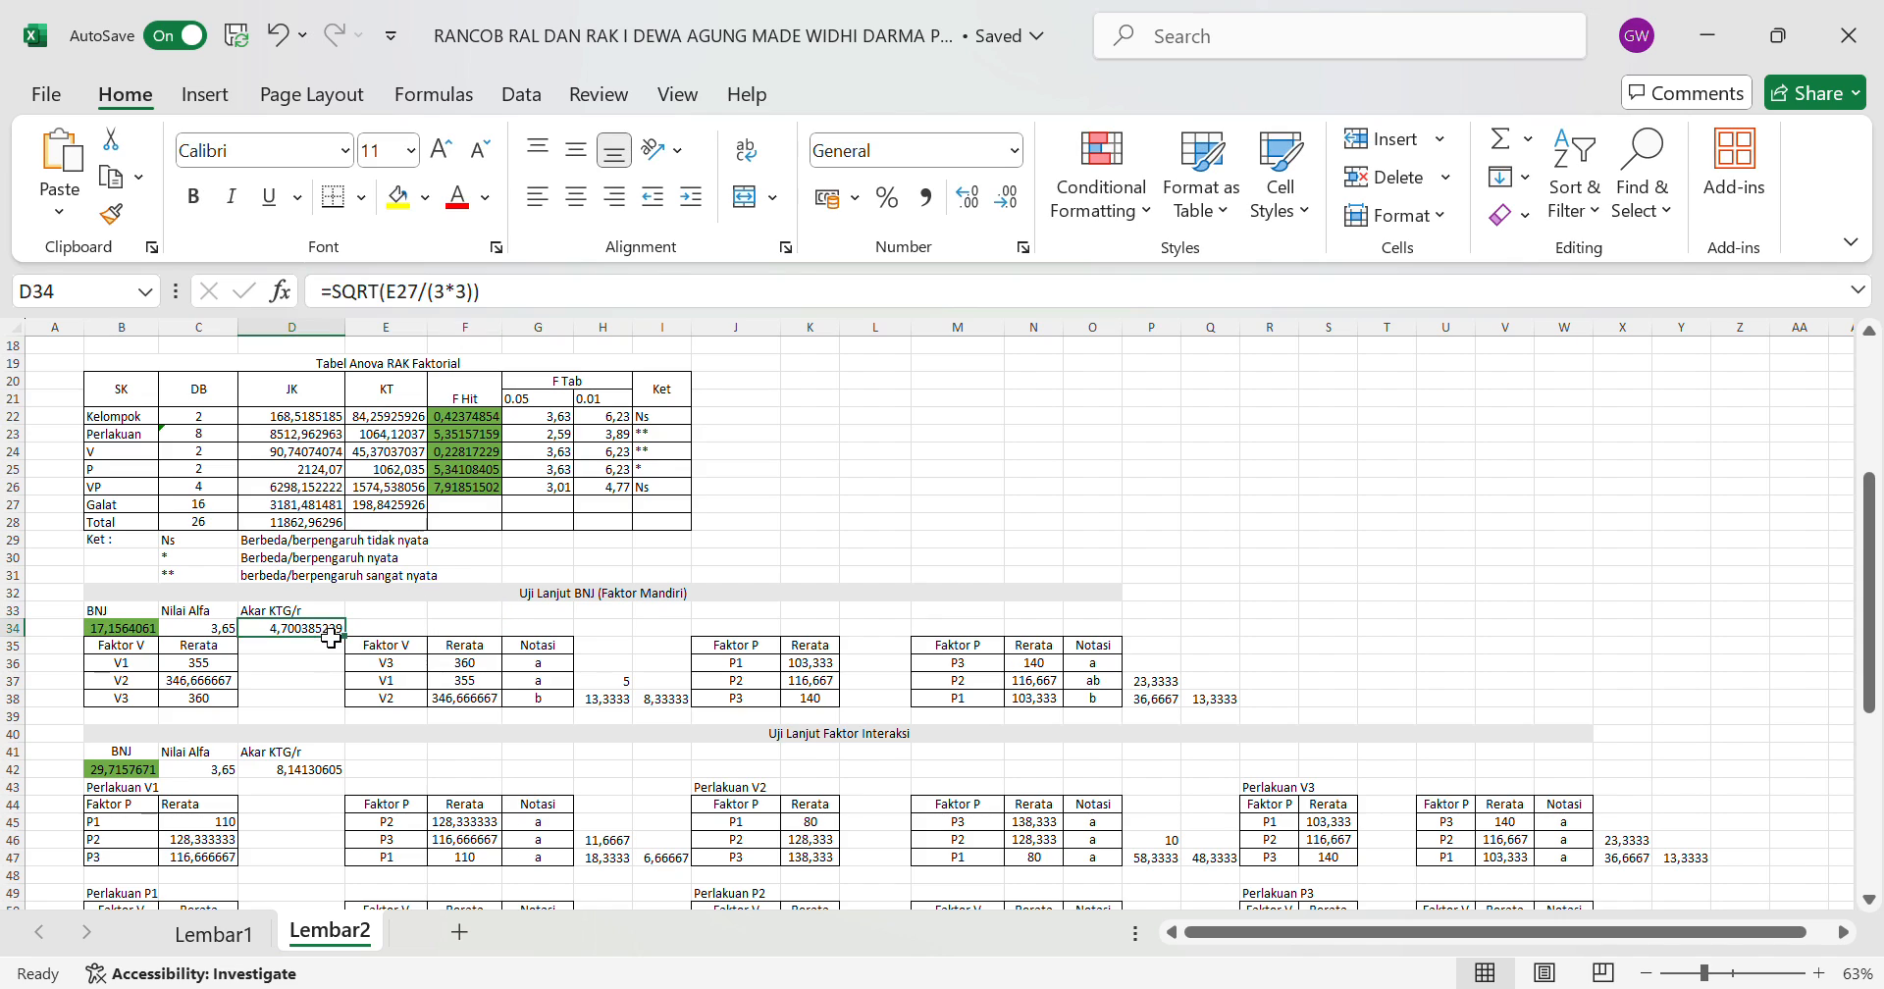
{"action": "left_click", "coordinate": [516, 304]}
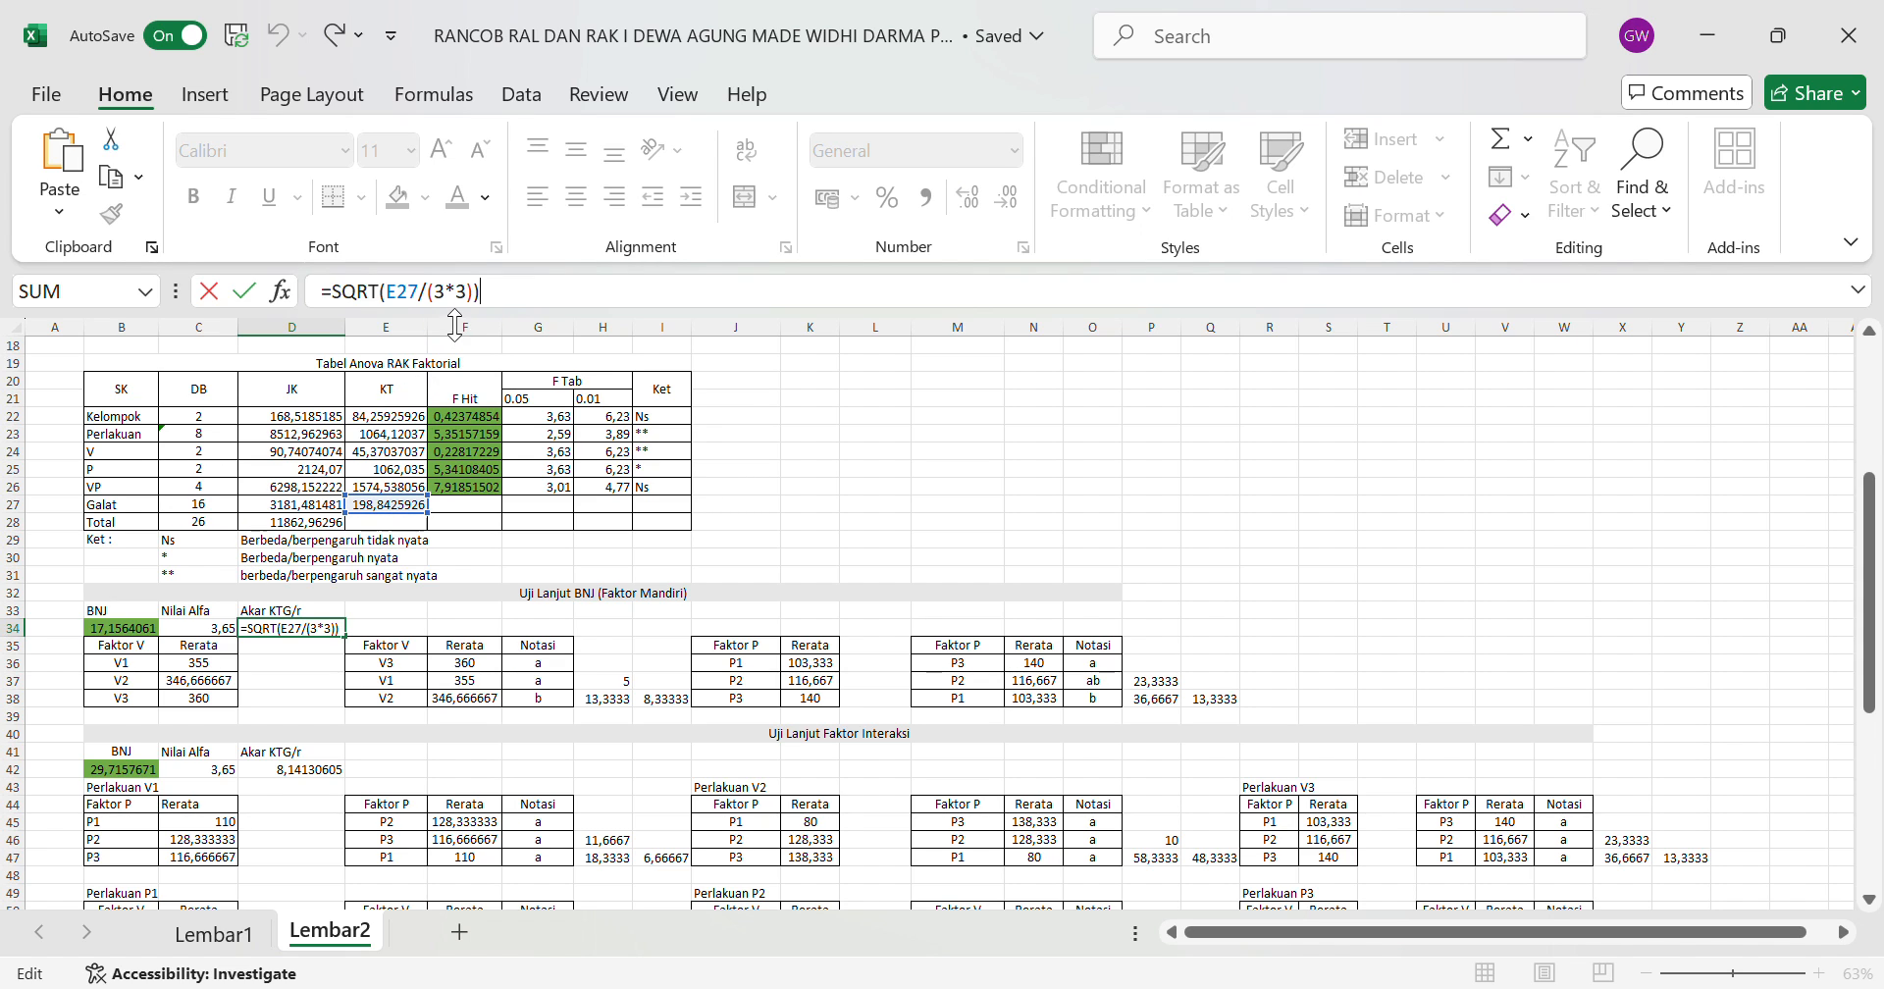
{"action": "left_click", "coordinate": [589, 629]}
Examine the BNJ formula in B42 of the Faktor Interaksi test and the Nilai Alfa and Akar KTG/r cells it references.
{"action": "scroll", "coordinate": [594, 635], "scroll_direction": "down", "scroll_amount": 2}
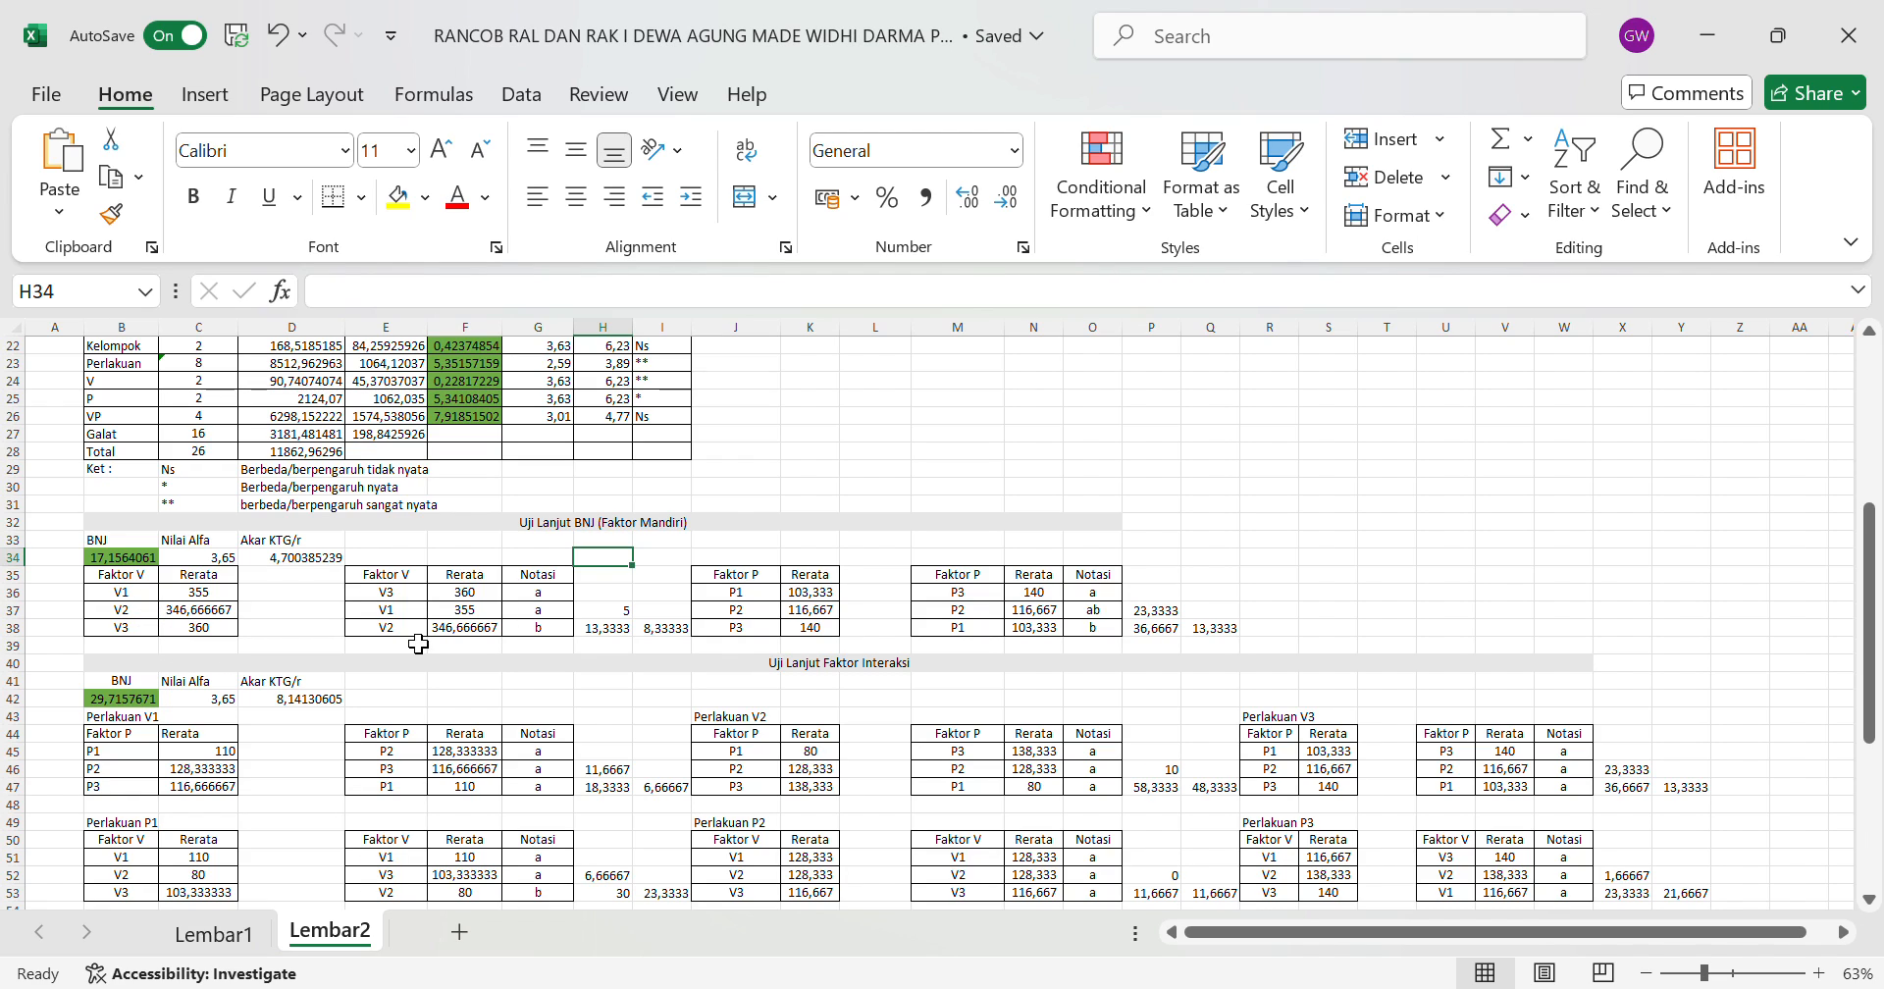
{"action": "scroll", "coordinate": [527, 609], "scroll_direction": "down", "scroll_amount": 2}
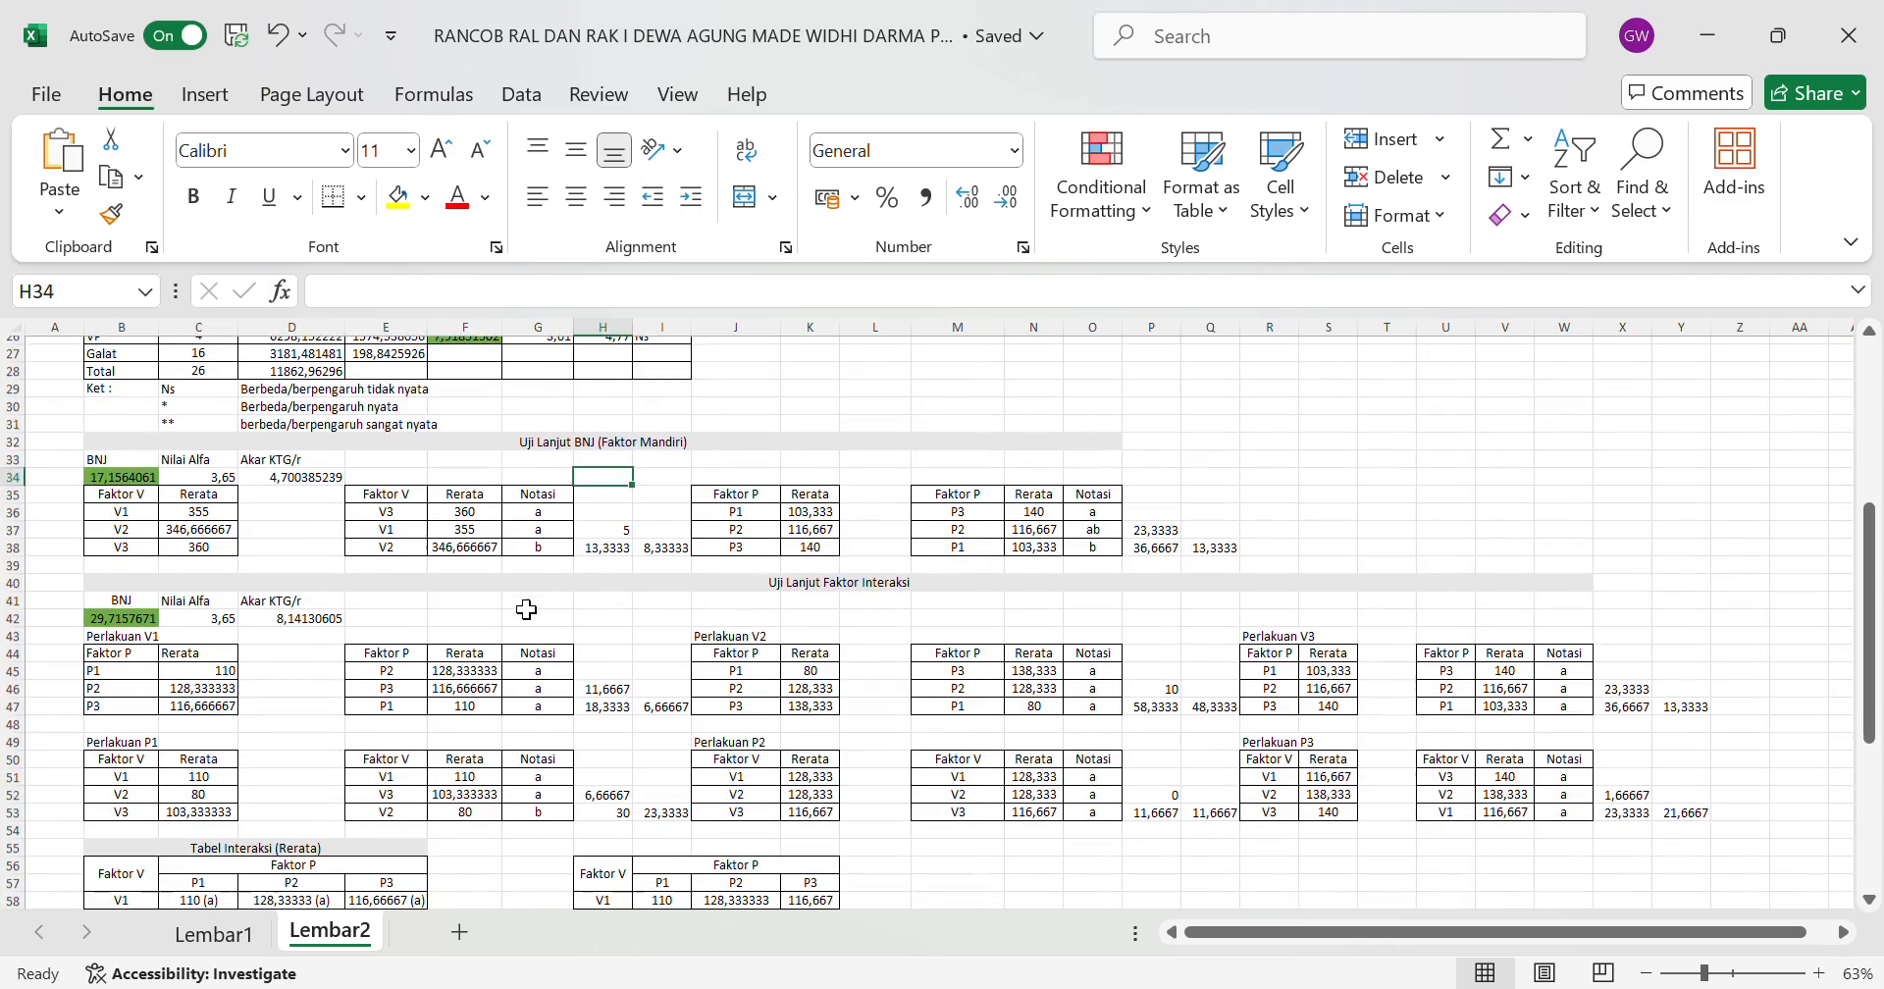
{"action": "scroll", "coordinate": [236, 668], "scroll_direction": "down", "scroll_amount": 2}
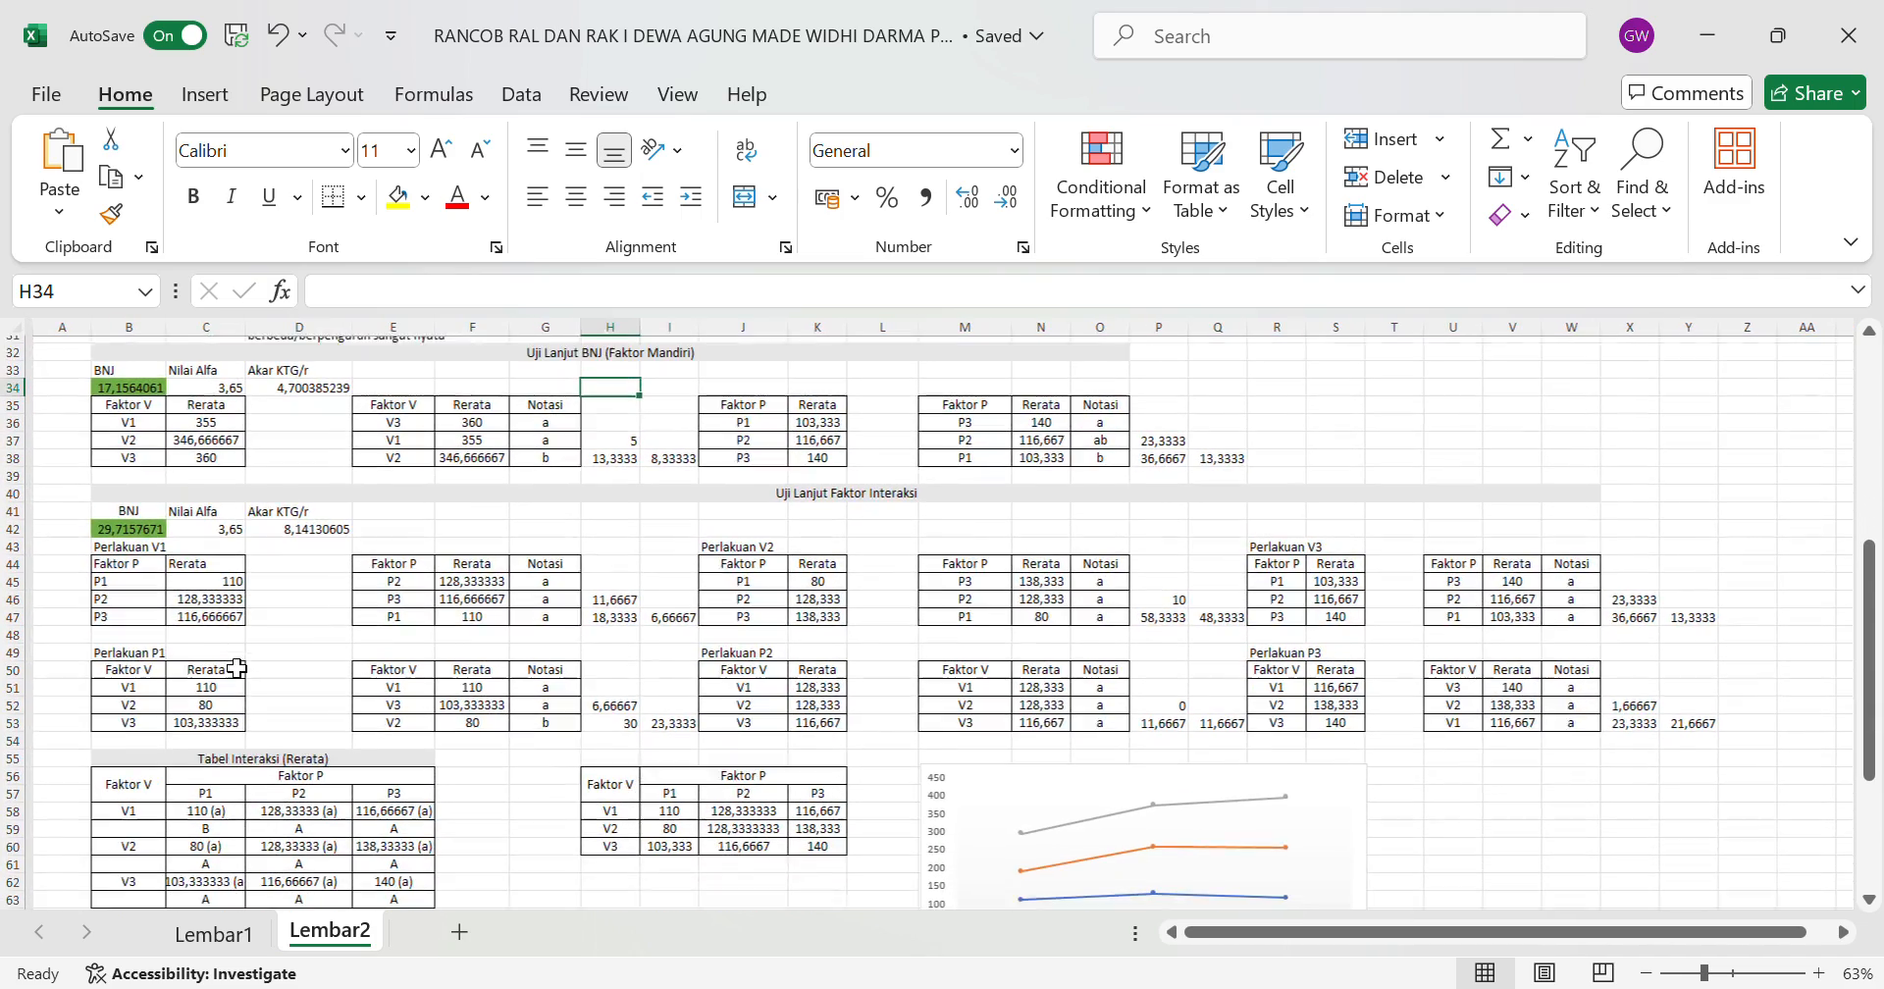
{"action": "left_click", "coordinate": [154, 525]}
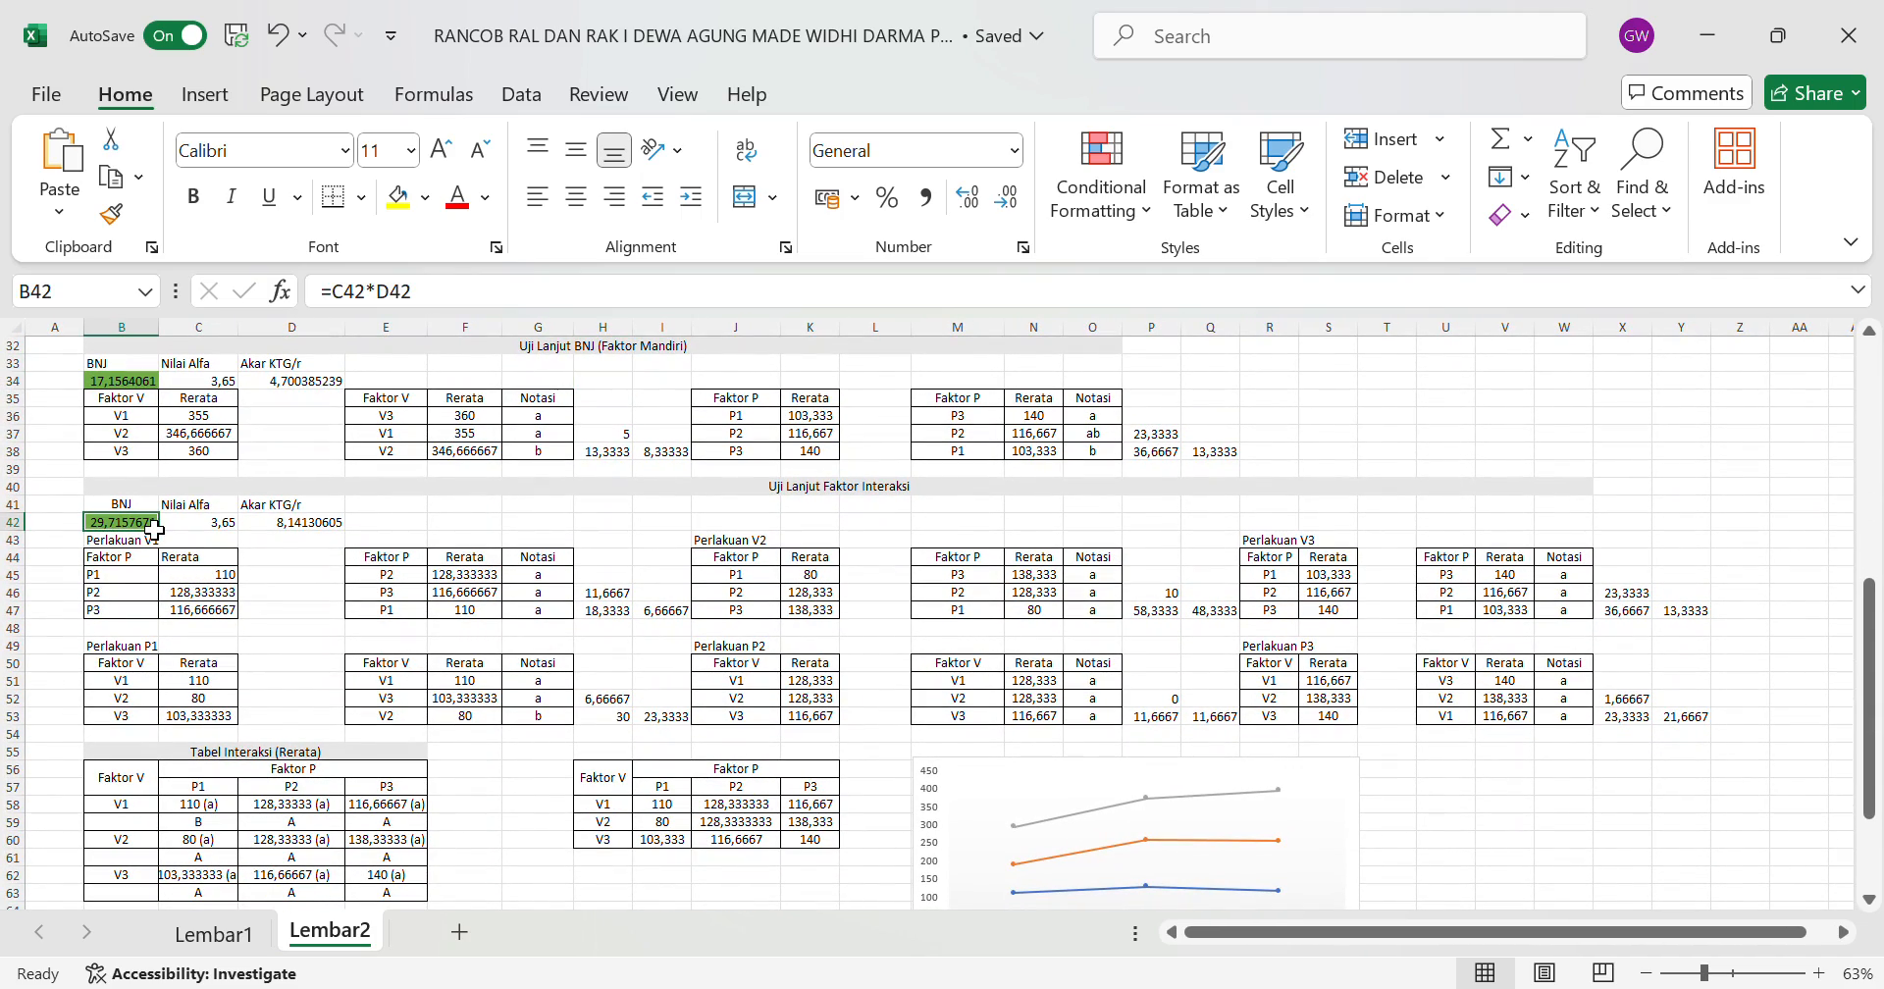
{"action": "left_click", "coordinate": [484, 299]}
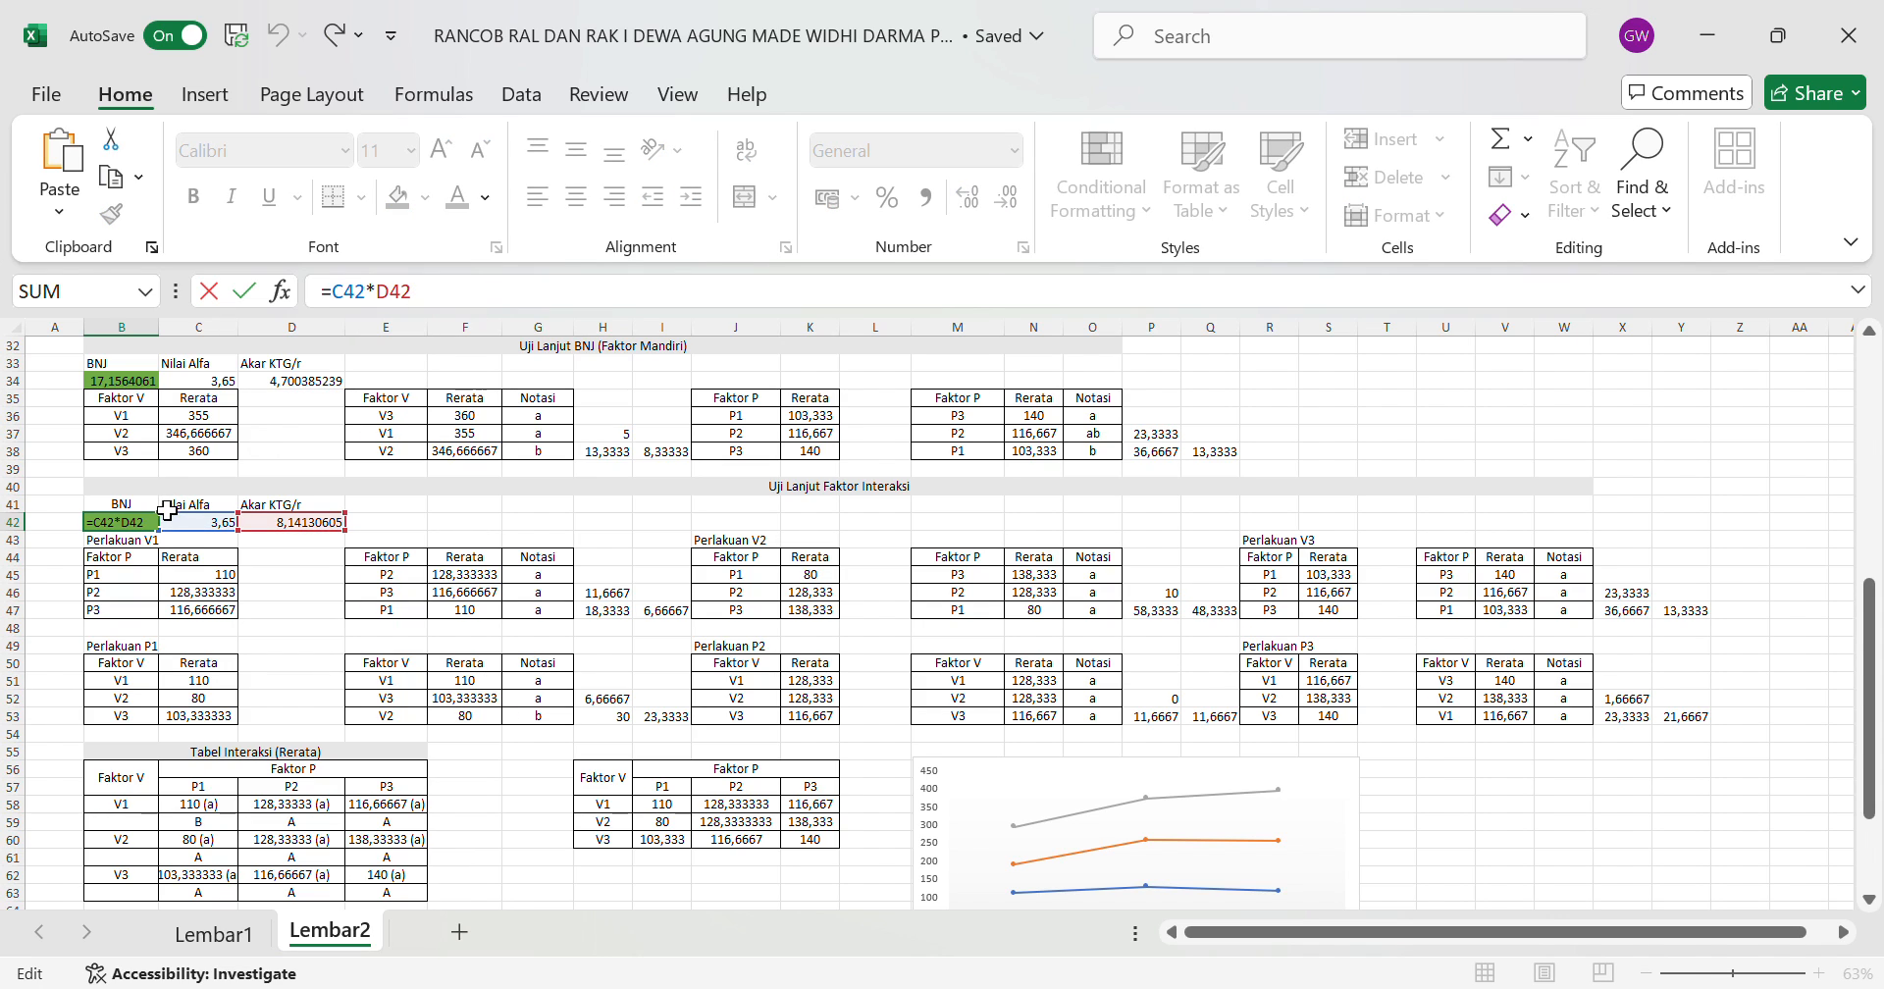
{"action": "left_click_drag", "start_coordinate": [274, 577], "coordinate": [330, 526]}
{"action": "left_click", "coordinate": [377, 530]}
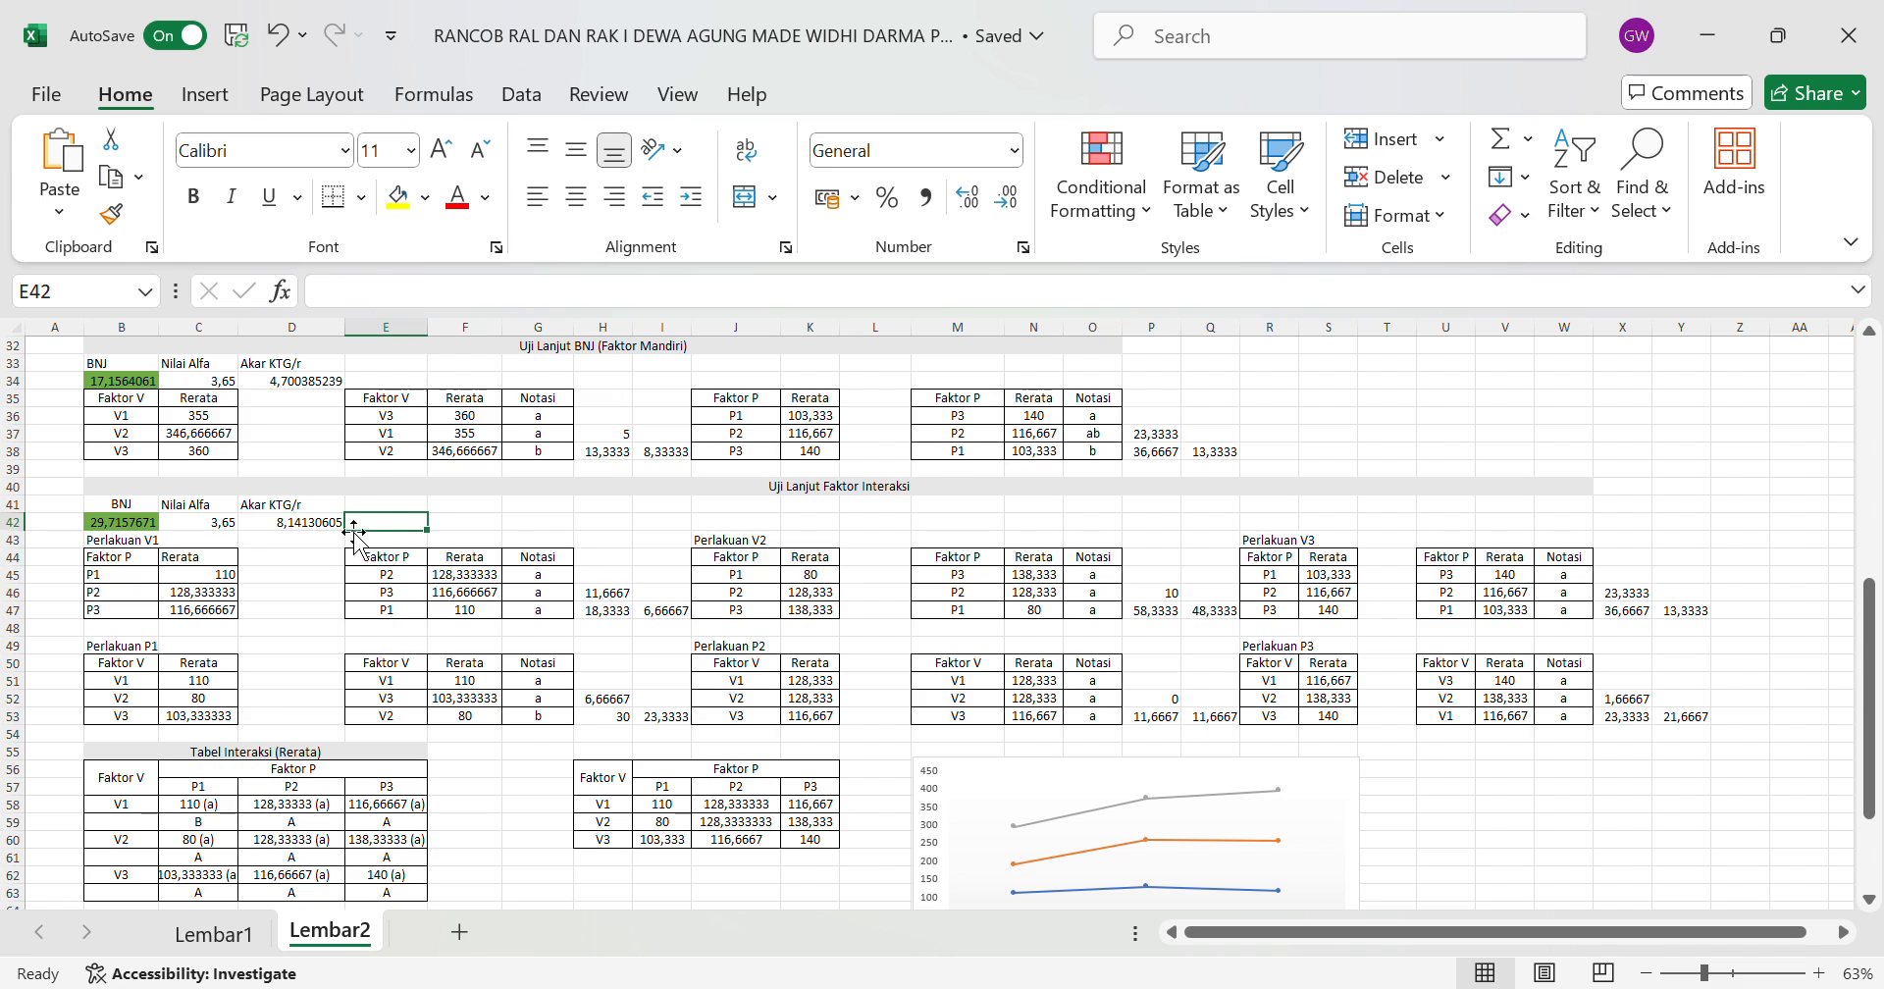
Examine the Akar KTG/r formula in D42 and trace its reference to the Galat KT cell in the ANOVA table.
{"action": "left_click", "coordinate": [342, 528]}
{"action": "left_click", "coordinate": [574, 292]}
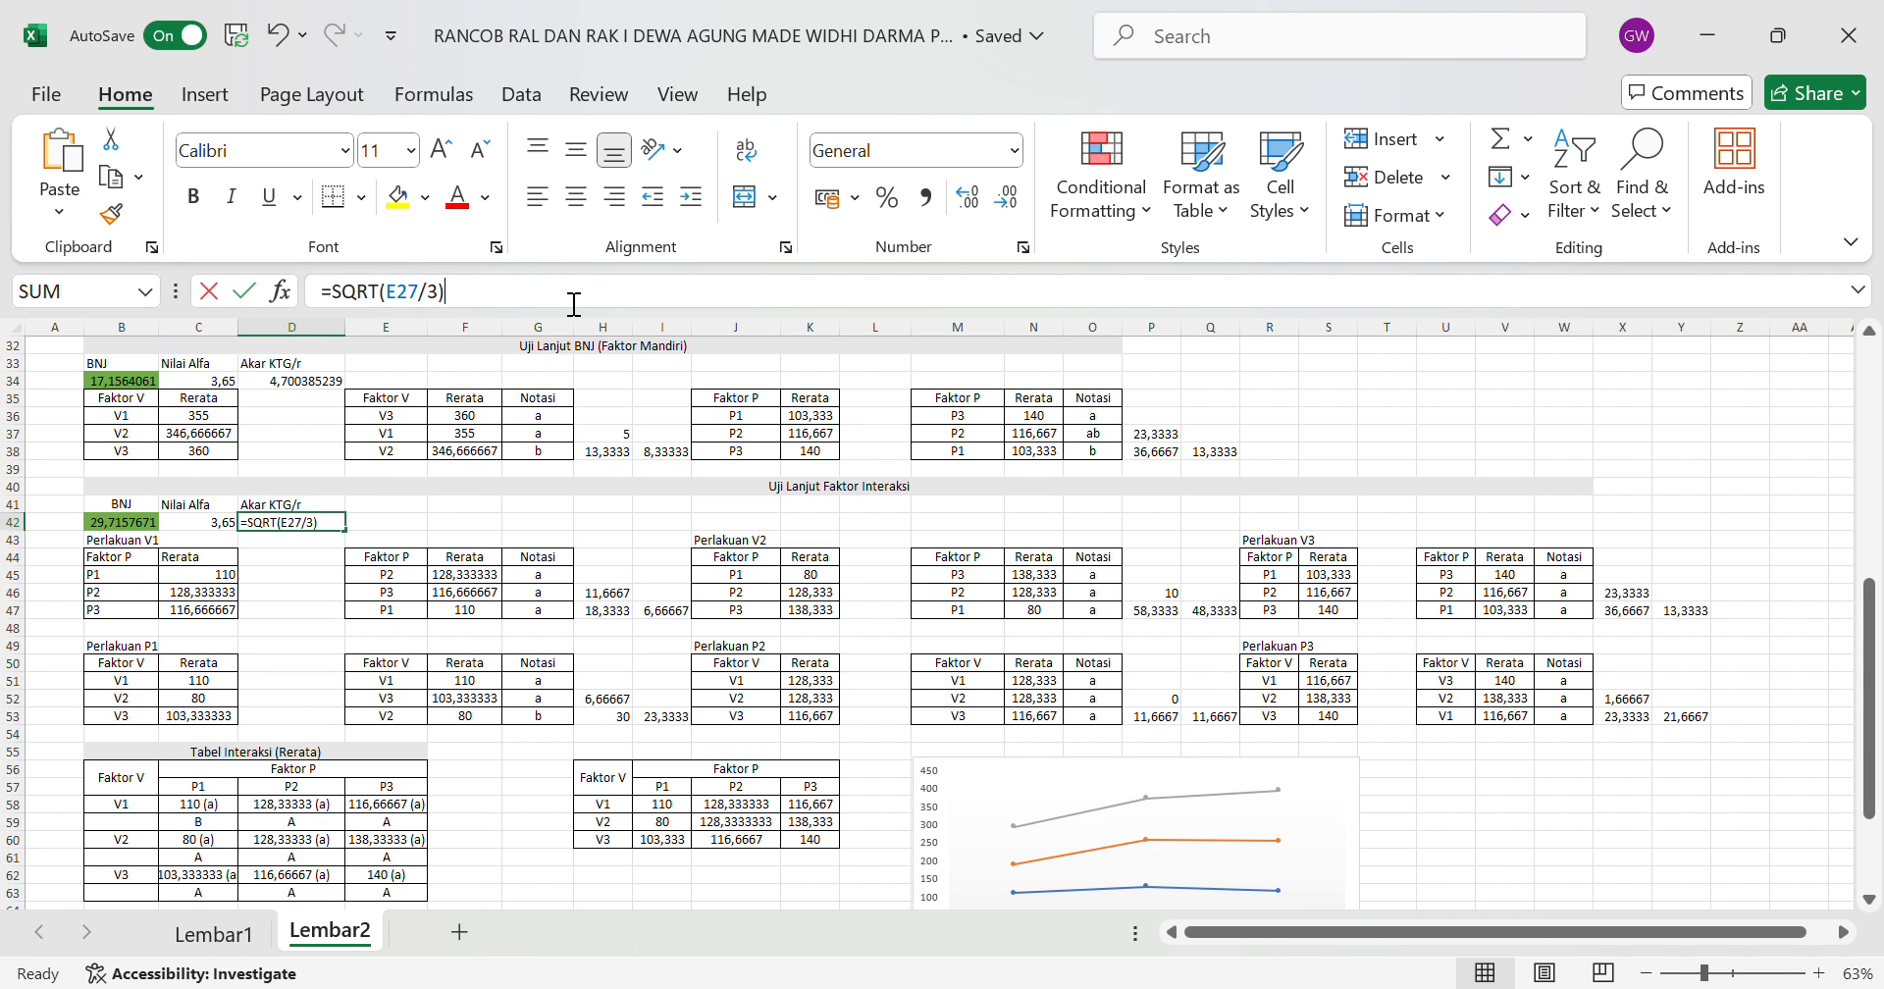
{"action": "scroll", "coordinate": [556, 445], "scroll_direction": "up", "scroll_amount": 3}
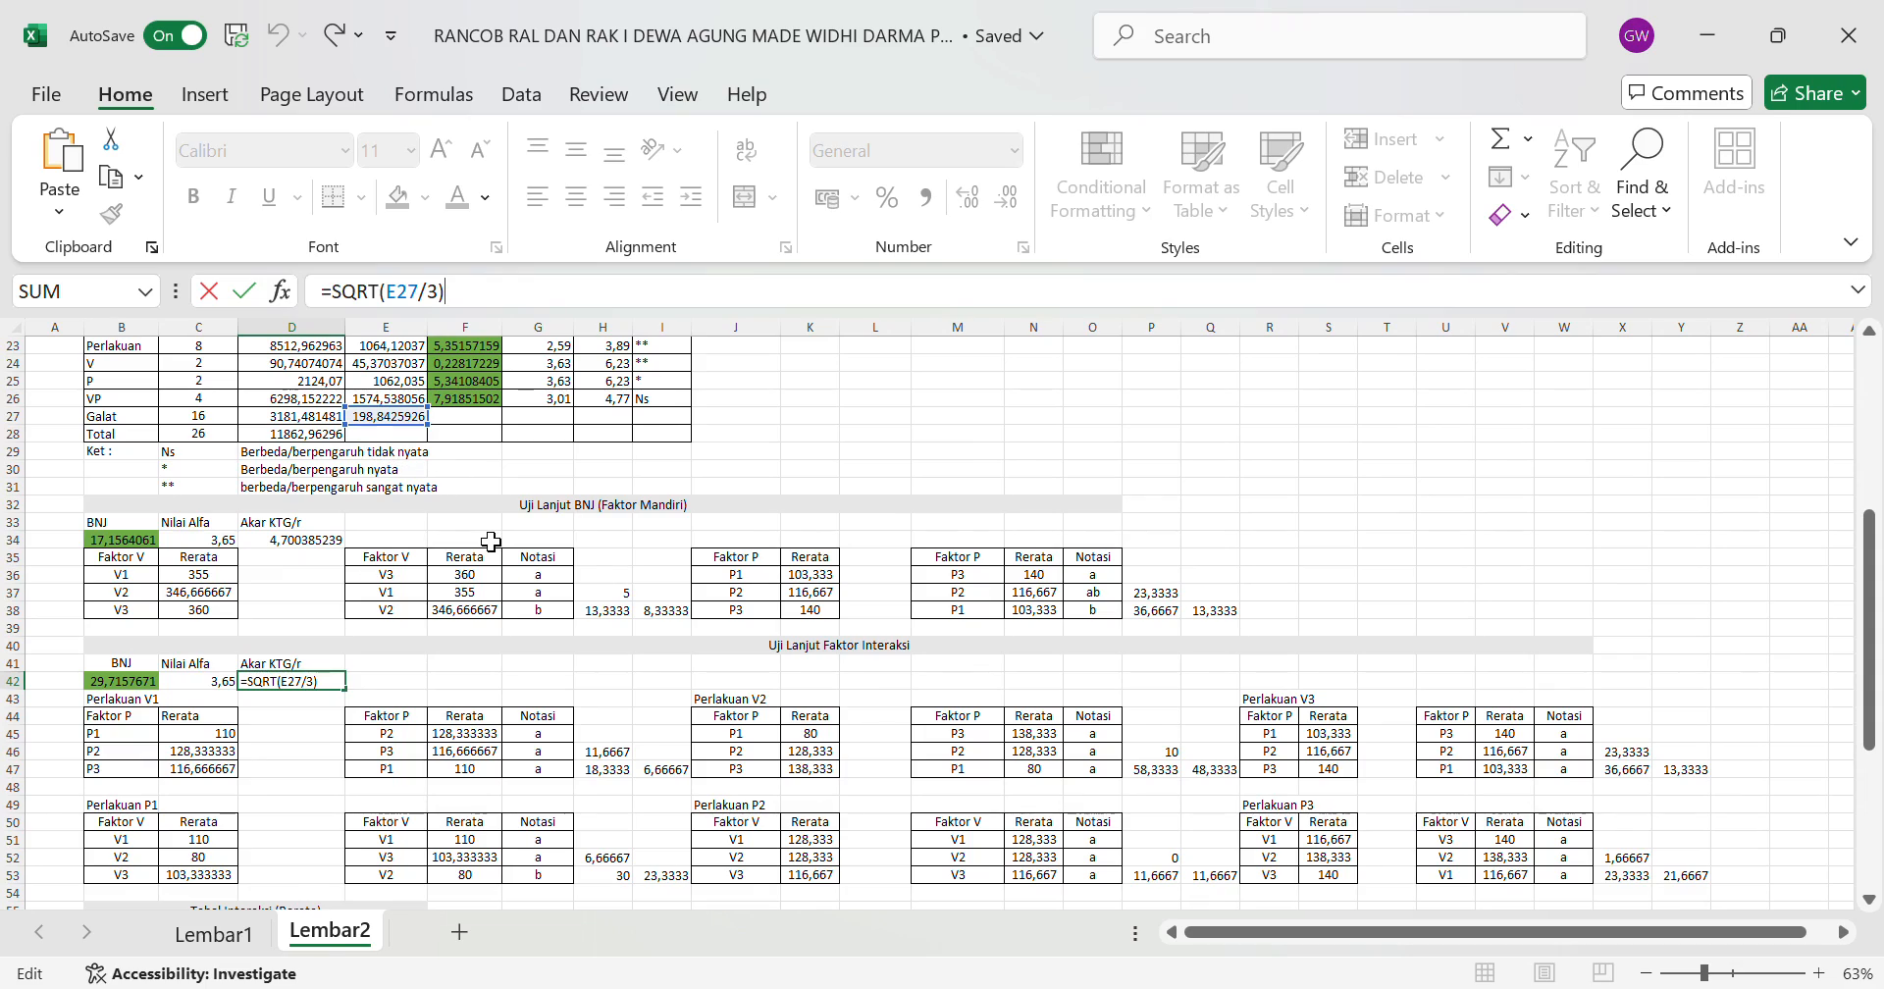
{"action": "scroll", "coordinate": [491, 542], "scroll_direction": "down", "scroll_amount": 1}
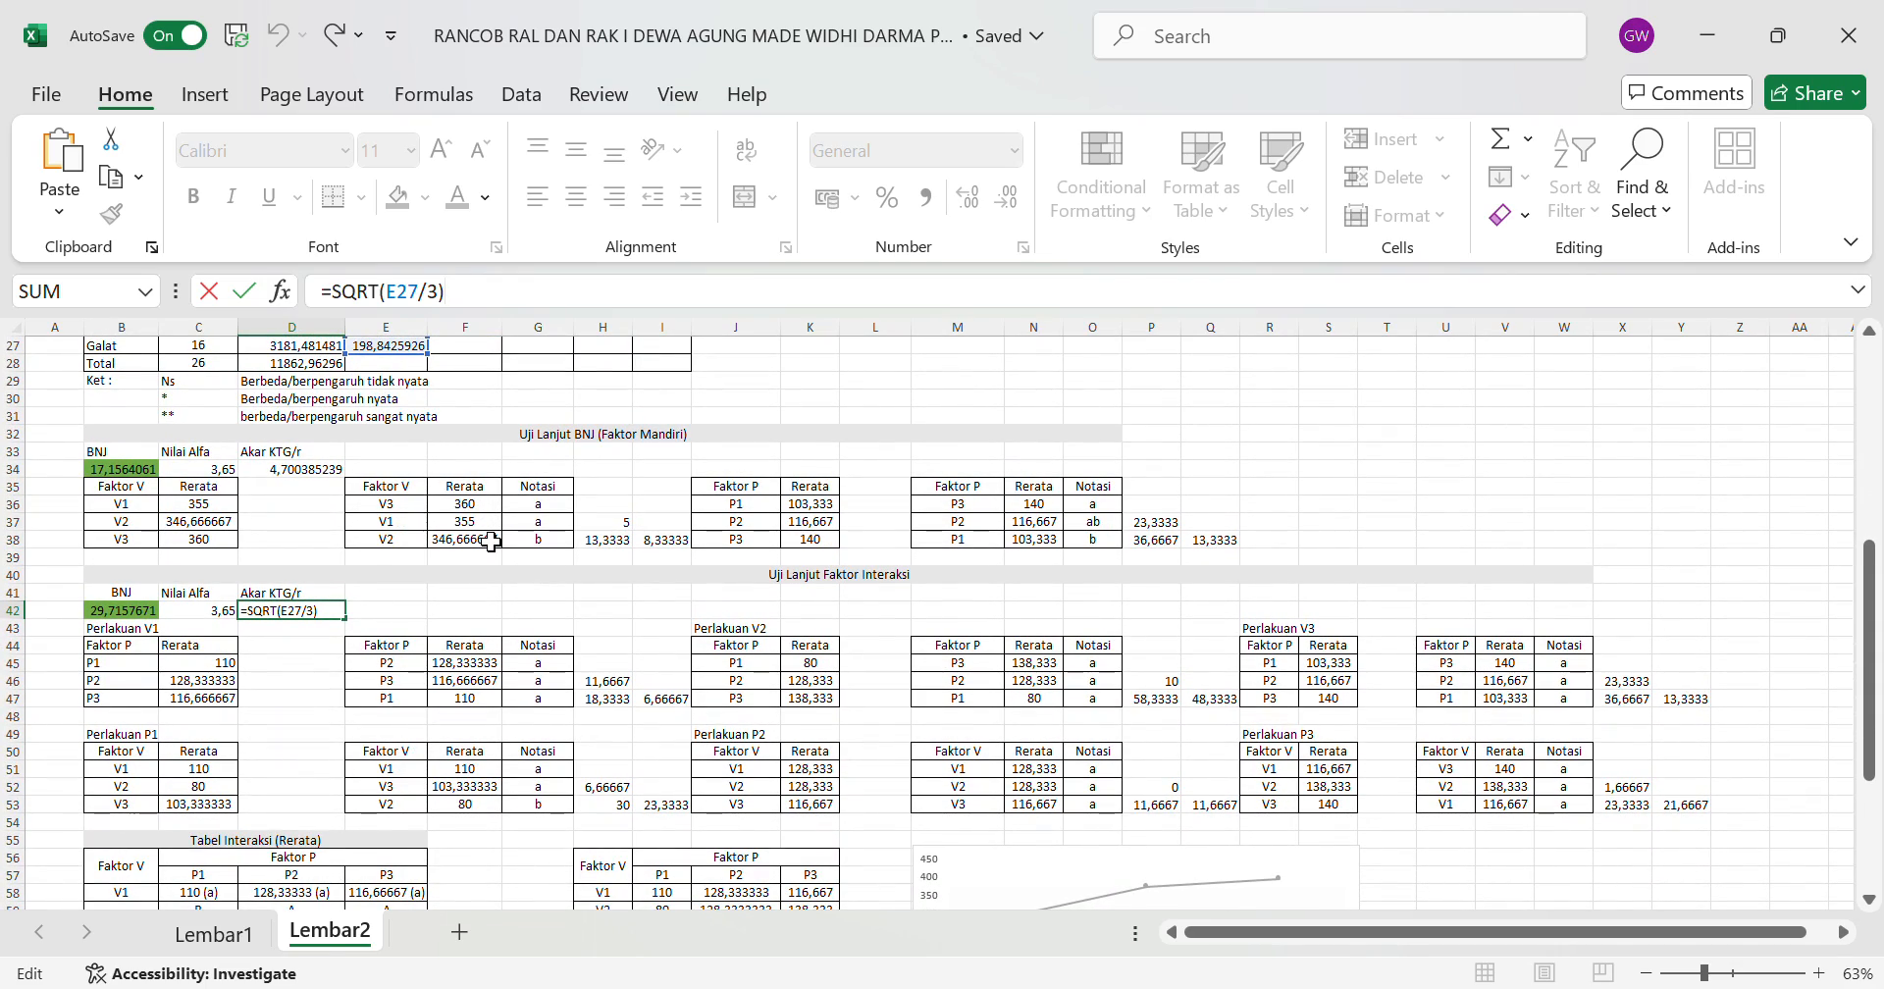
{"action": "scroll", "coordinate": [490, 542], "scroll_direction": "up", "scroll_amount": 2}
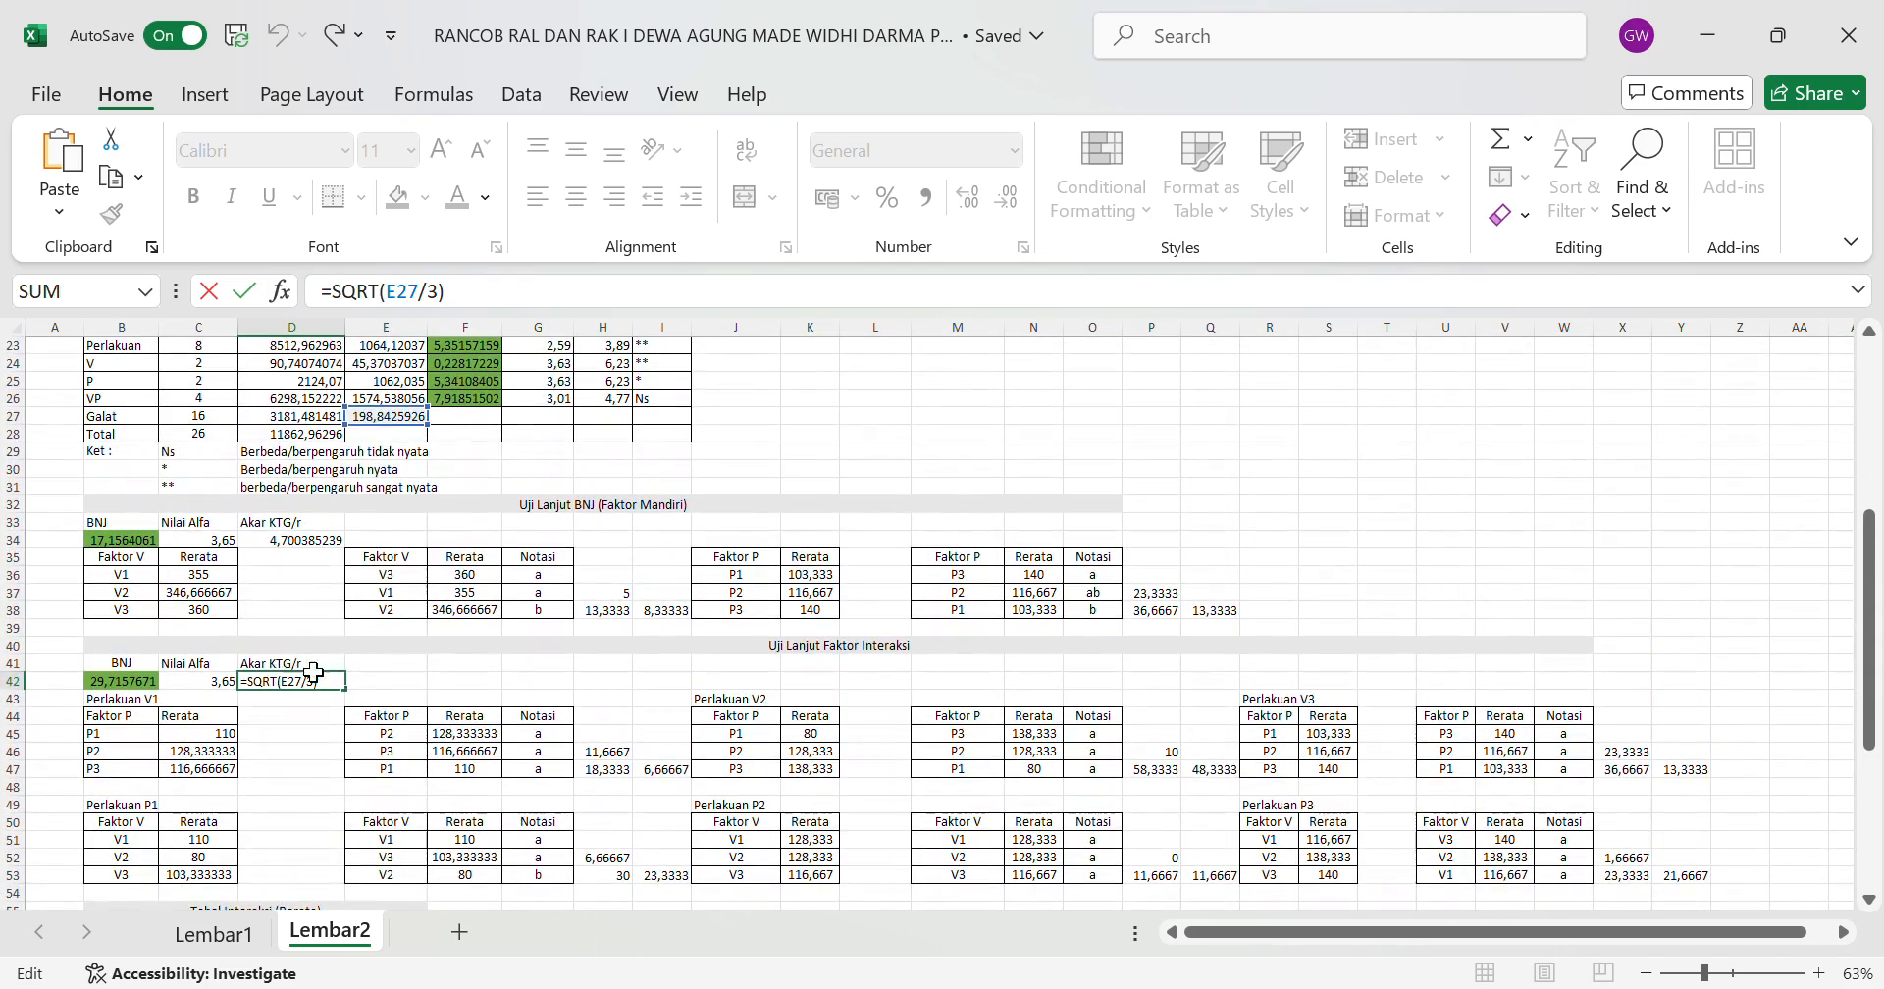
{"action": "left_click", "coordinate": [442, 684]}
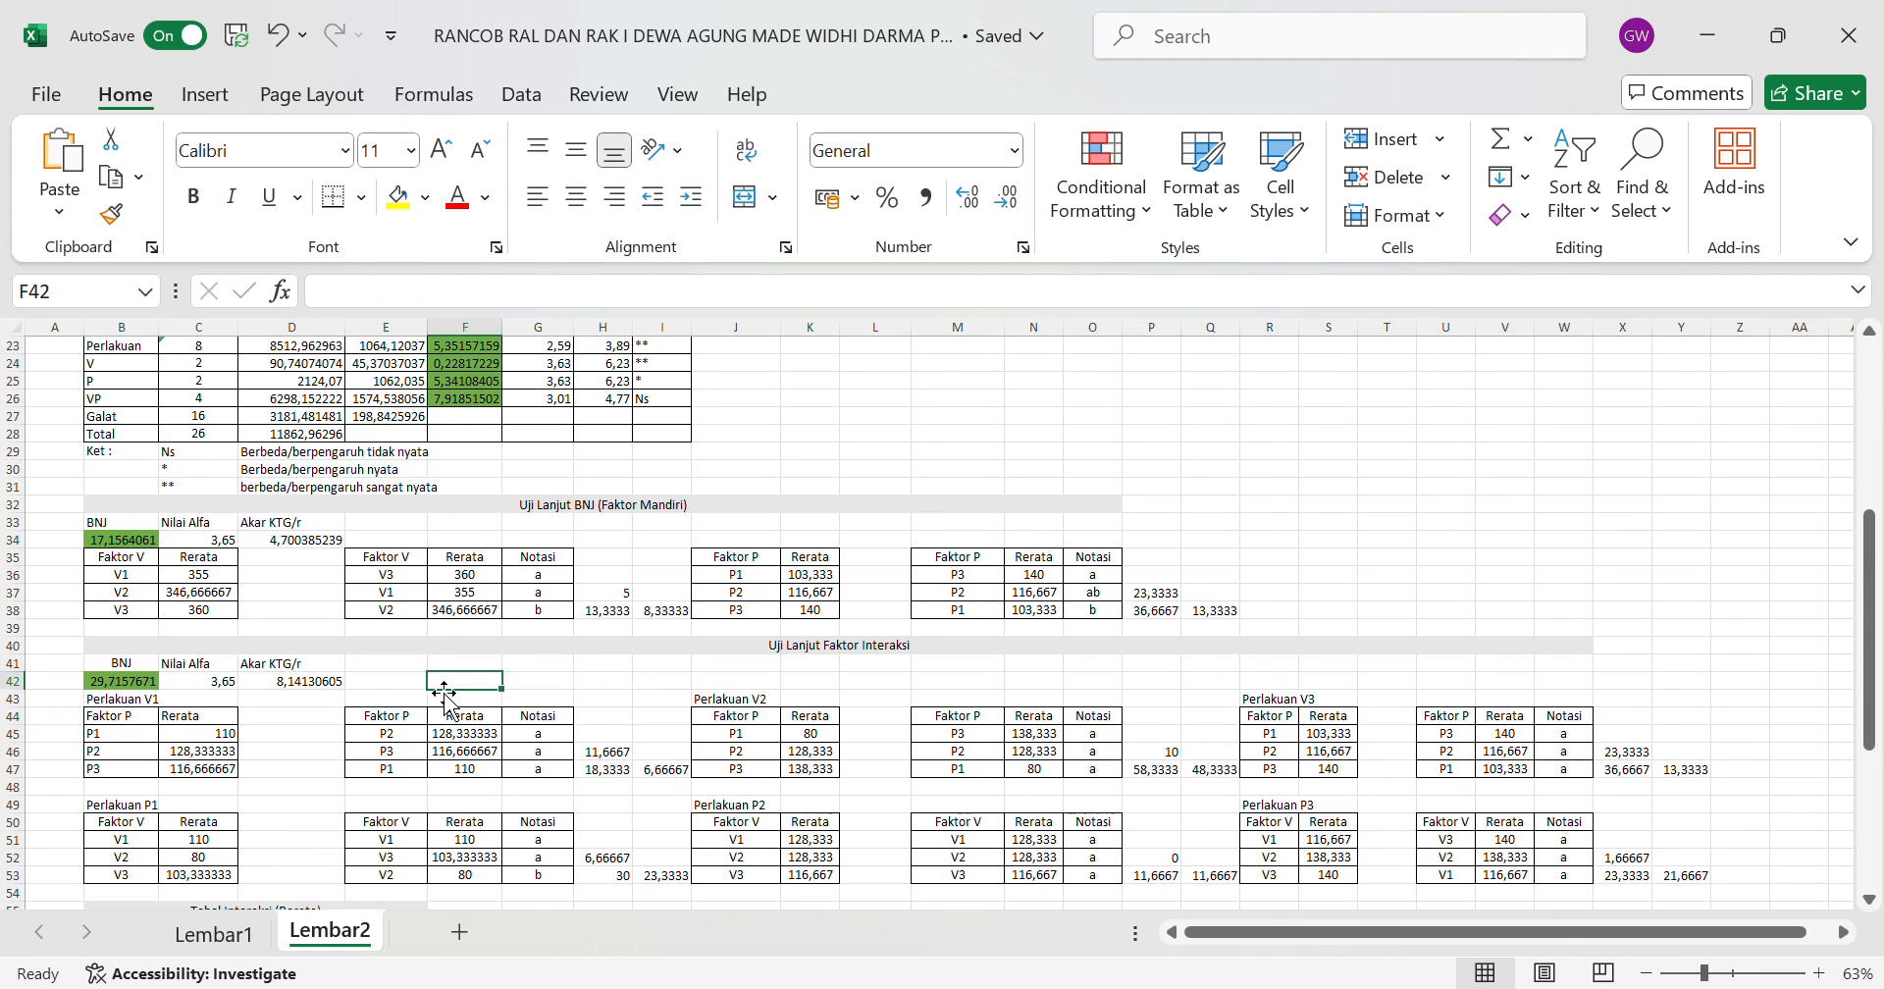
Compare the interaction mean tables and line charts on Lembar2 and Lembar1, ending at the BNJ tables on Lembar2.
{"action": "scroll", "coordinate": [444, 697], "scroll_direction": "down", "scroll_amount": 5}
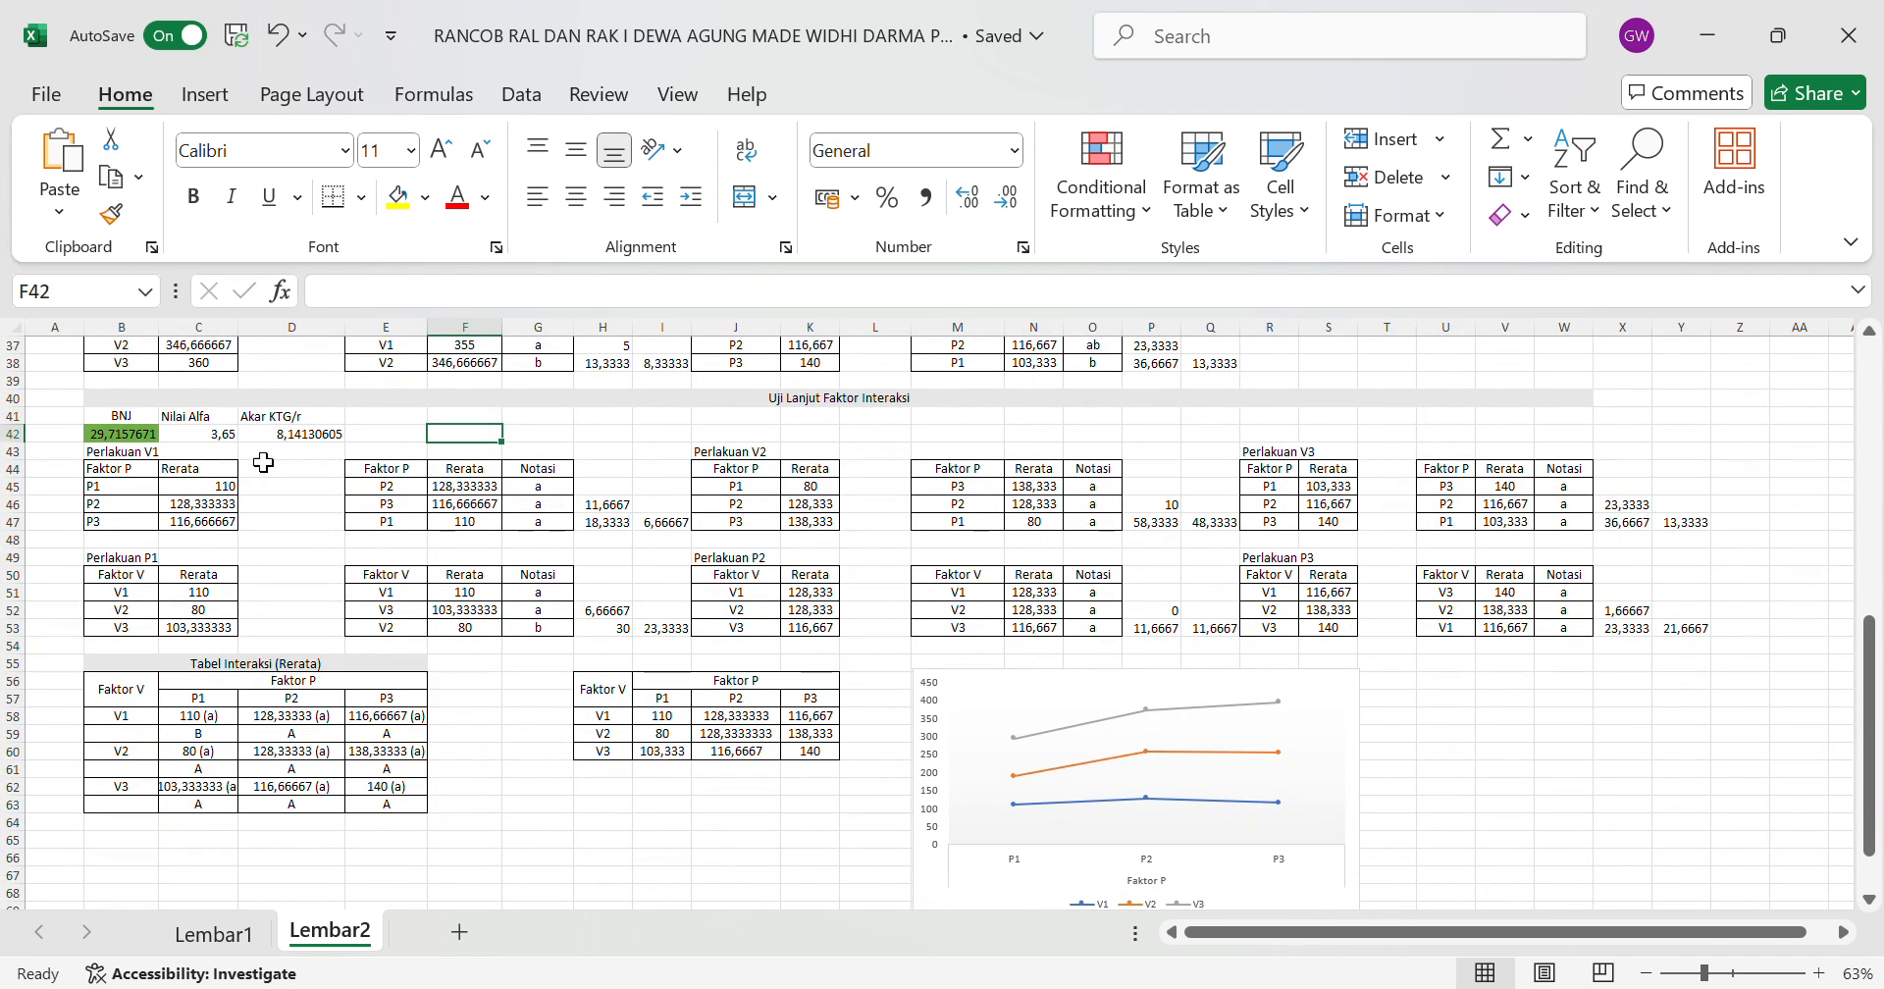
{"action": "scroll", "coordinate": [1001, 807], "scroll_direction": "down", "scroll_amount": 2}
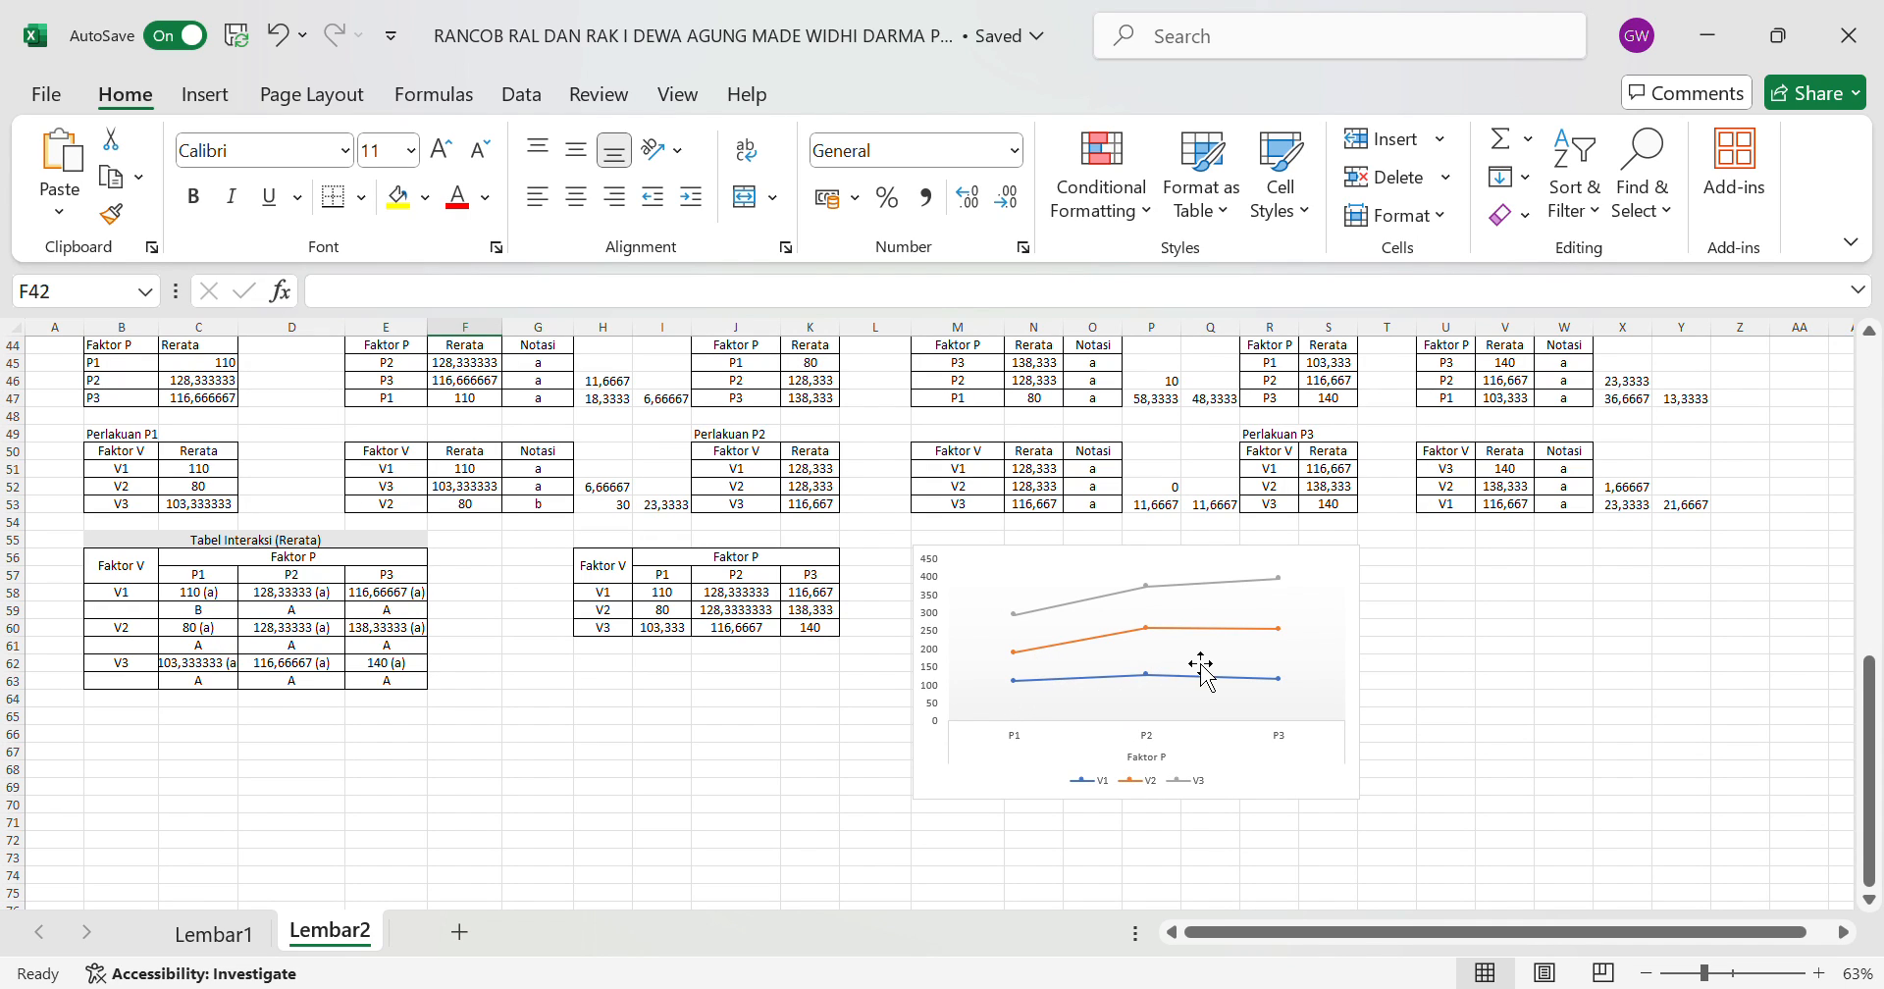
{"action": "left_click", "coordinate": [212, 933]}
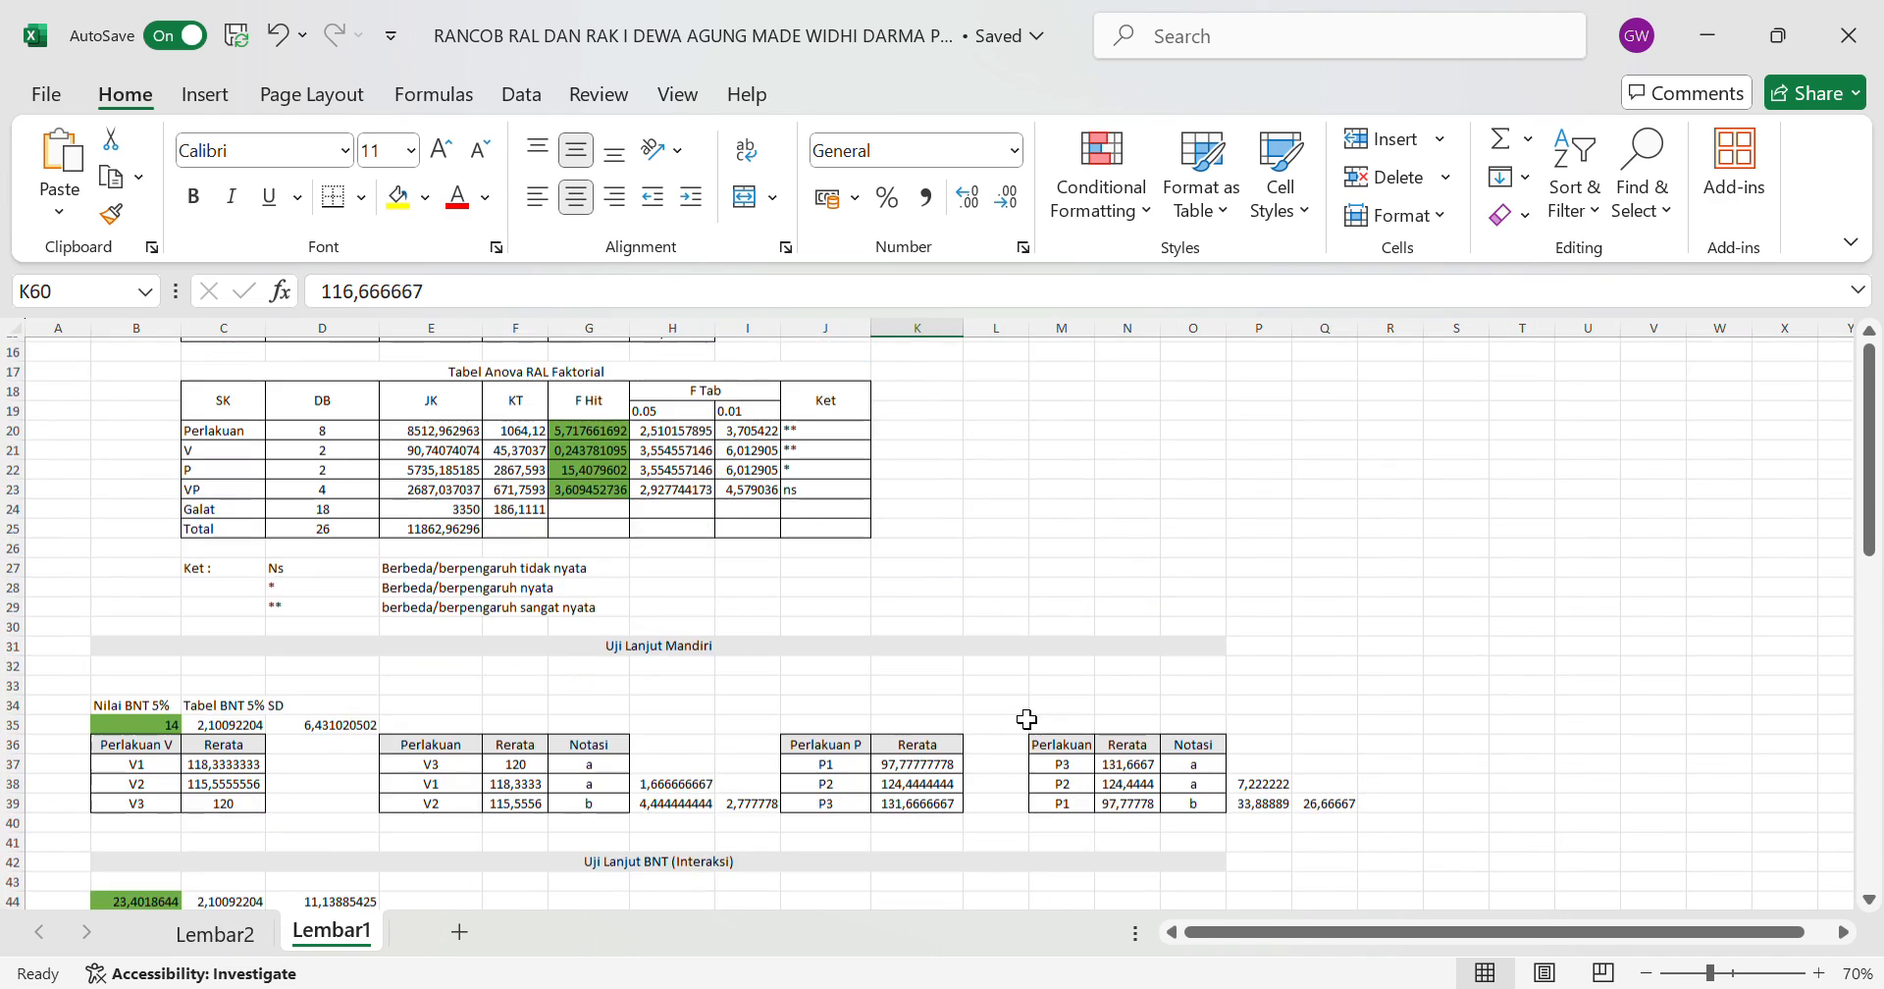
{"action": "scroll", "coordinate": [1026, 719], "scroll_direction": "down", "scroll_amount": 13}
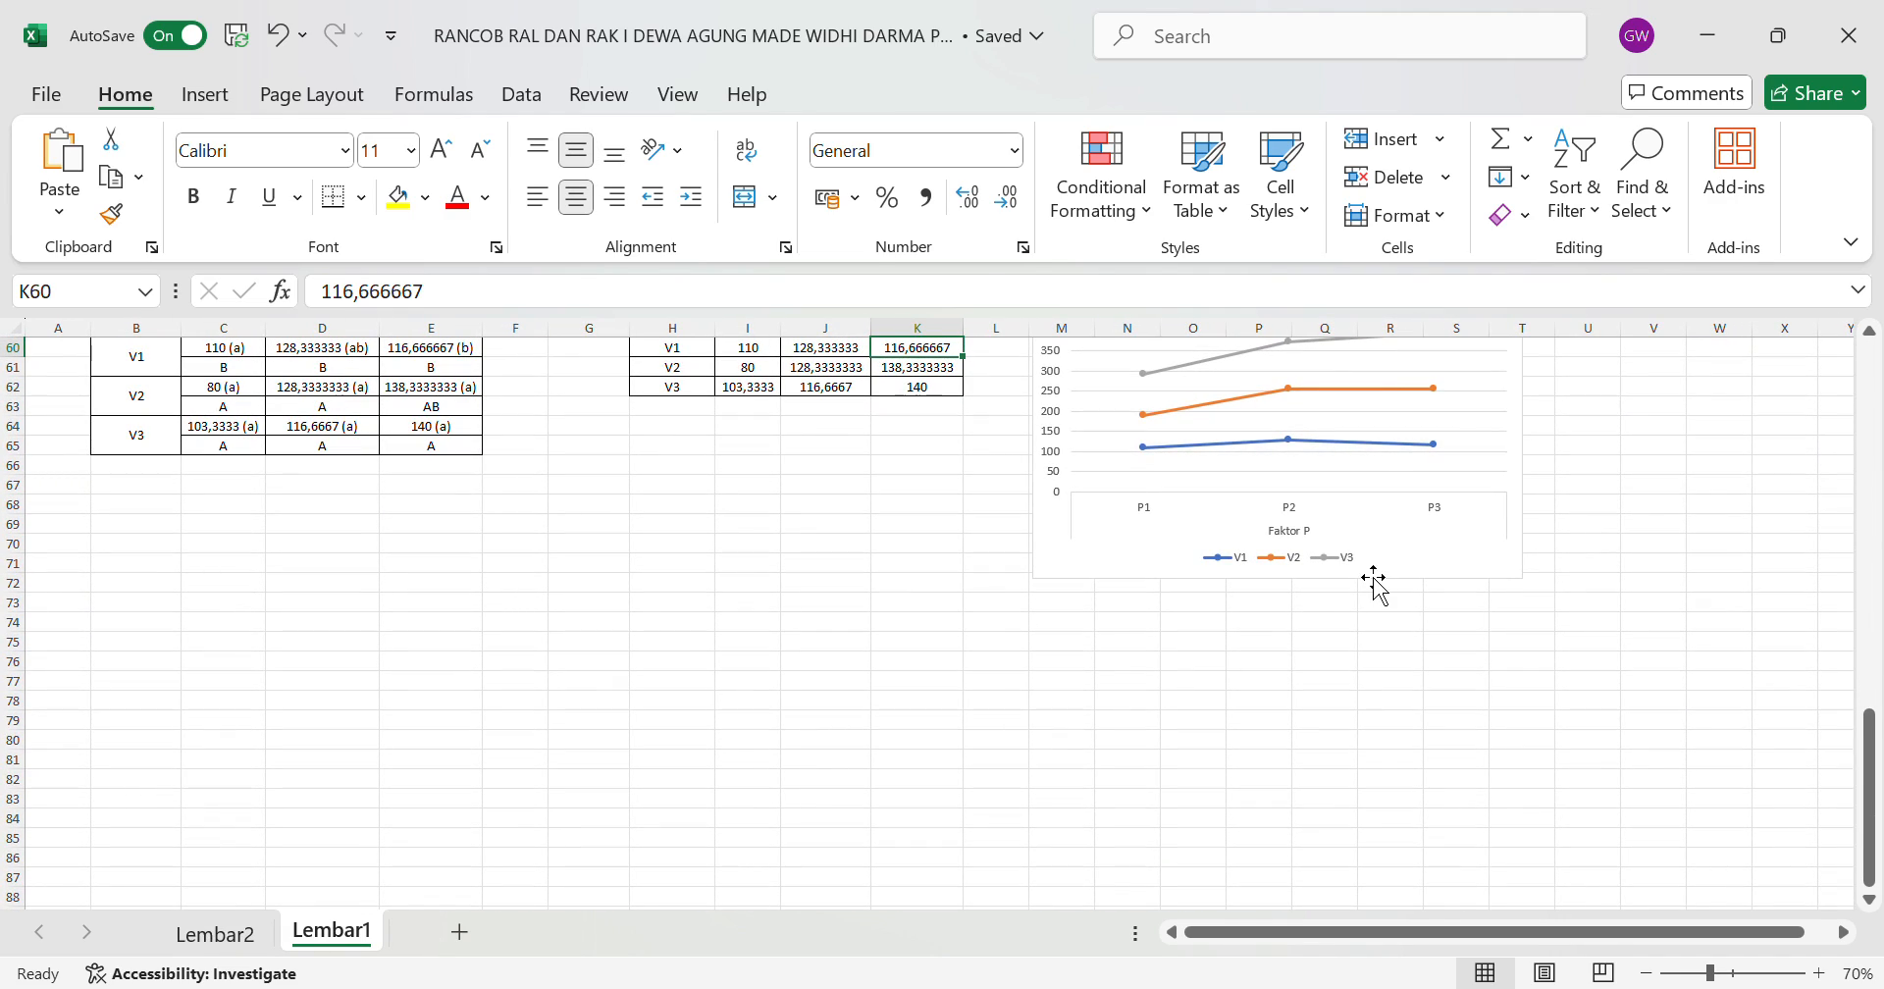
{"action": "scroll", "coordinate": [1376, 583], "scroll_direction": "right", "scroll_amount": 1}
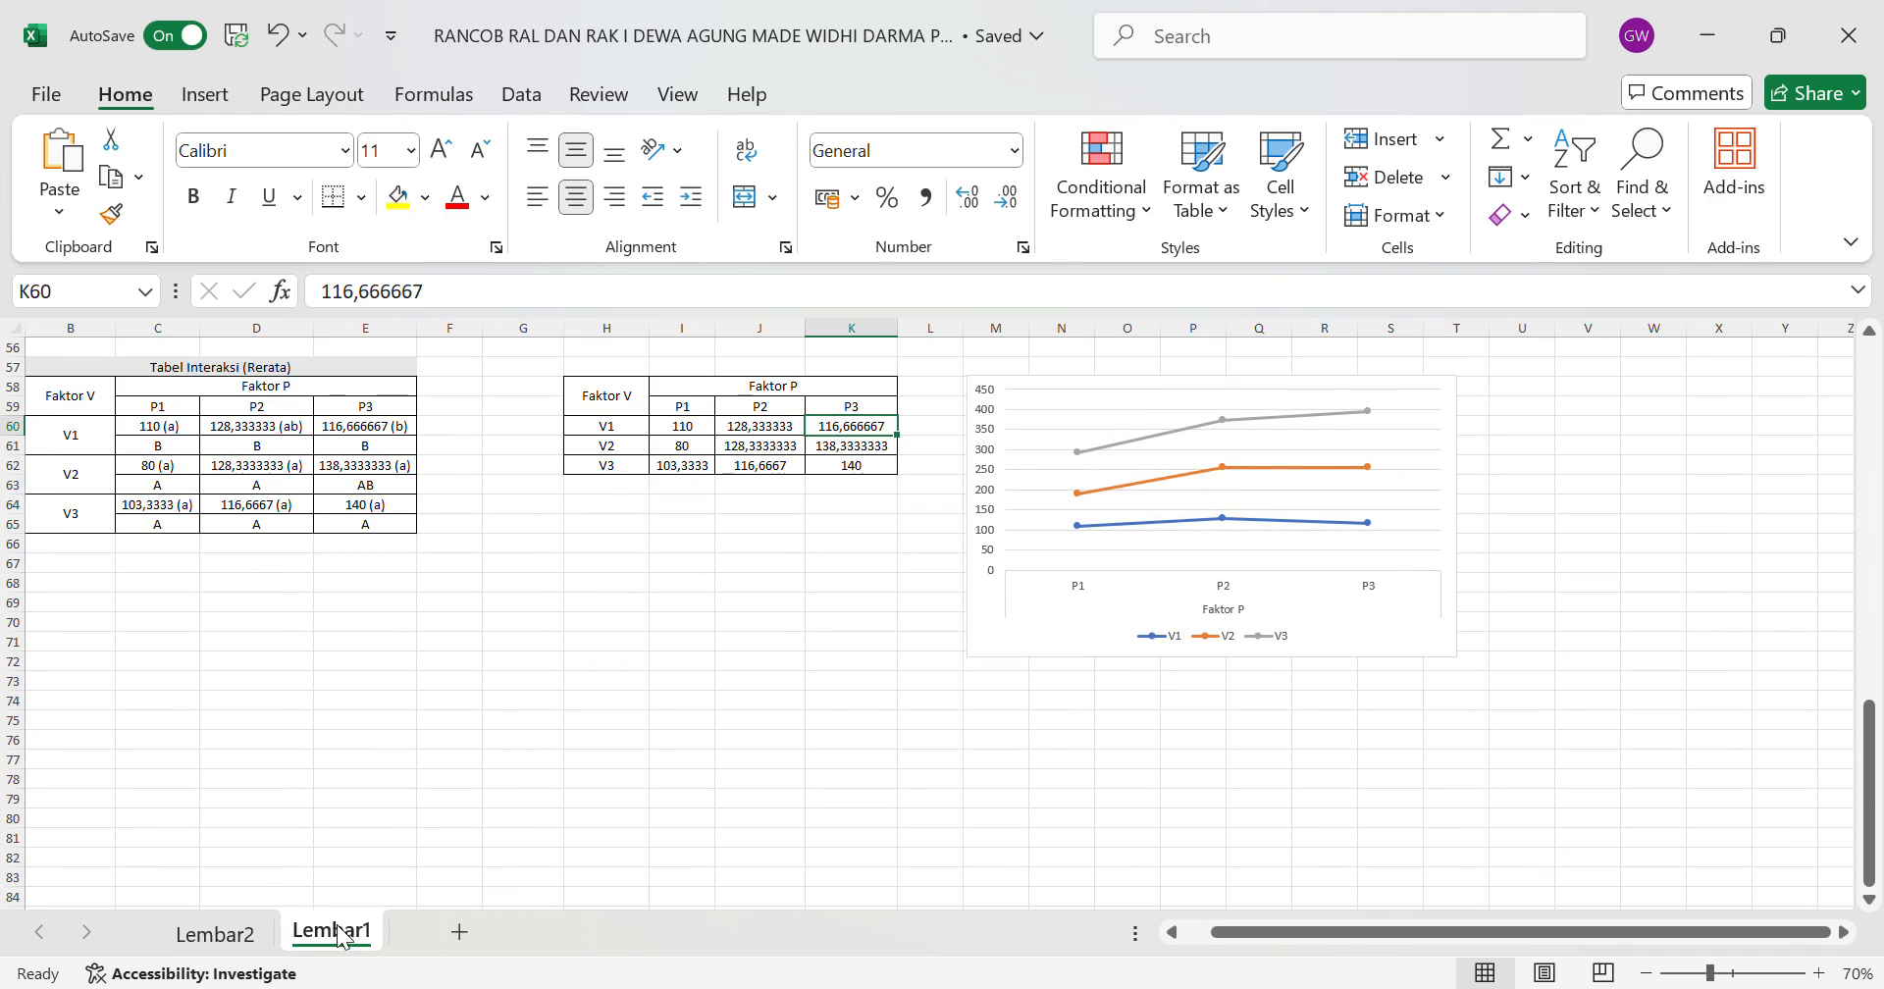
{"action": "left_click", "coordinate": [233, 935]}
{"action": "scroll", "coordinate": [486, 847], "scroll_direction": "up", "scroll_amount": 12}
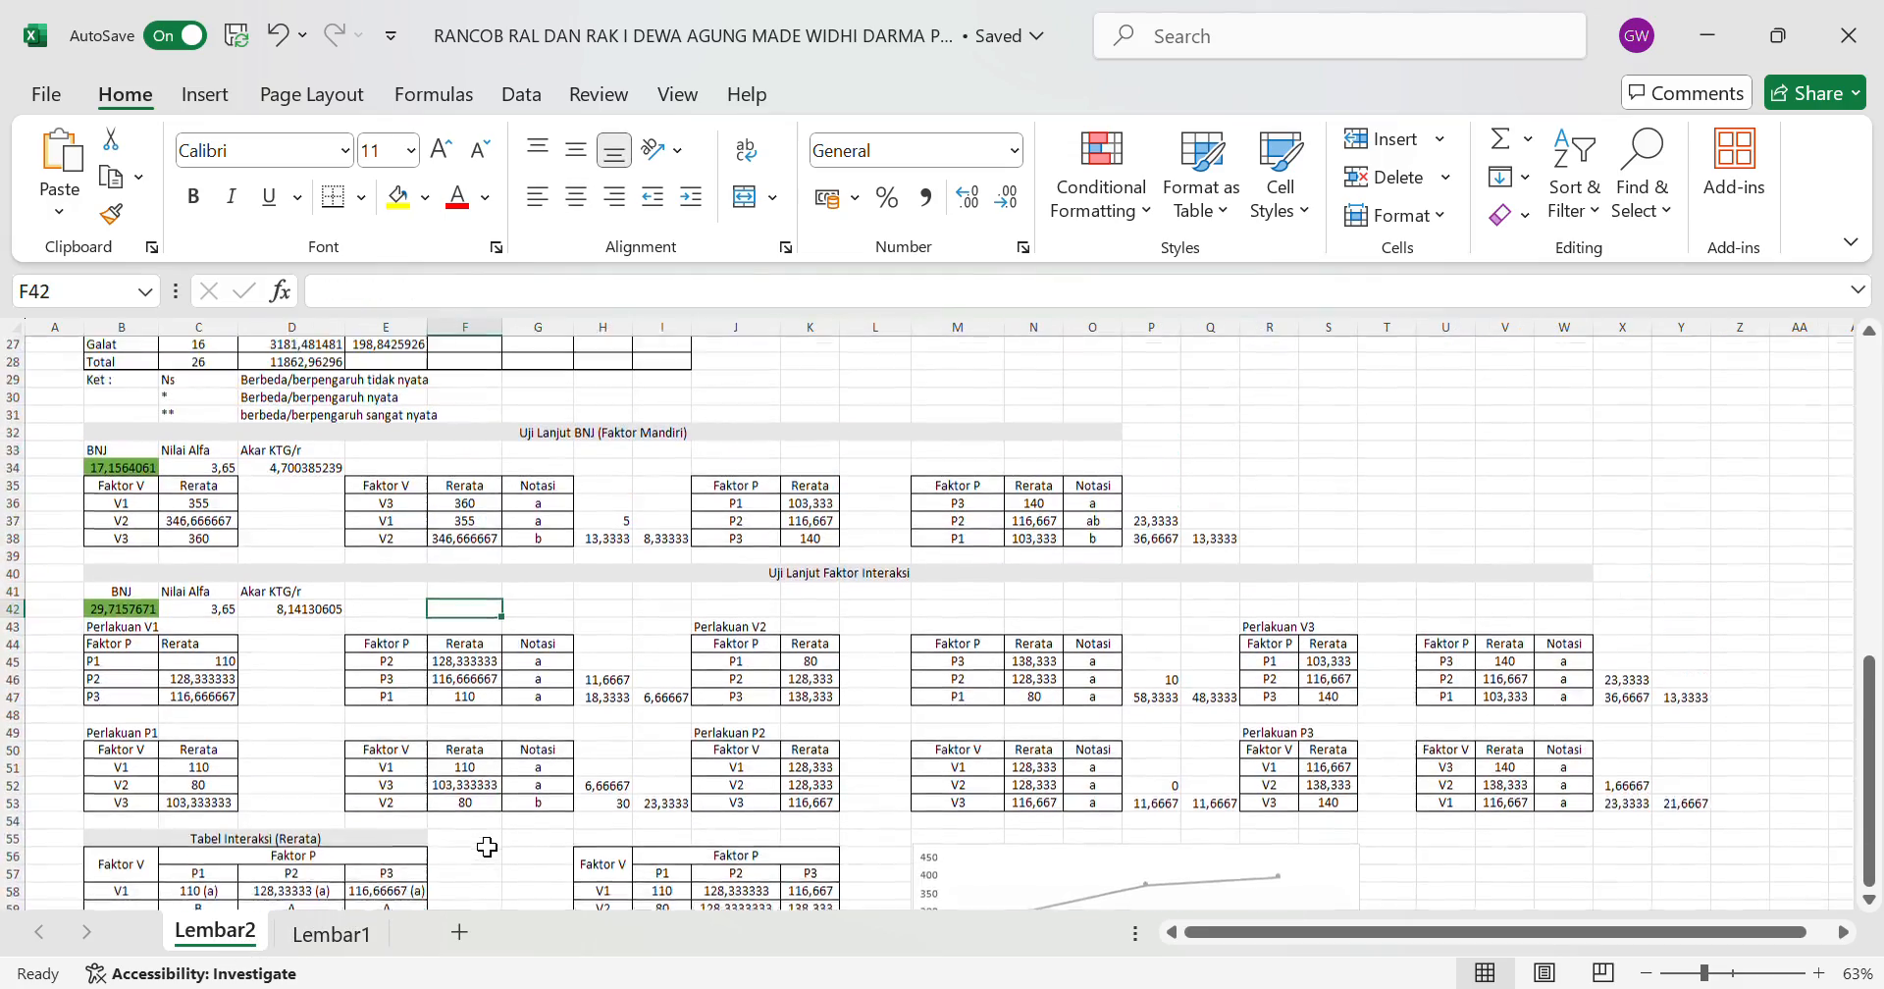
Compare the ANOVA and BNJ follow-up tables on Lembar2 with the BNT tests on Lembar1, including the interaction BNT formula in B44.
{"action": "scroll", "coordinate": [487, 847], "scroll_direction": "up", "scroll_amount": 2}
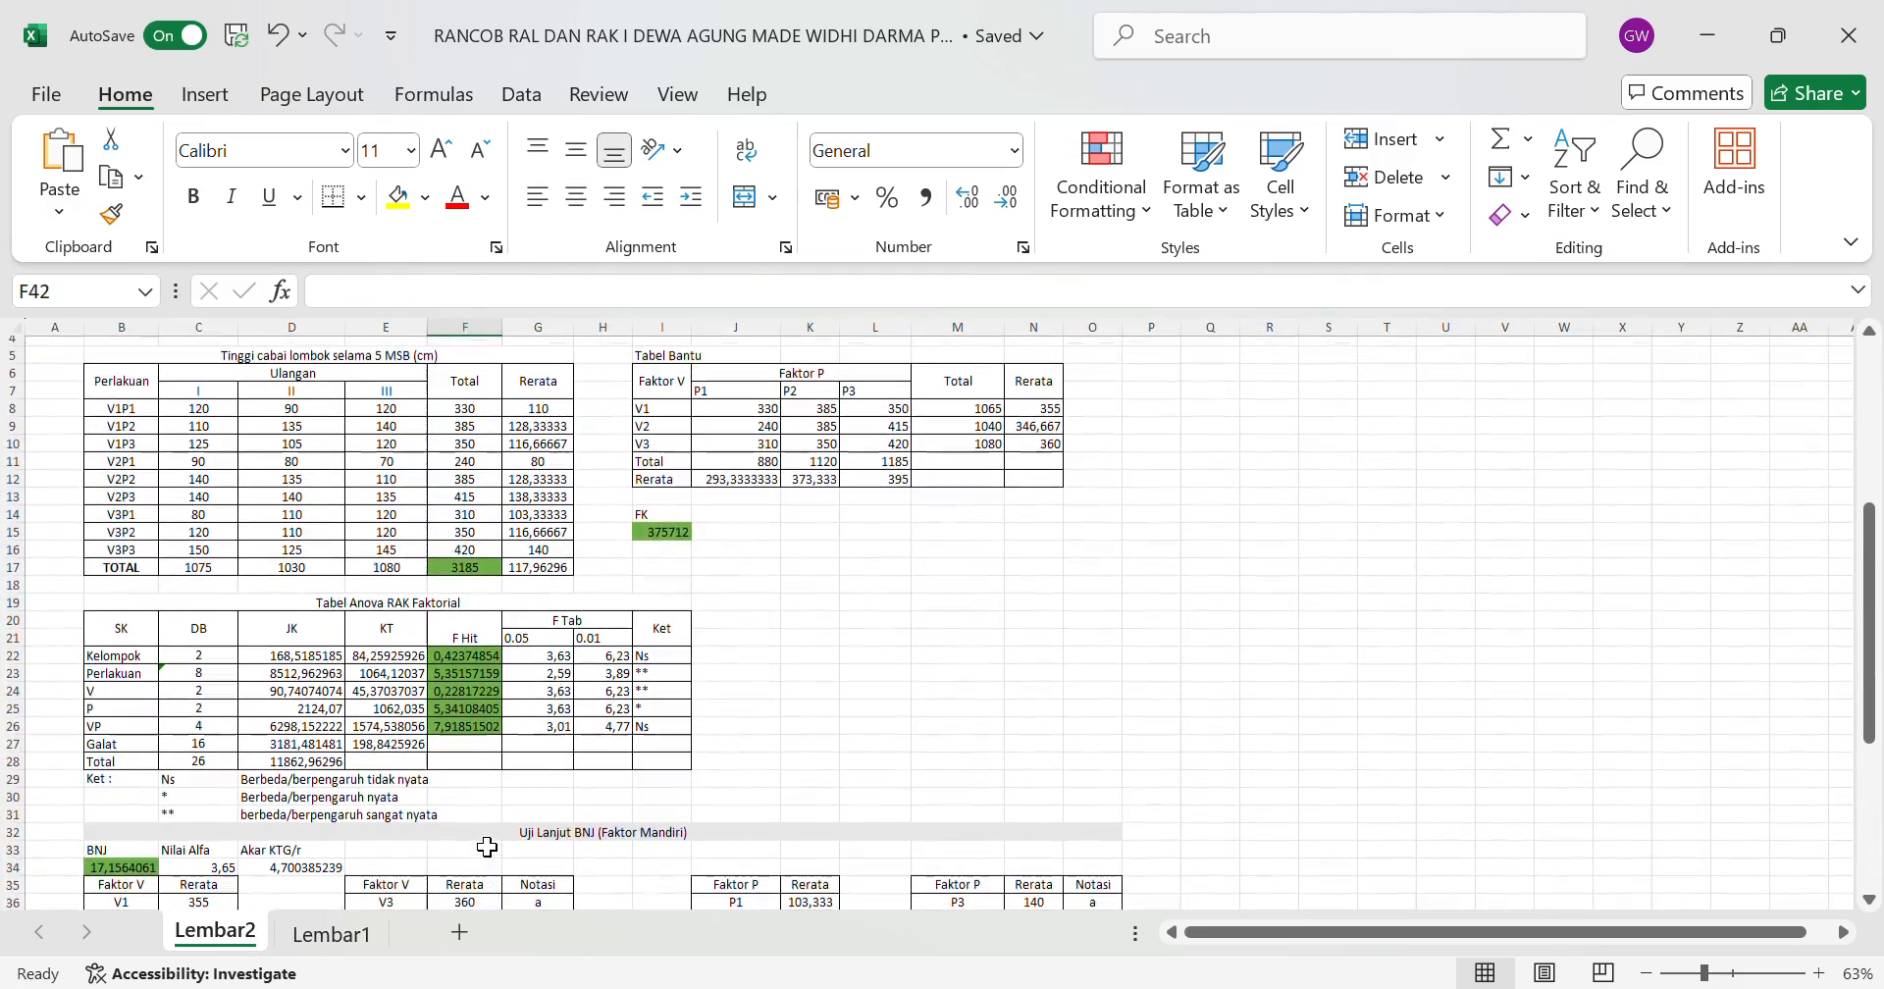
{"action": "scroll", "coordinate": [487, 847], "scroll_direction": "down", "scroll_amount": 2}
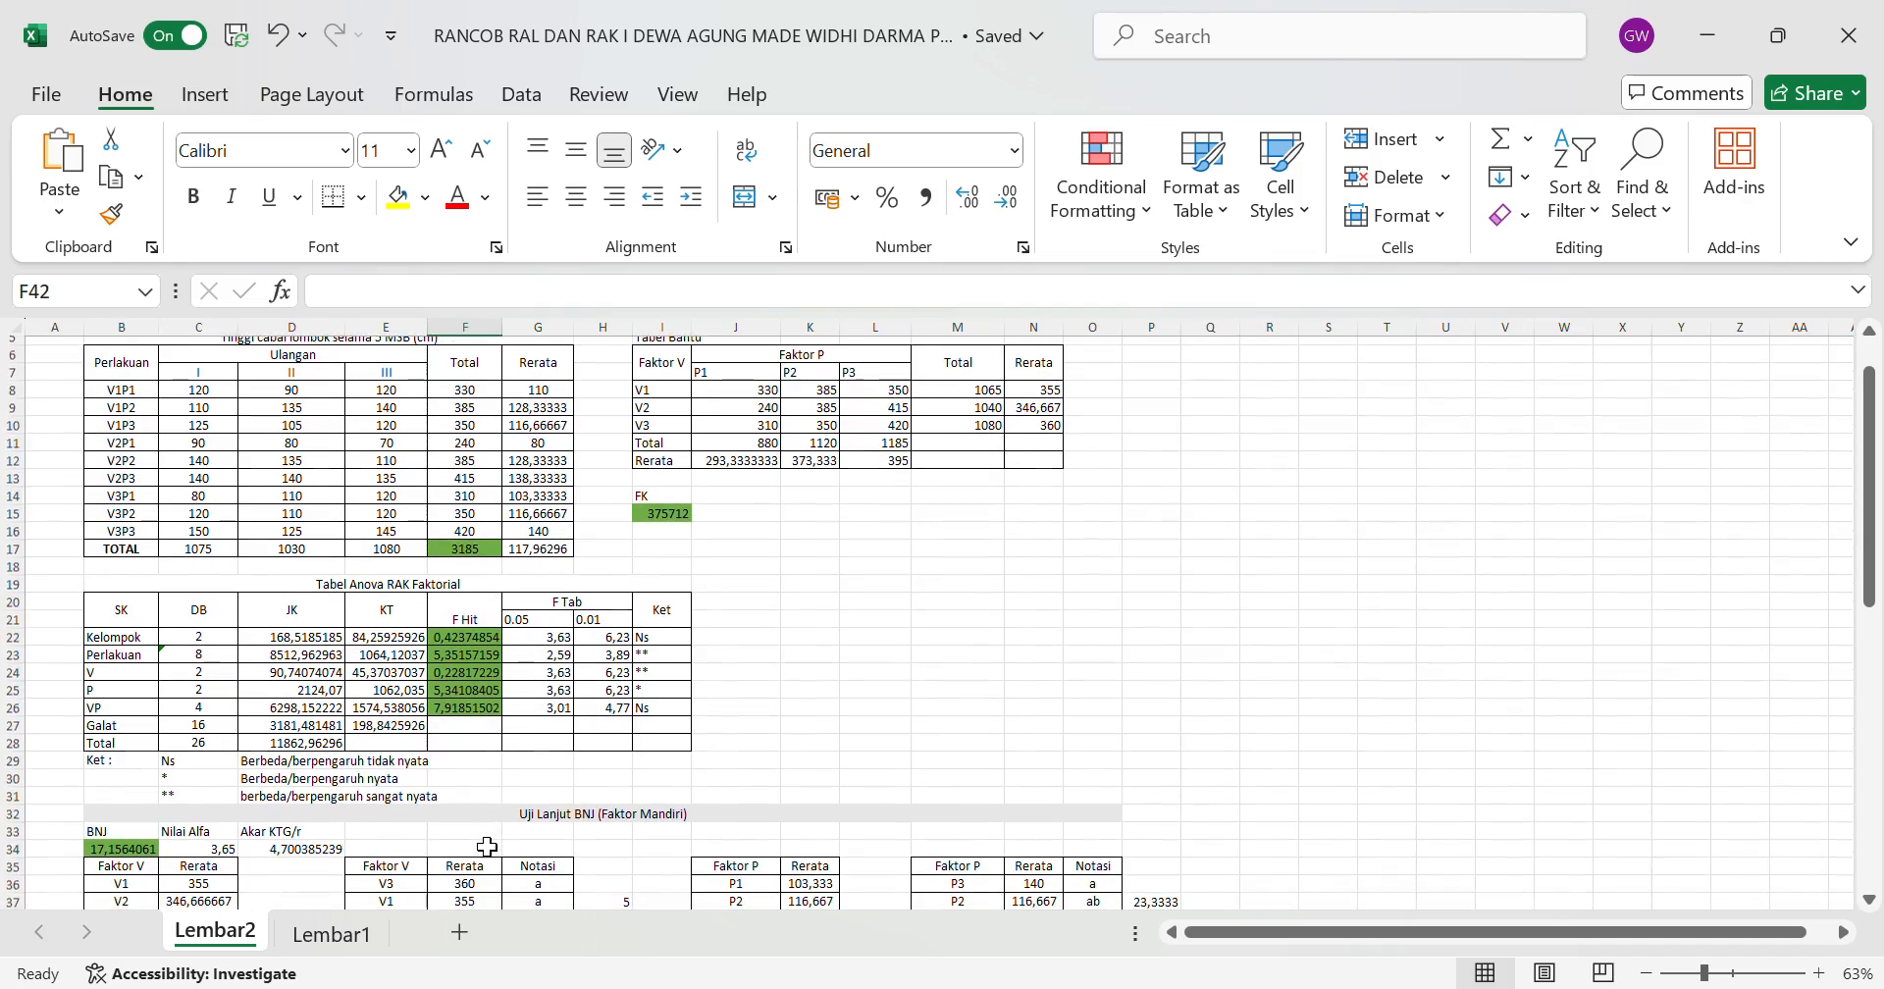
{"action": "scroll", "coordinate": [502, 770], "scroll_direction": "down", "scroll_amount": 9}
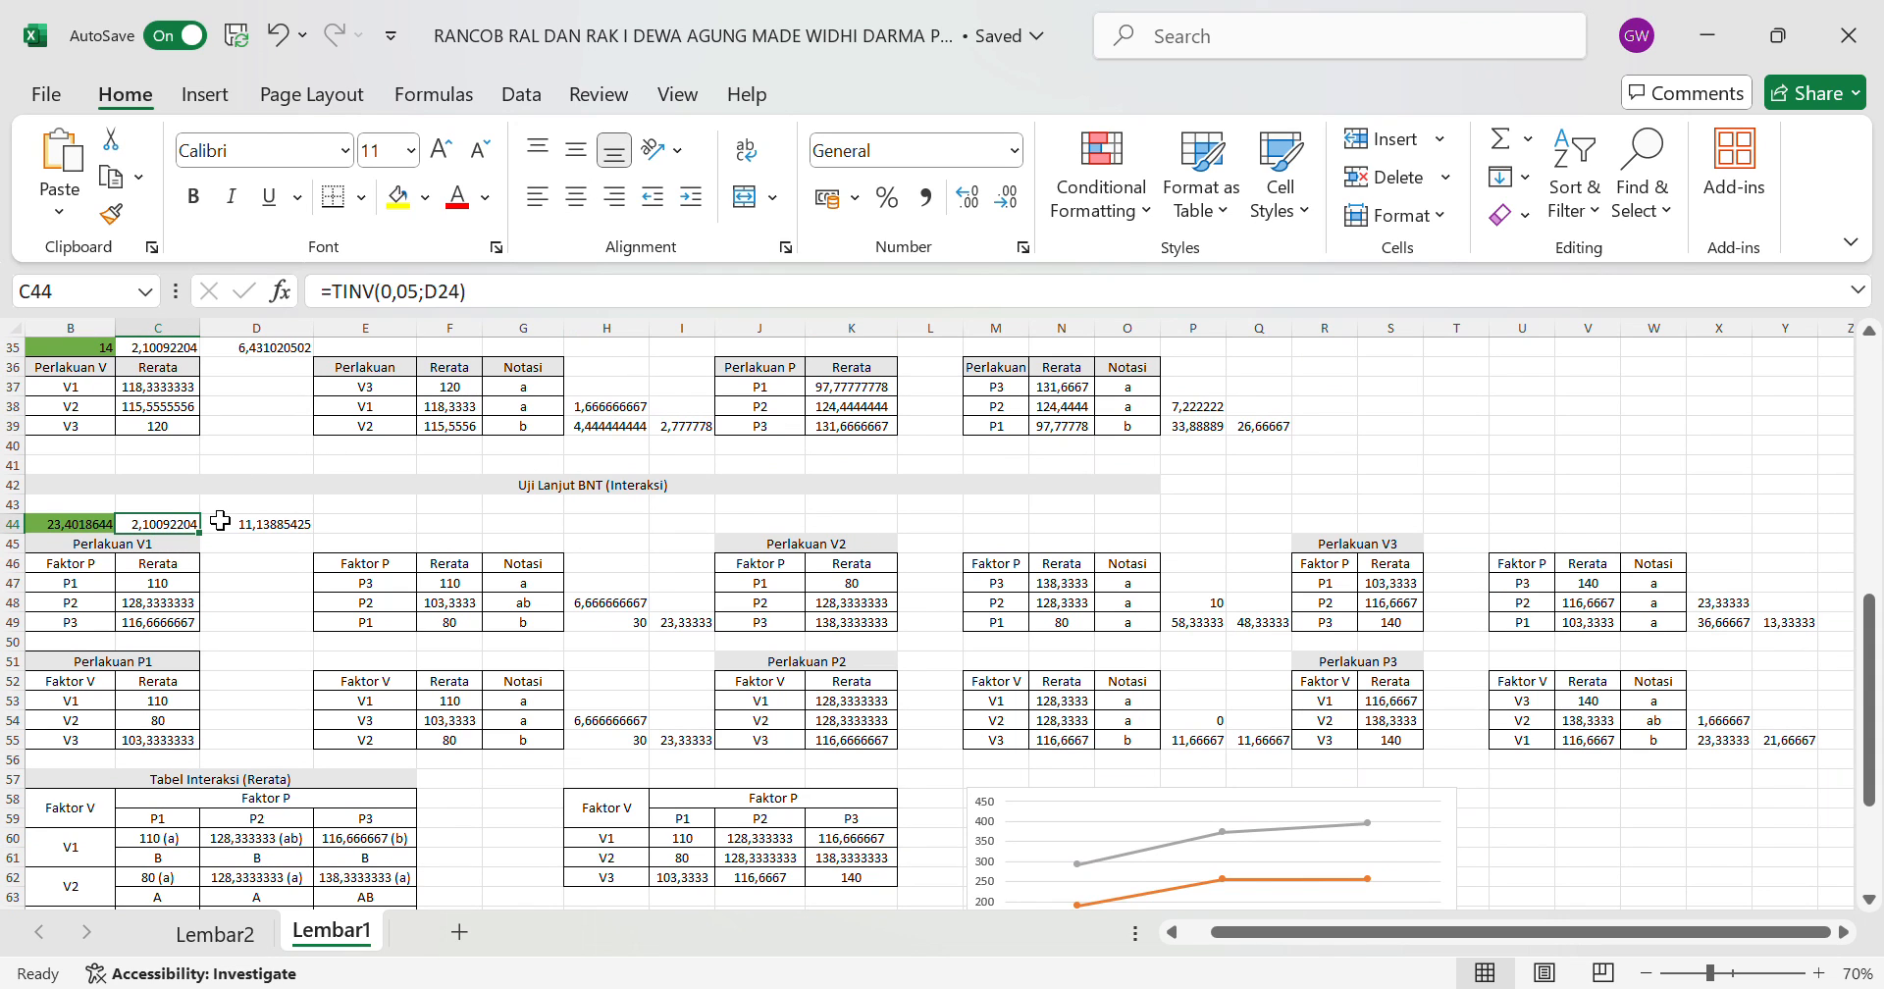
{"action": "scroll", "coordinate": [207, 518], "scroll_direction": "up", "scroll_amount": 1}
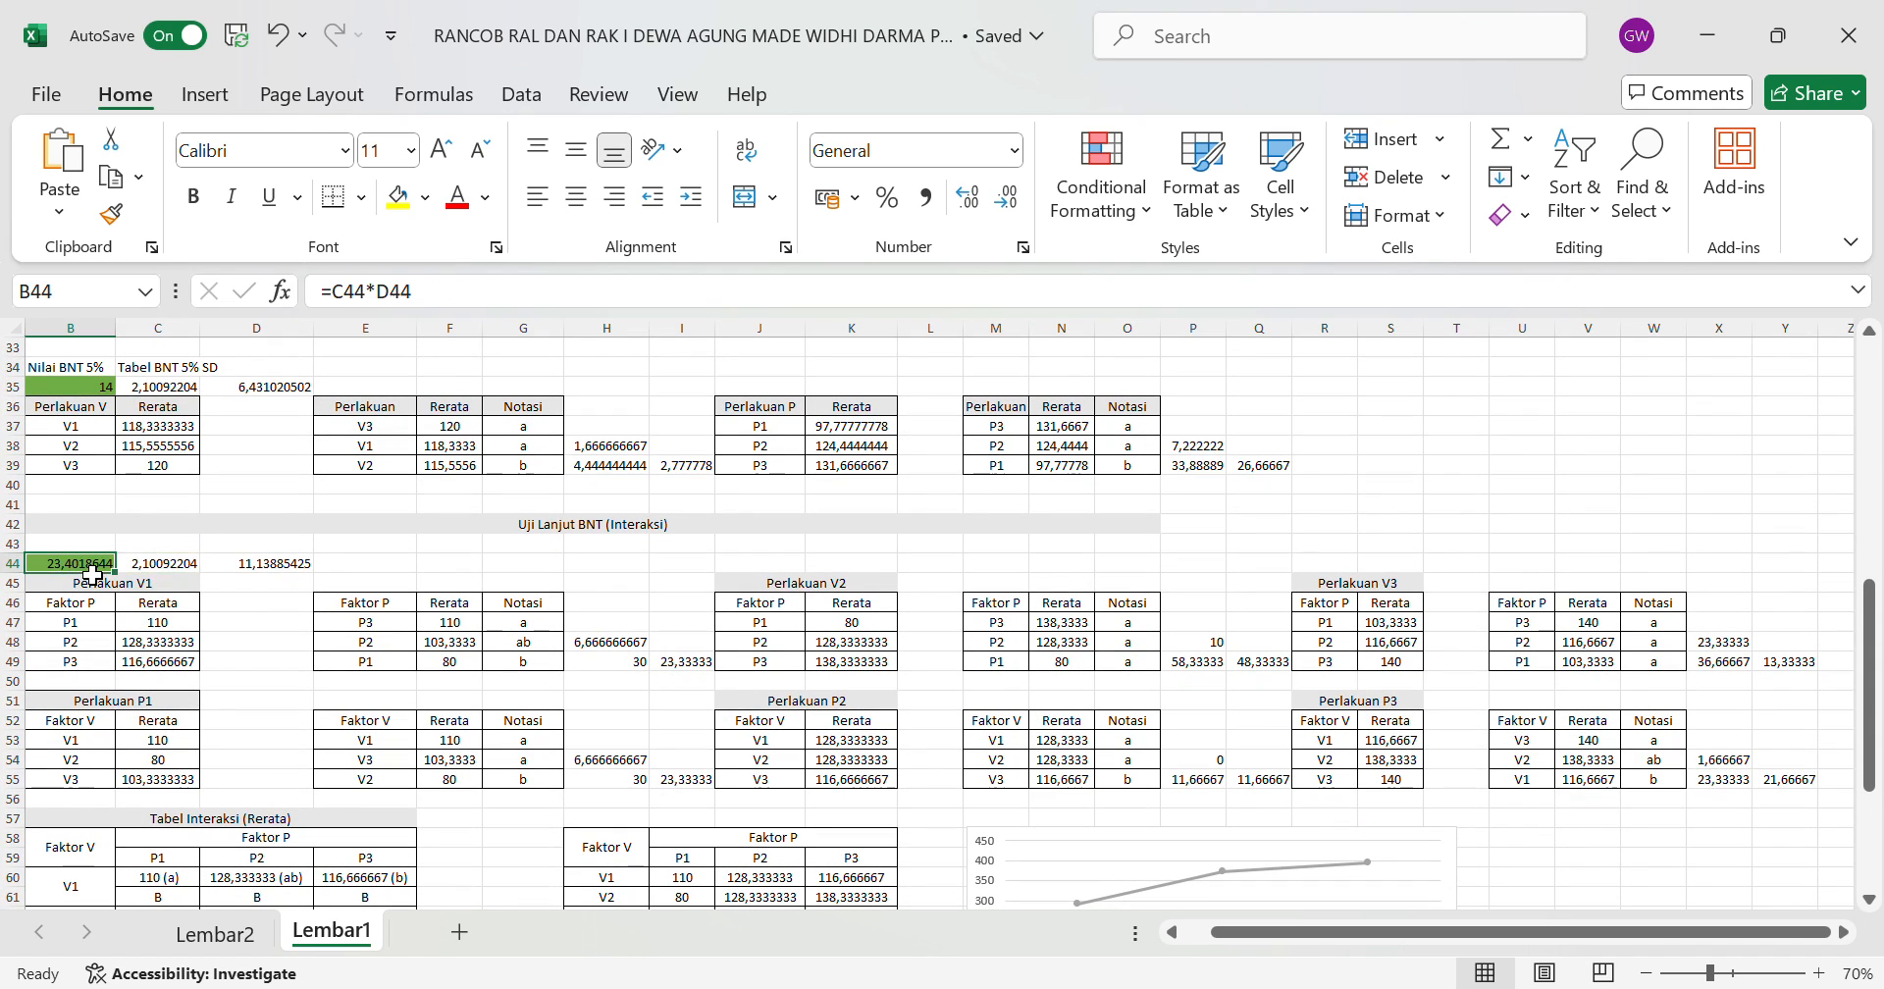
{"action": "scroll", "coordinate": [196, 579], "scroll_direction": "up", "scroll_amount": 2}
{"action": "left_click", "coordinate": [259, 569]}
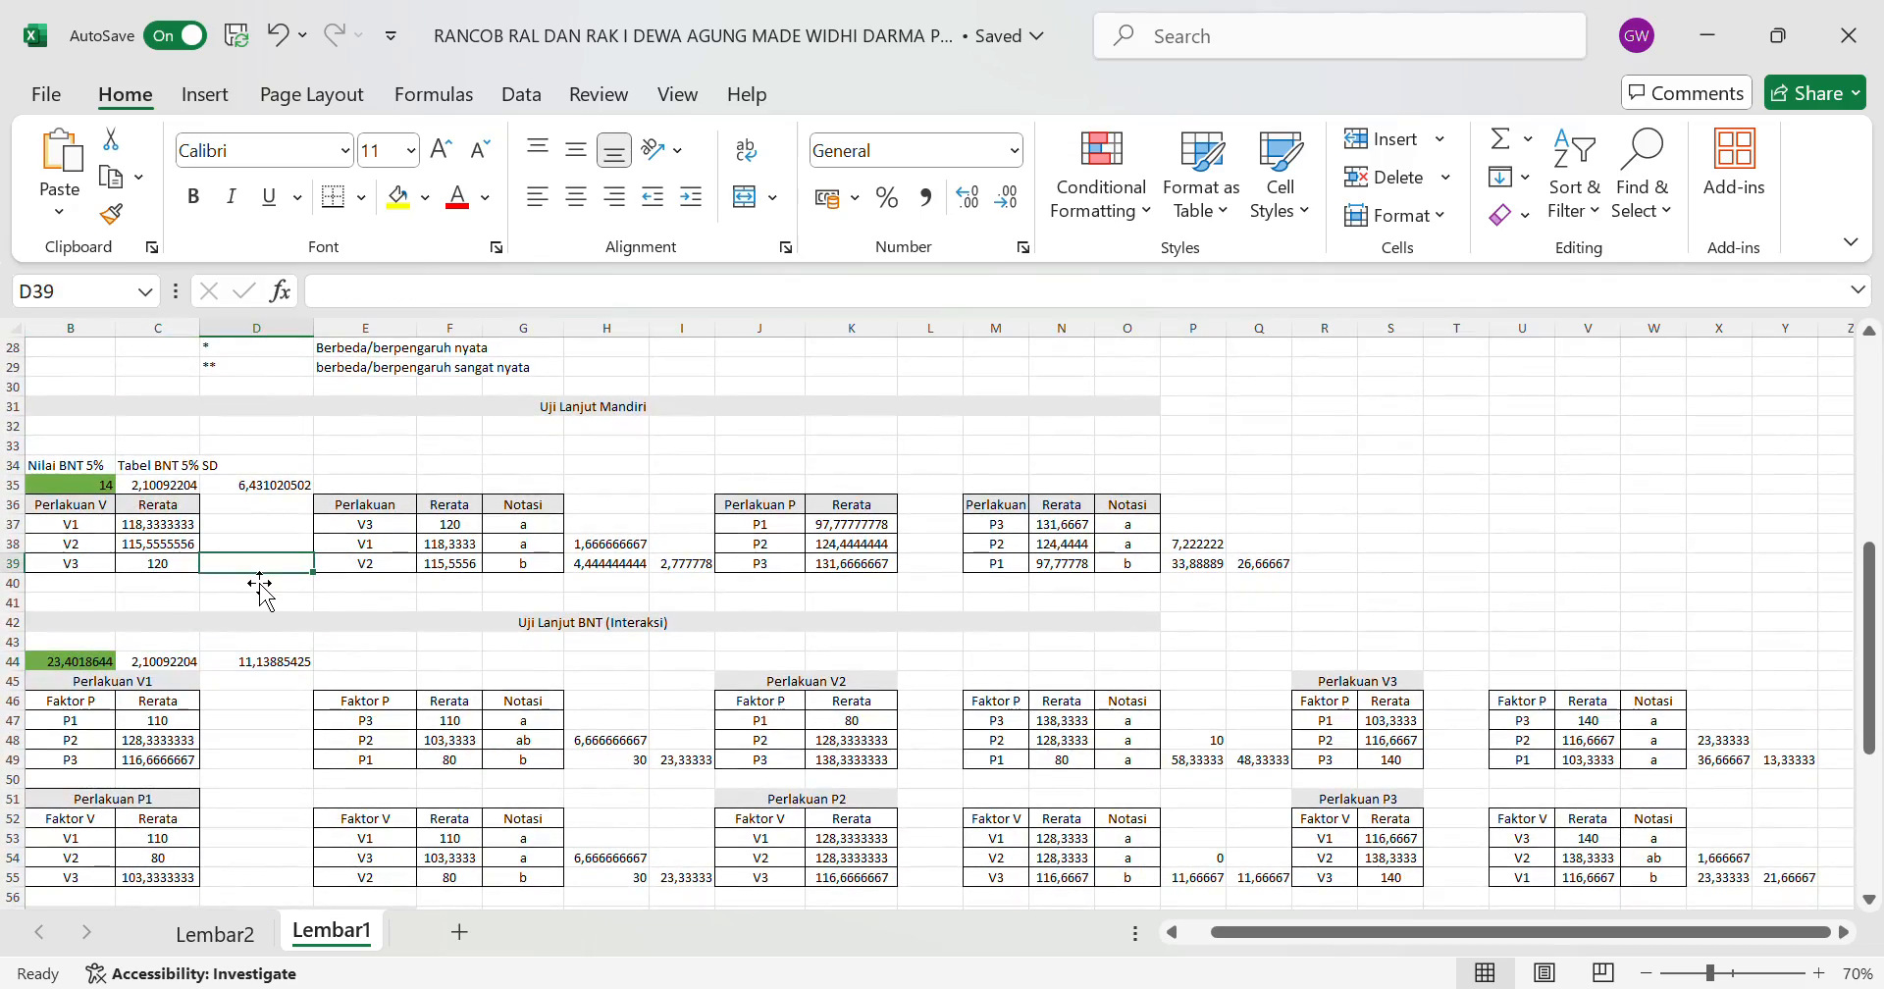
{"action": "scroll", "coordinate": [263, 589], "scroll_direction": "down", "scroll_amount": 8}
{"action": "left_click", "coordinate": [214, 934]}
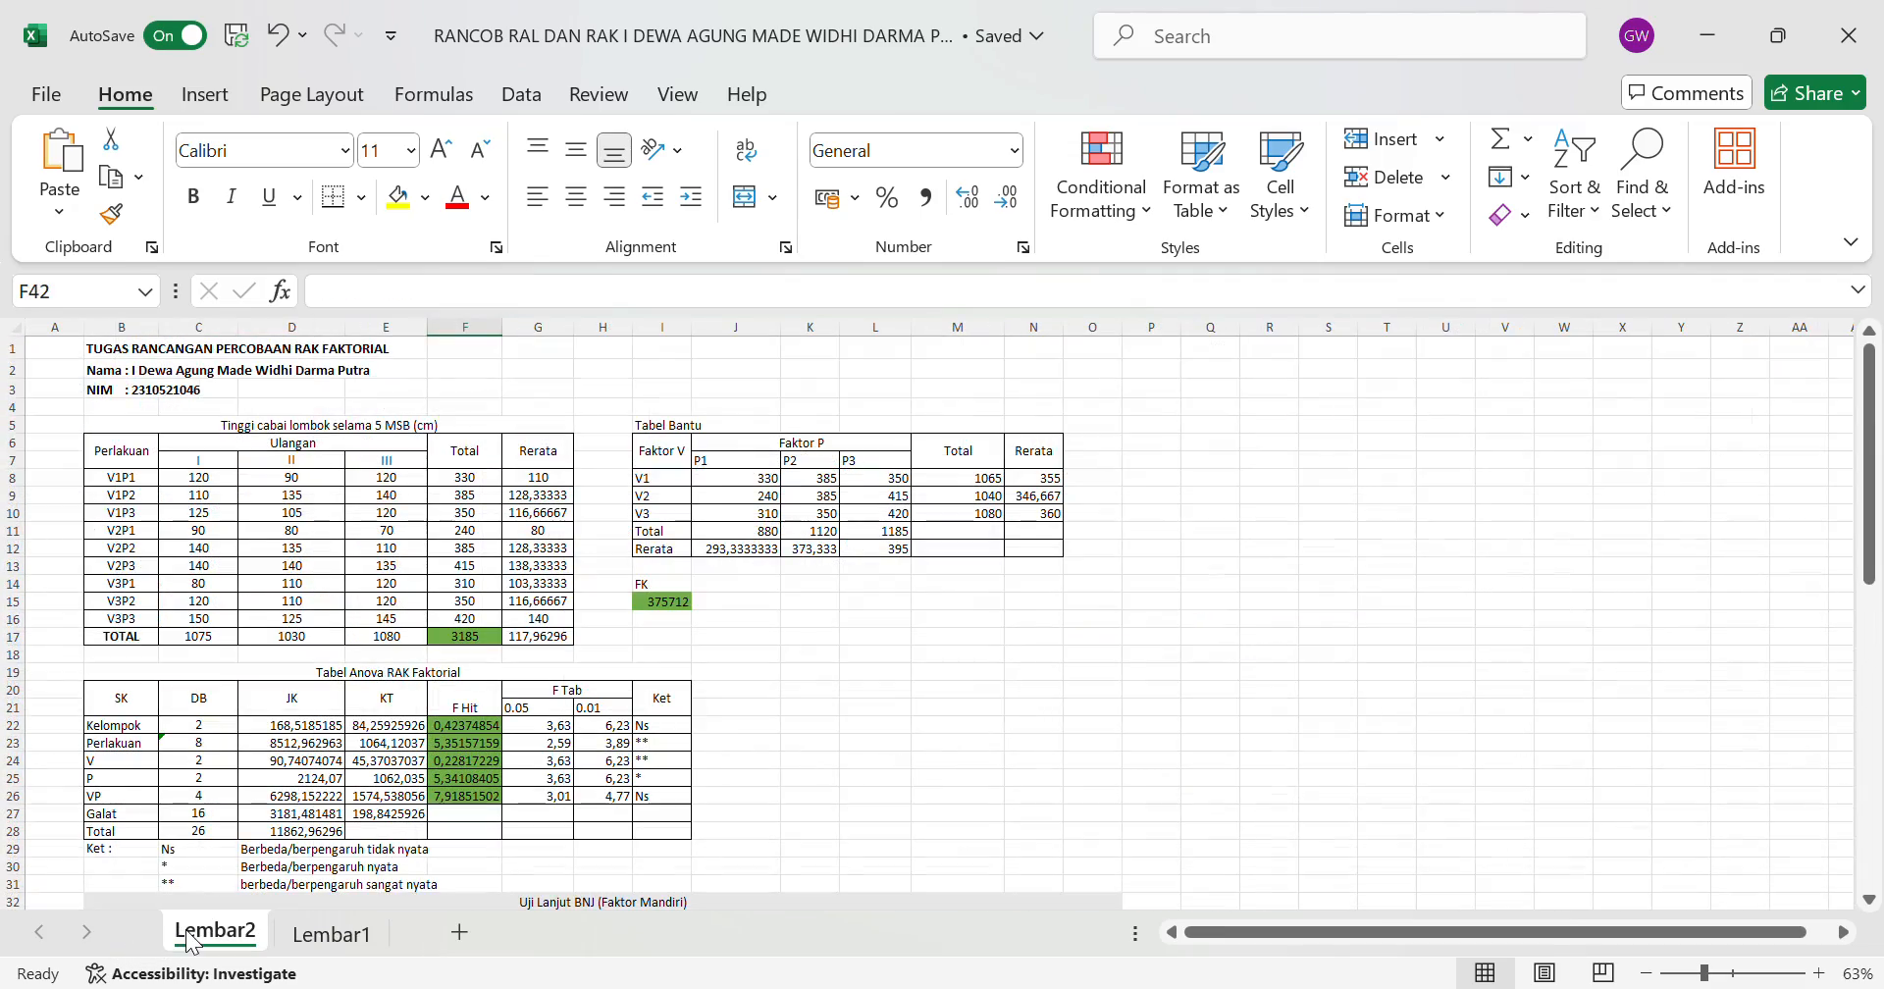
{"action": "scroll", "coordinate": [518, 659], "scroll_direction": "down", "scroll_amount": 9}
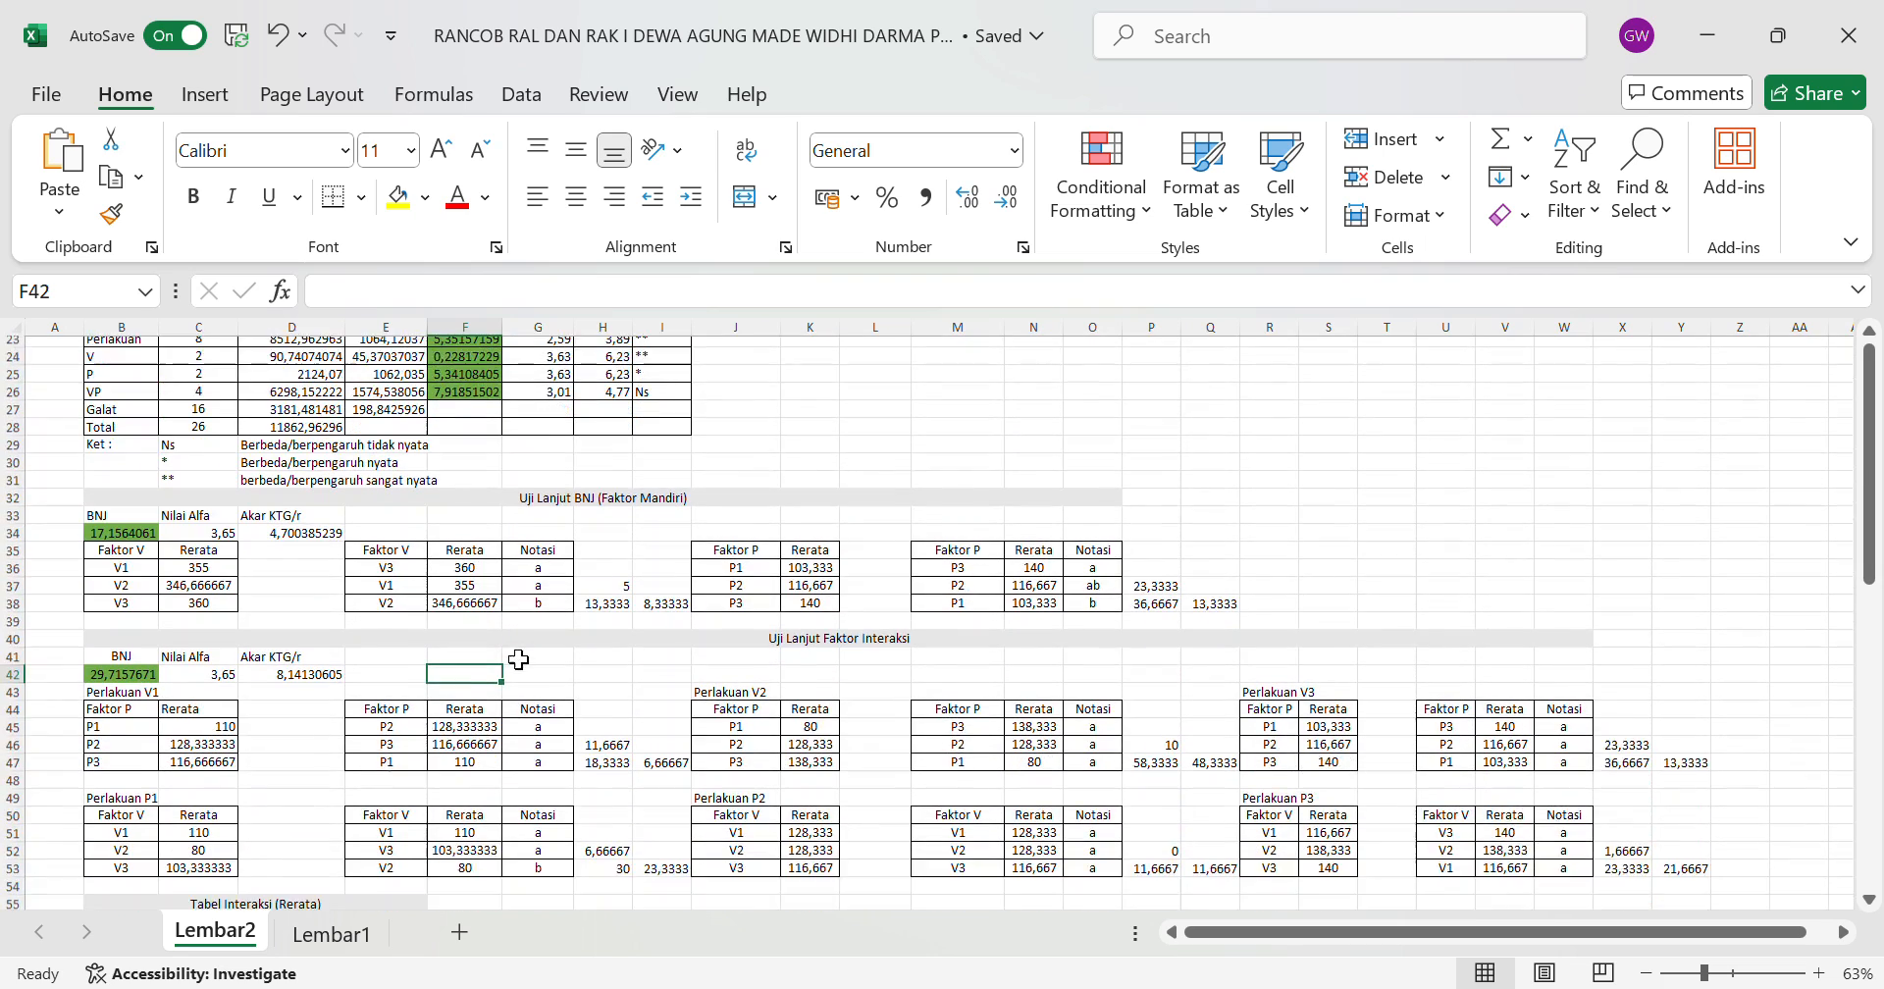